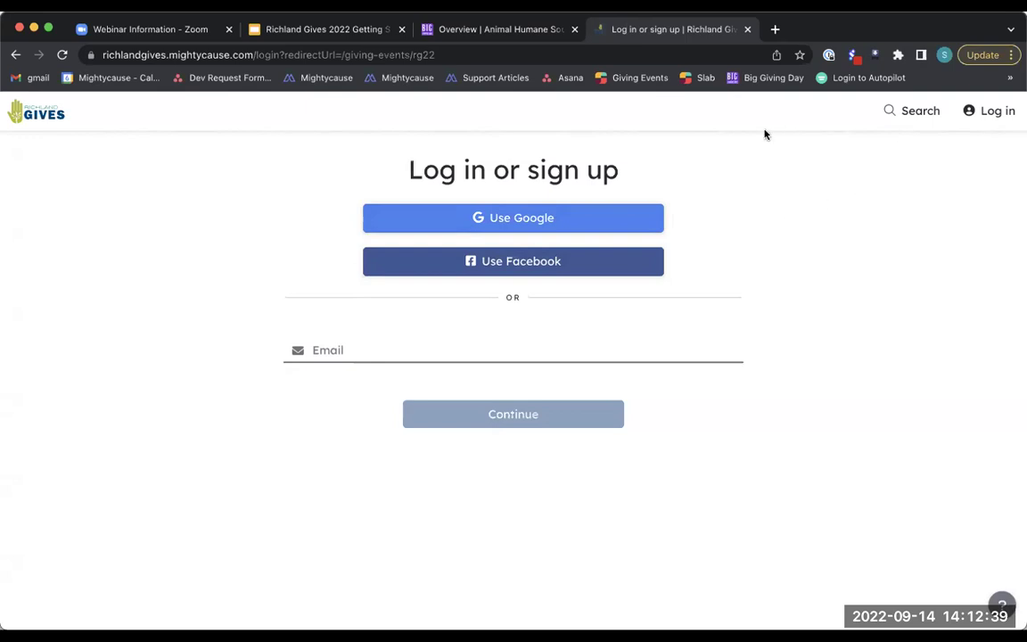
Step: Switch to the Animal Humane Society dashboard, dismissing its introductory tour, and look over the account menu
{"action": "left_click", "coordinate": [520, 29]}
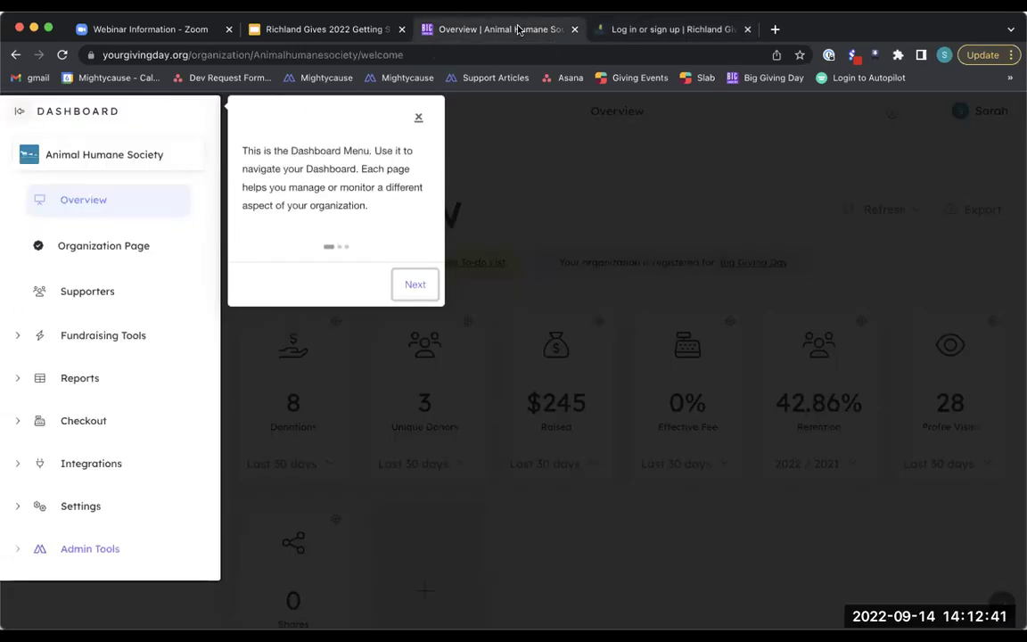
{"action": "left_click", "coordinate": [420, 117]}
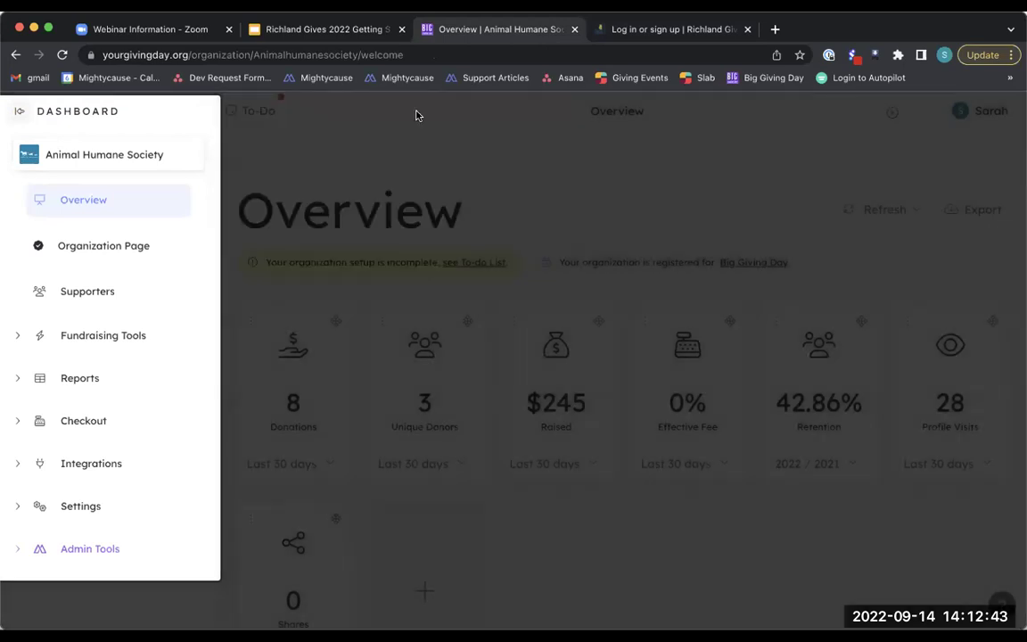
{"action": "left_click", "coordinate": [982, 116]}
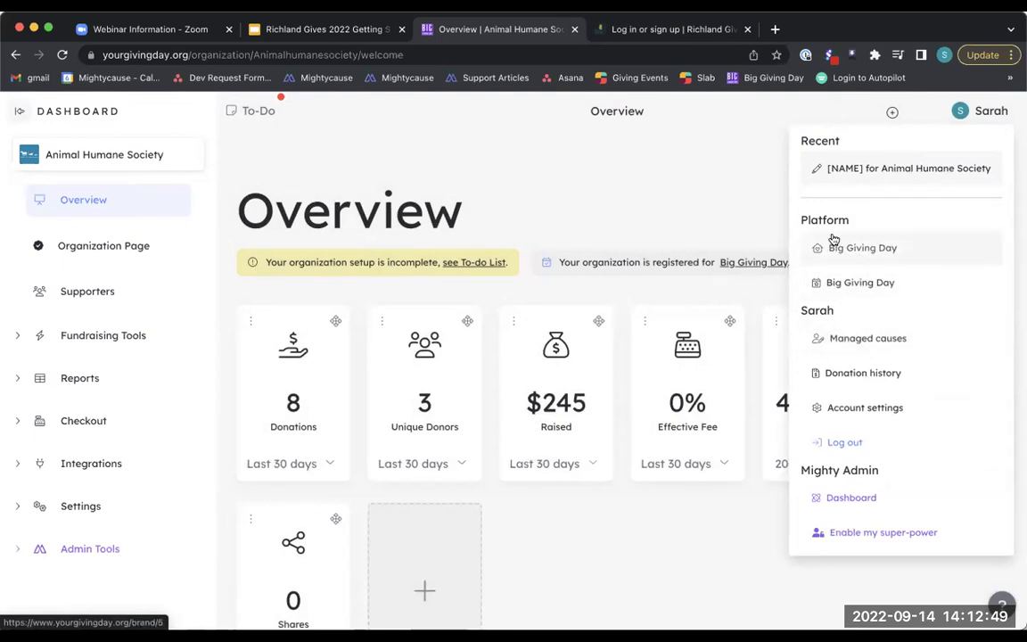
{"action": "left_click", "coordinate": [766, 200]}
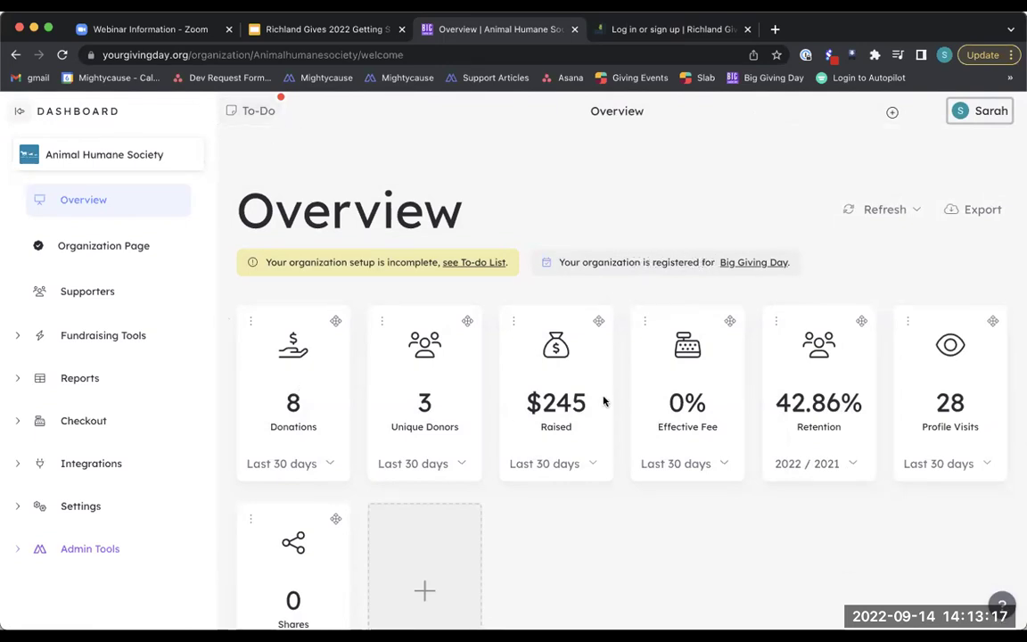
Step: Review the dashboard's overview metrics and the to-do list of required and recommended setup tasks
{"action": "scroll", "coordinate": [546, 393], "scroll_direction": "down", "scroll_amount": 2}
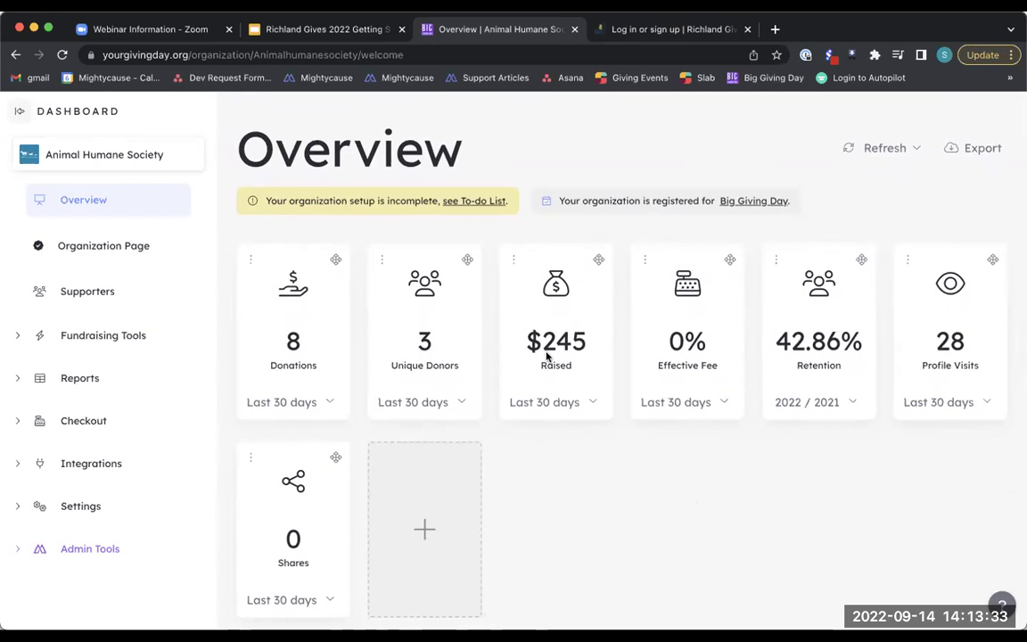
{"action": "scroll", "coordinate": [529, 384], "scroll_direction": "up", "scroll_amount": 2}
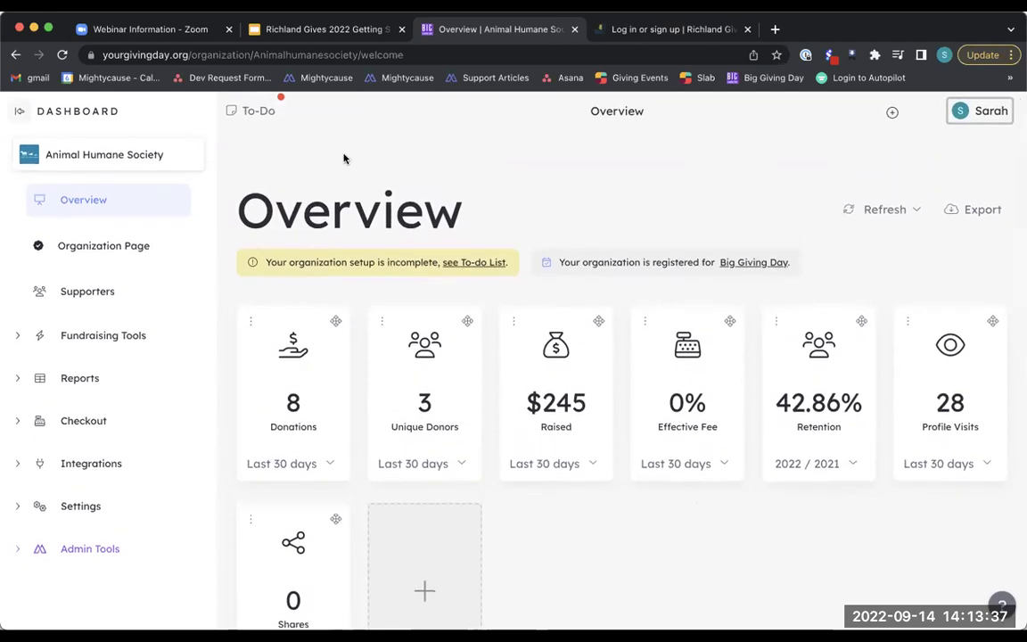
{"action": "left_click", "coordinate": [264, 115]}
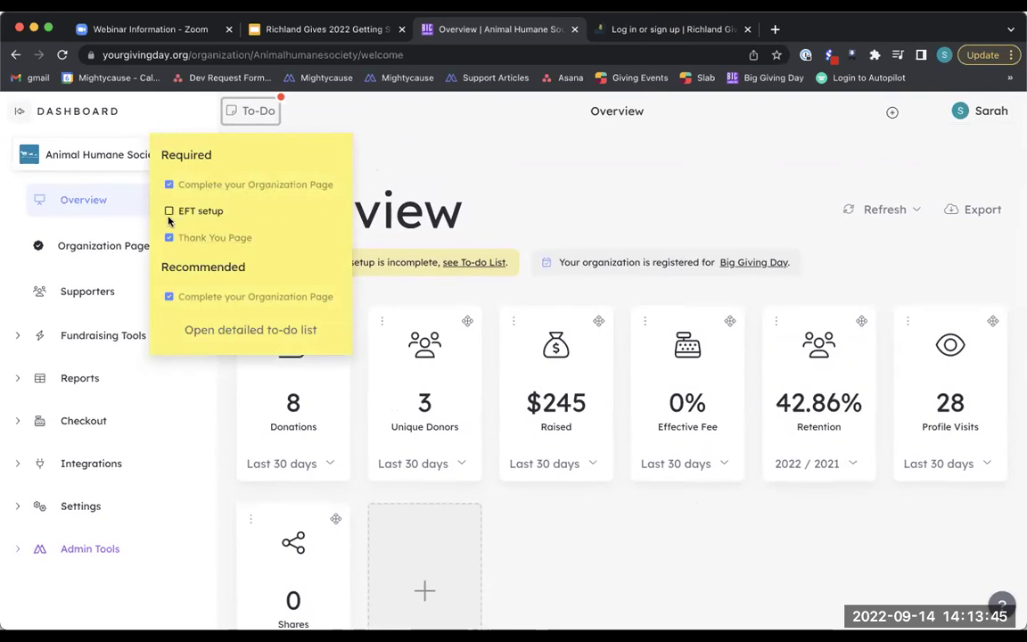
{"action": "left_click", "coordinate": [260, 114]}
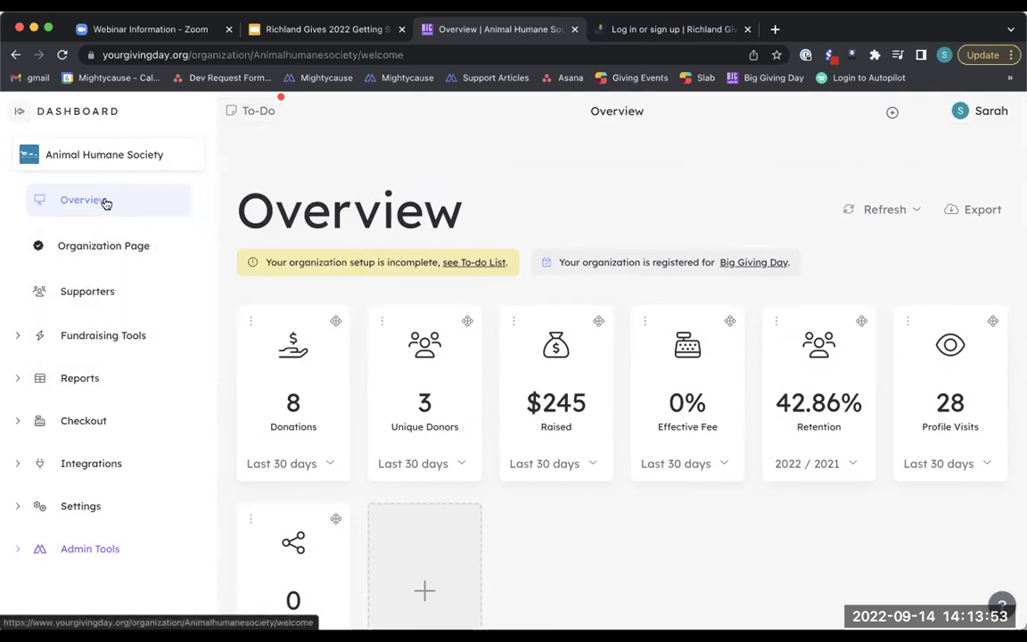
Step: View the Organization Page without its introductory tip and look over the available report types
{"action": "left_click", "coordinate": [100, 245]}
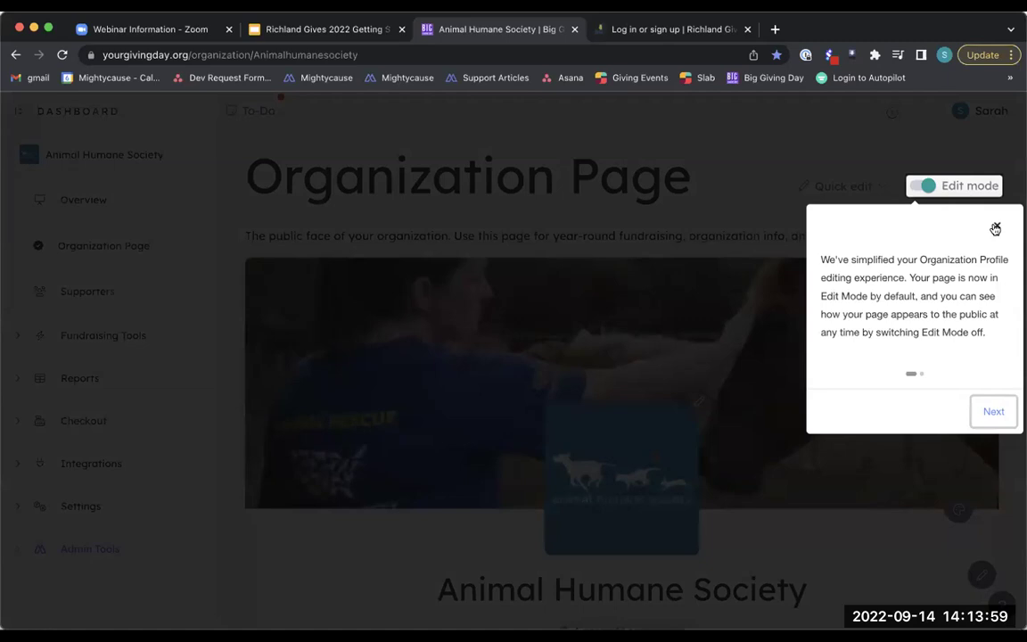
{"action": "left_click", "coordinate": [615, 189]}
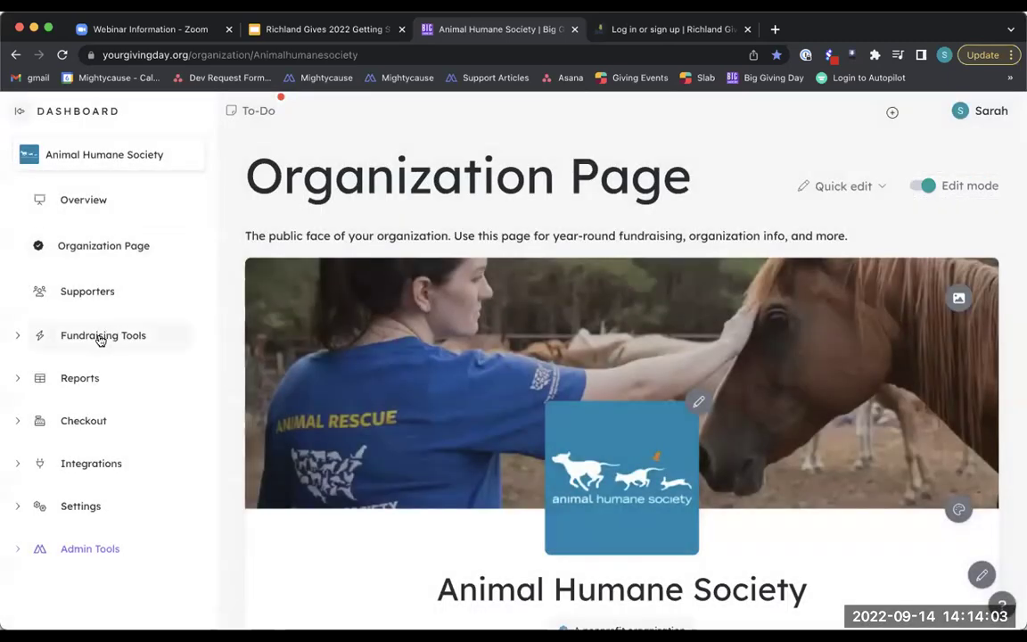
{"action": "left_click", "coordinate": [82, 378]}
{"action": "scroll", "coordinate": [84, 393], "scroll_direction": "down", "scroll_amount": 1}
{"action": "left_click", "coordinate": [79, 353]}
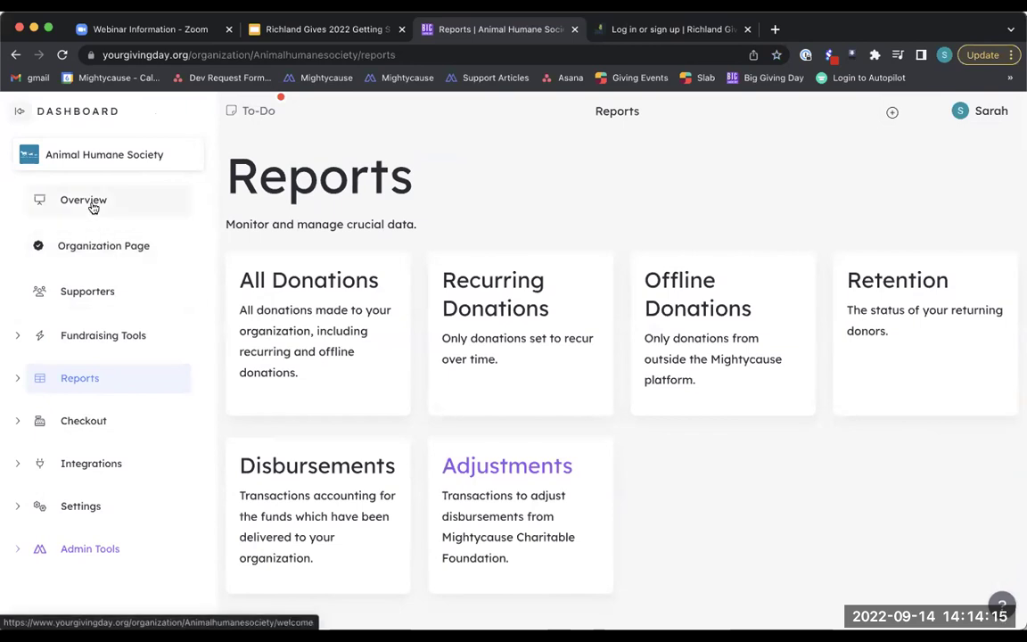
Step: Return to the Organization Page and switch edit mode off and back on to preview the public view
{"action": "left_click", "coordinate": [125, 245]}
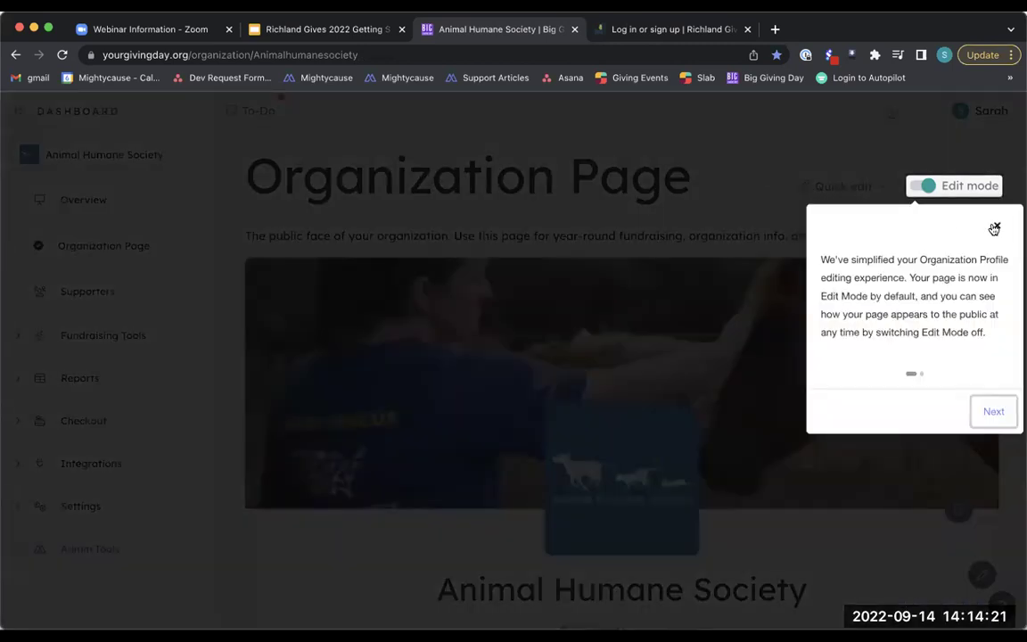
{"action": "left_click", "coordinate": [996, 228]}
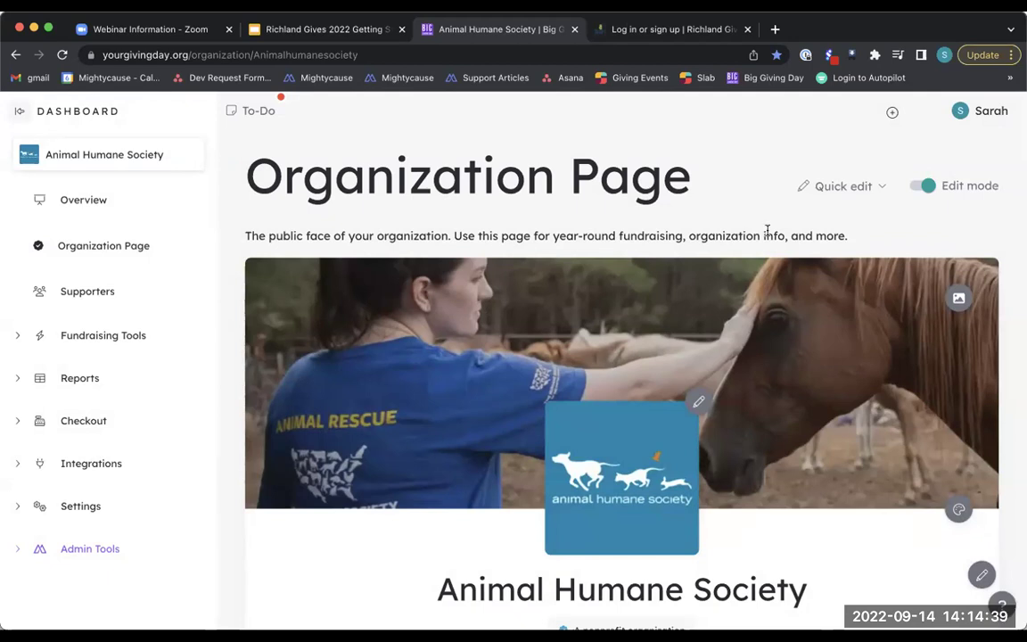
{"action": "left_click", "coordinate": [920, 188]}
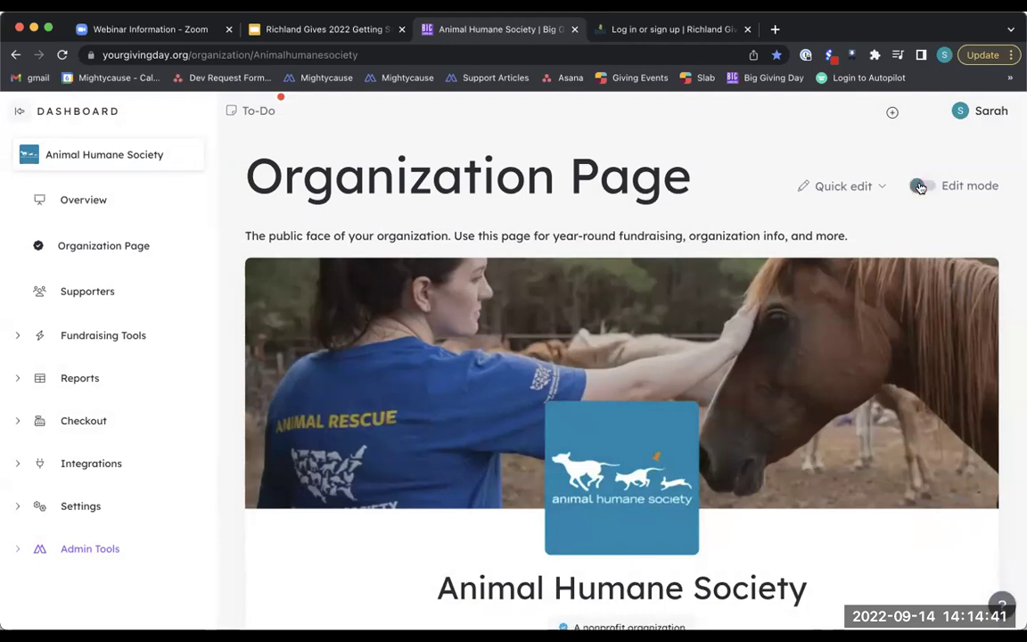
{"action": "left_click", "coordinate": [920, 188]}
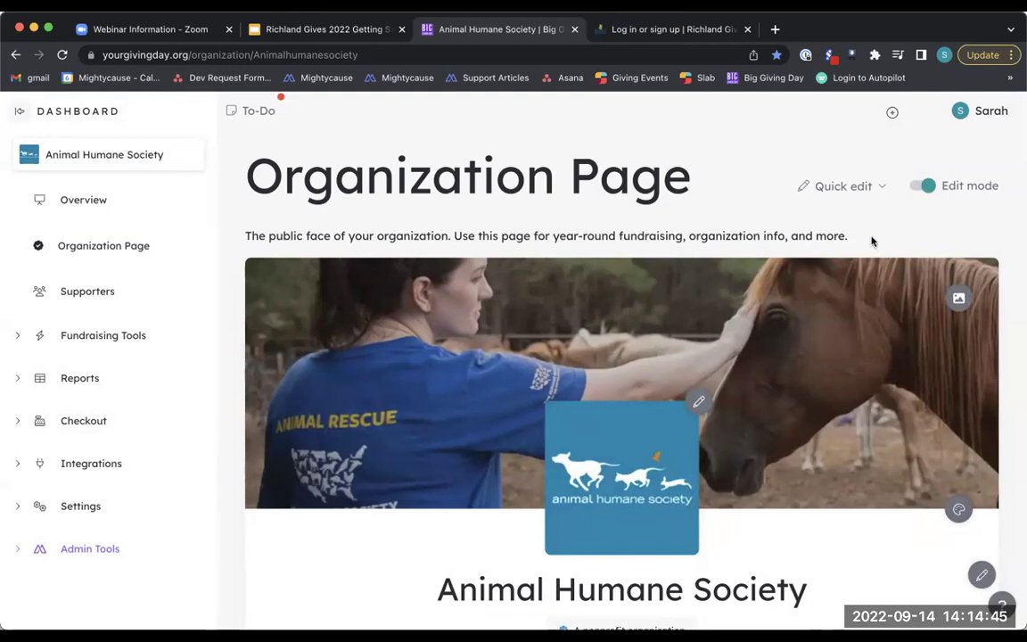
Step: Try repositioning the organization logo's crop in the image uploader and close it without saving
{"action": "scroll", "coordinate": [872, 240], "scroll_direction": "down", "scroll_amount": 1}
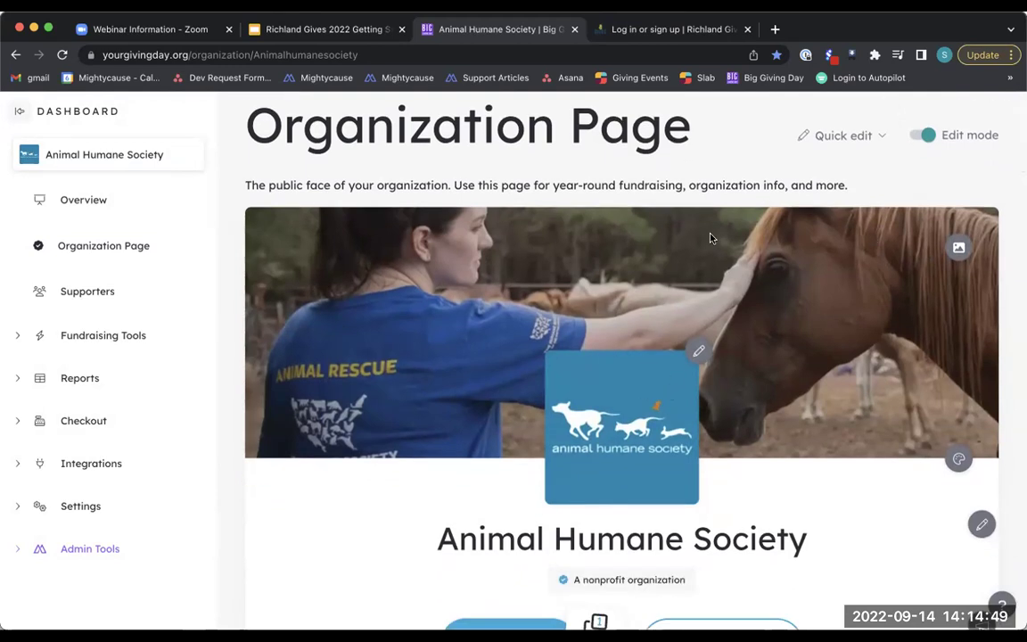
{"action": "left_click", "coordinate": [699, 350]}
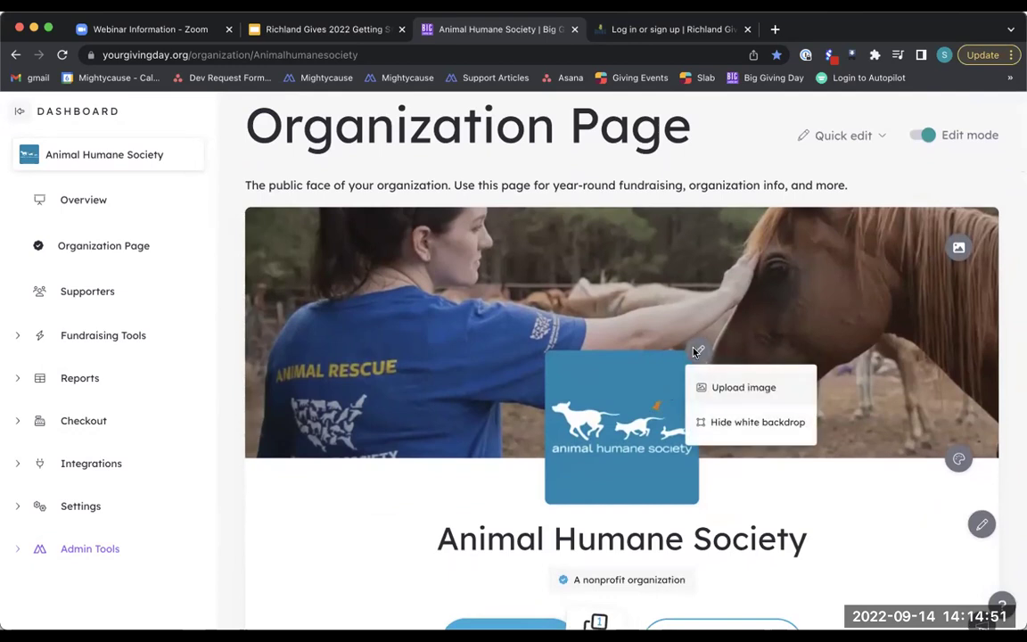
{"action": "left_click", "coordinate": [737, 389]}
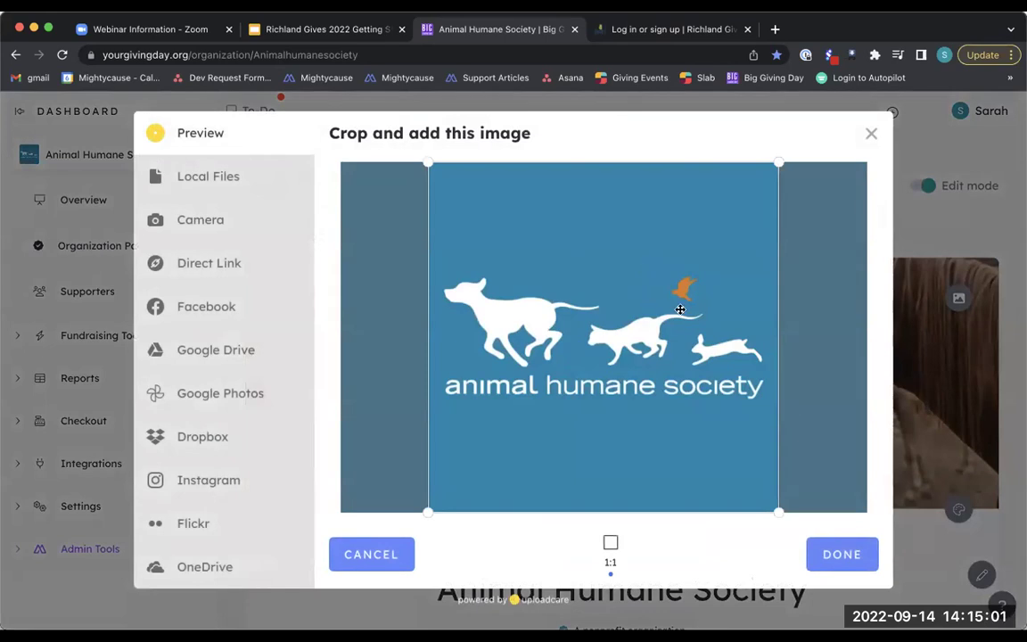
{"action": "left_click_drag", "start_coordinate": [683, 309], "coordinate": [688, 309]}
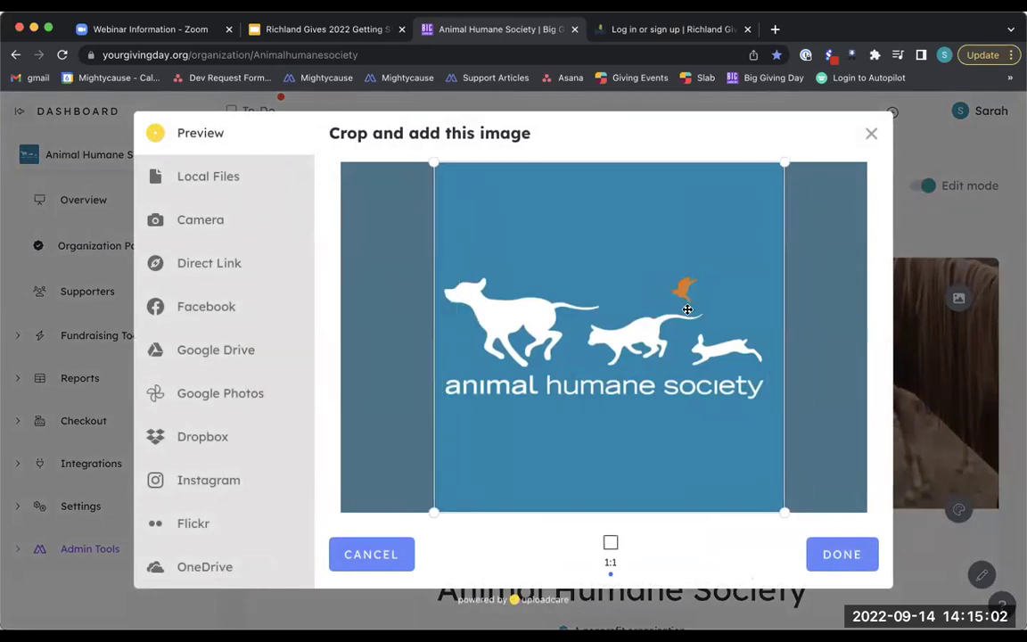
{"action": "left_click", "coordinate": [872, 133]}
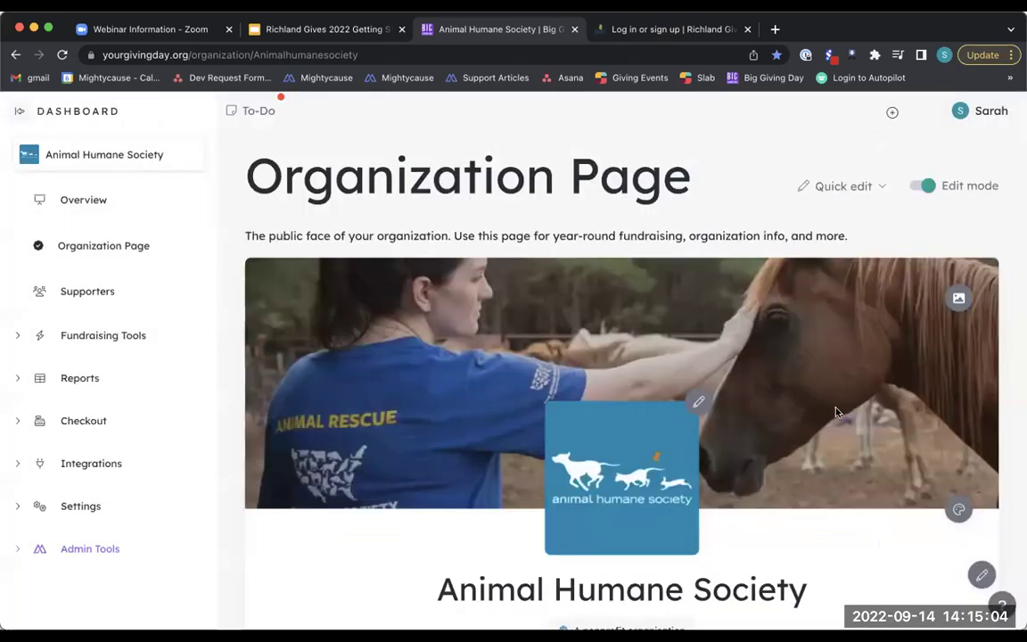
Step: Try repositioning the banner image's crop, look over the gallery's stock images, and close the uploader without saving
{"action": "left_click", "coordinate": [959, 300]}
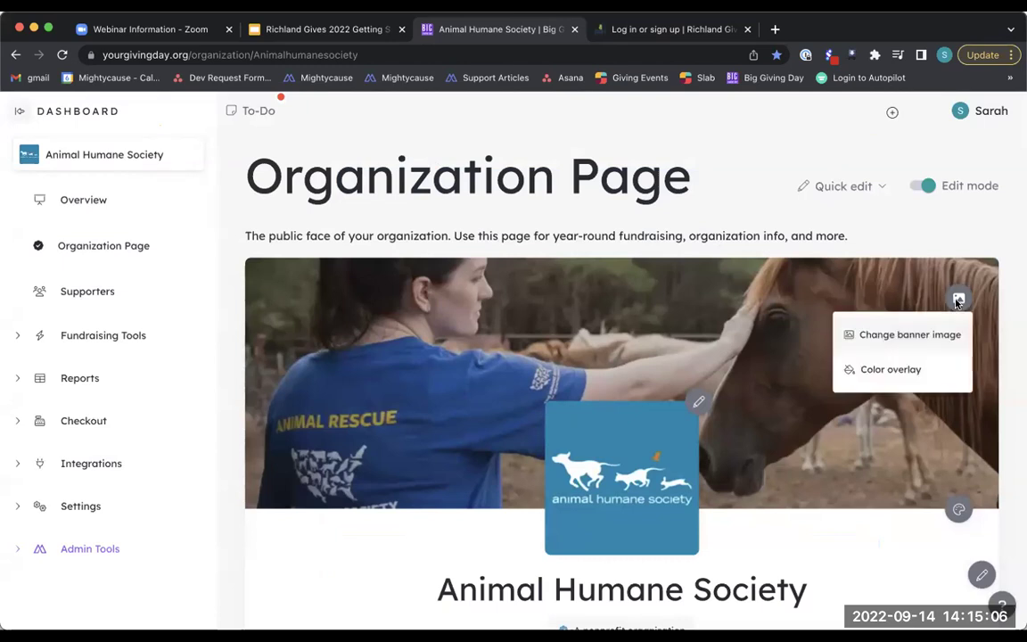
{"action": "left_click", "coordinate": [919, 333]}
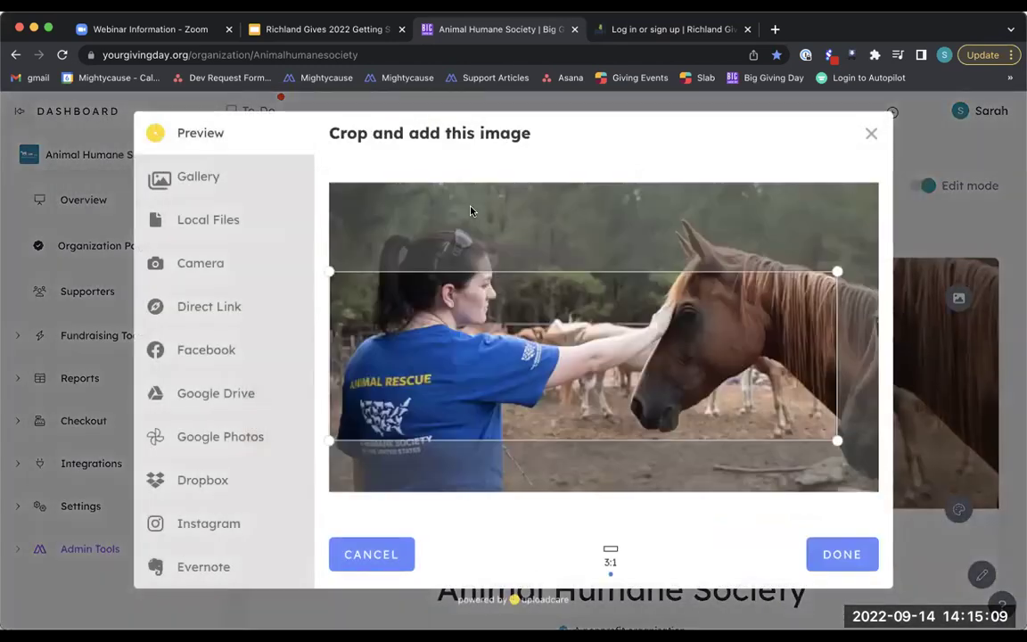
{"action": "left_click_drag", "start_coordinate": [646, 345], "coordinate": [647, 335]}
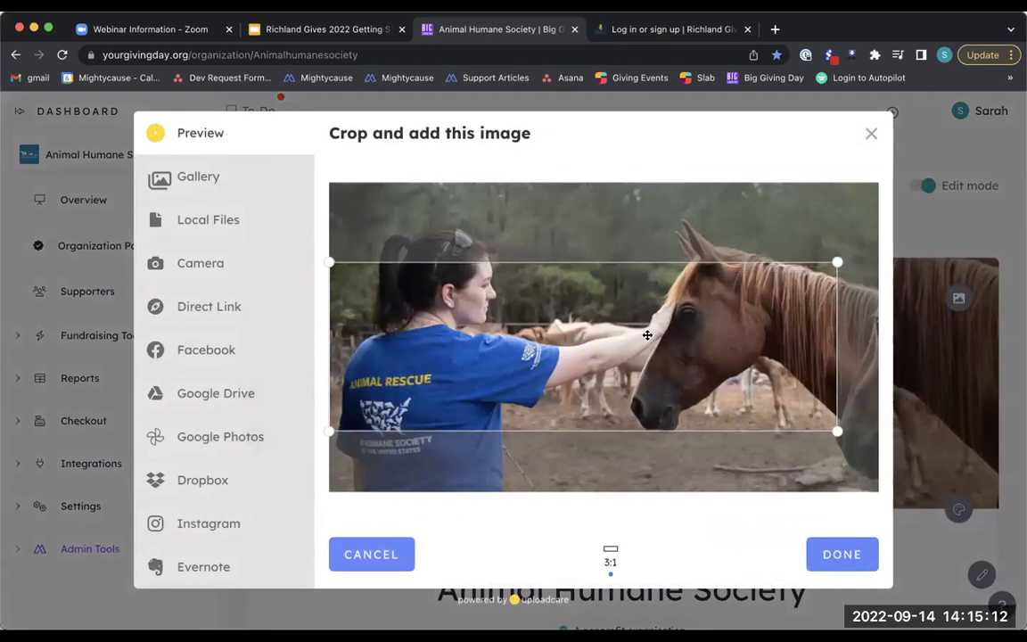
{"action": "left_click", "coordinate": [183, 178]}
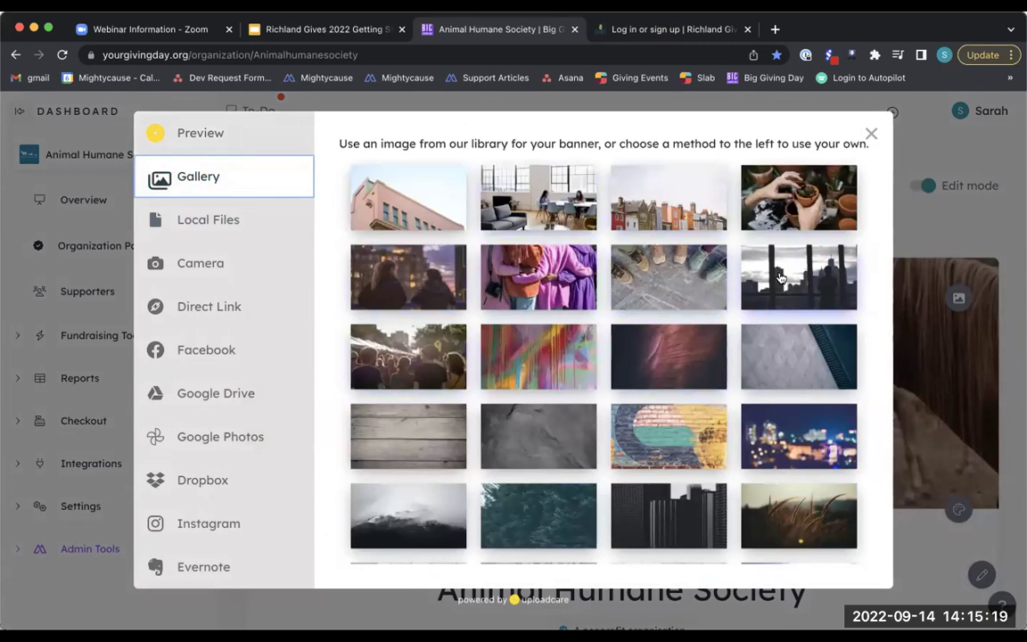
{"action": "left_click", "coordinate": [873, 133]}
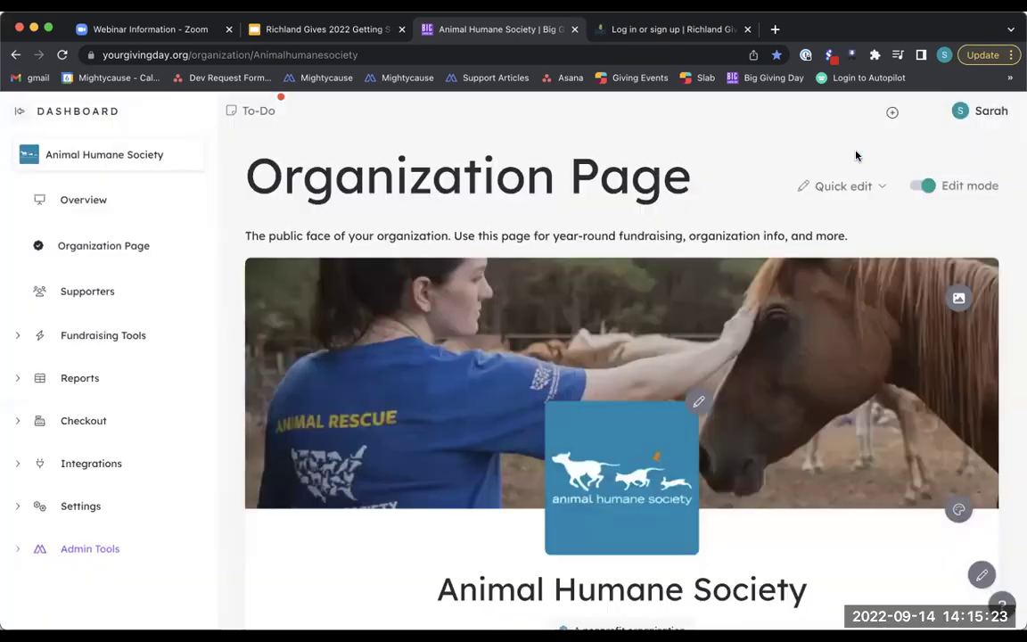
Step: Try a #65543e color overlay on the banner image and discard it
{"action": "left_click", "coordinate": [959, 297]}
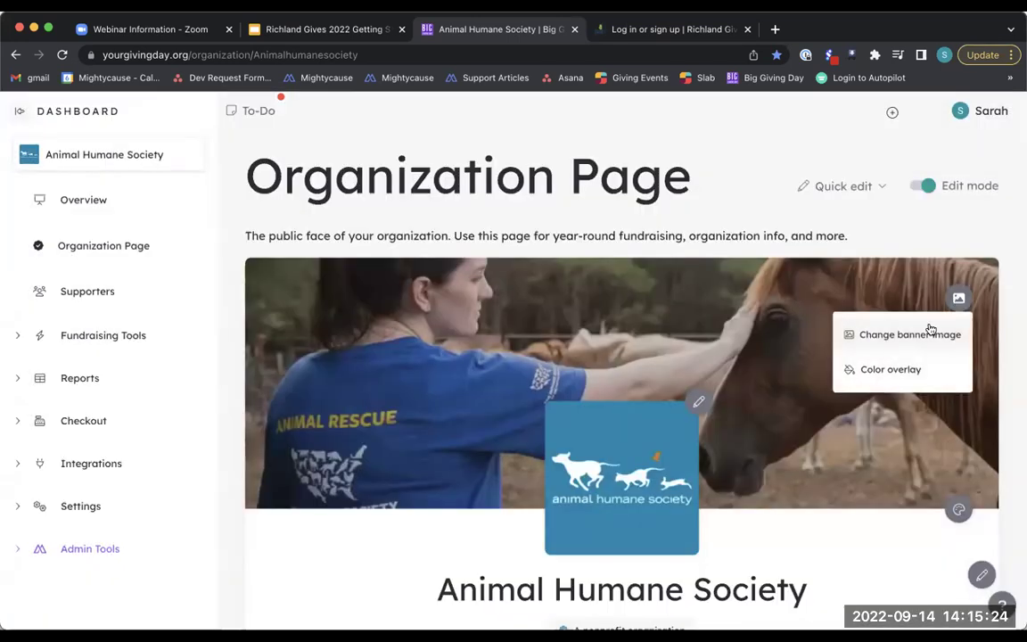
{"action": "left_click", "coordinate": [899, 371]}
{"action": "left_click_drag", "start_coordinate": [830, 413], "coordinate": [808, 439]}
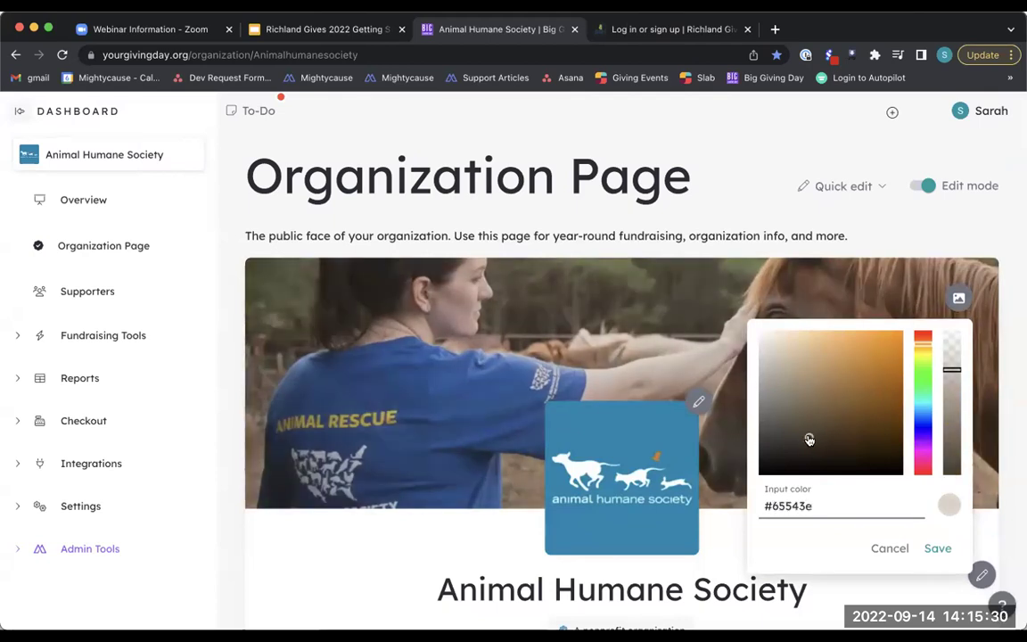
{"action": "left_click", "coordinate": [890, 547]}
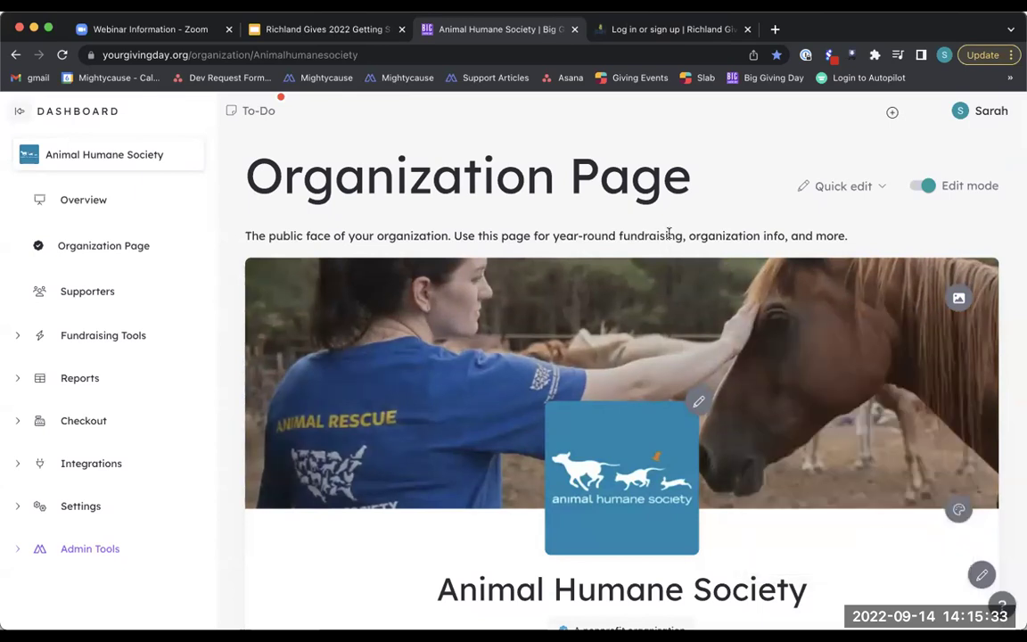
Step: Examine the Organization Page's full web address, highlighting the yourgivingday part of the domain
{"action": "left_click", "coordinate": [223, 54]}
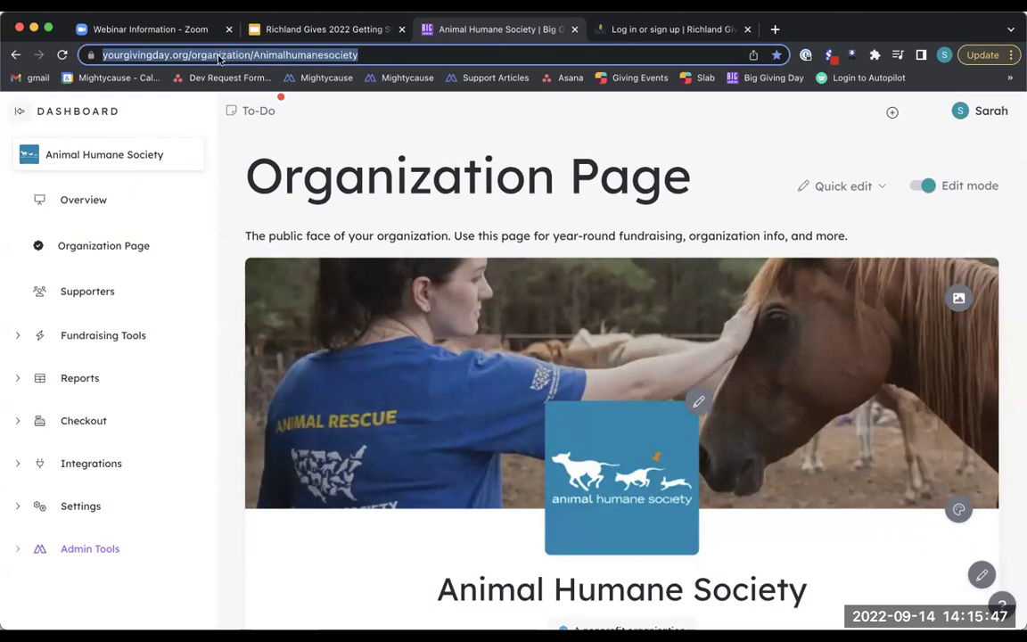
{"action": "left_click", "coordinate": [218, 57]}
{"action": "left_click_drag", "start_coordinate": [162, 55], "coordinate": [224, 56]}
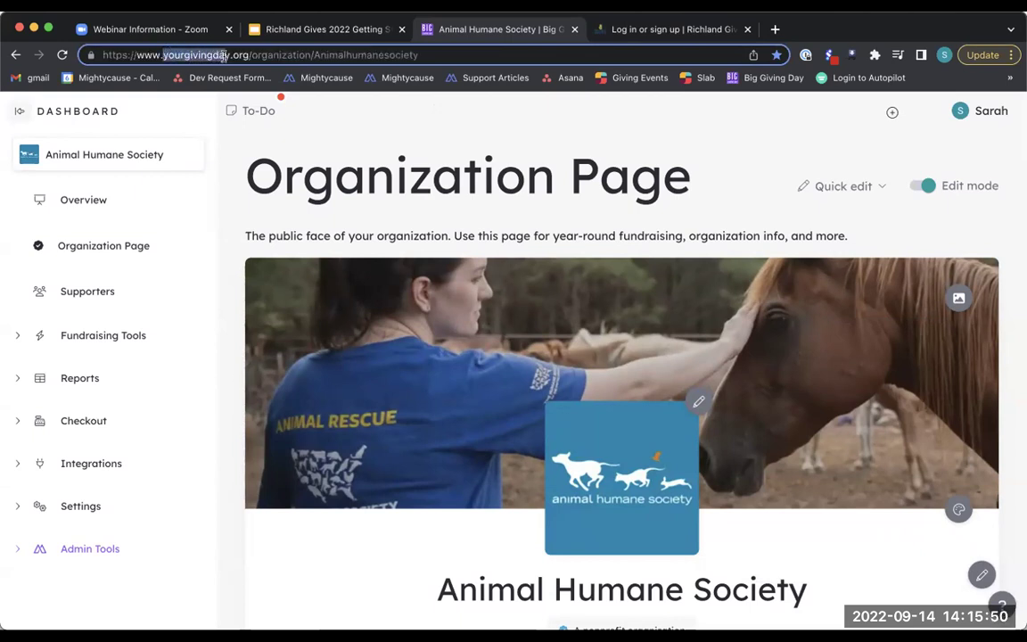
{"action": "left_click", "coordinate": [428, 57]}
Step: Open the organization page's title for editing, select the word Humane, and cancel without changes
{"action": "scroll", "coordinate": [678, 168], "scroll_direction": "down", "scroll_amount": 3}
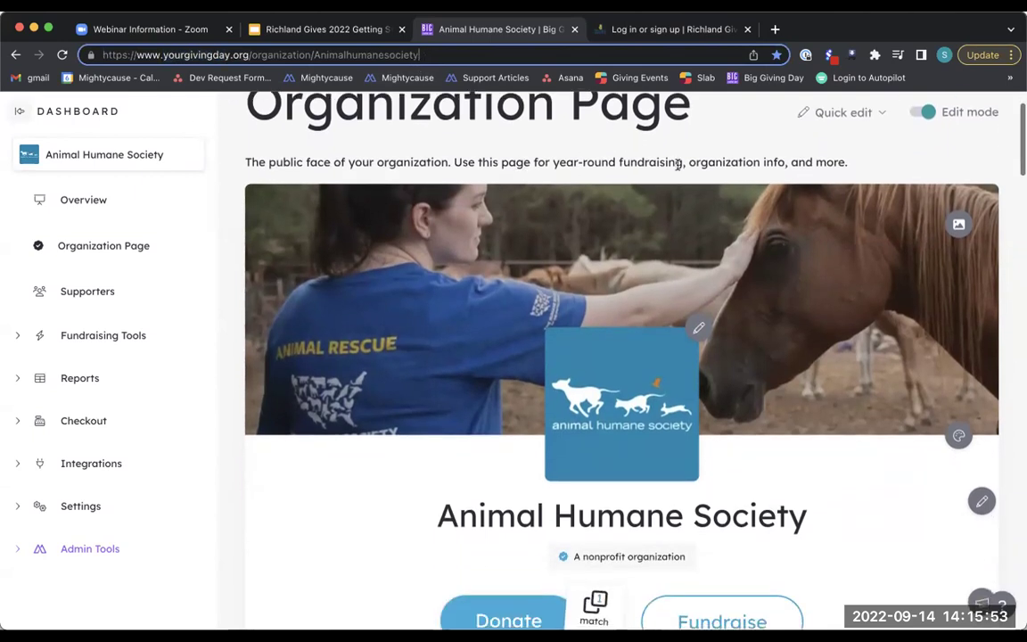
{"action": "scroll", "coordinate": [678, 167], "scroll_direction": "down", "scroll_amount": 3}
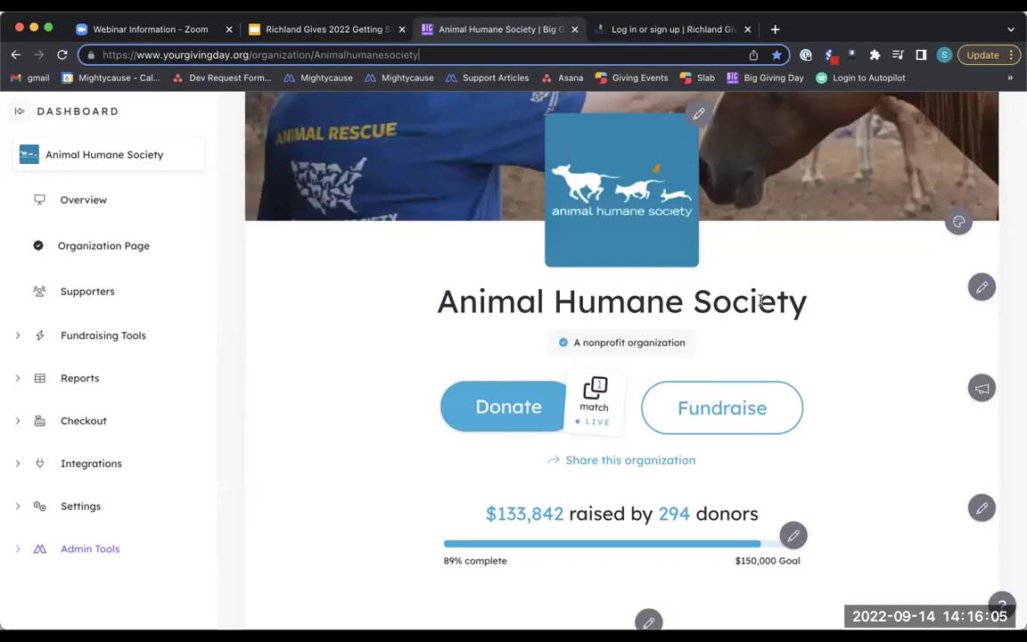
{"action": "left_click", "coordinate": [881, 260]}
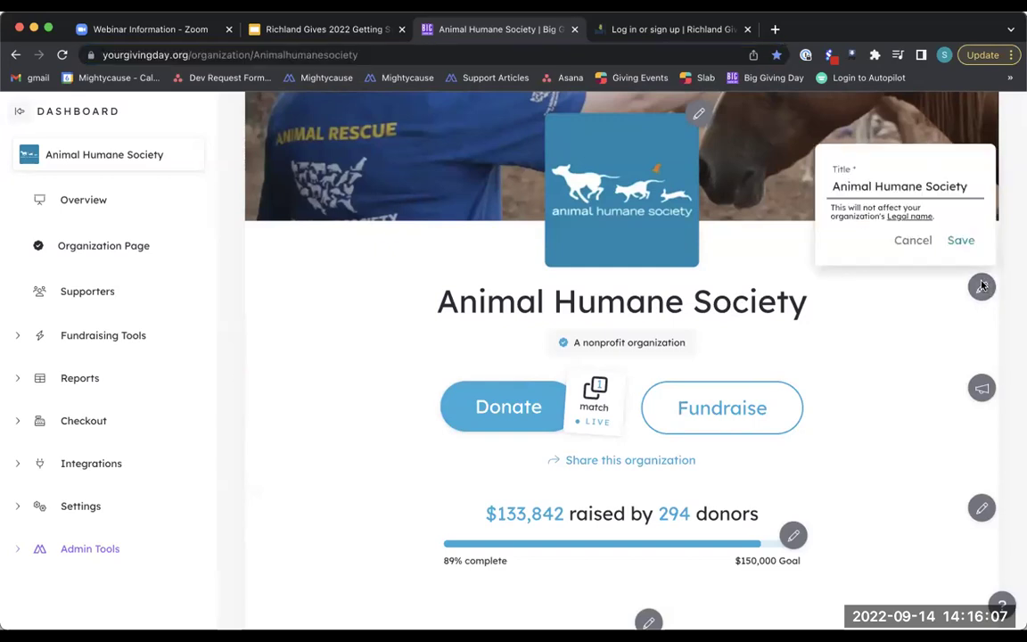
{"action": "double_click", "coordinate": [880, 185]}
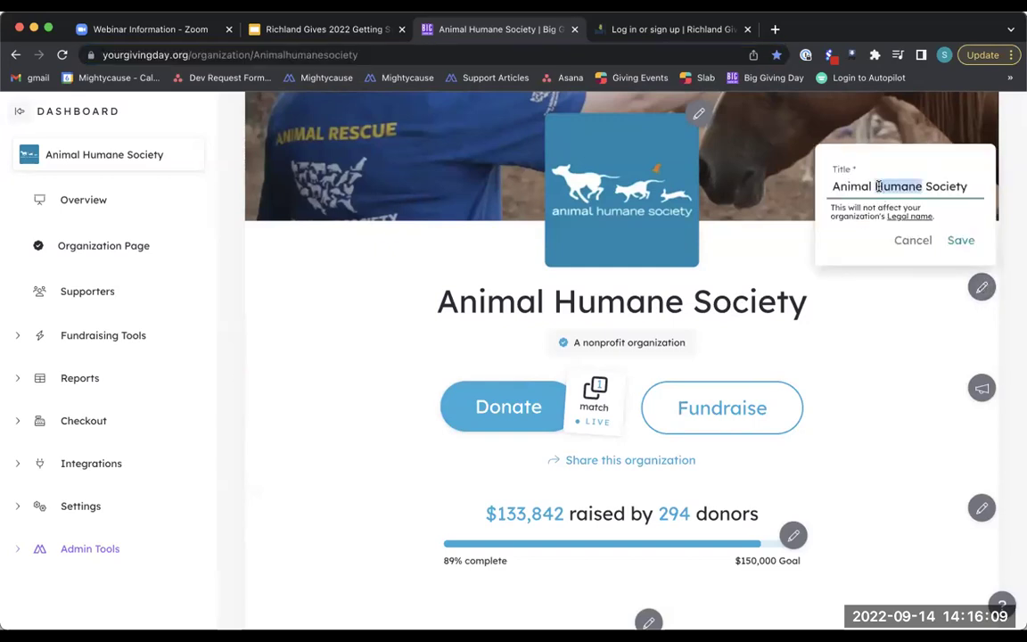
{"action": "left_click", "coordinate": [914, 248]}
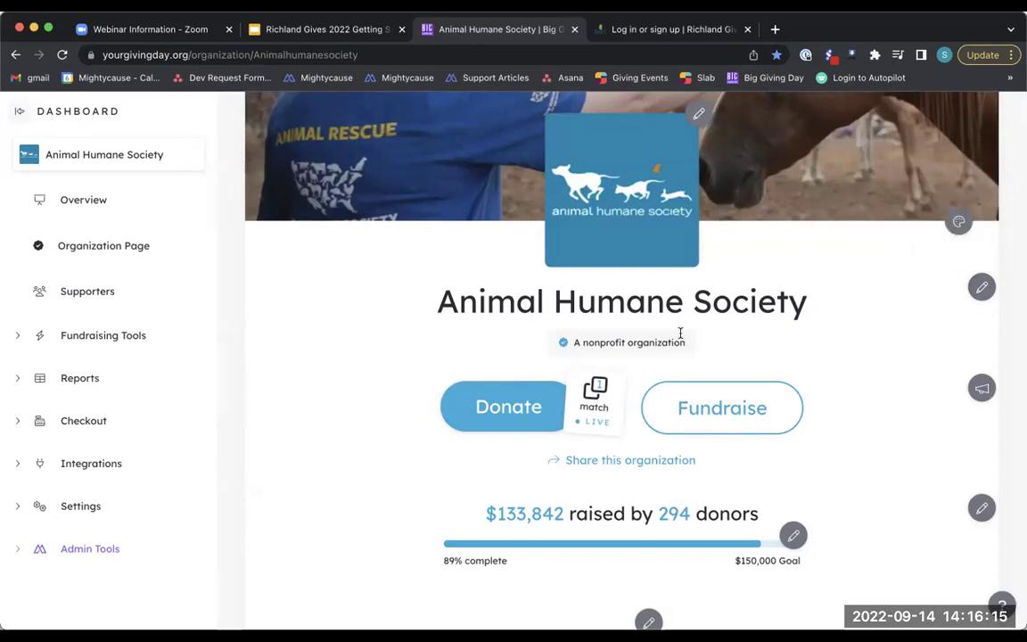
Step: Preview the Create a Fundraiser page behind the Fundraise button in a separate browser tab, and close that tab
{"action": "scroll", "coordinate": [669, 339], "scroll_direction": "down", "scroll_amount": 1}
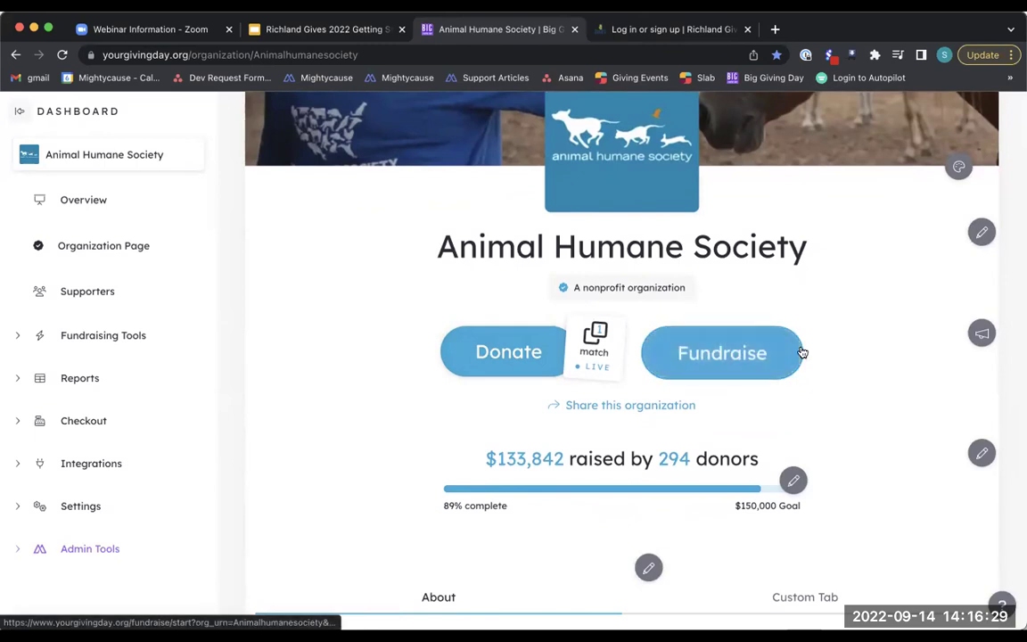
{"action": "right_click", "coordinate": [713, 357]}
{"action": "left_click", "coordinate": [756, 362]}
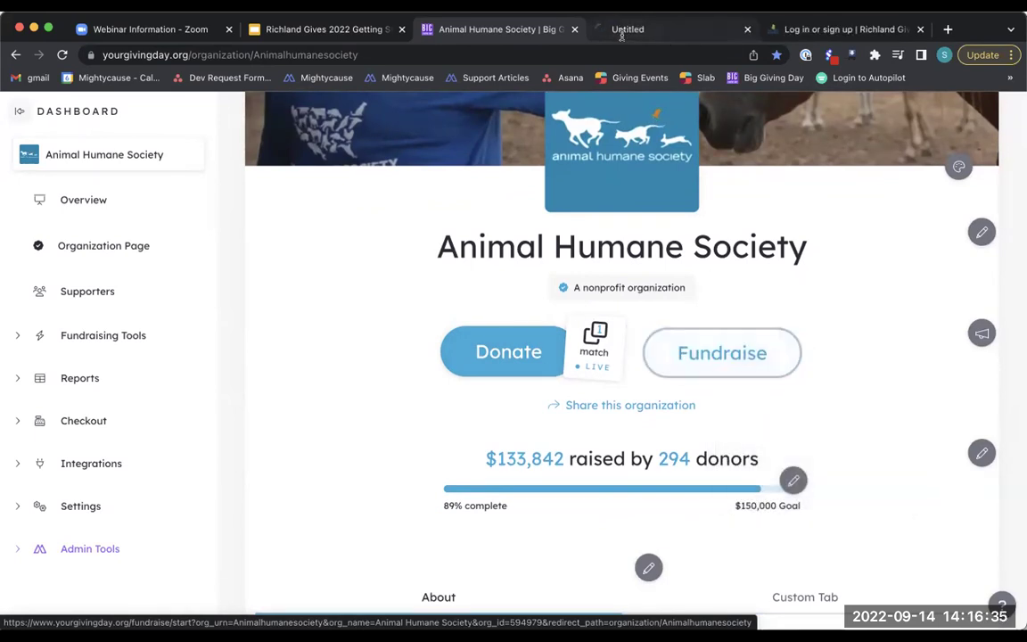
{"action": "left_click", "coordinate": [667, 30]}
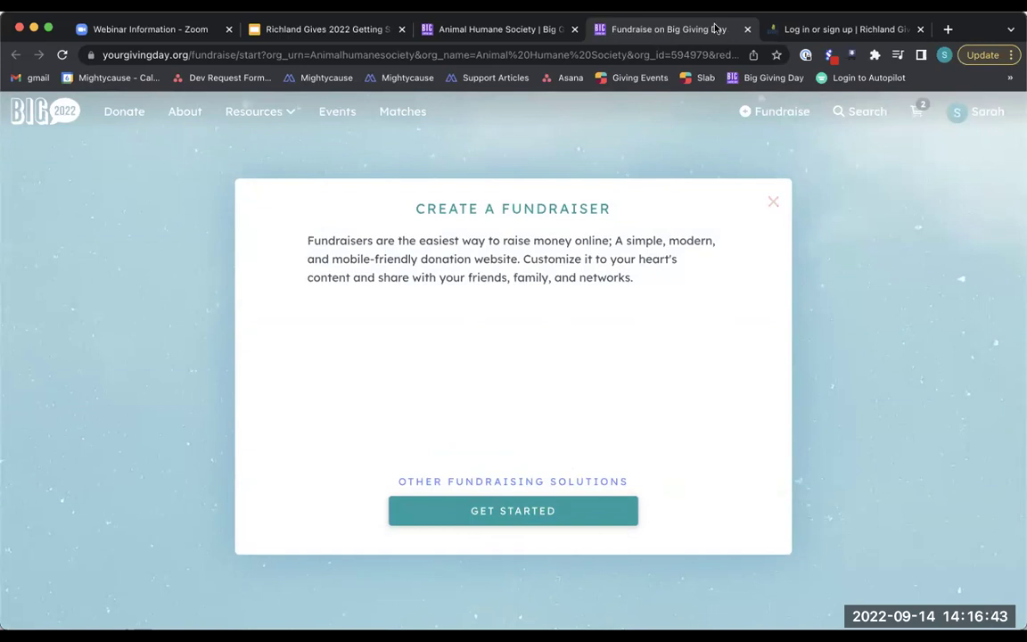
{"action": "left_click", "coordinate": [747, 33]}
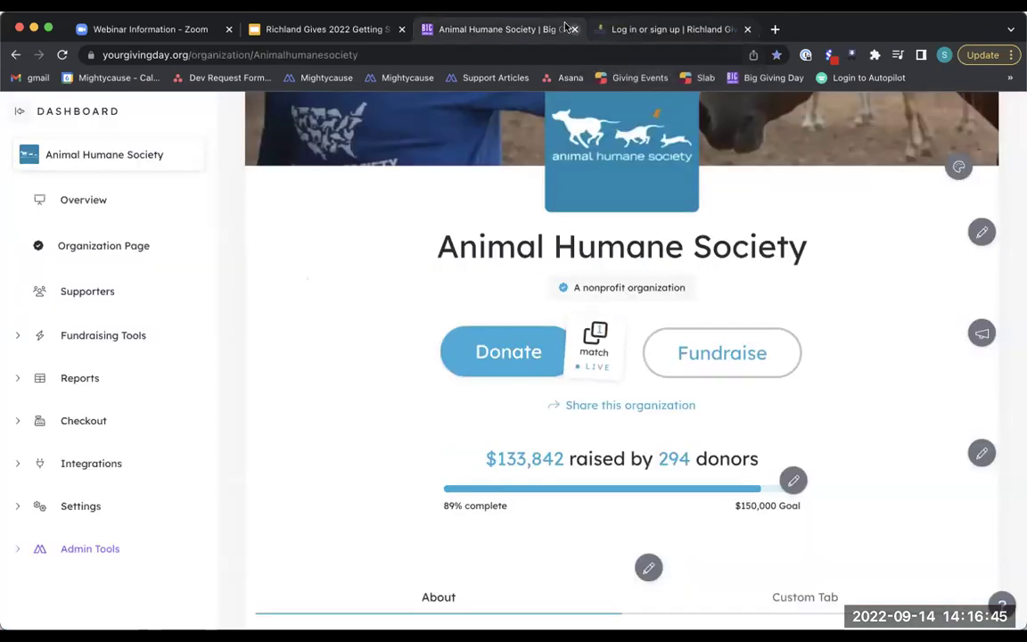
Step: Open the display settings for the amount-raised stats, and turn Number of donors off and back on
{"action": "left_click", "coordinate": [982, 332]}
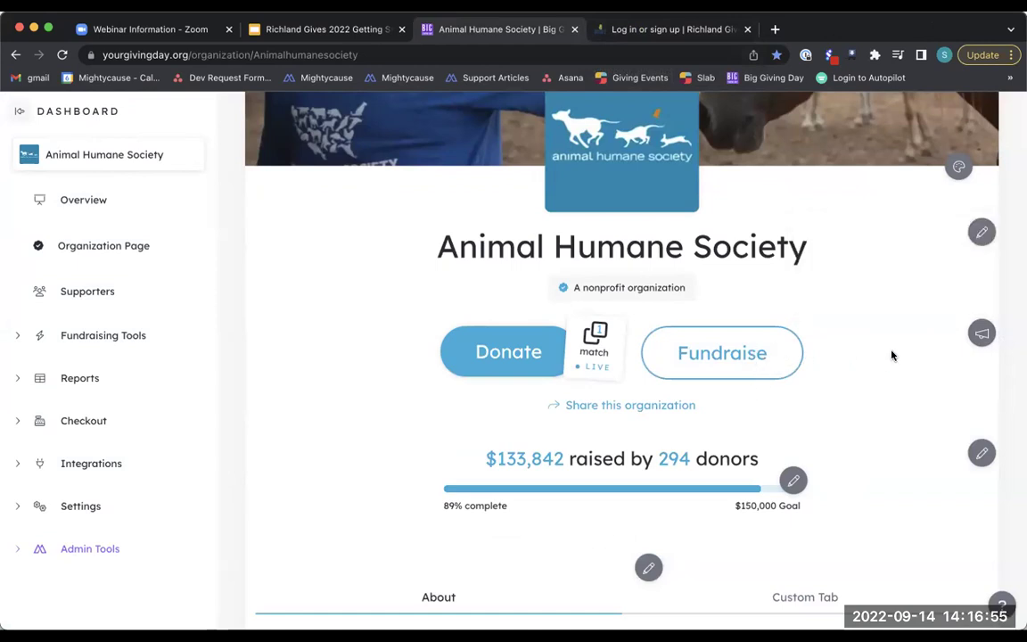
{"action": "scroll", "coordinate": [828, 371], "scroll_direction": "down", "scroll_amount": 1}
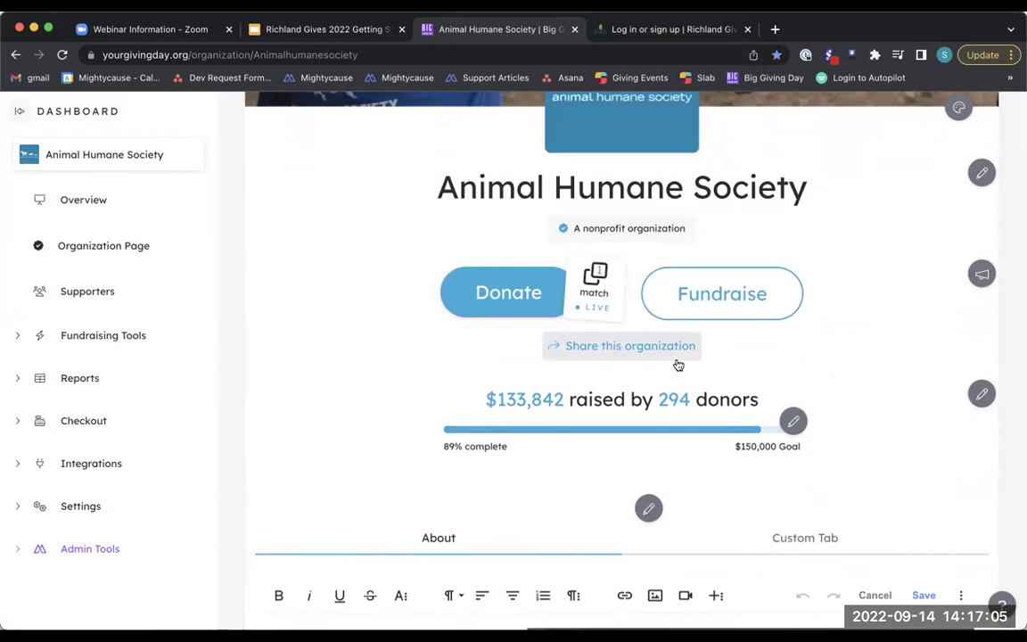
{"action": "scroll", "coordinate": [729, 360], "scroll_direction": "down", "scroll_amount": 2}
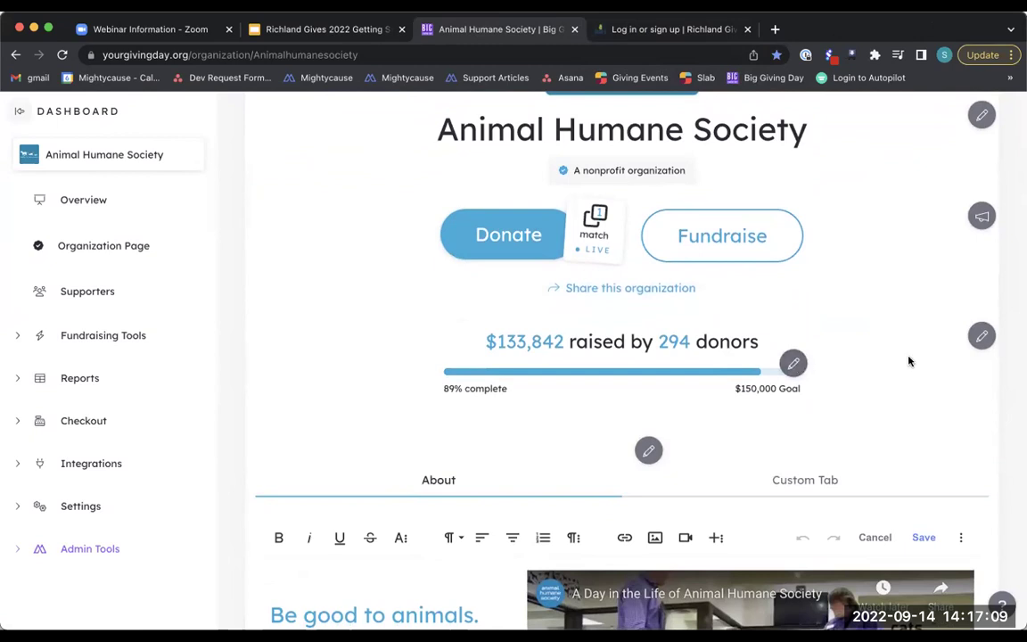
{"action": "left_click", "coordinate": [982, 337]}
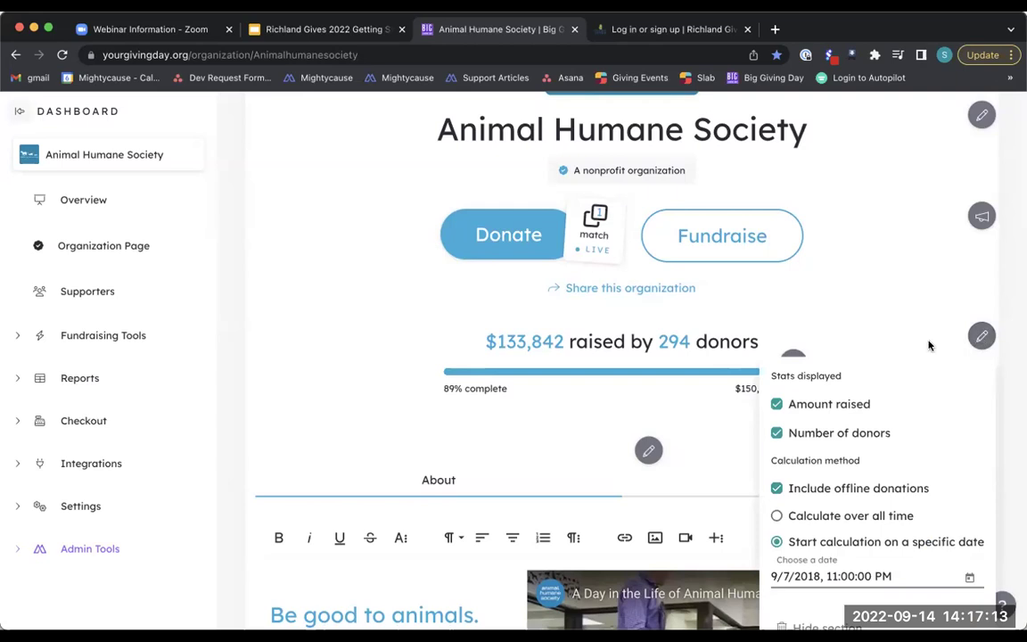
{"action": "scroll", "coordinate": [885, 364], "scroll_direction": "down", "scroll_amount": 1}
{"action": "scroll", "coordinate": [884, 364], "scroll_direction": "down", "scroll_amount": 2}
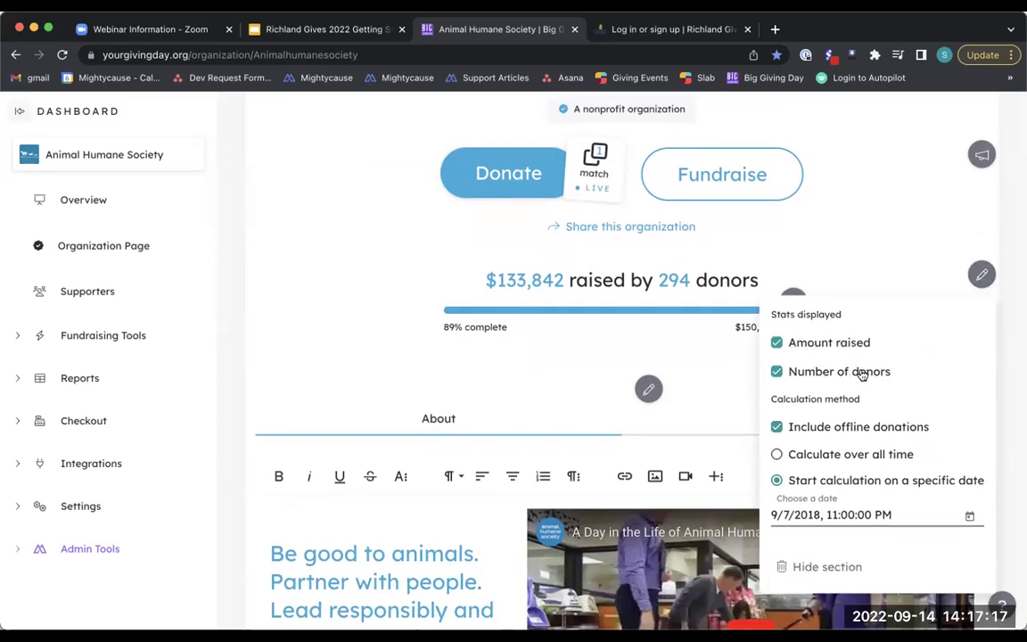
{"action": "left_click", "coordinate": [778, 372]}
{"action": "left_click", "coordinate": [779, 372]}
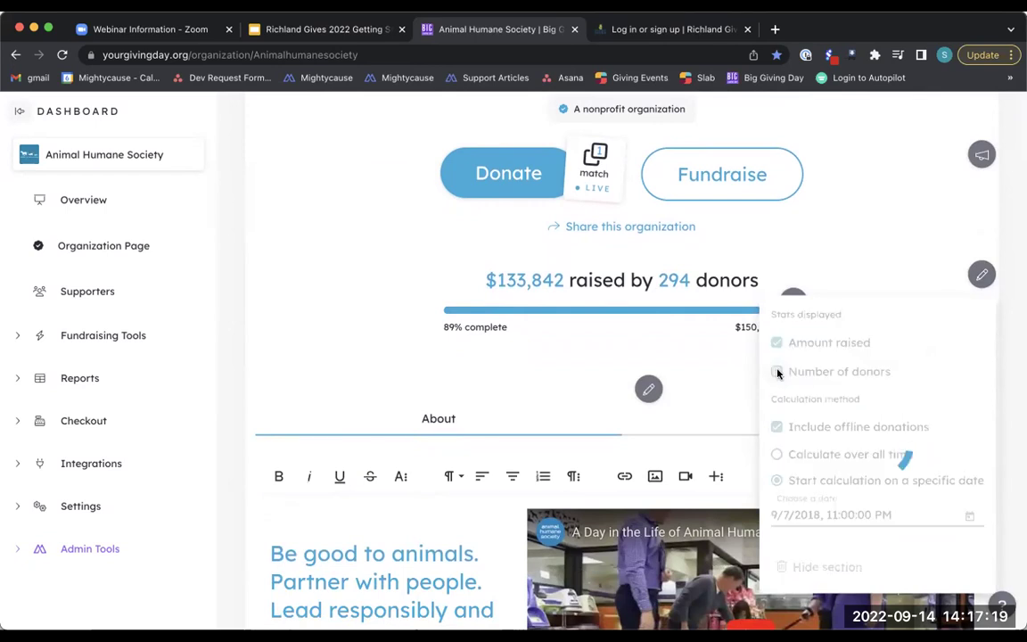
{"action": "scroll", "coordinate": [872, 373], "scroll_direction": "down", "scroll_amount": 2}
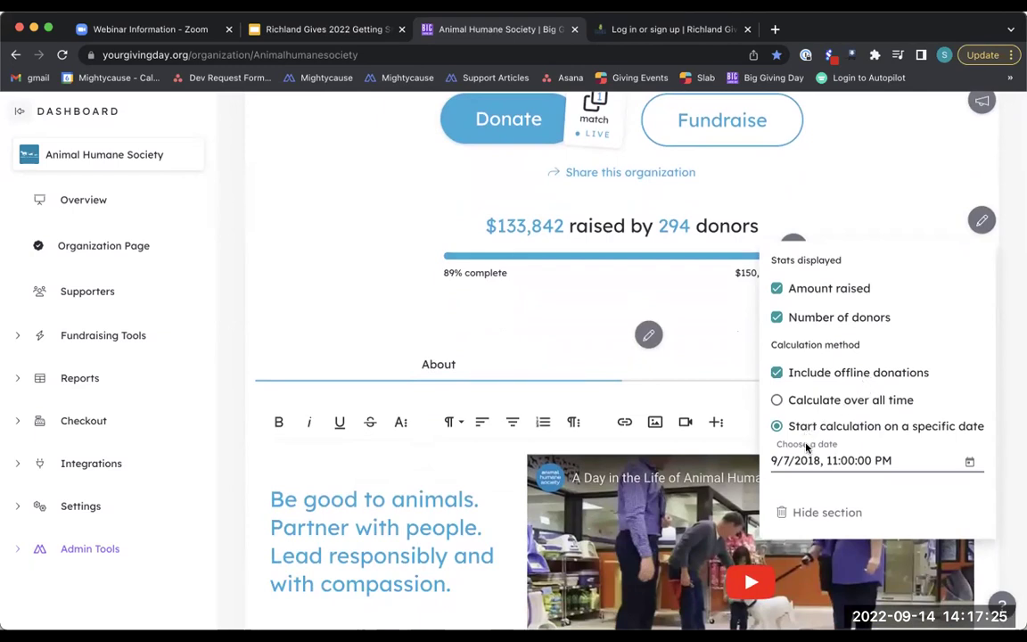
Step: Look at the calendar for the stats' calculation start date, keep the existing date, and close the stats settings
{"action": "left_click", "coordinate": [969, 461]}
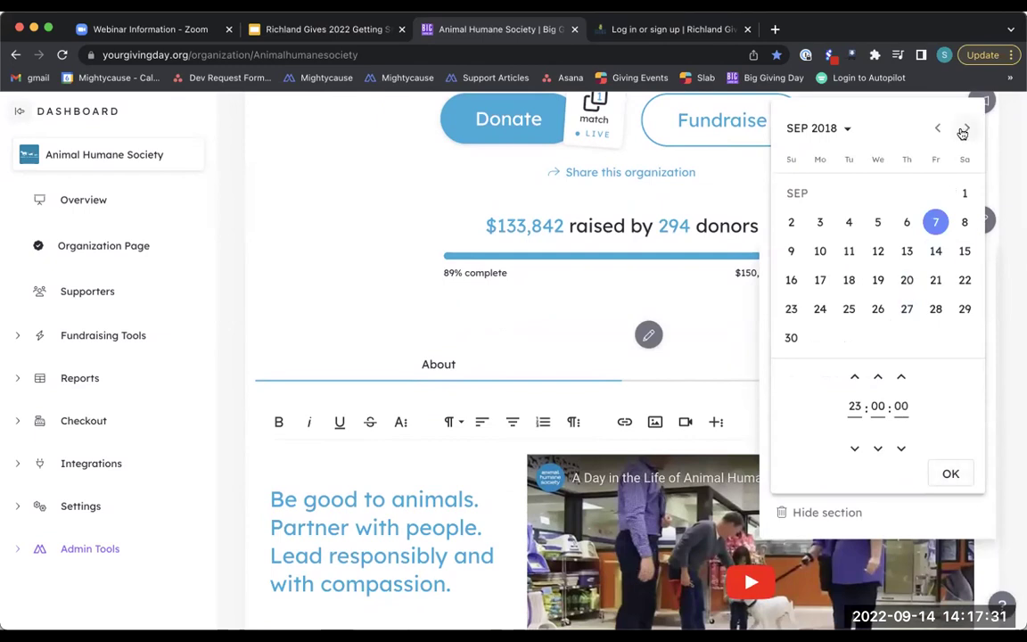
{"action": "left_click", "coordinate": [960, 476]}
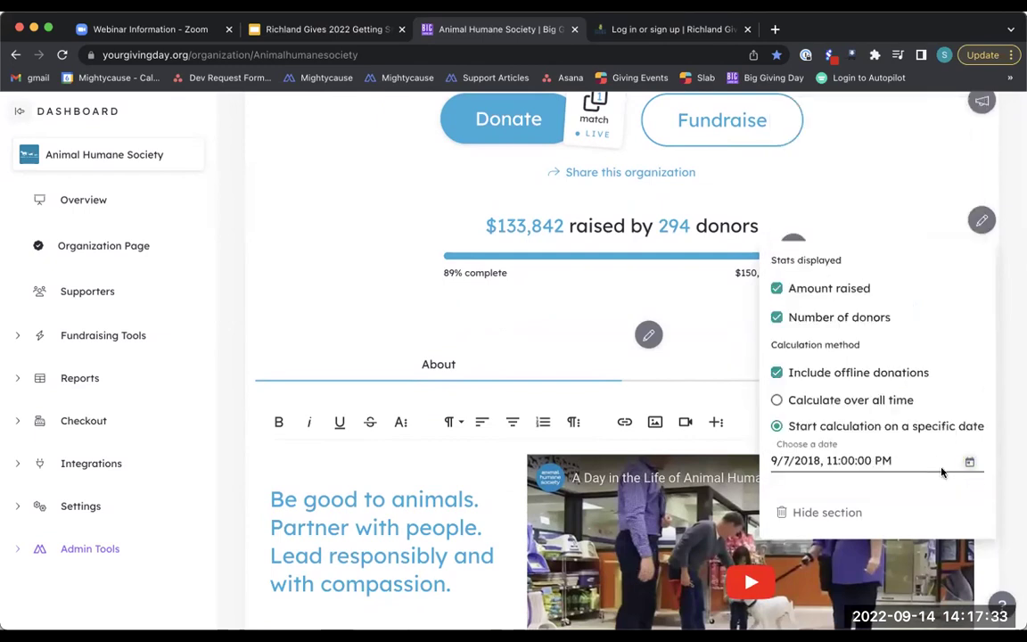
{"action": "left_click", "coordinate": [981, 222]}
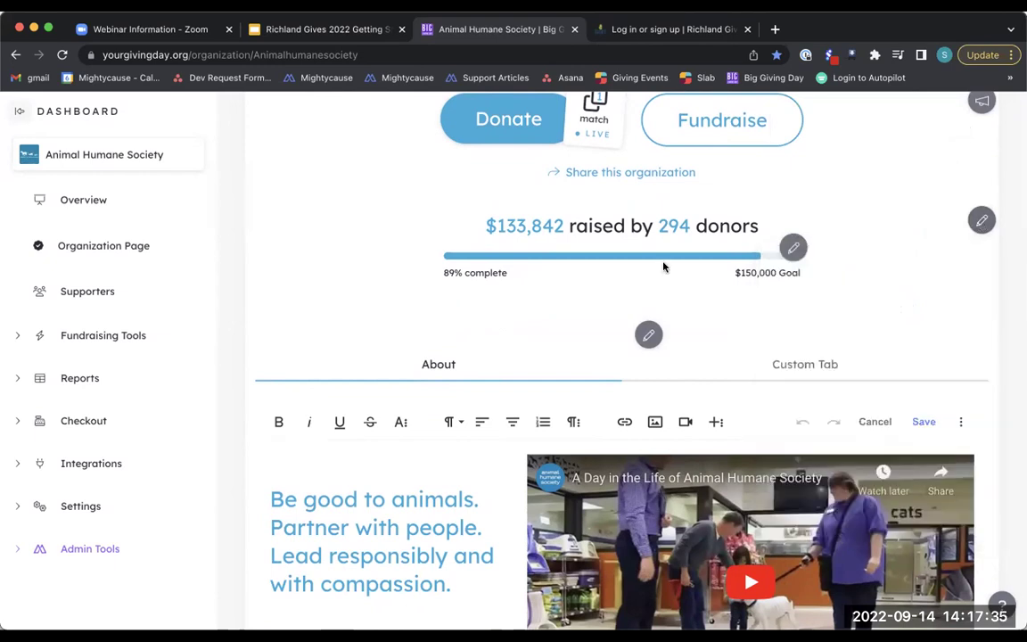
Step: Open the progress bar's fundraising goal for editing and close it without changes
{"action": "left_click", "coordinate": [794, 247]}
{"action": "left_click", "coordinate": [828, 284]}
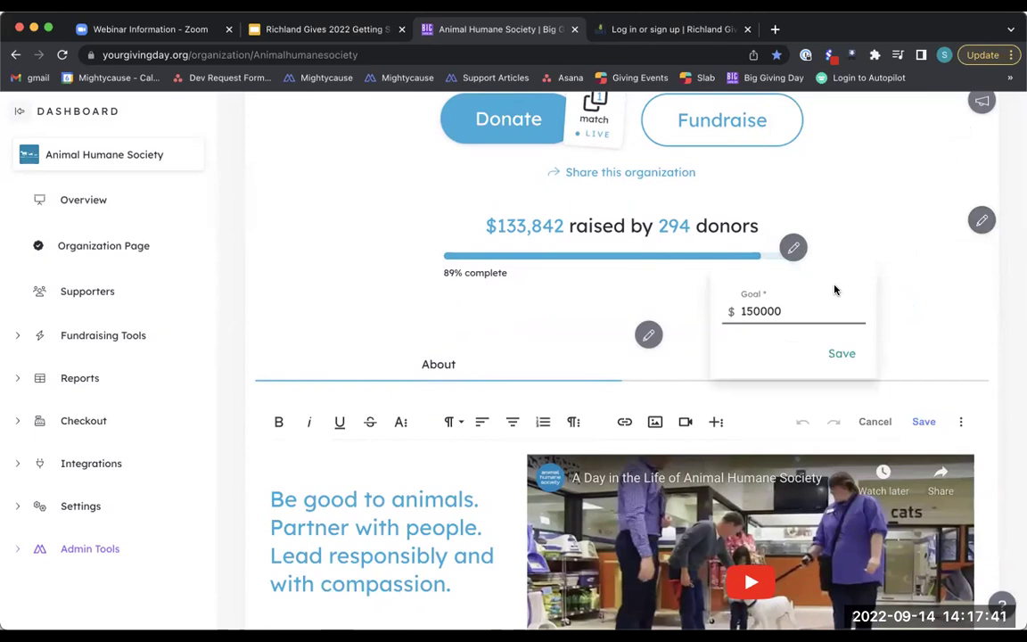
{"action": "left_click", "coordinate": [881, 238]}
Step: Look over the video and image insertion options in the About section's editor without inserting anything
{"action": "scroll", "coordinate": [669, 332], "scroll_direction": "down", "scroll_amount": 2}
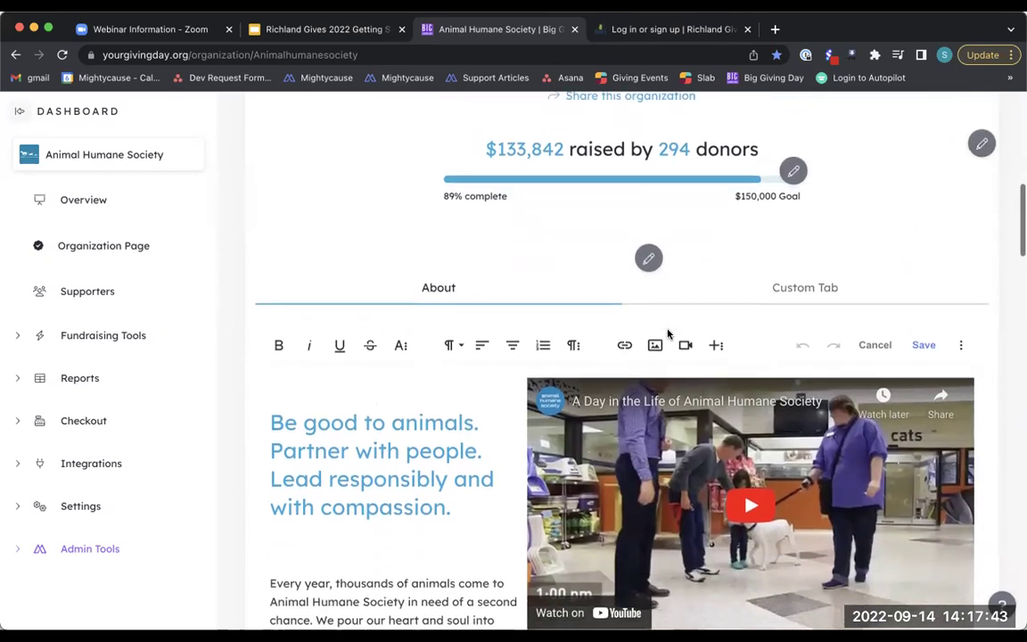
{"action": "scroll", "coordinate": [668, 333], "scroll_direction": "down", "scroll_amount": 2}
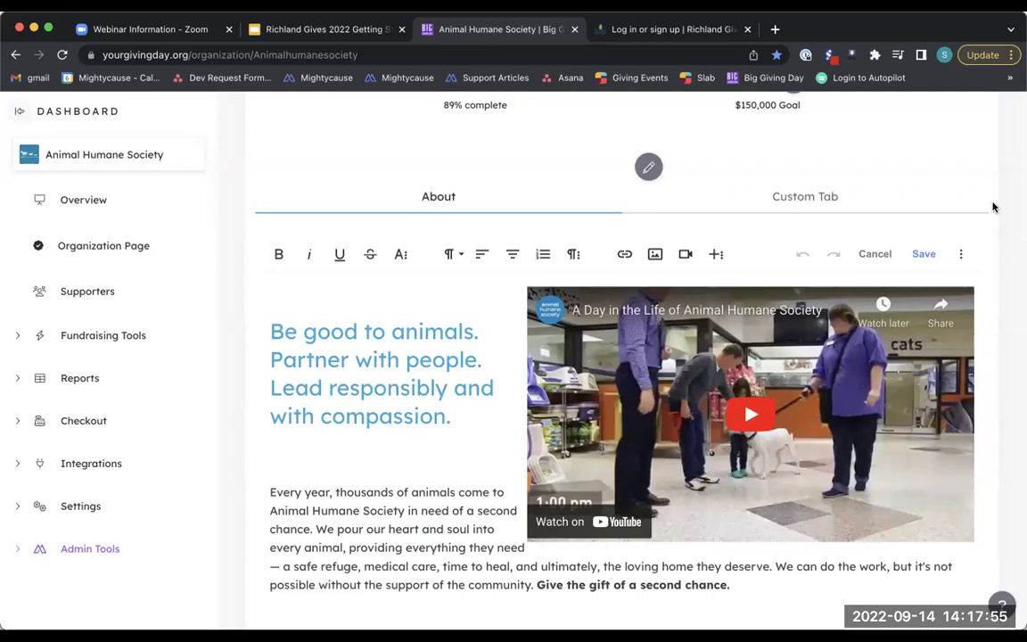
{"action": "left_click", "coordinate": [685, 256]}
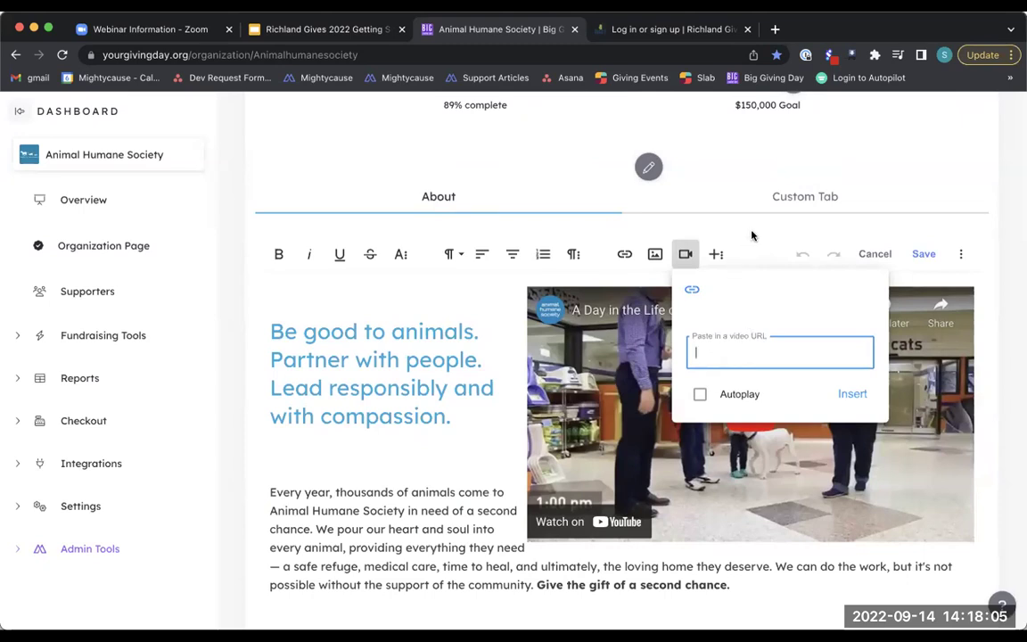
{"action": "left_click", "coordinate": [758, 435]}
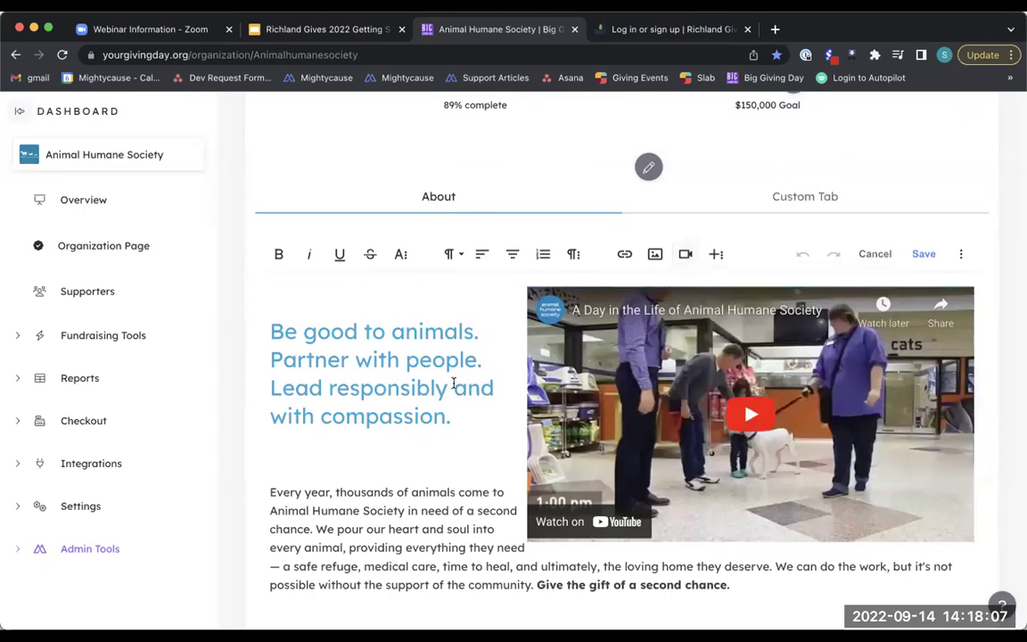
{"action": "left_click", "coordinate": [655, 256]}
{"action": "left_click", "coordinate": [741, 229]}
Step: Enter Hello on the blank line below the About heading, and delete both the text and the blank line
{"action": "scroll", "coordinate": [351, 374], "scroll_direction": "down", "scroll_amount": 1}
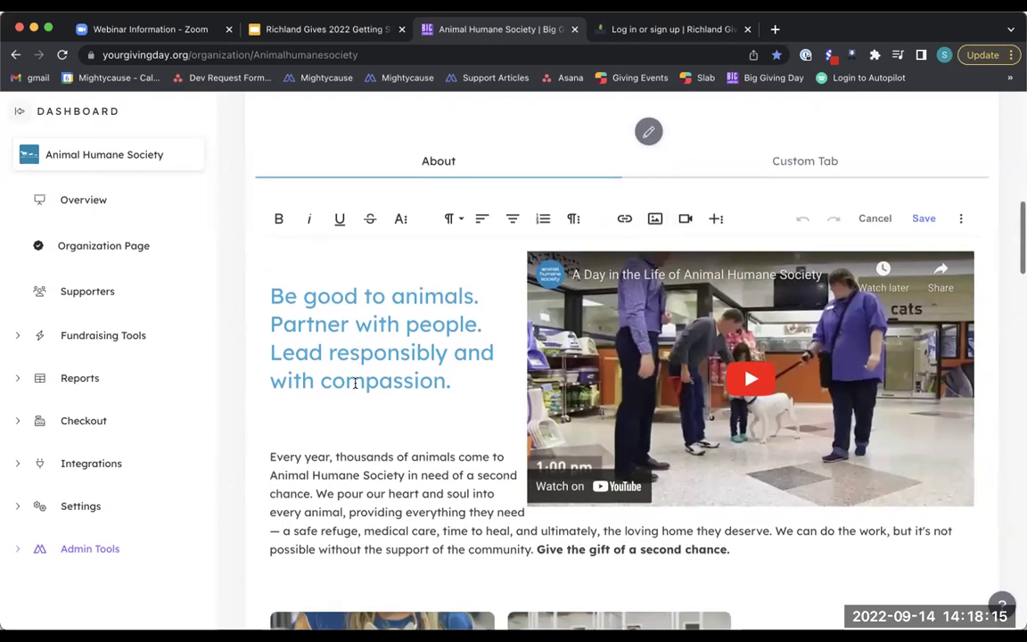
{"action": "left_click", "coordinate": [355, 415]}
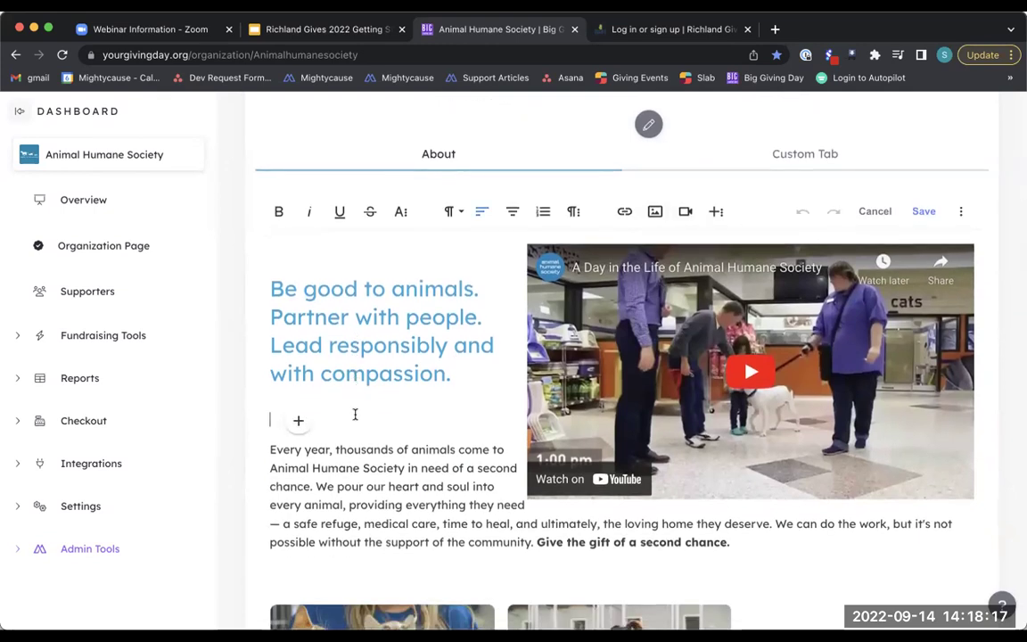
{"action": "type", "text": "Hello"}
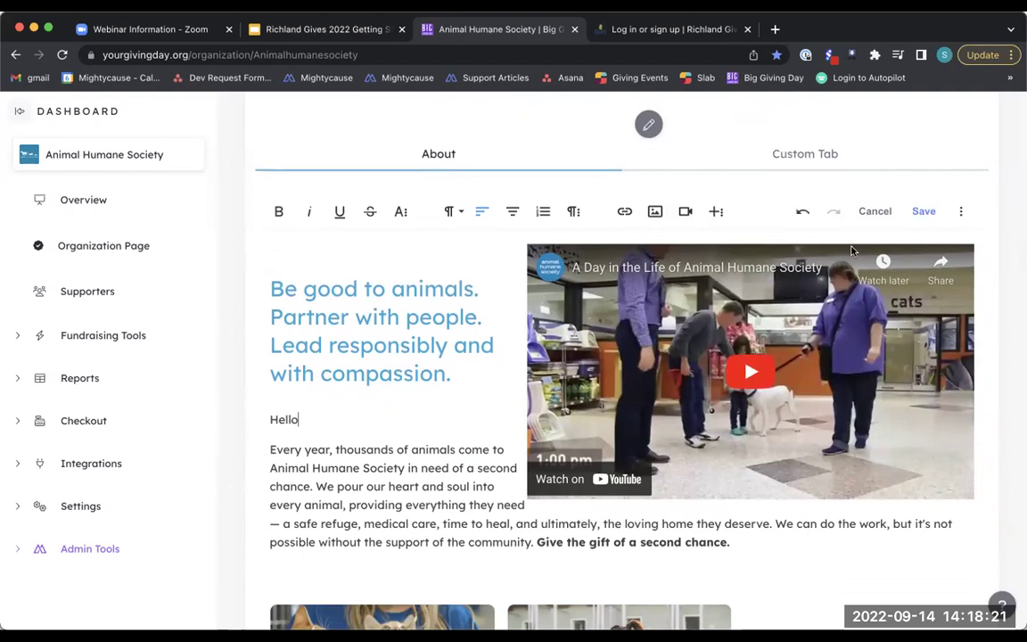
{"action": "double_click", "coordinate": [277, 416]}
{"action": "key", "text": "BackSpace"}
{"action": "key", "text": "BackSpace"}
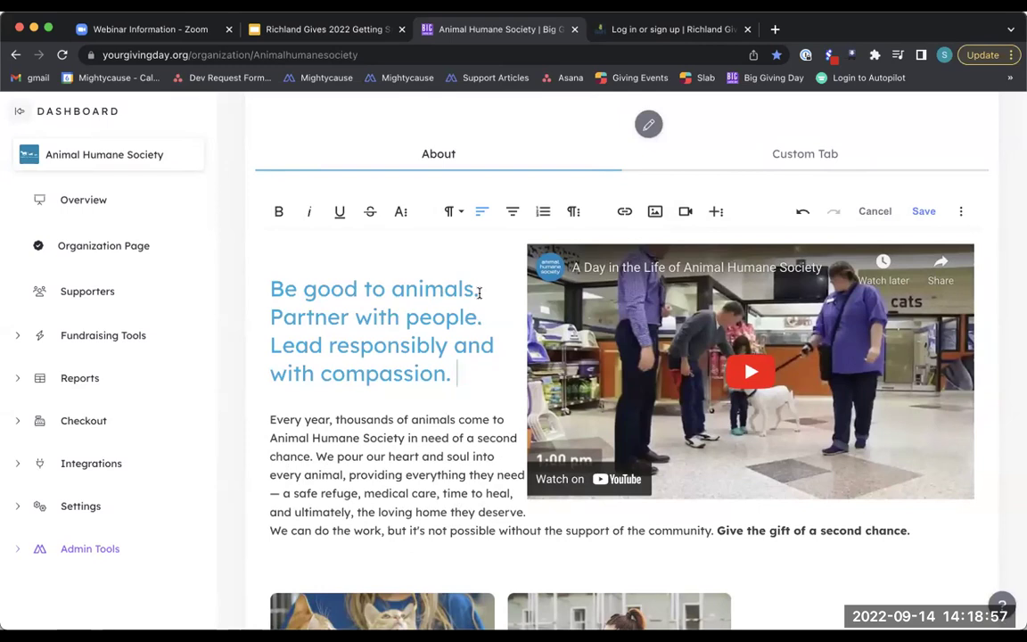
Step: Look over the About editor's additional insert options, such as emoticons and tables, and collapse them
{"action": "left_click", "coordinate": [715, 211]}
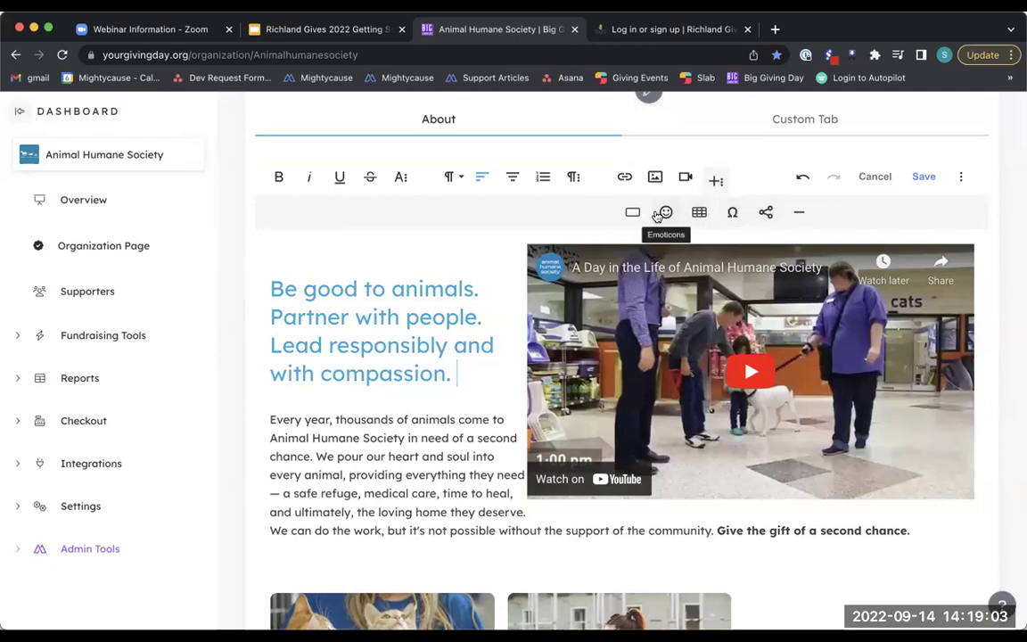
{"action": "left_click", "coordinate": [715, 183]}
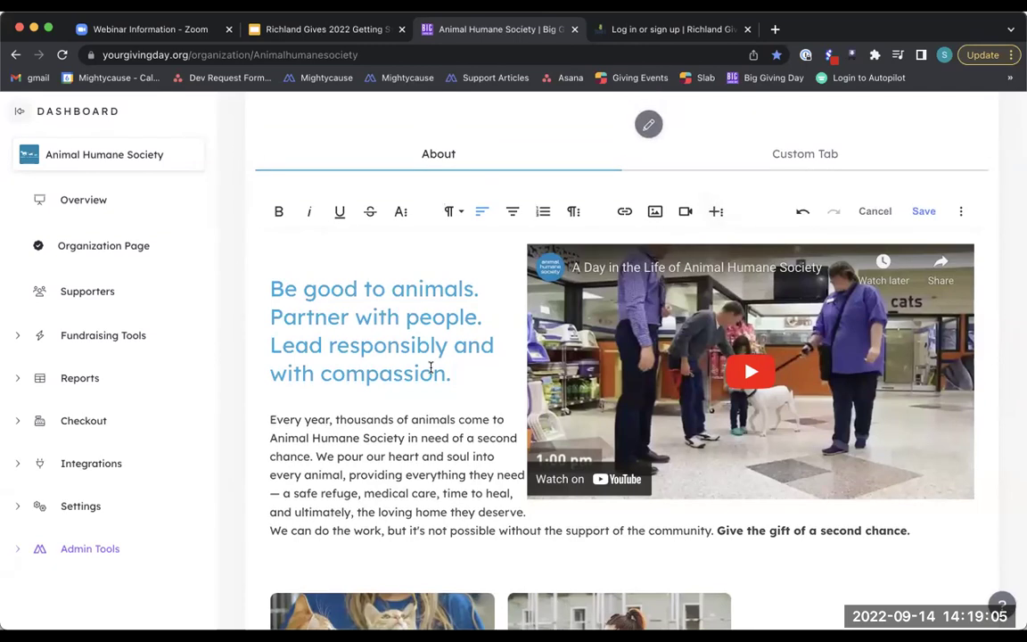
{"action": "scroll", "coordinate": [433, 366], "scroll_direction": "down", "scroll_amount": 3}
{"action": "scroll", "coordinate": [431, 366], "scroll_direction": "up", "scroll_amount": 3}
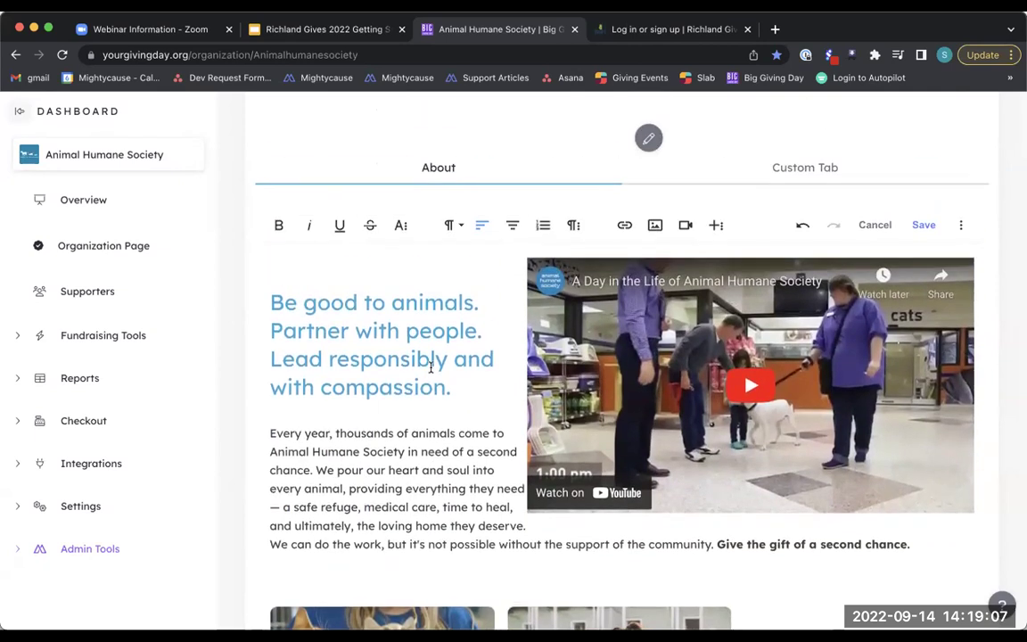
Step: Compare the empty Custom Tab content area with the About content, and return to About
{"action": "scroll", "coordinate": [431, 361], "scroll_direction": "up", "scroll_amount": 1}
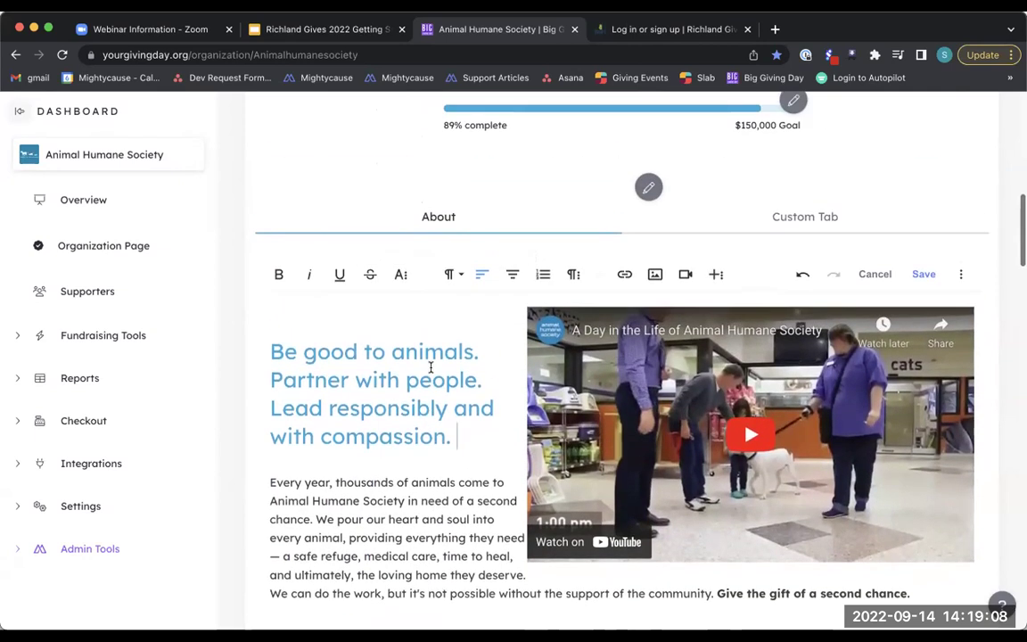
{"action": "left_click", "coordinate": [791, 219]}
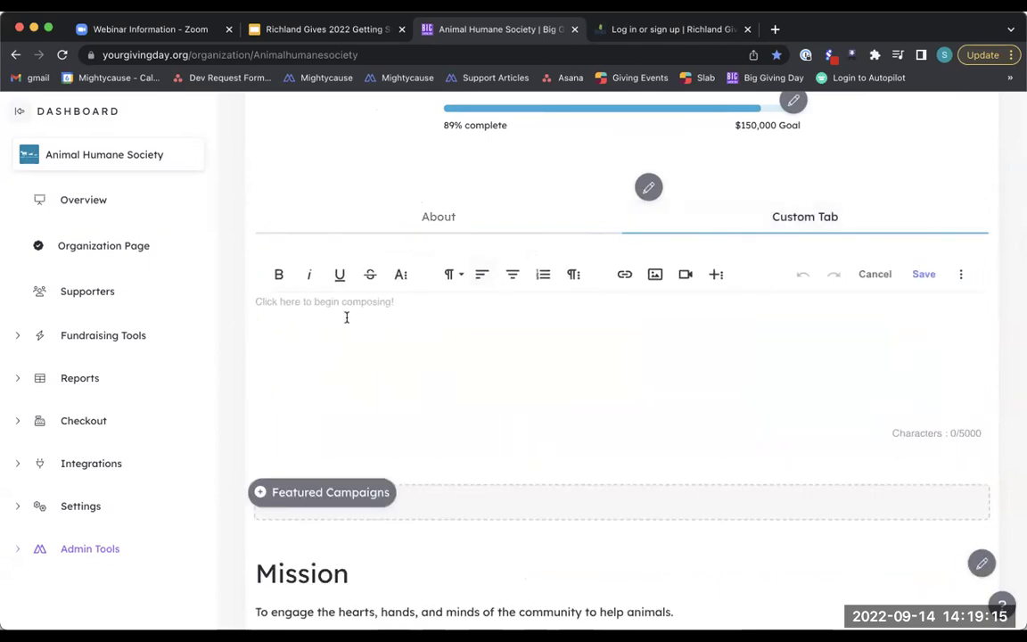
{"action": "left_click", "coordinate": [454, 216]}
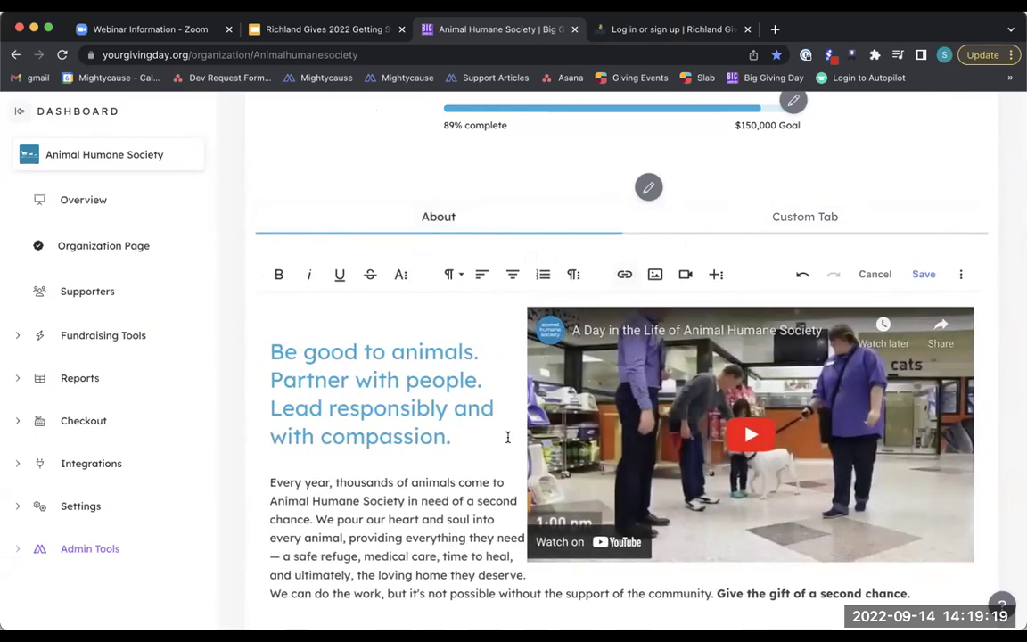
{"action": "left_click", "coordinate": [832, 219]}
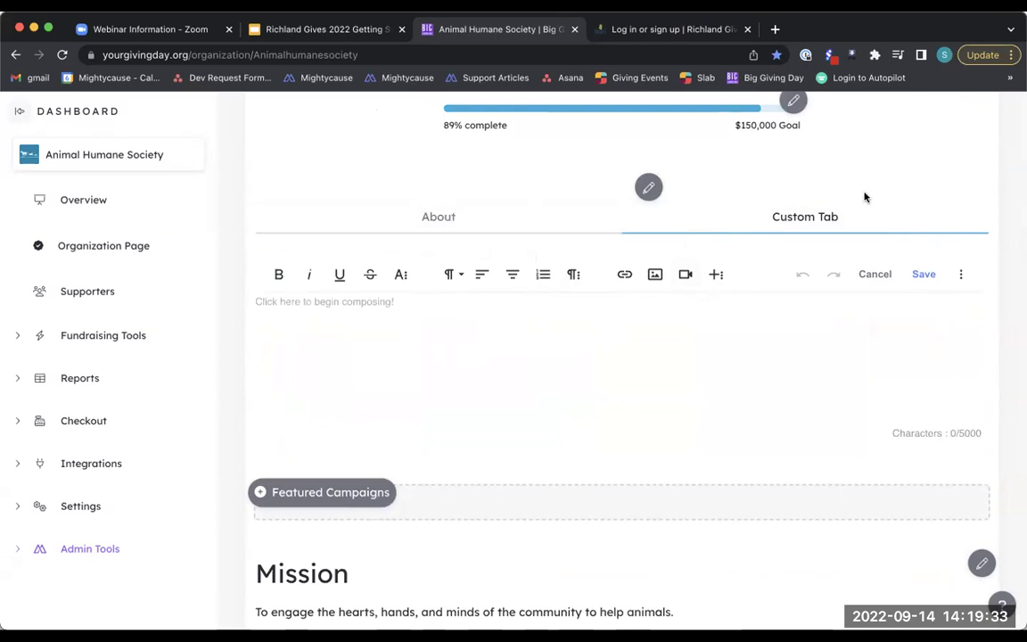
{"action": "left_click", "coordinate": [446, 215]}
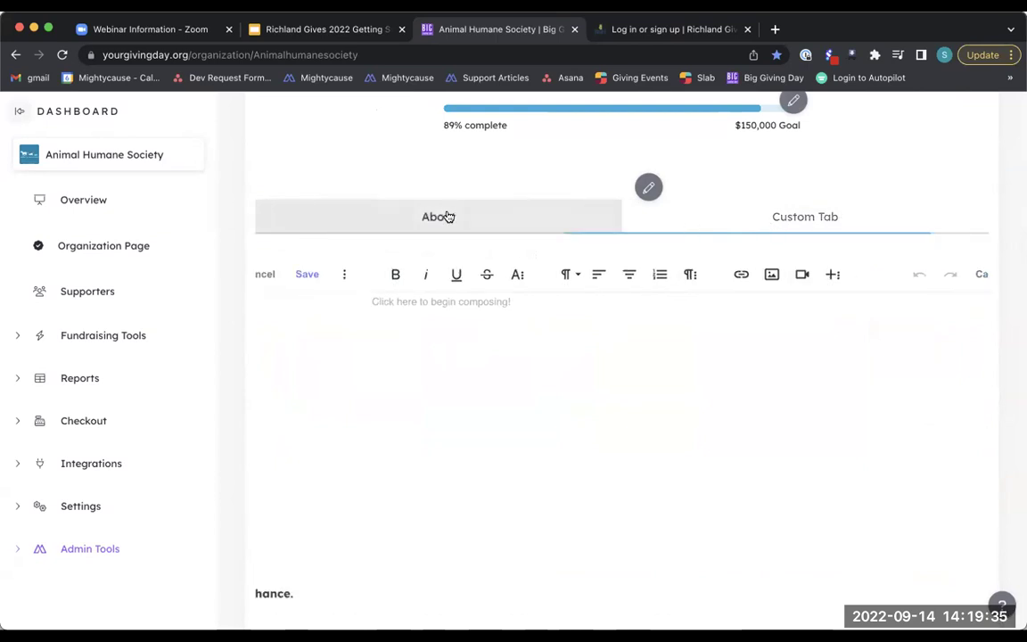
Step: Add the Featured Campaigns section below the About content, and close the fundraising effort search without choosing one
{"action": "scroll", "coordinate": [647, 339], "scroll_direction": "down", "scroll_amount": 1}
{"action": "scroll", "coordinate": [647, 339], "scroll_direction": "down", "scroll_amount": 4}
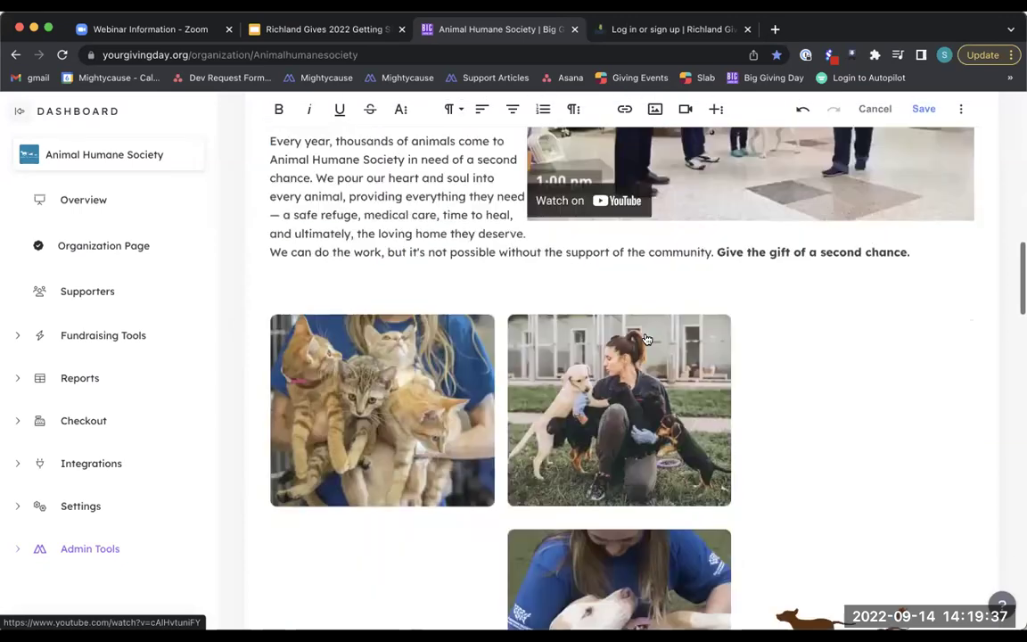
{"action": "scroll", "coordinate": [807, 347], "scroll_direction": "down", "scroll_amount": 3}
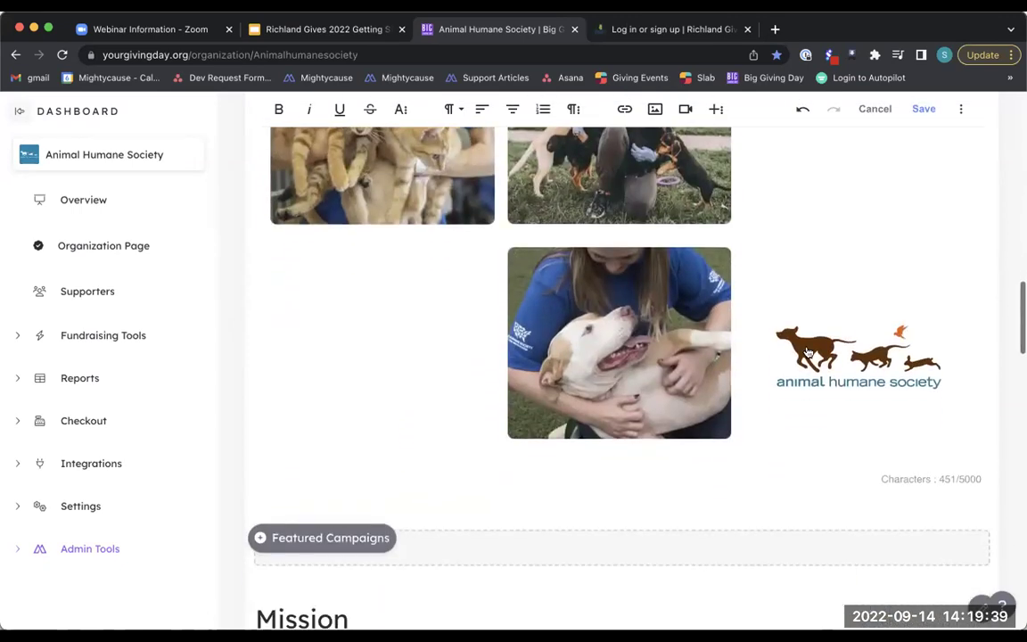
{"action": "scroll", "coordinate": [807, 347], "scroll_direction": "down", "scroll_amount": 2}
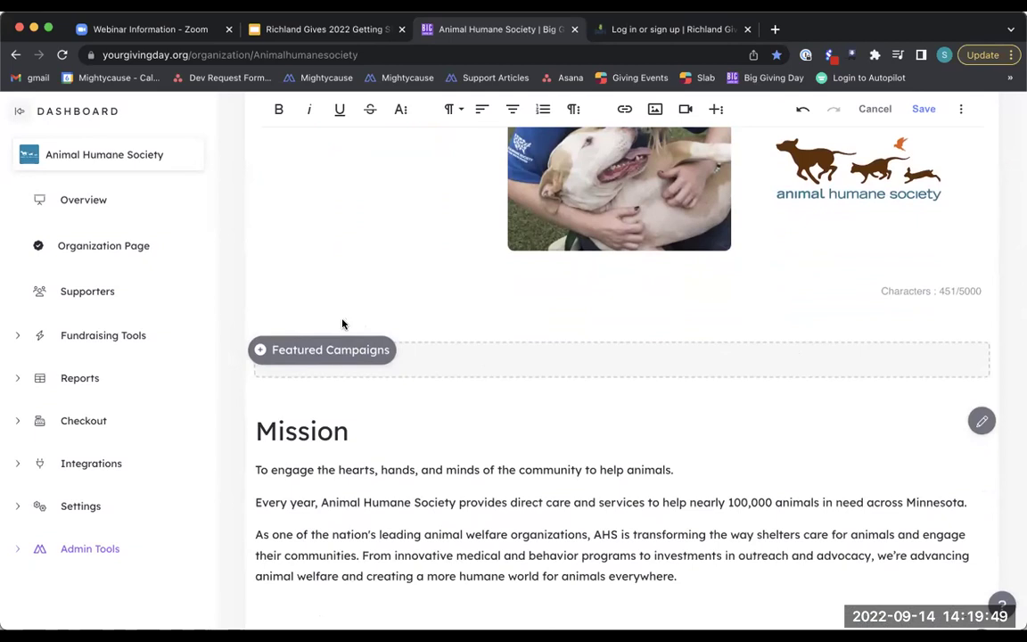
{"action": "left_click", "coordinate": [368, 353]}
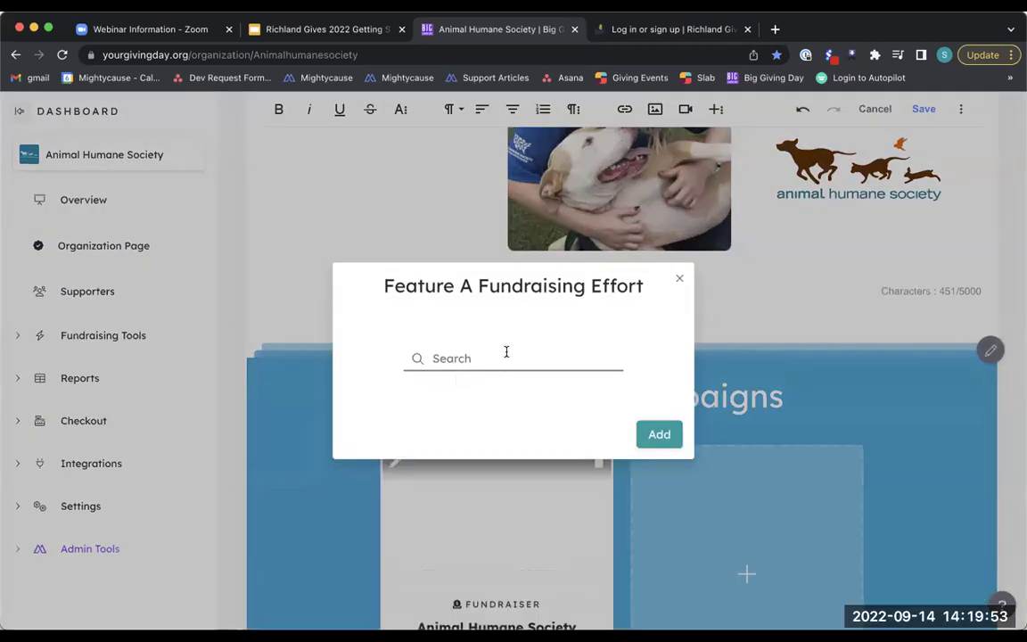
{"action": "left_click", "coordinate": [467, 357]}
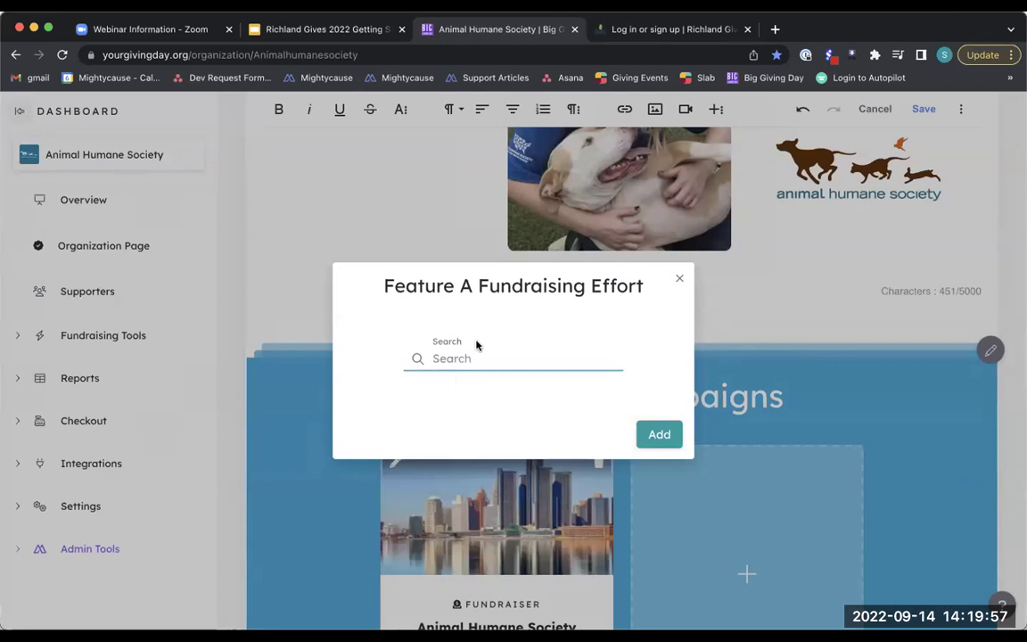
{"action": "left_click", "coordinate": [681, 280]}
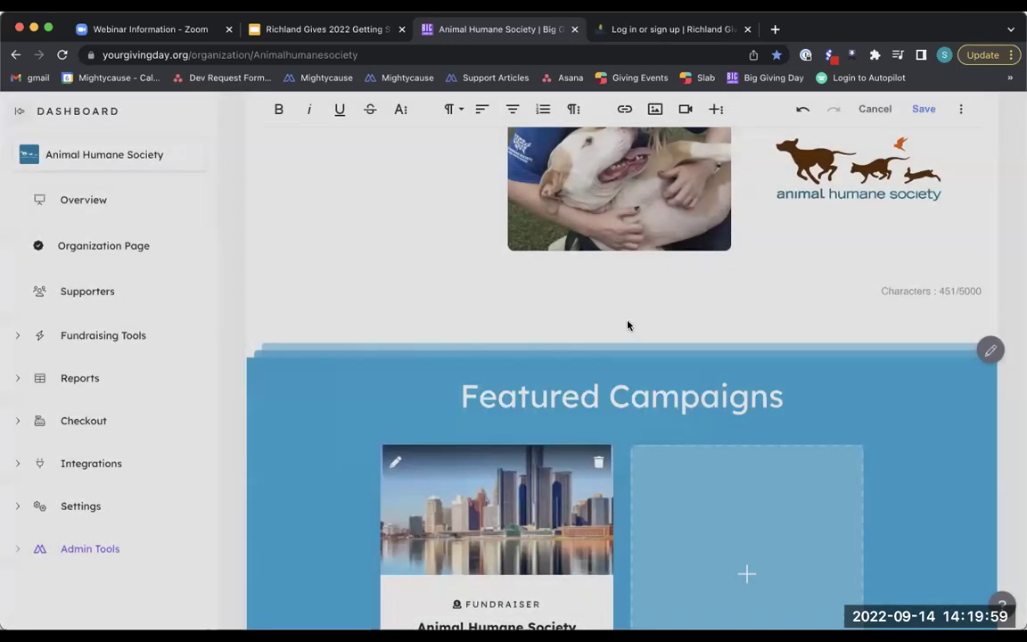
Step: Look over the page sections from Featured Campaigns and Mission through supporting campaigns and galleries to Matches
{"action": "scroll", "coordinate": [628, 326], "scroll_direction": "down", "scroll_amount": 2}
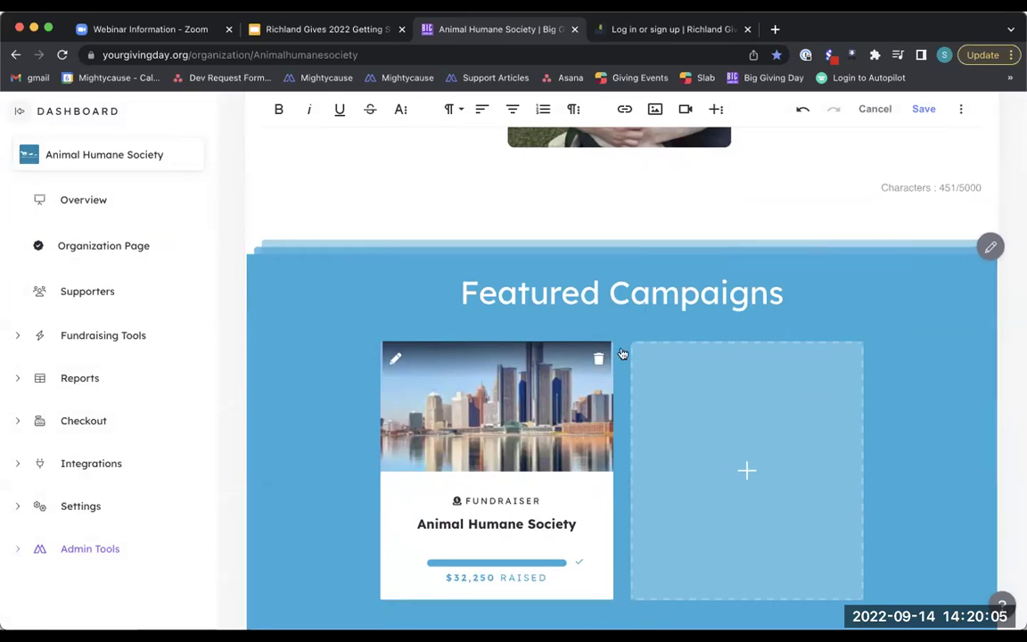
{"action": "scroll", "coordinate": [755, 219], "scroll_direction": "down", "scroll_amount": 5}
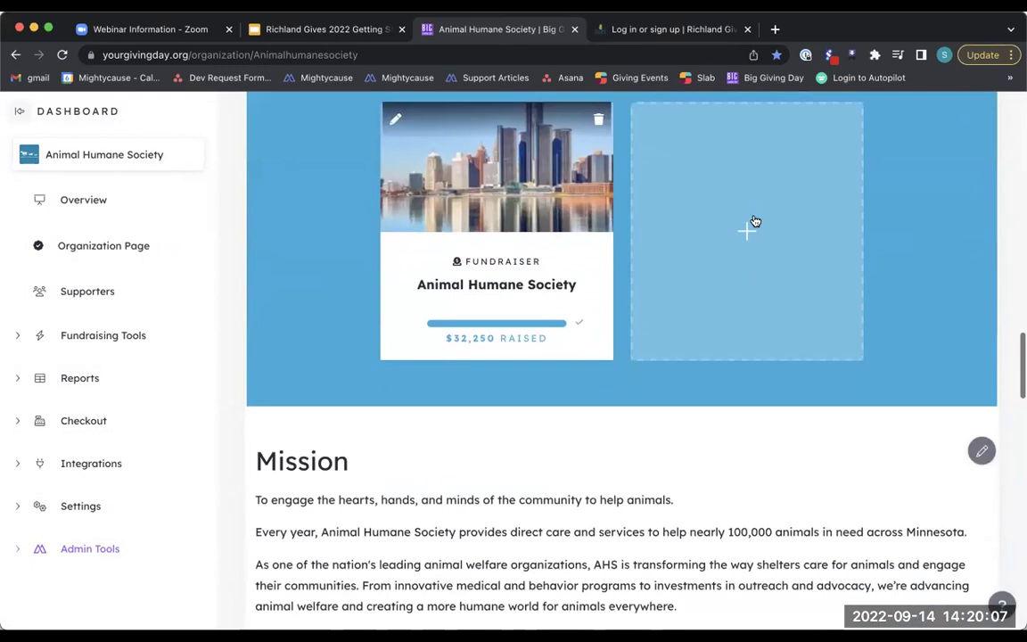
{"action": "scroll", "coordinate": [754, 217], "scroll_direction": "down", "scroll_amount": 4}
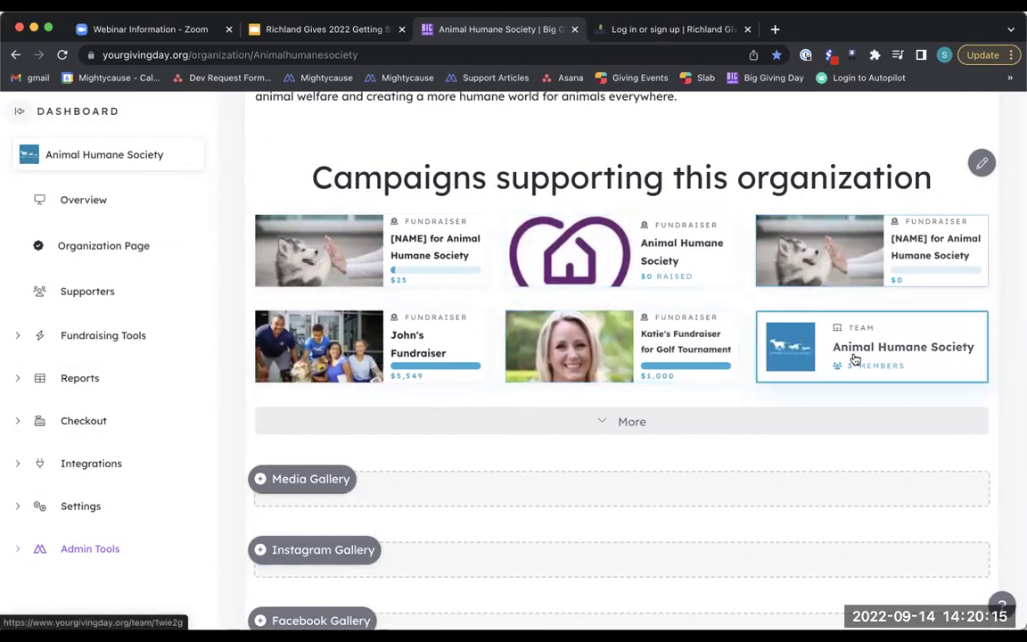
{"action": "scroll", "coordinate": [581, 438], "scroll_direction": "down", "scroll_amount": 2}
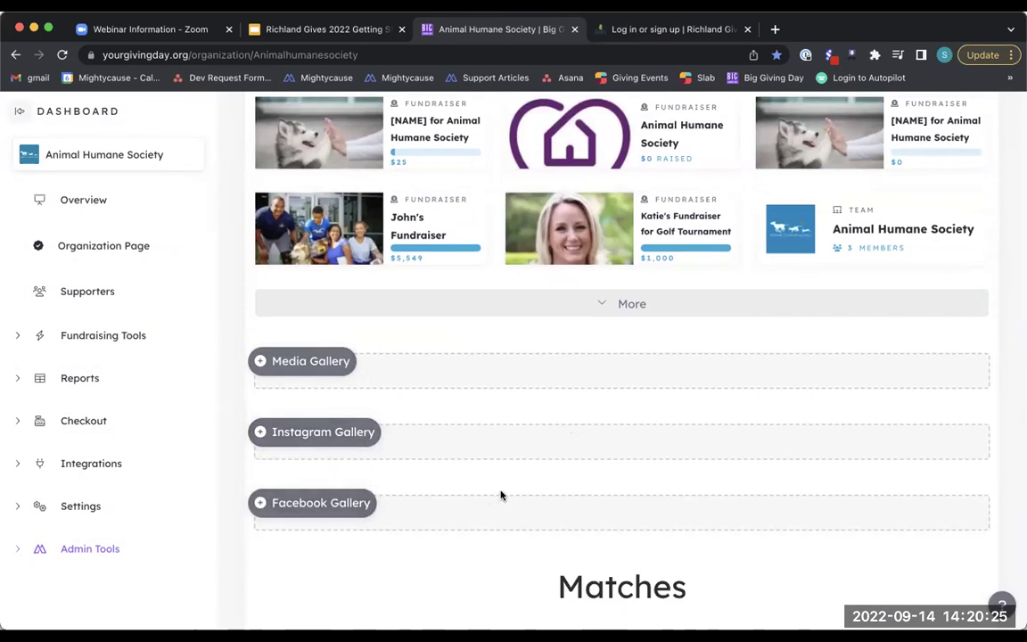
{"action": "scroll", "coordinate": [501, 495], "scroll_direction": "down", "scroll_amount": 2}
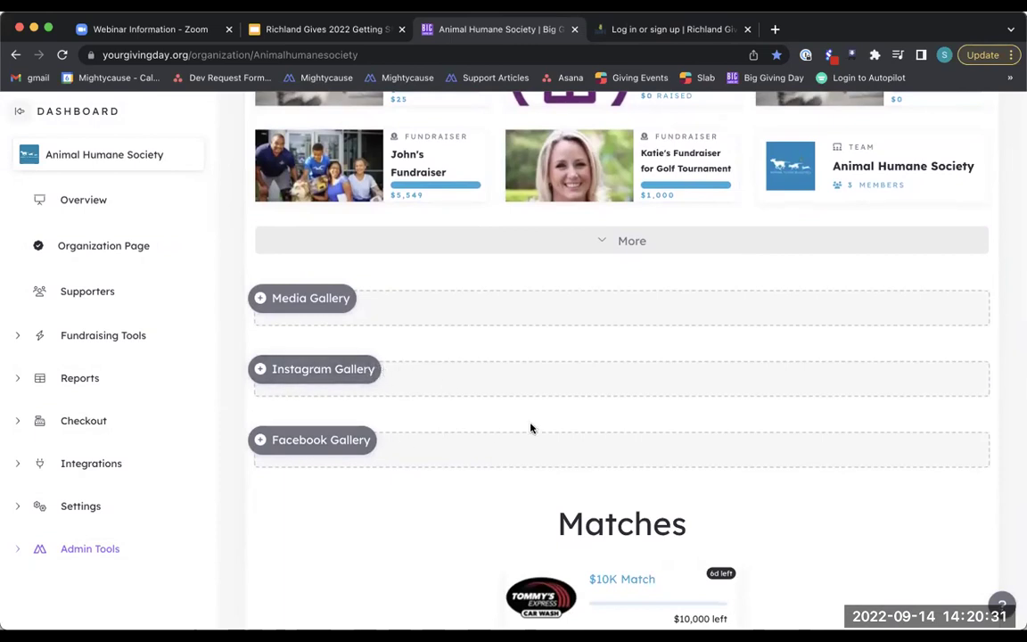
{"action": "scroll", "coordinate": [538, 425], "scroll_direction": "down", "scroll_amount": 5}
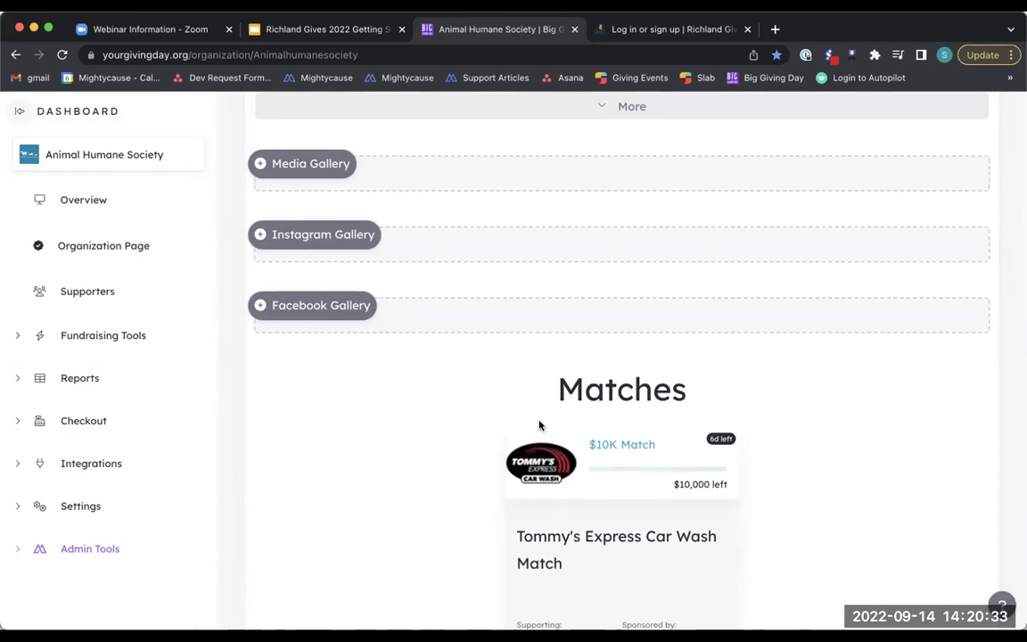
{"action": "scroll", "coordinate": [538, 425], "scroll_direction": "down", "scroll_amount": 2}
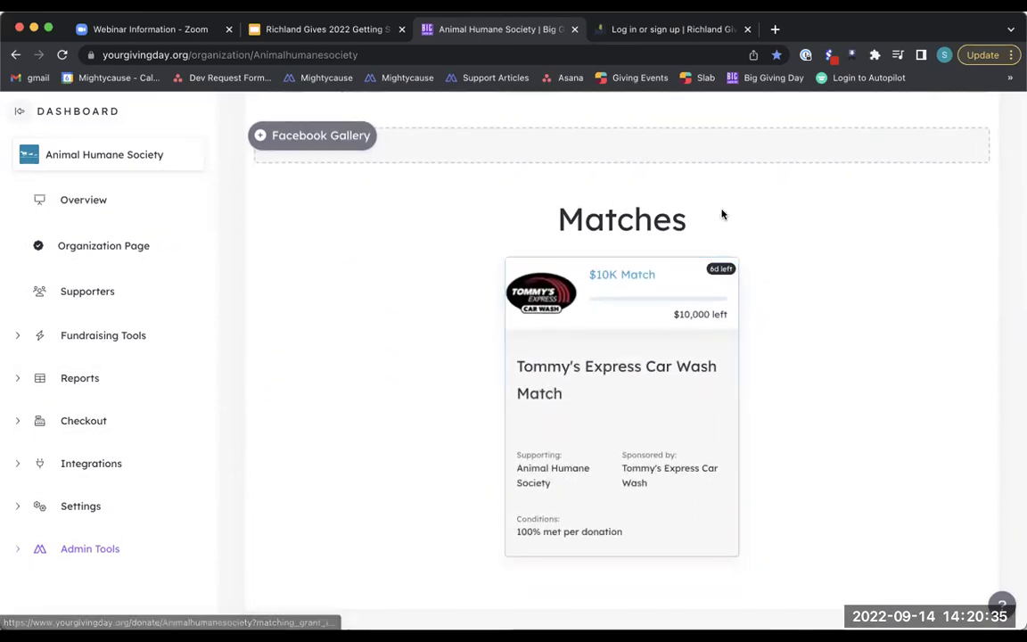
{"action": "scroll", "coordinate": [756, 351], "scroll_direction": "down", "scroll_amount": 2}
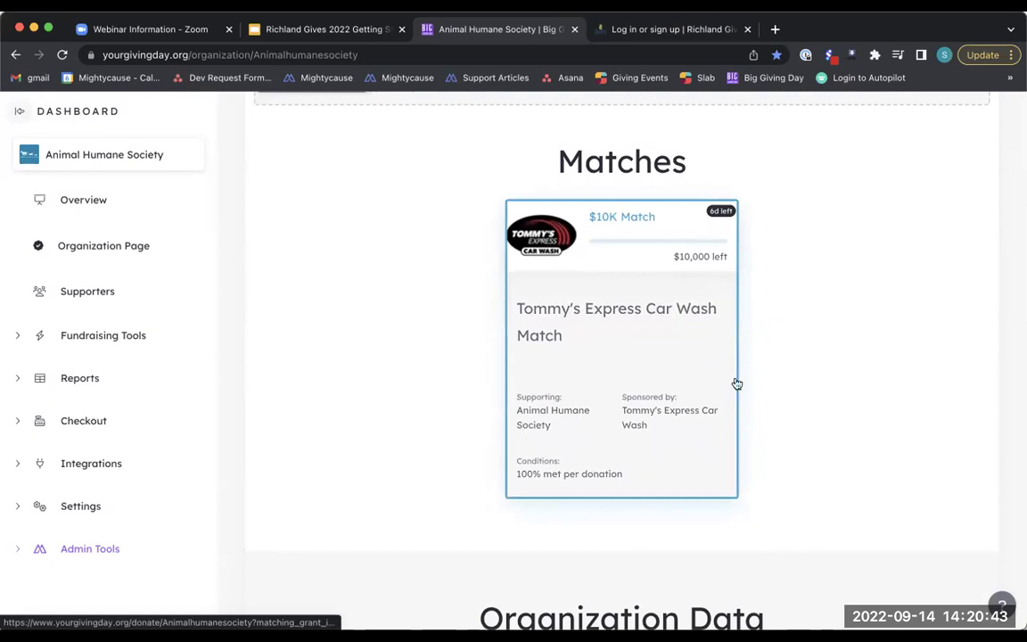
Step: Examine the editable fields in the Organization Data summary, such as categories, service areas and contact details
{"action": "scroll", "coordinate": [727, 354], "scroll_direction": "down", "scroll_amount": 5}
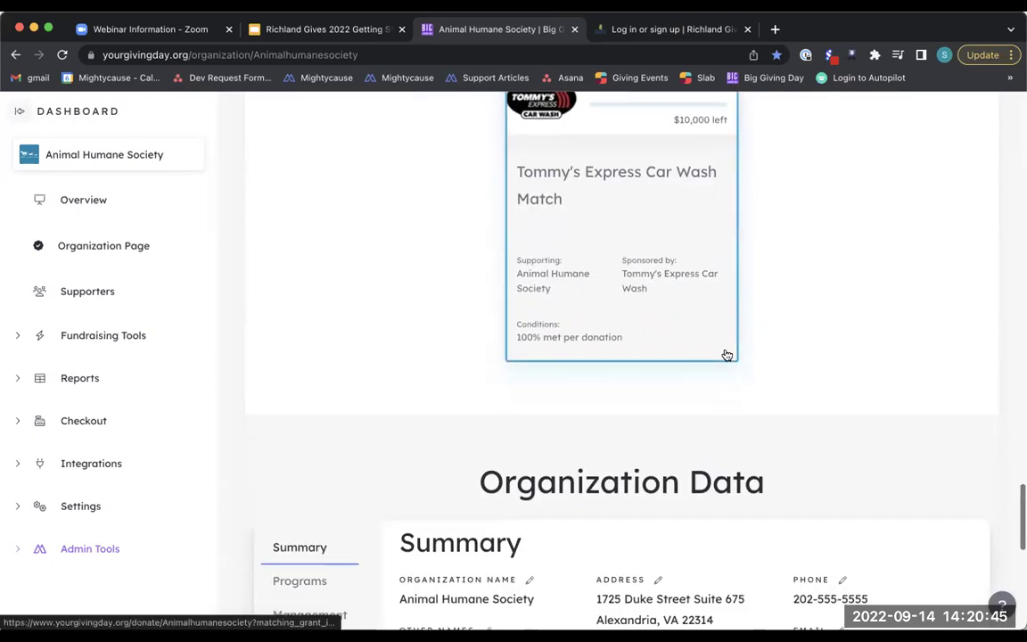
{"action": "scroll", "coordinate": [727, 353], "scroll_direction": "down", "scroll_amount": 3}
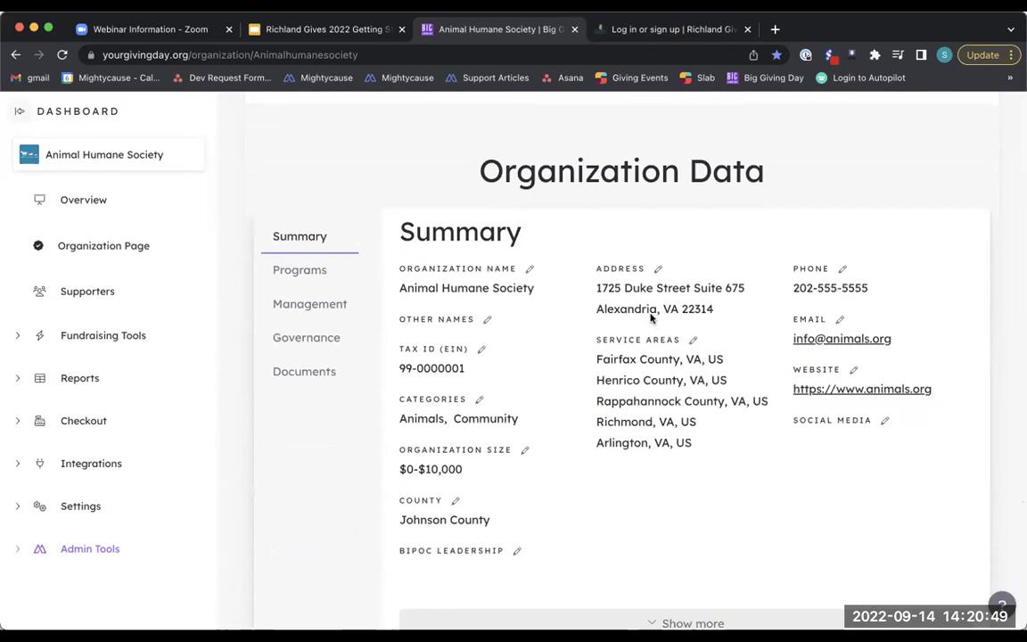
{"action": "scroll", "coordinate": [652, 357], "scroll_direction": "down", "scroll_amount": 1}
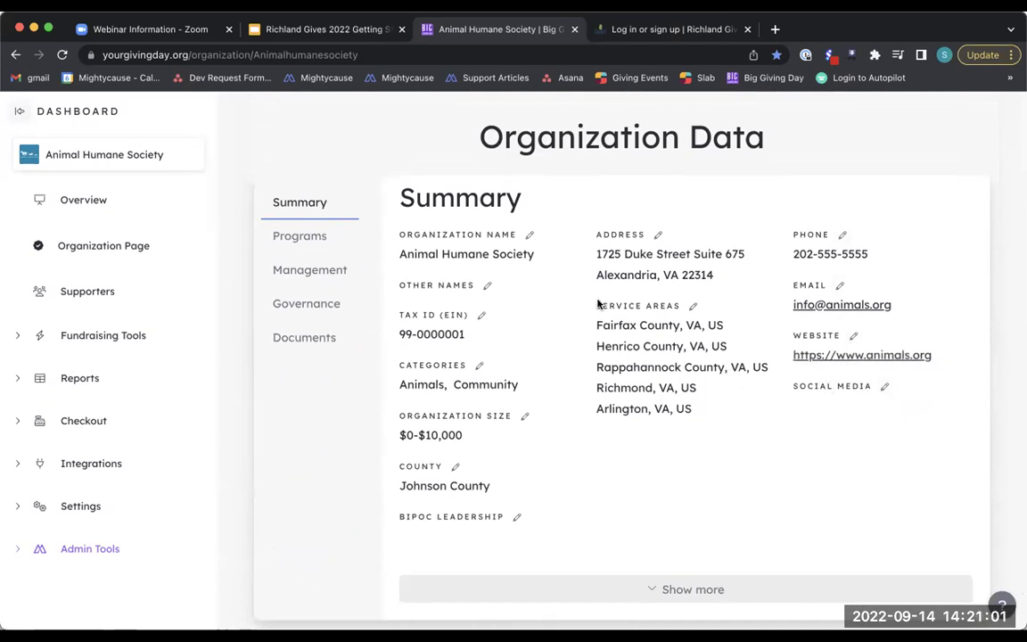
{"action": "scroll", "coordinate": [493, 304], "scroll_direction": "down", "scroll_amount": 3}
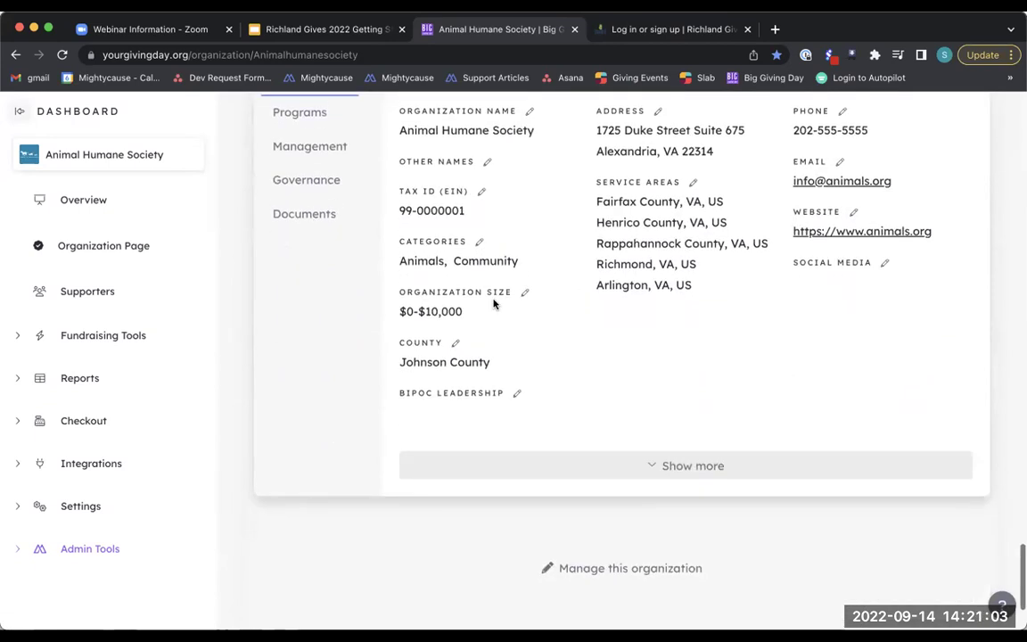
Step: Open the organization's General Settings and examine the Social Sharing card's image, title, description, Twitter account and hashtag fields
{"action": "scroll", "coordinate": [493, 304], "scroll_direction": "up", "scroll_amount": 5}
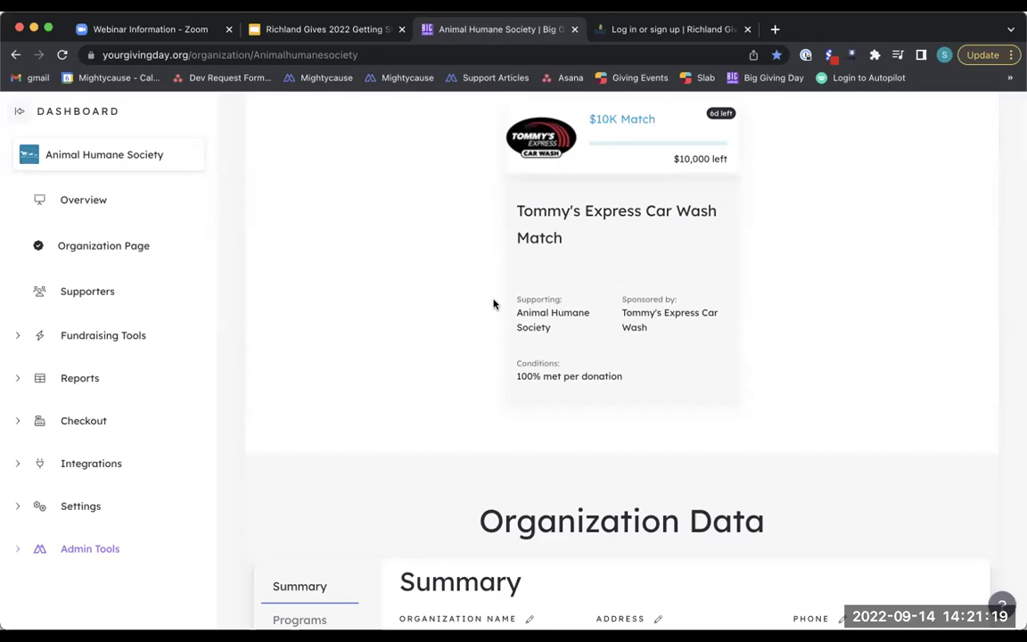
{"action": "scroll", "coordinate": [553, 298], "scroll_direction": "up", "scroll_amount": 15}
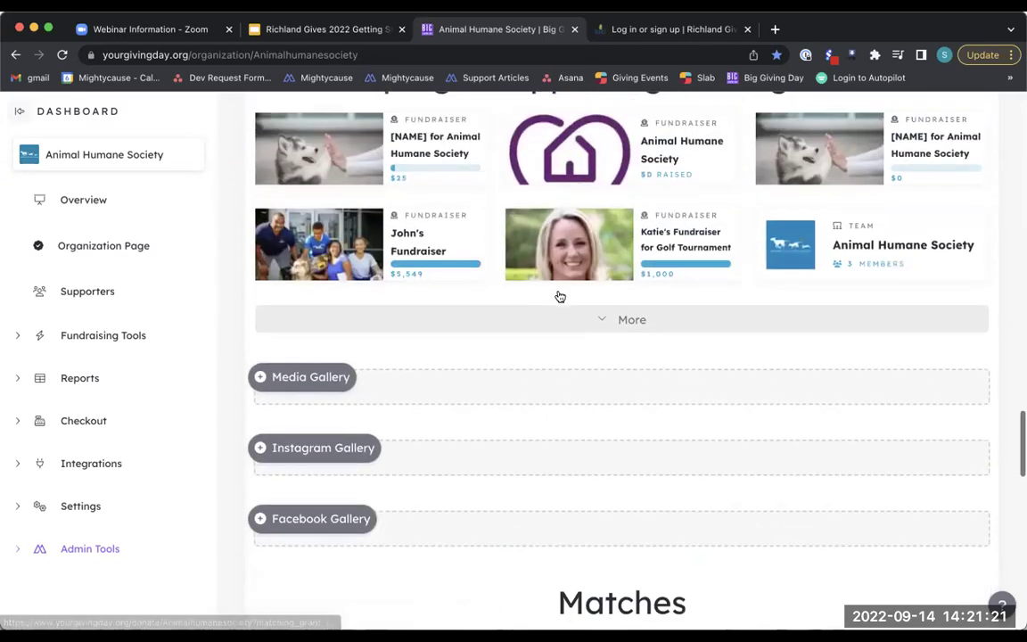
{"action": "scroll", "coordinate": [559, 296], "scroll_direction": "up", "scroll_amount": 15}
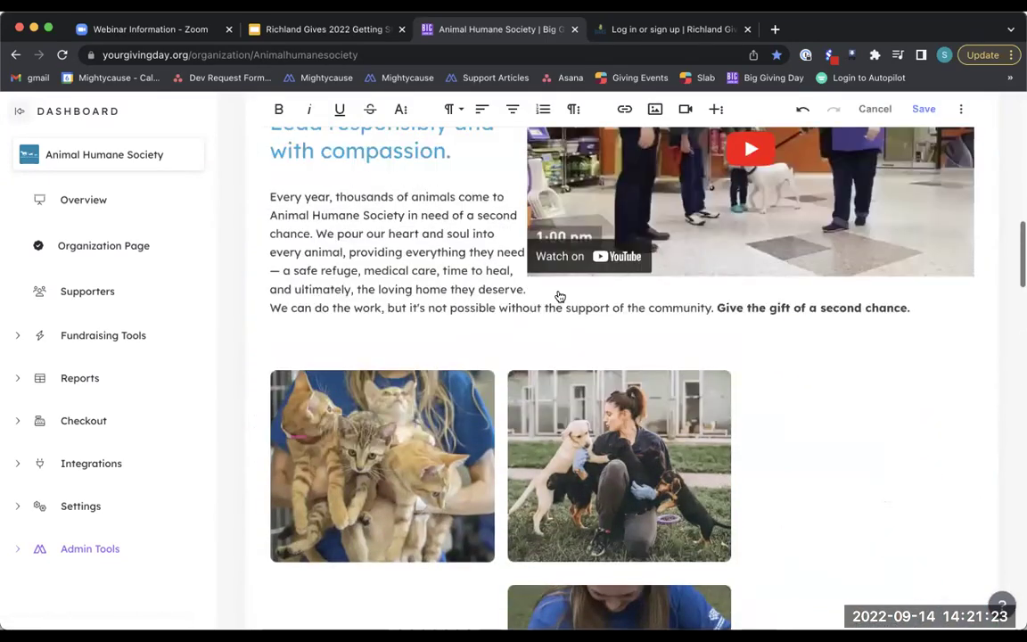
{"action": "scroll", "coordinate": [558, 295], "scroll_direction": "up", "scroll_amount": 3}
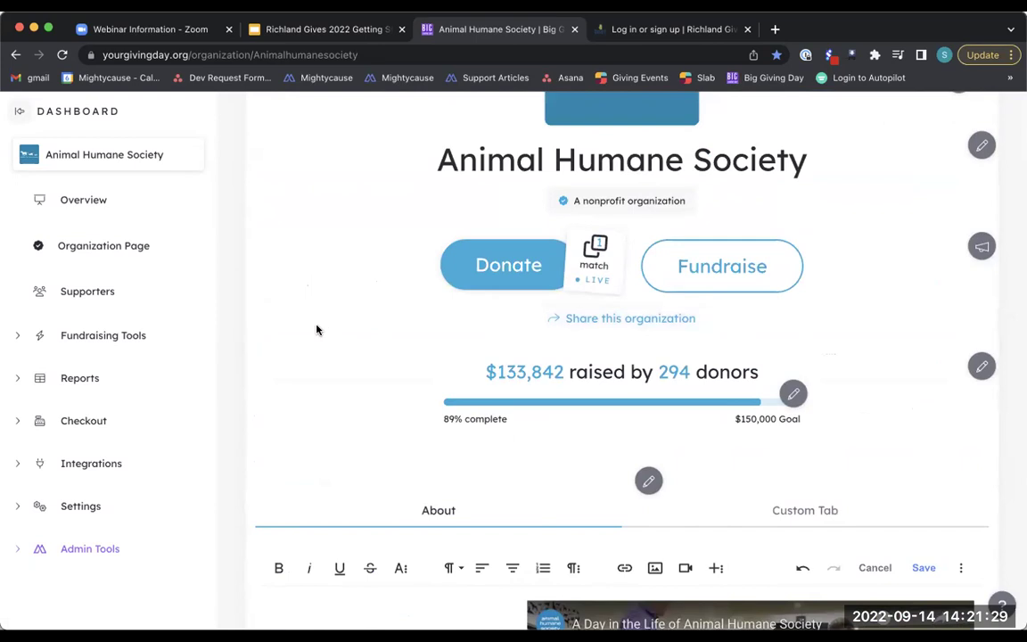
{"action": "left_click", "coordinate": [88, 505]}
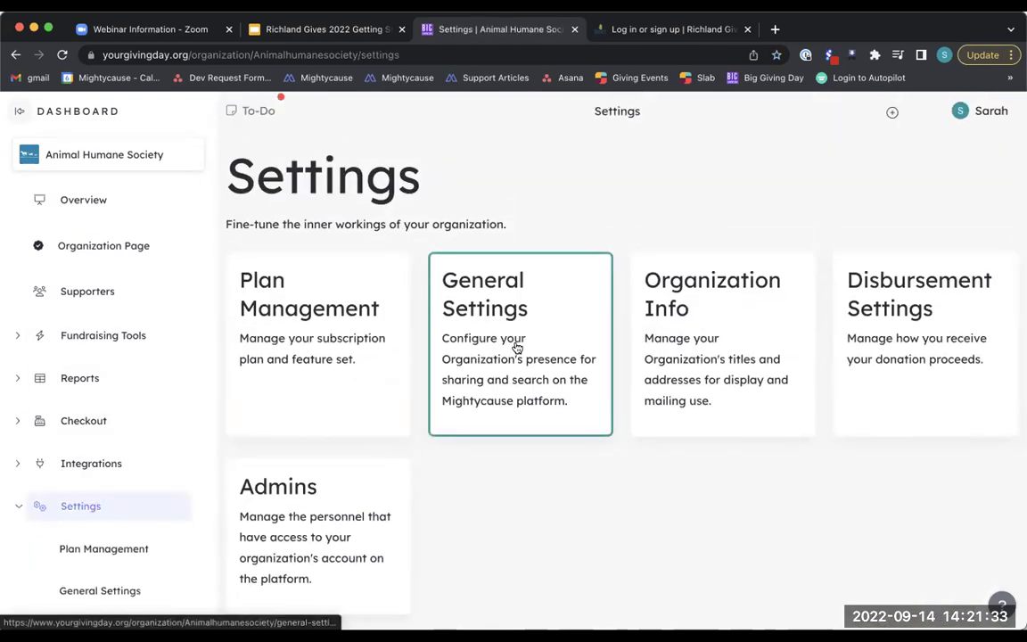
{"action": "left_click", "coordinate": [517, 348]}
{"action": "scroll", "coordinate": [526, 343], "scroll_direction": "down", "scroll_amount": 5}
{"action": "scroll", "coordinate": [542, 339], "scroll_direction": "down", "scroll_amount": 6}
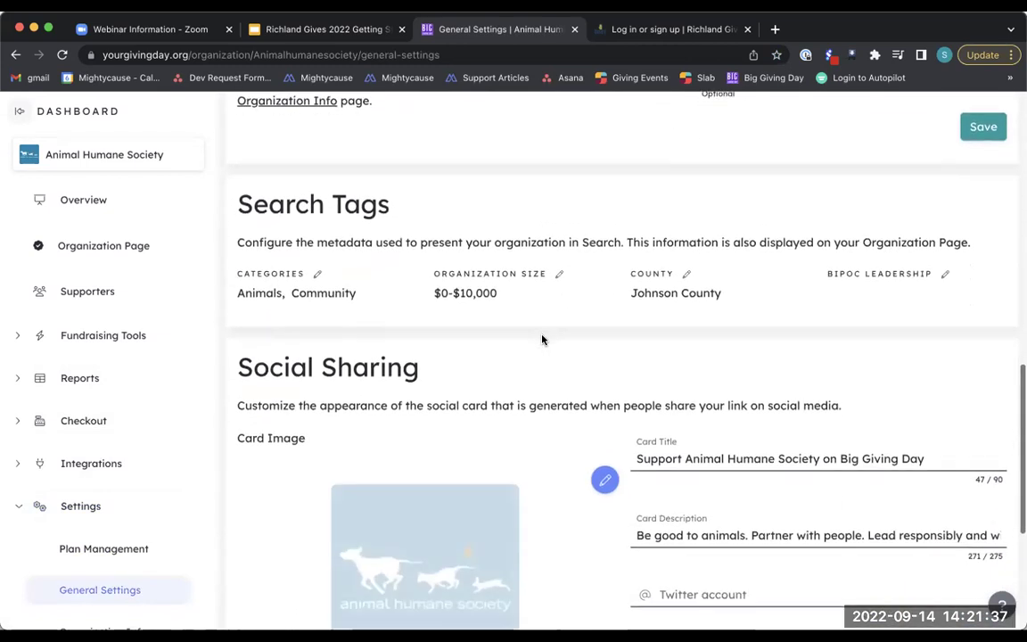
{"action": "scroll", "coordinate": [543, 339], "scroll_direction": "down", "scroll_amount": 3}
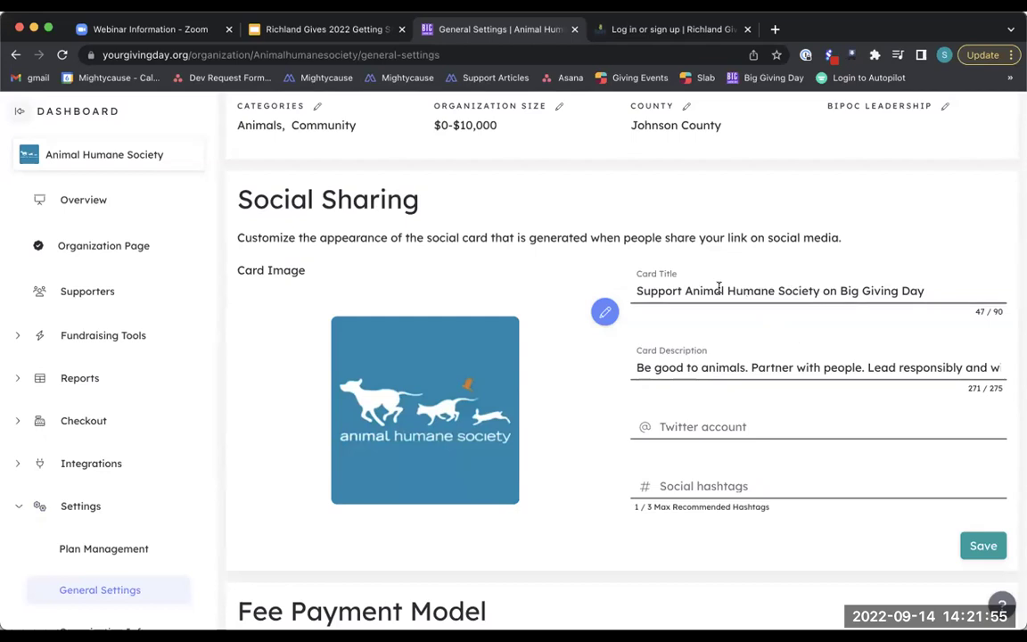
{"action": "scroll", "coordinate": [718, 308], "scroll_direction": "down", "scroll_amount": 1}
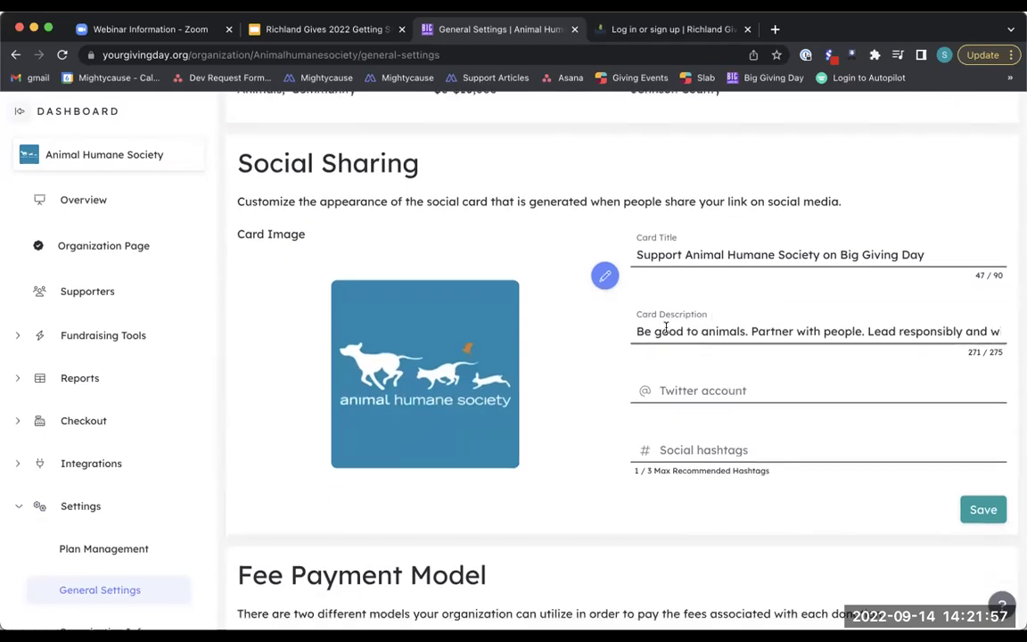
{"action": "scroll", "coordinate": [667, 330], "scroll_direction": "down", "scroll_amount": 1}
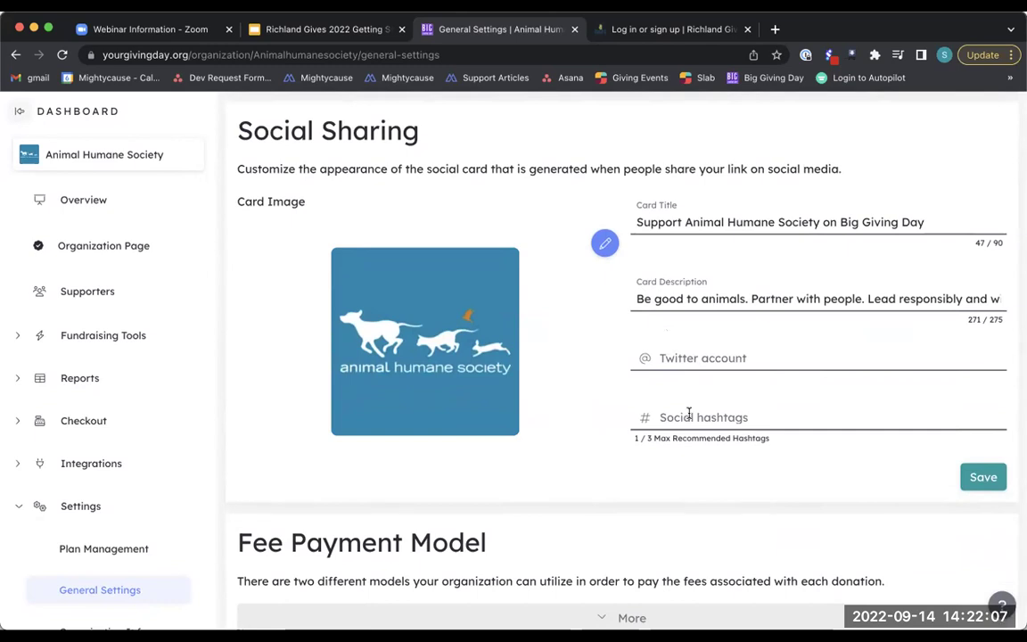
Step: Return to the Organization Page, dismiss the Edit Mode introduction, and look over the page from the banner to the About section
{"action": "left_click", "coordinate": [133, 251]}
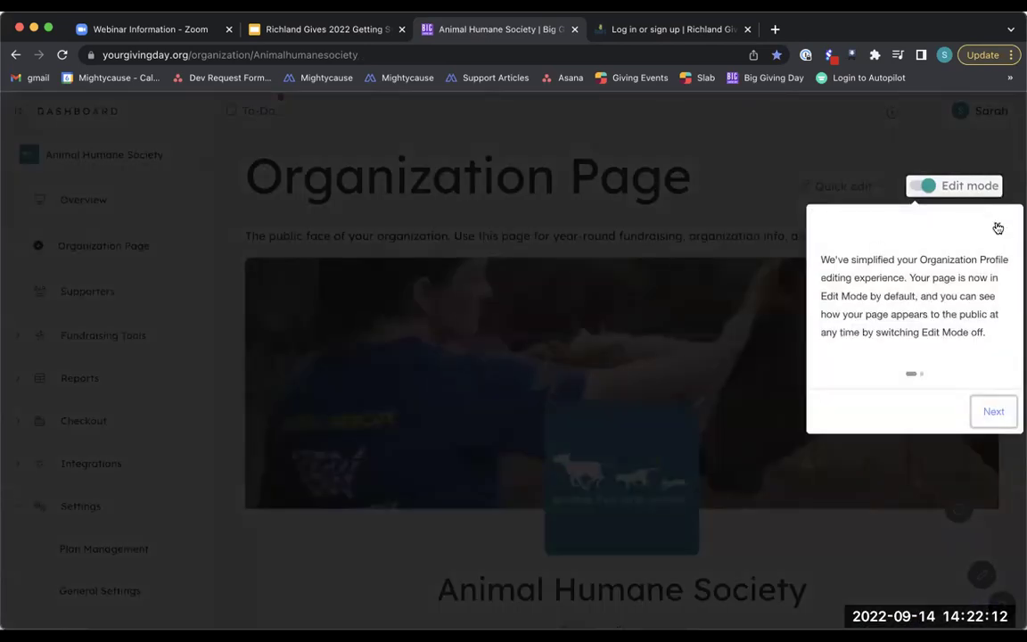
{"action": "left_click", "coordinate": [998, 228]}
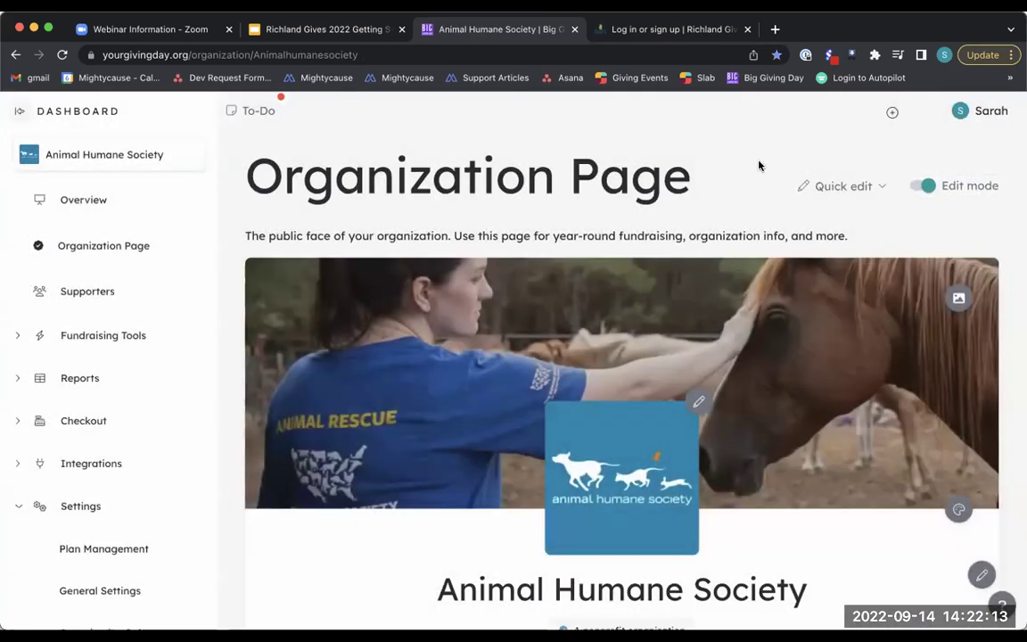
{"action": "scroll", "coordinate": [721, 269], "scroll_direction": "down", "scroll_amount": 2}
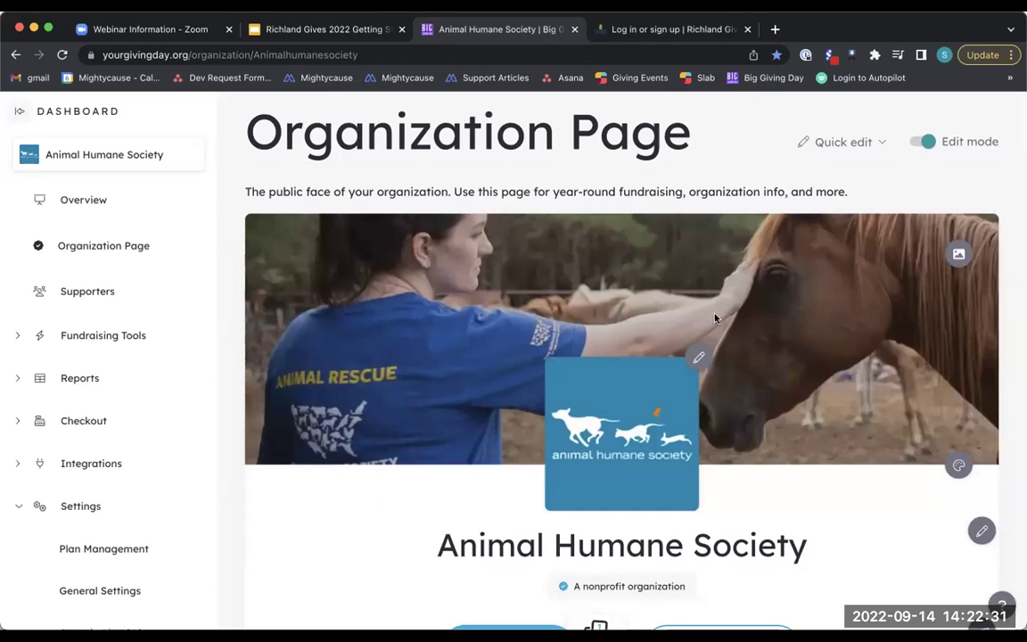
{"action": "scroll", "coordinate": [724, 415], "scroll_direction": "down", "scroll_amount": 2}
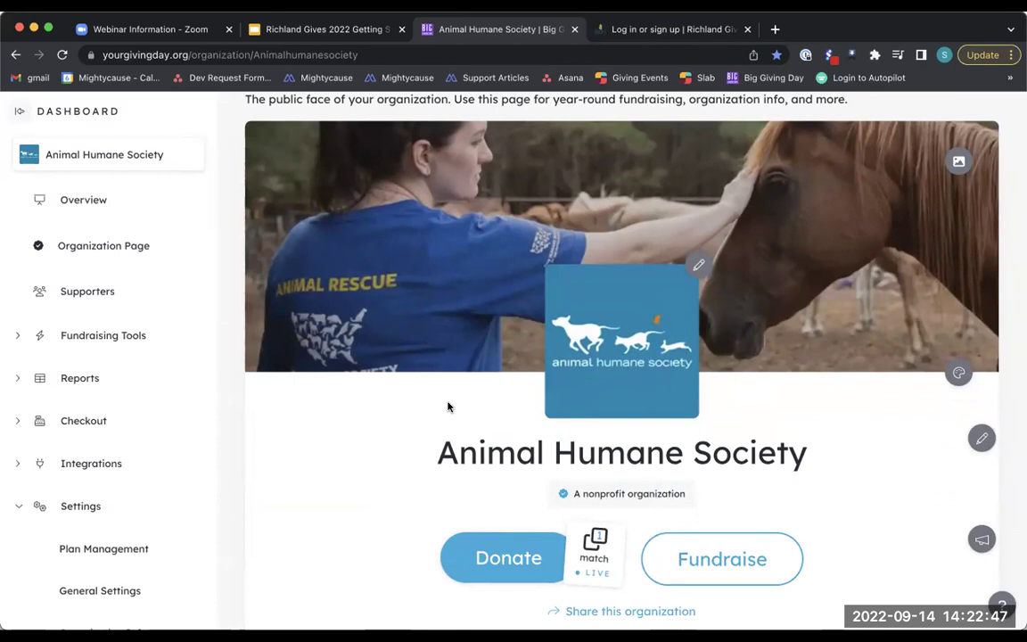
{"action": "scroll", "coordinate": [448, 407], "scroll_direction": "down", "scroll_amount": 10}
{"action": "scroll", "coordinate": [446, 405], "scroll_direction": "up", "scroll_amount": 1}
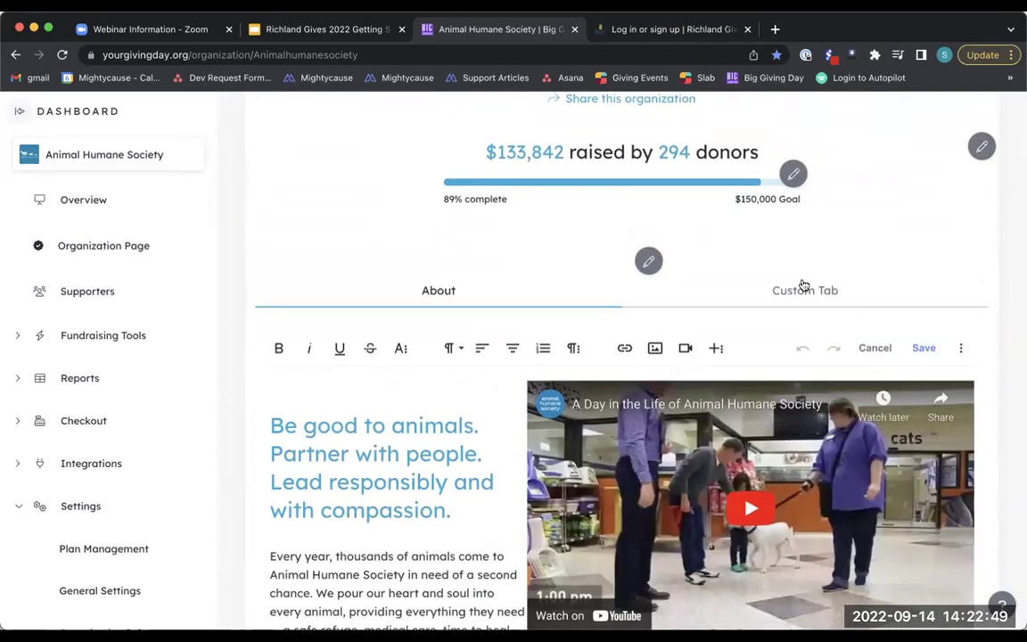
Step: Switch back and forth between the Custom Tab and About content areas to compare them
{"action": "left_click", "coordinate": [803, 292]}
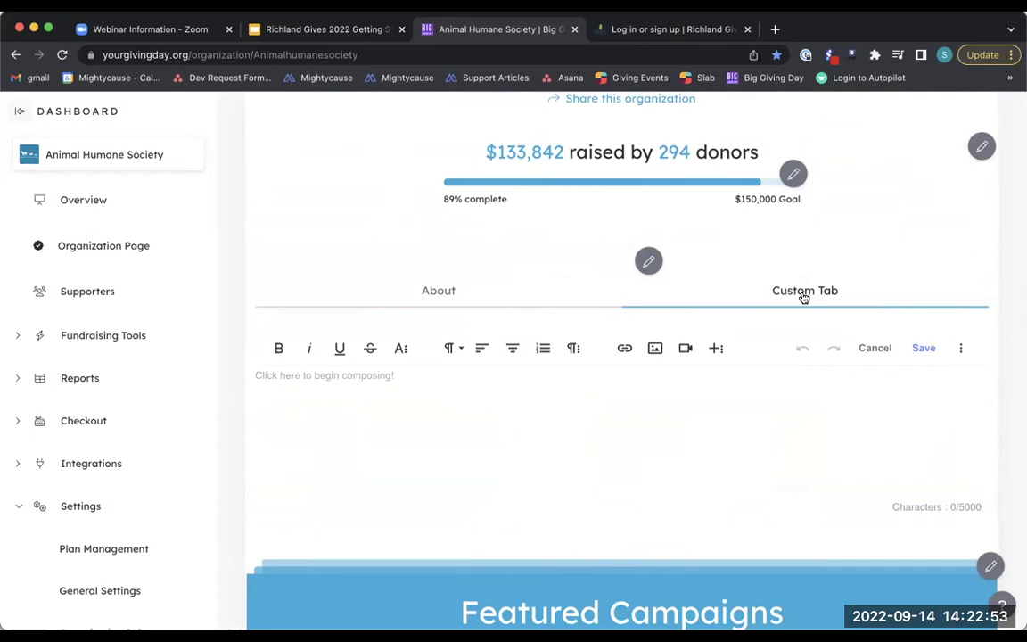
{"action": "left_click", "coordinate": [526, 299]}
{"action": "left_click", "coordinate": [803, 292]}
{"action": "left_click", "coordinate": [507, 296]}
{"action": "left_click", "coordinate": [810, 292]}
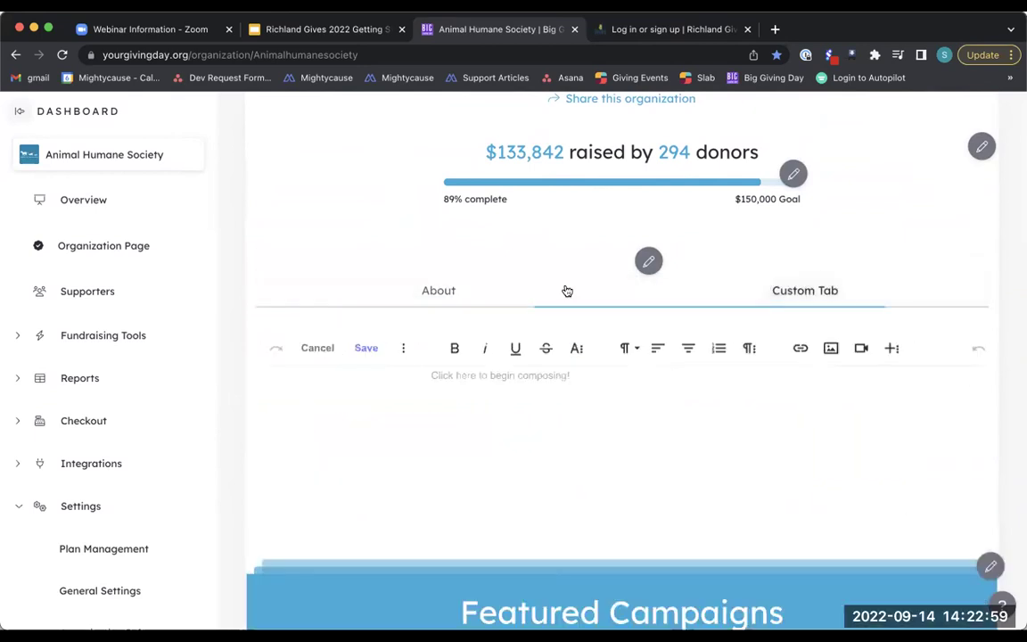
{"action": "left_click", "coordinate": [517, 290]}
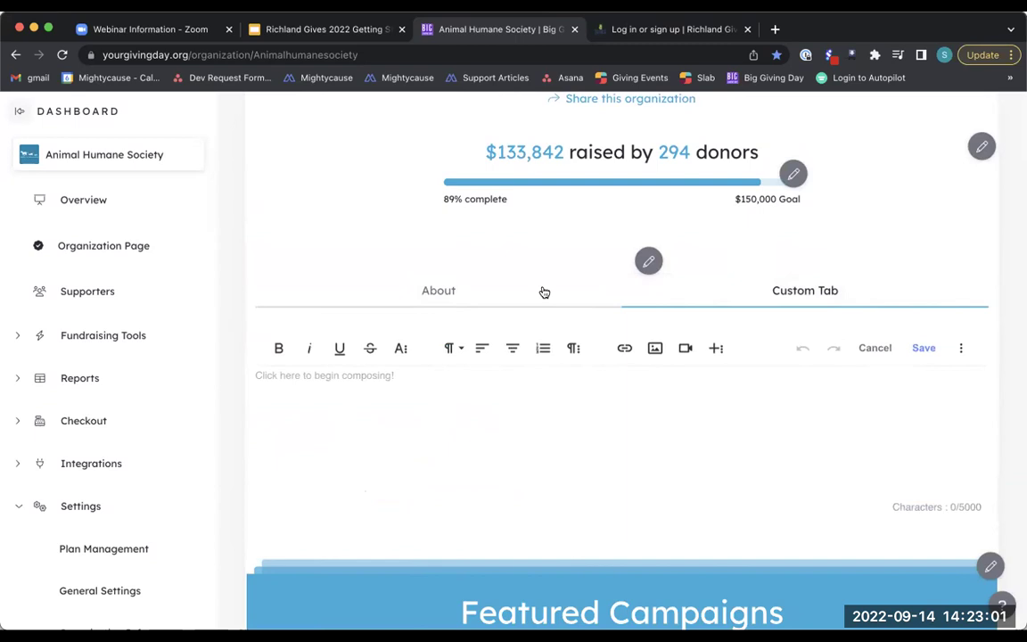
Step: Show the About content and rename the page's Custom Tab to Mission
{"action": "left_click", "coordinate": [460, 292]}
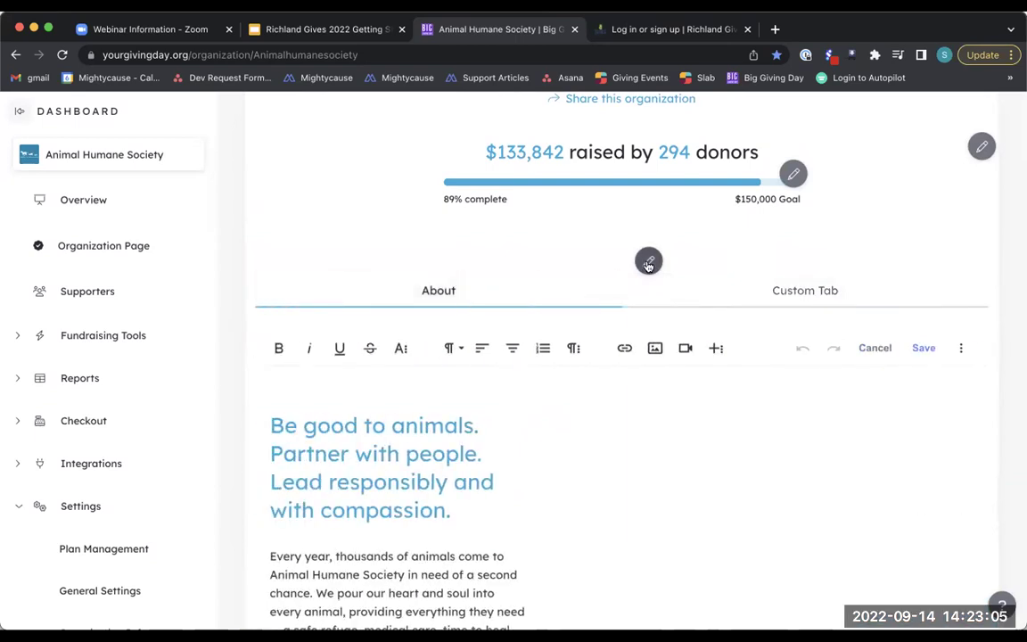
{"action": "left_click", "coordinate": [649, 261]}
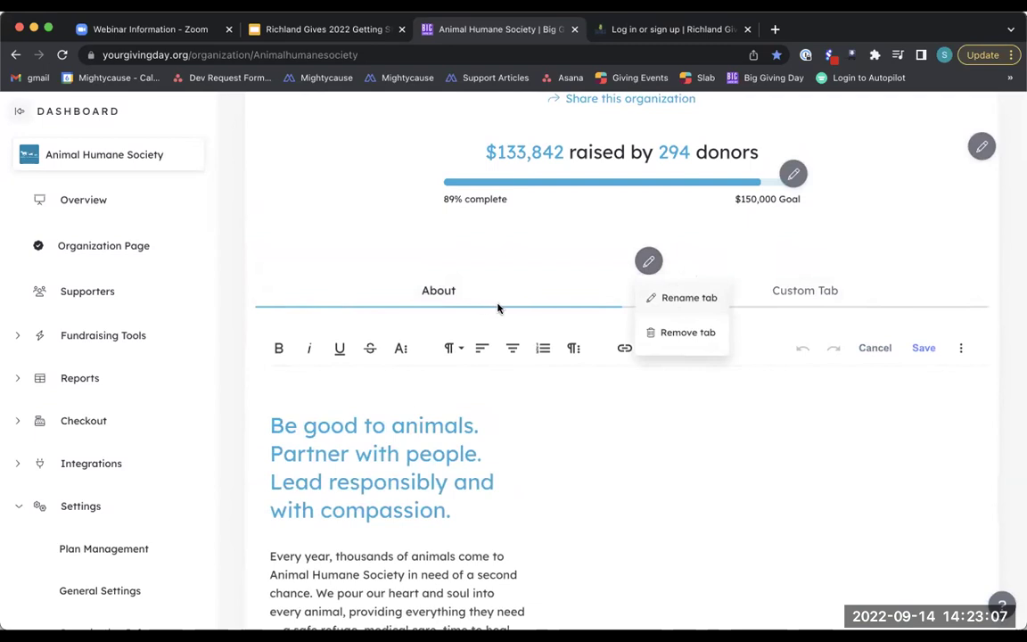
{"action": "left_click", "coordinate": [682, 298]}
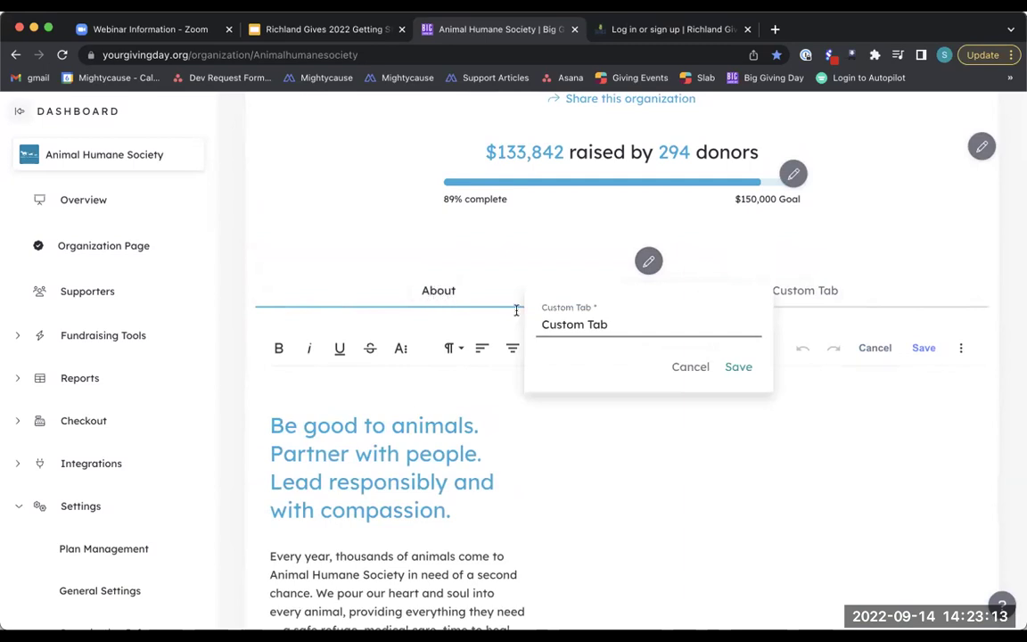
{"action": "triple_click", "coordinate": [578, 326]}
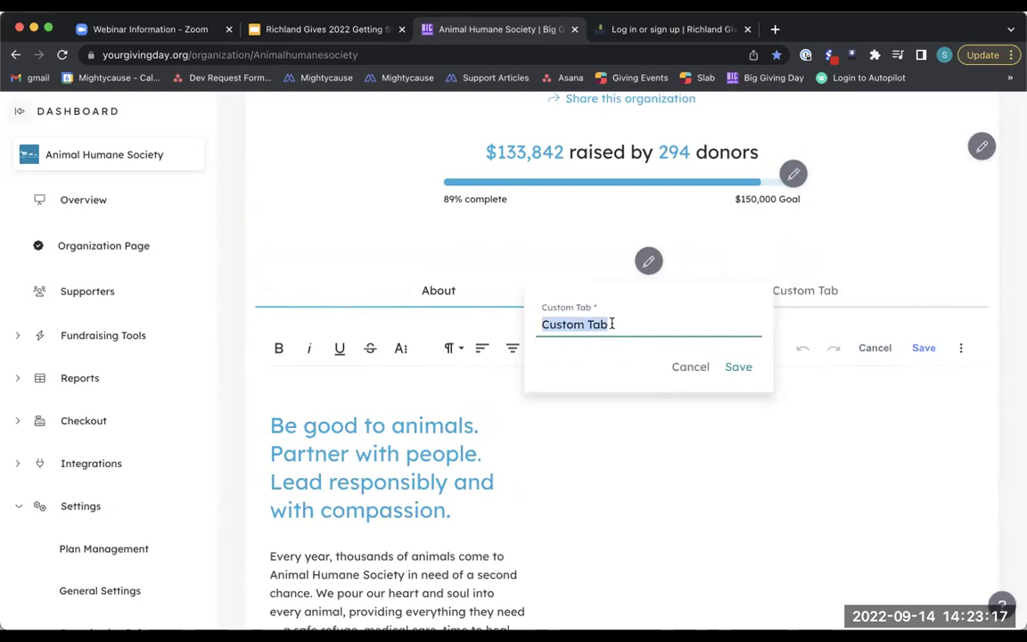
{"action": "type", "text": "Mission"}
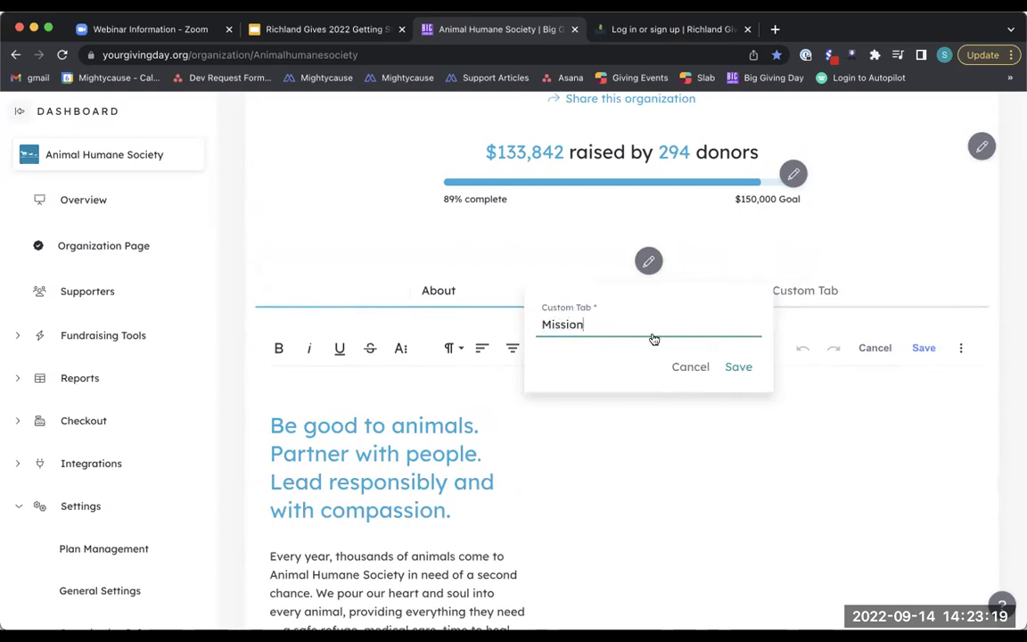
{"action": "left_click", "coordinate": [736, 366]}
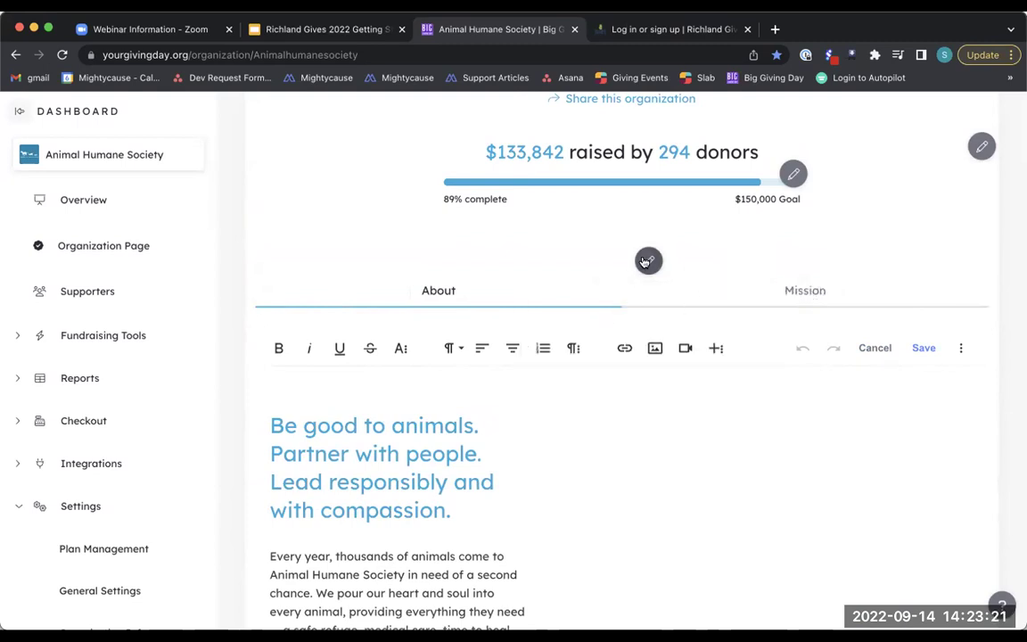
Step: Rename the Mission tab back to Custom Tab and save it
{"action": "left_click", "coordinate": [646, 262]}
{"action": "left_click", "coordinate": [672, 300]}
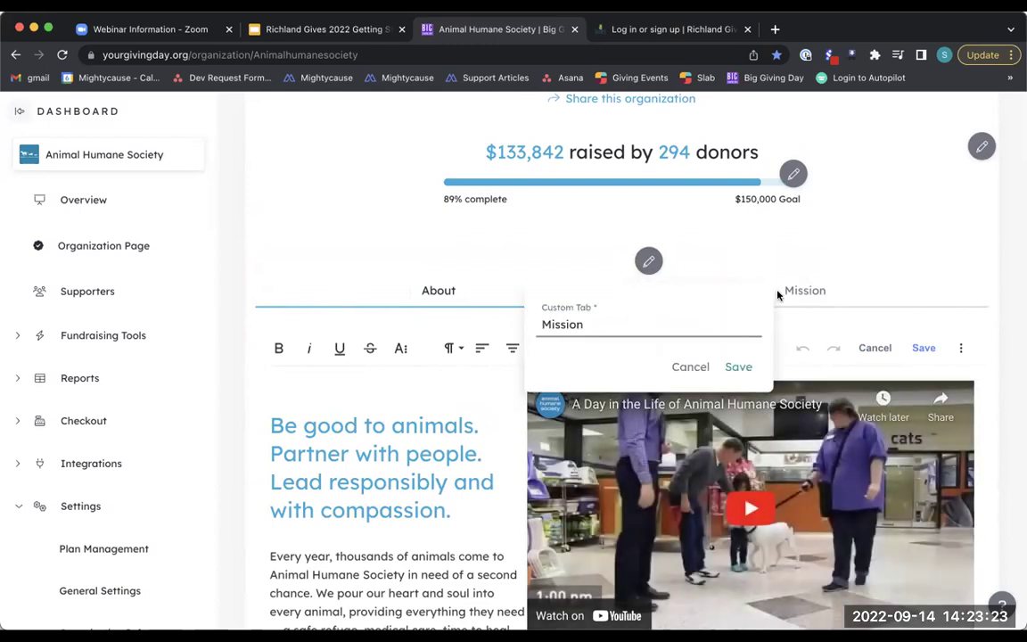
{"action": "left_click_drag", "start_coordinate": [592, 328], "coordinate": [571, 315]}
{"action": "type", "text": "Custom Tab"}
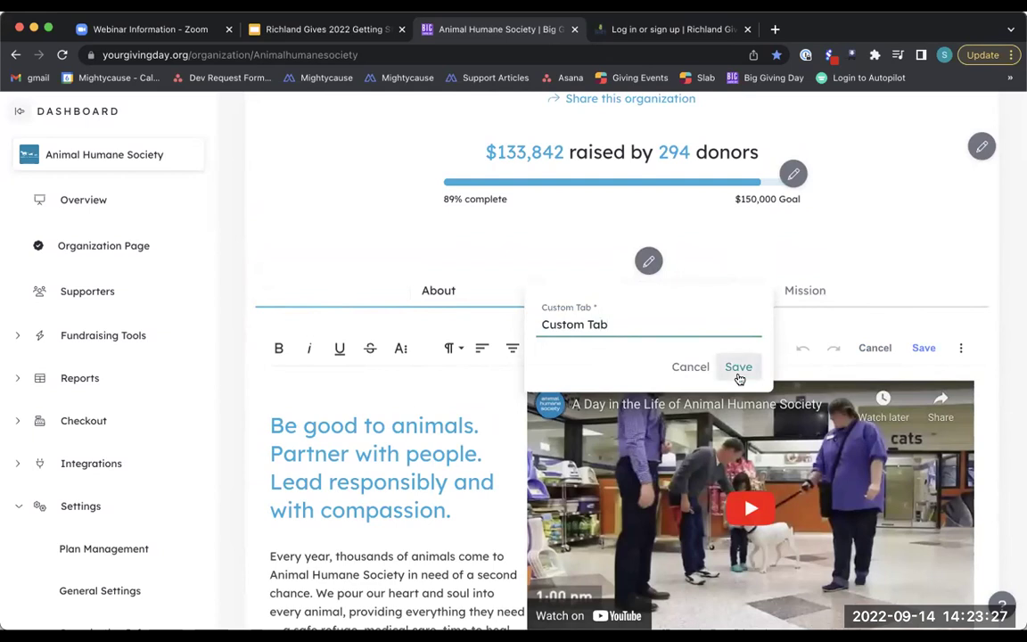
{"action": "left_click", "coordinate": [740, 367]}
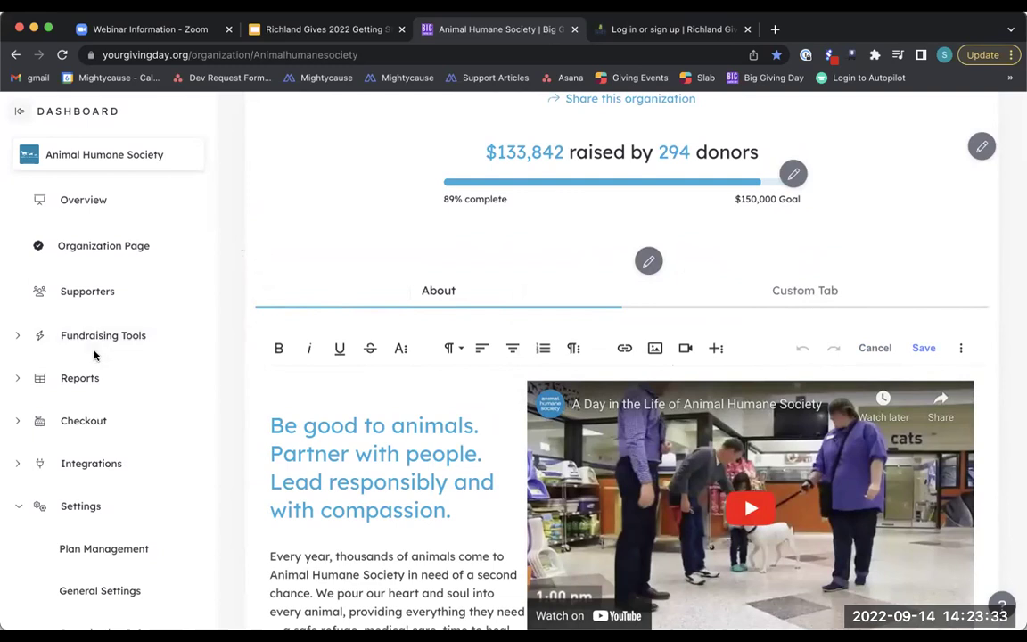
Step: Open the Donation Form from the Checkout settings and look over its suggested donation levels
{"action": "left_click", "coordinate": [73, 421]}
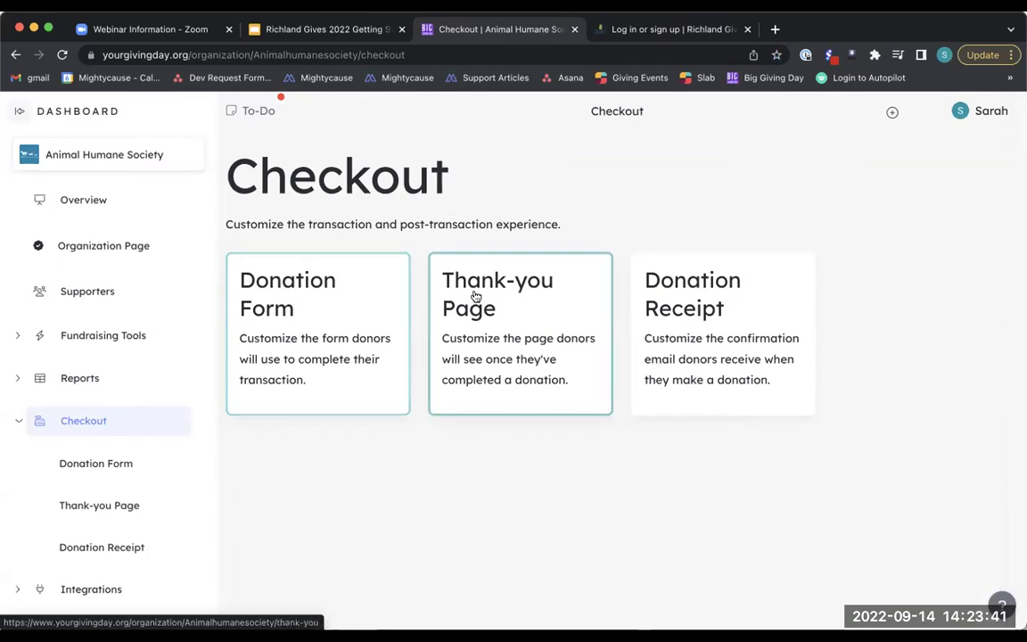
{"action": "left_click", "coordinate": [305, 311]}
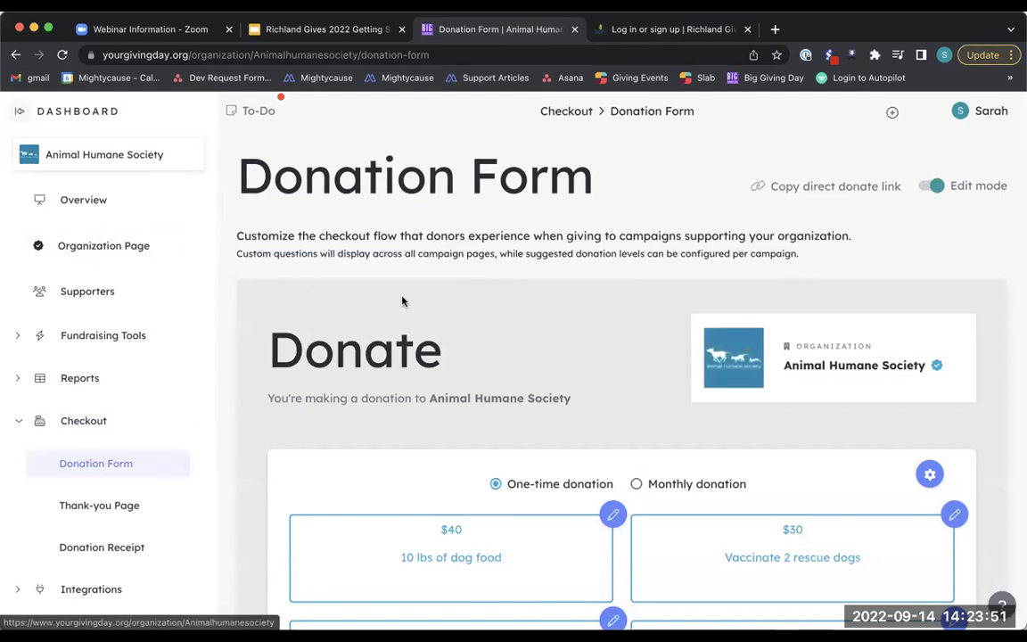
{"action": "scroll", "coordinate": [529, 333], "scroll_direction": "down", "scroll_amount": 1}
{"action": "scroll", "coordinate": [530, 333], "scroll_direction": "down", "scroll_amount": 1}
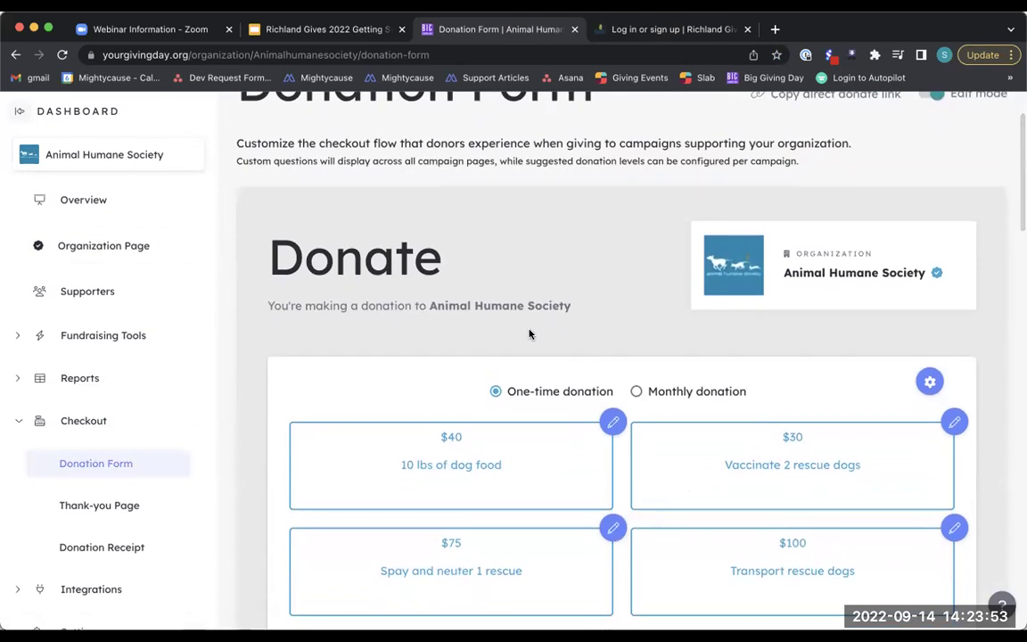
{"action": "scroll", "coordinate": [529, 334], "scroll_direction": "down", "scroll_amount": 1}
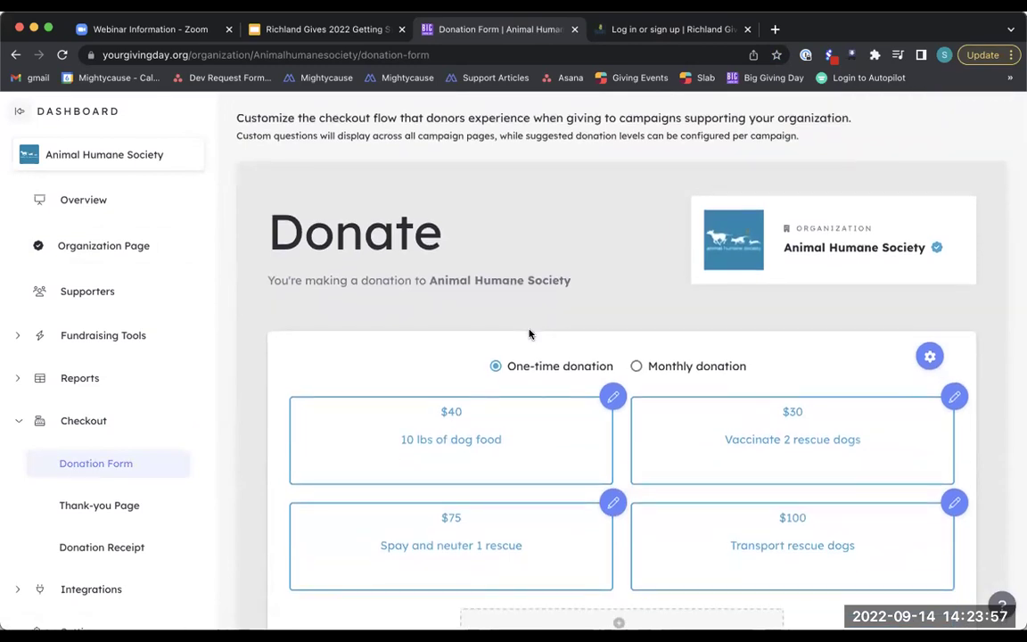
{"action": "scroll", "coordinate": [530, 334], "scroll_direction": "up", "scroll_amount": 3}
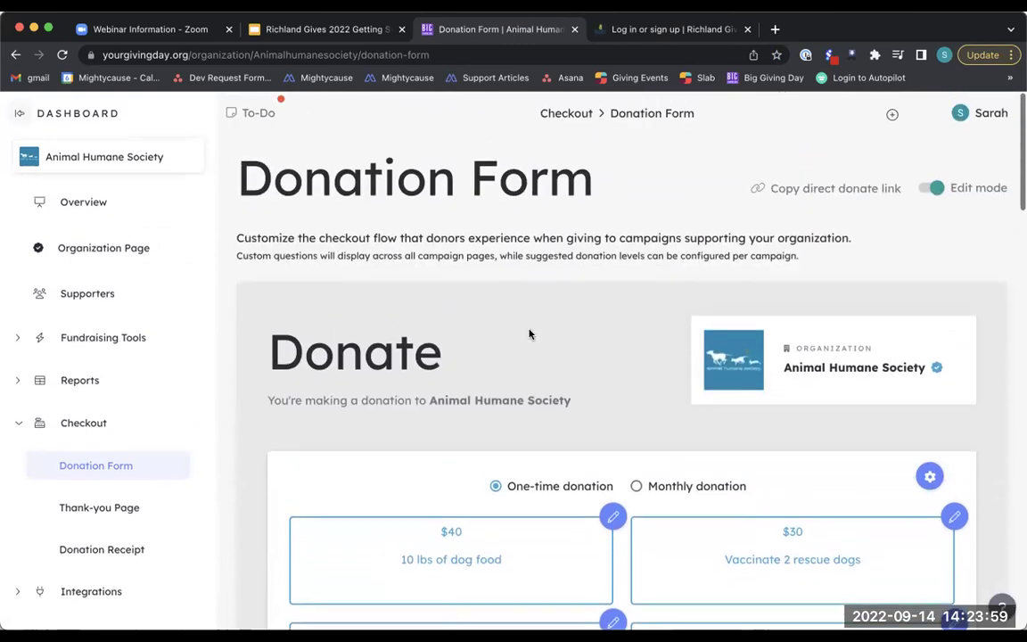
Step: Turn off edit mode and preview the donation form as donors see it, down to the volunteering question
{"action": "left_click", "coordinate": [928, 186]}
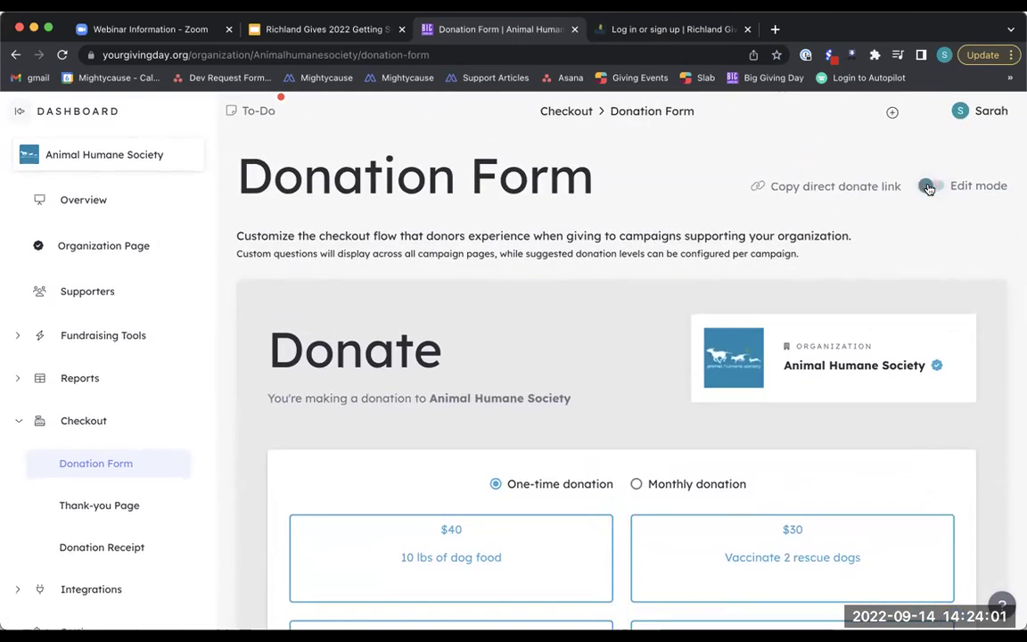
{"action": "scroll", "coordinate": [906, 268], "scroll_direction": "down", "scroll_amount": 6}
{"action": "scroll", "coordinate": [906, 268], "scroll_direction": "down", "scroll_amount": 3}
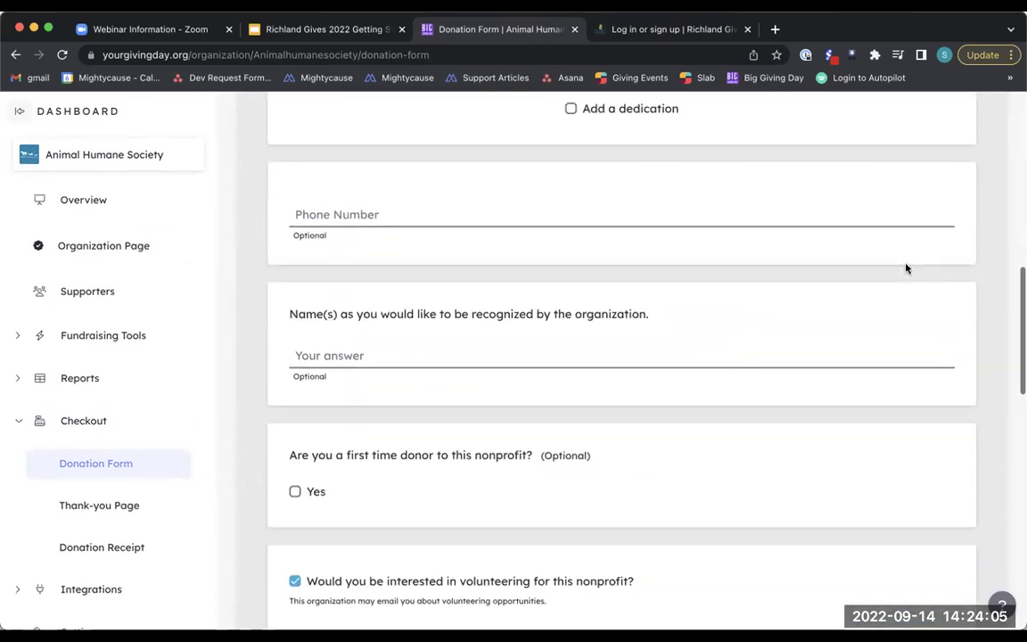
{"action": "scroll", "coordinate": [906, 268], "scroll_direction": "up", "scroll_amount": 10}
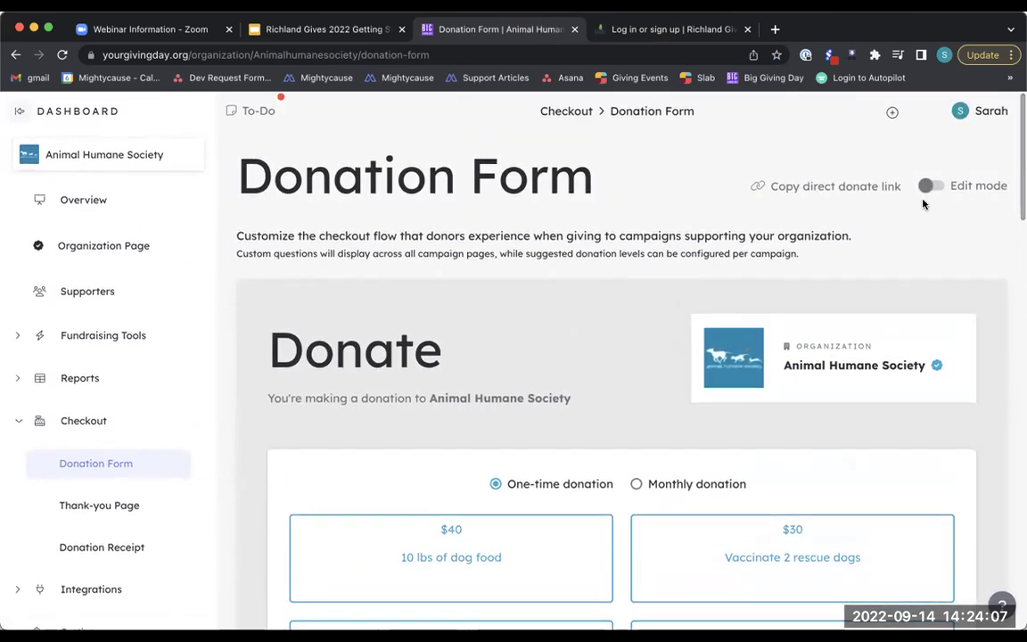
Step: Turn edit mode back on and review the form's editable sections, including the designation section and donor questions
{"action": "left_click", "coordinate": [929, 186]}
{"action": "scroll", "coordinate": [898, 263], "scroll_direction": "down", "scroll_amount": 8}
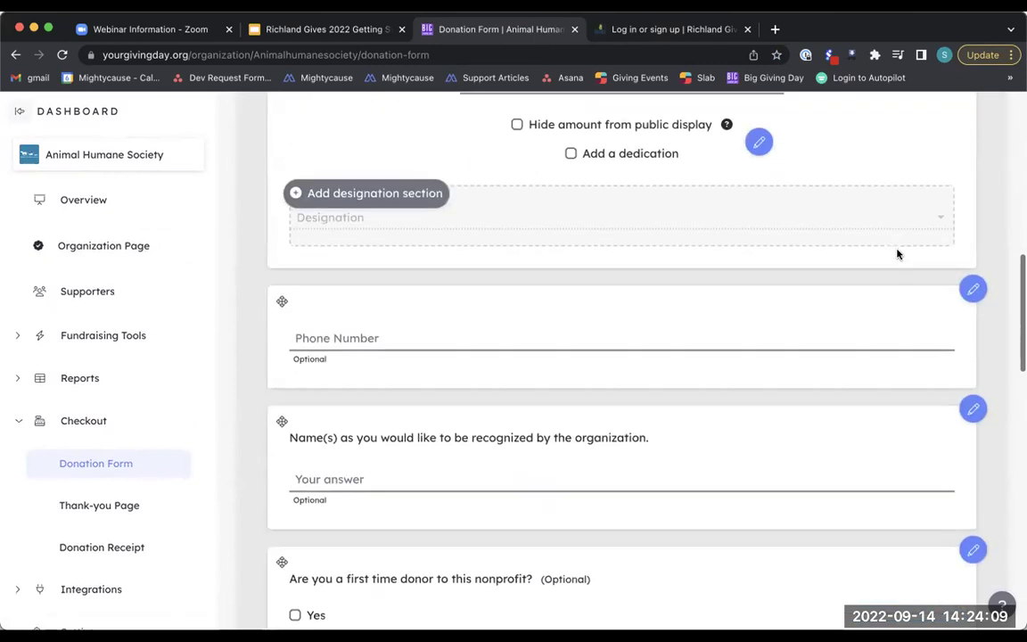
{"action": "scroll", "coordinate": [897, 254], "scroll_direction": "down", "scroll_amount": 1}
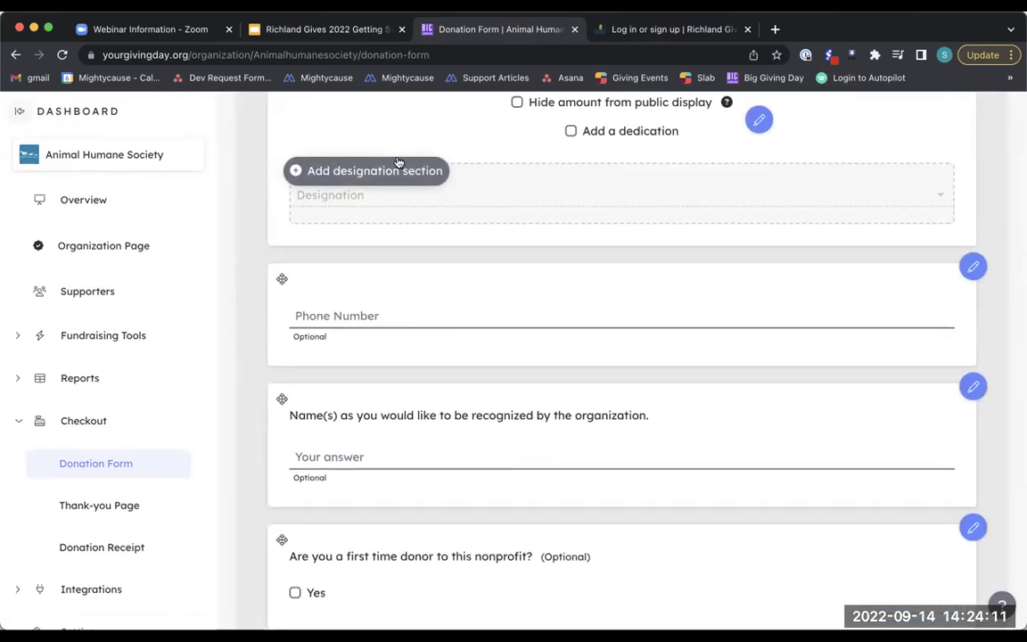
{"action": "scroll", "coordinate": [731, 197], "scroll_direction": "left", "scroll_amount": 2}
{"action": "scroll", "coordinate": [731, 197], "scroll_direction": "up", "scroll_amount": 8}
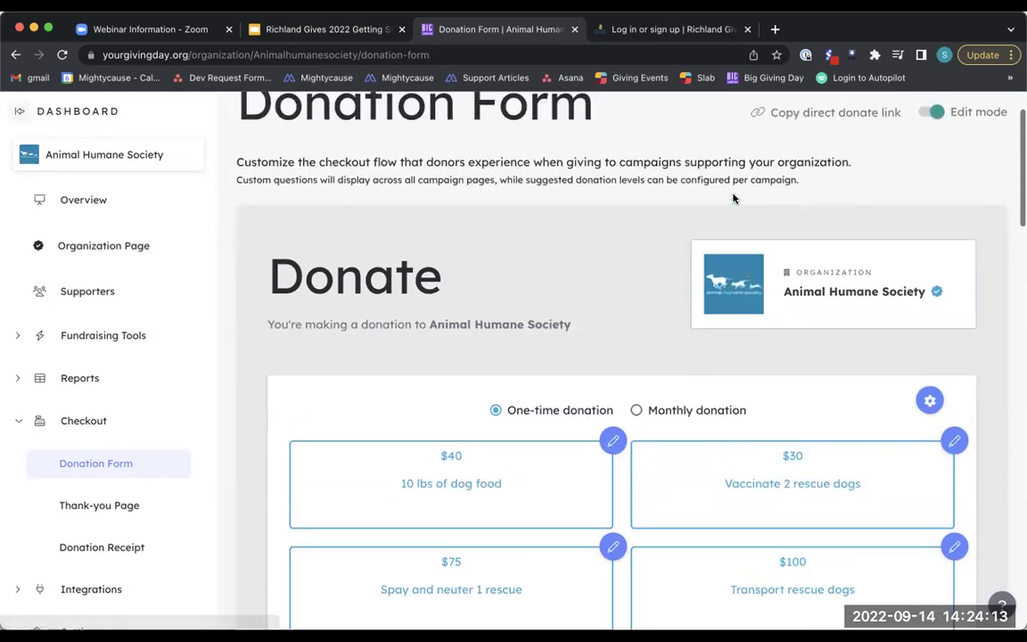
Step: Turn off edit mode again and check how the suggested amounts and donor questions appear without editing controls
{"action": "left_click", "coordinate": [932, 111]}
{"action": "scroll", "coordinate": [948, 203], "scroll_direction": "down", "scroll_amount": 3}
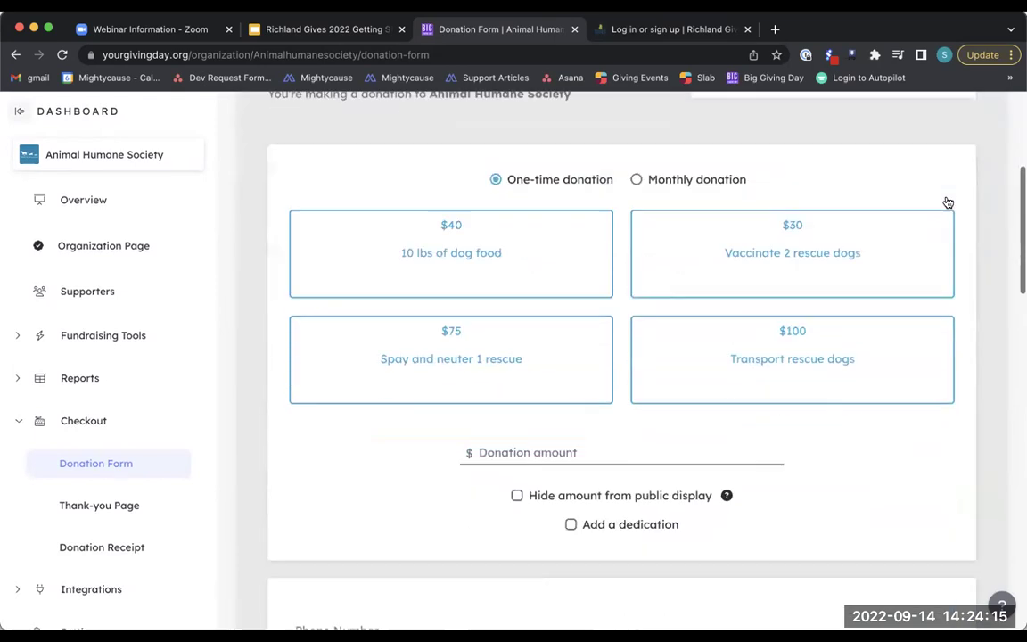
{"action": "scroll", "coordinate": [948, 204], "scroll_direction": "down", "scroll_amount": 6}
{"action": "scroll", "coordinate": [948, 202], "scroll_direction": "up", "scroll_amount": 1}
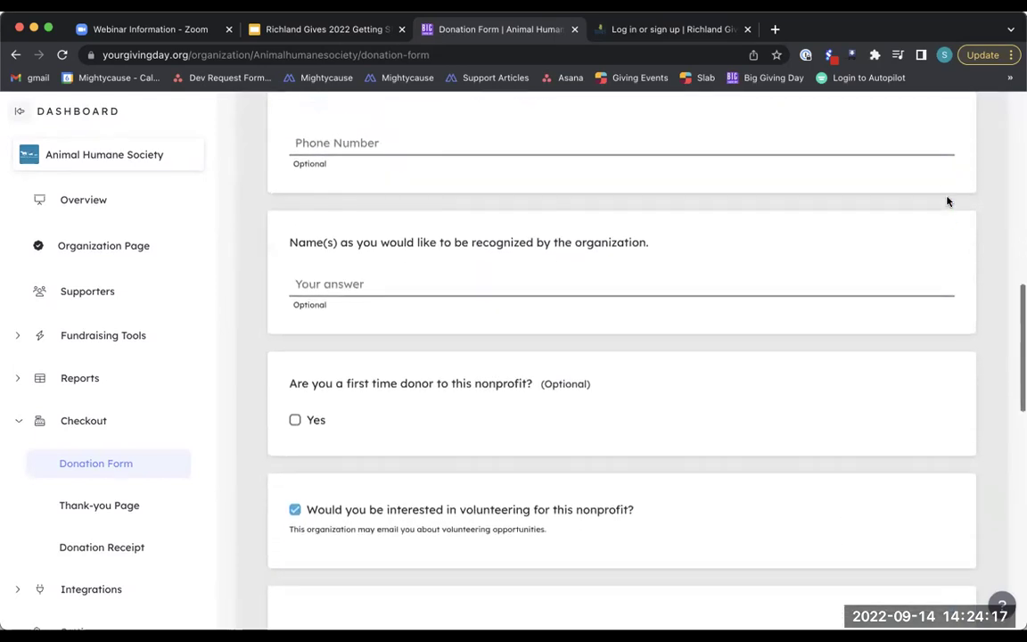
Step: Re-enable edit mode on the donation form and copy its direct donate link
{"action": "scroll", "coordinate": [948, 202], "scroll_direction": "up", "scroll_amount": 8}
{"action": "left_click", "coordinate": [928, 187]}
{"action": "left_click", "coordinate": [828, 192]}
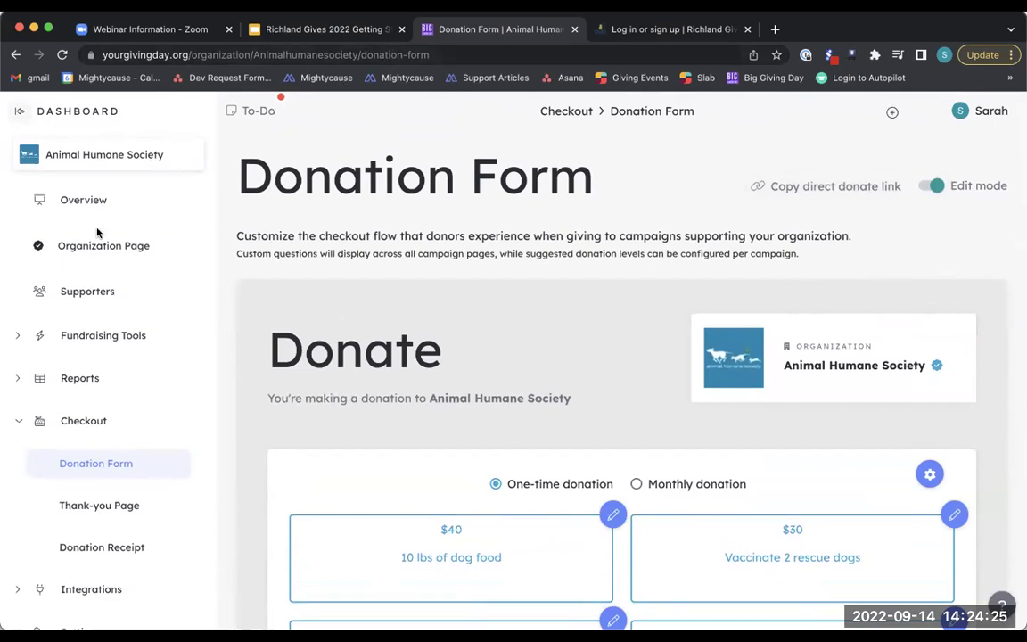
{"action": "left_click", "coordinate": [839, 188]}
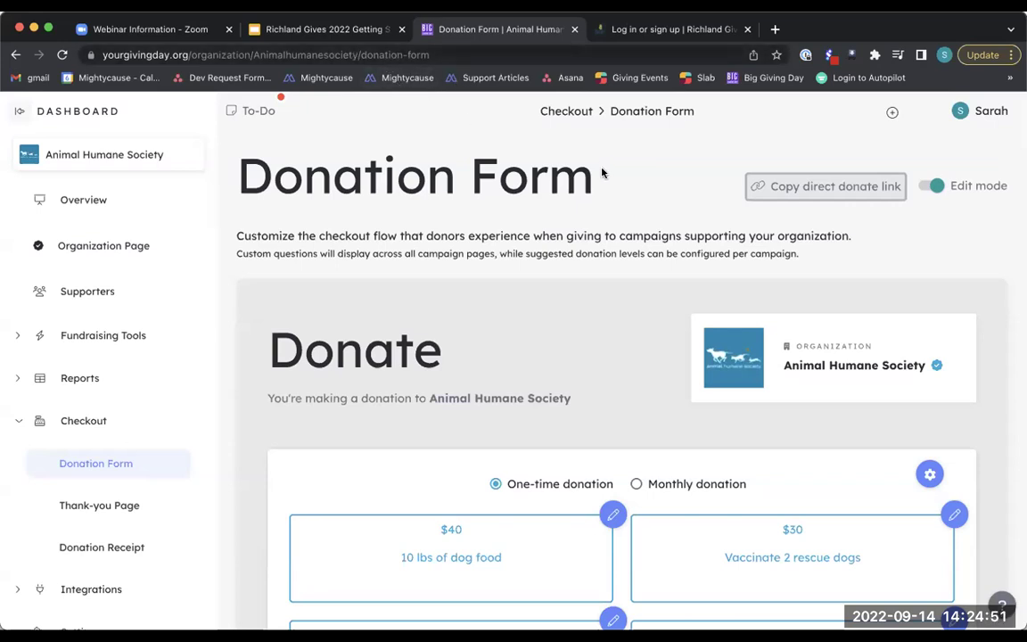
Step: Open a blank suggested donation below the existing levels, view its dollar amount and description fields, and dismiss it without saving
{"action": "scroll", "coordinate": [784, 250], "scroll_direction": "down", "scroll_amount": 2}
{"action": "scroll", "coordinate": [784, 250], "scroll_direction": "down", "scroll_amount": 4}
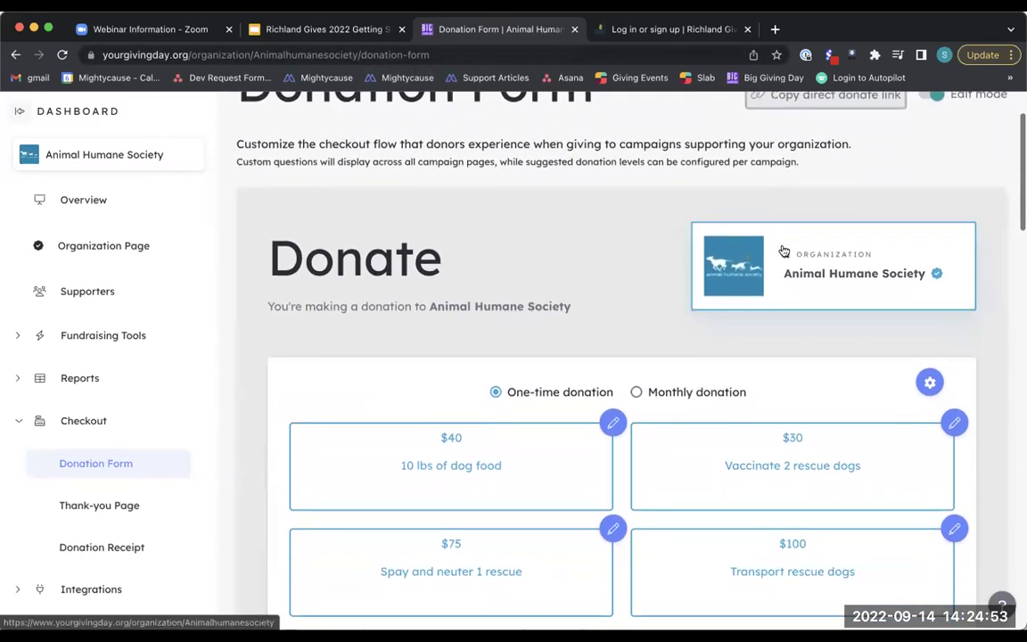
{"action": "scroll", "coordinate": [784, 250], "scroll_direction": "down", "scroll_amount": 1}
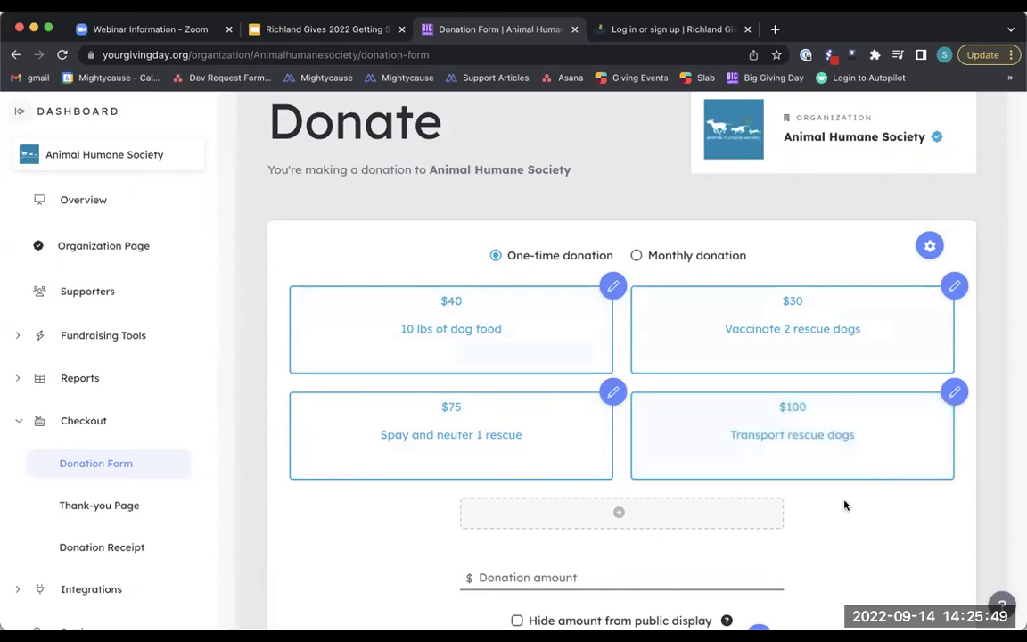
{"action": "scroll", "coordinate": [845, 502], "scroll_direction": "down", "scroll_amount": 1}
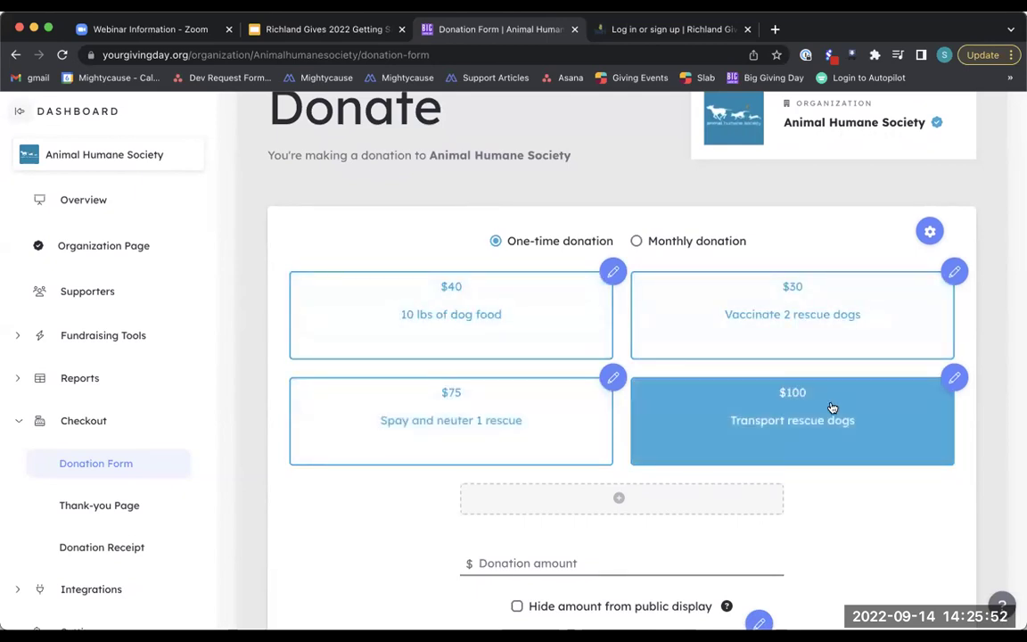
{"action": "left_click", "coordinate": [664, 500]}
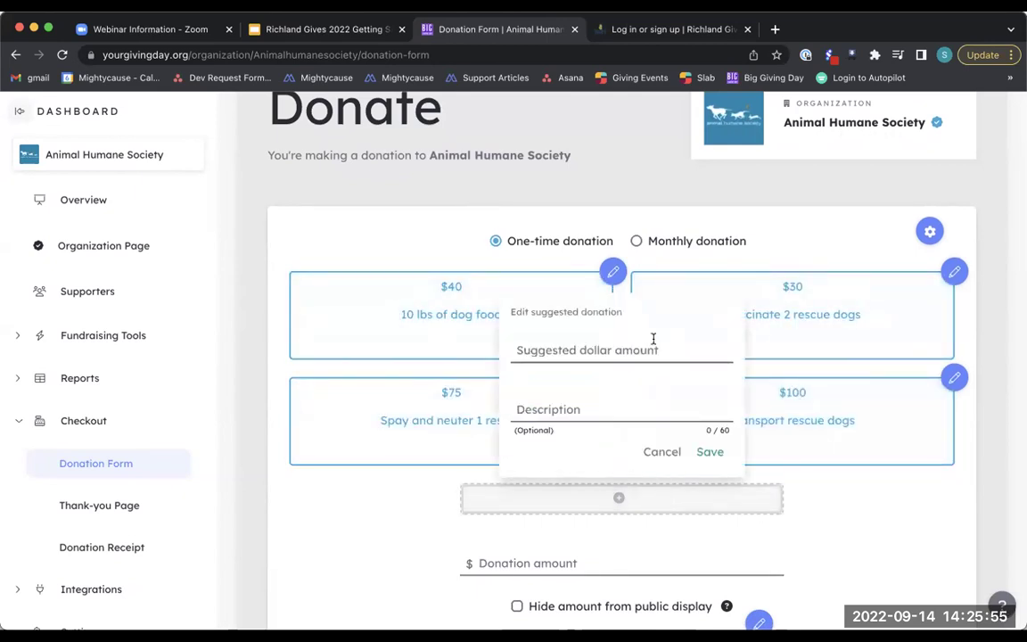
{"action": "left_click", "coordinate": [835, 232]}
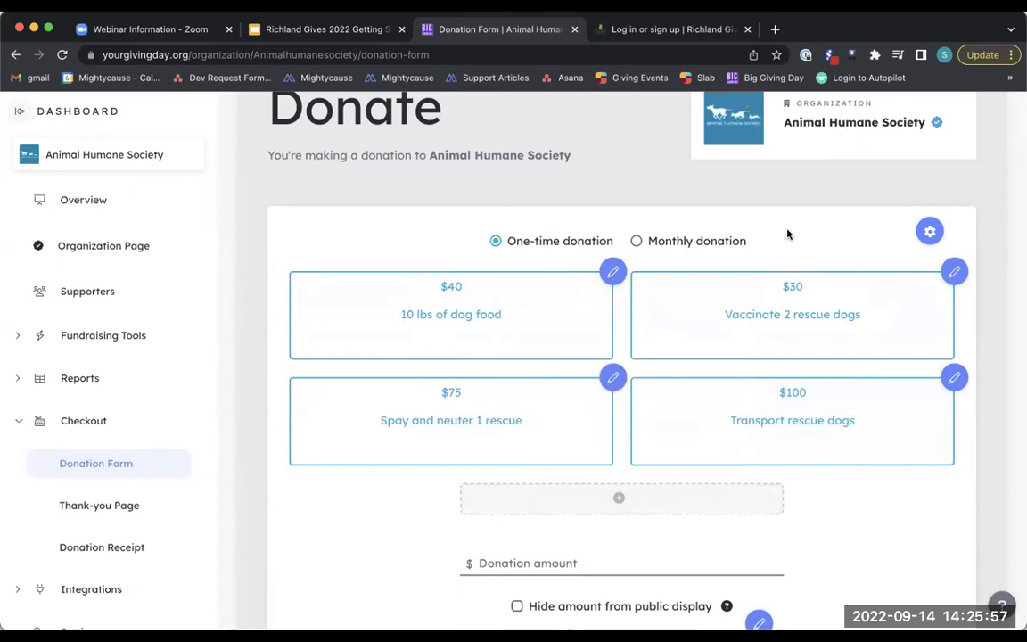
Step: Open a blank custom question section below the Notes field, view its prompt, reference label and answer type fields, and dismiss it without saving
{"action": "scroll", "coordinate": [787, 234], "scroll_direction": "down", "scroll_amount": 1}
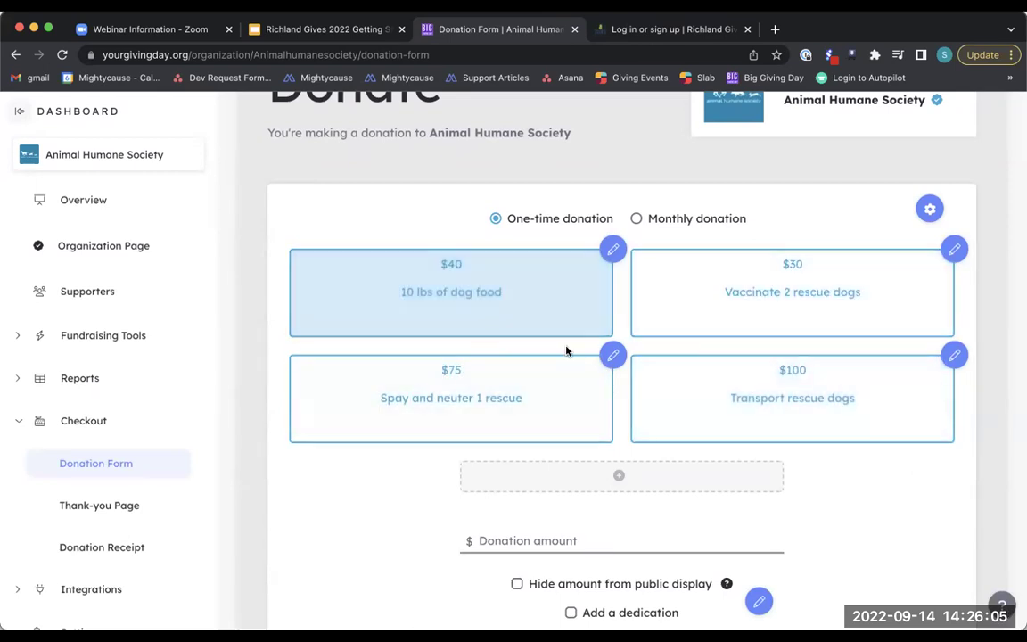
{"action": "scroll", "coordinate": [911, 474], "scroll_direction": "down", "scroll_amount": 1}
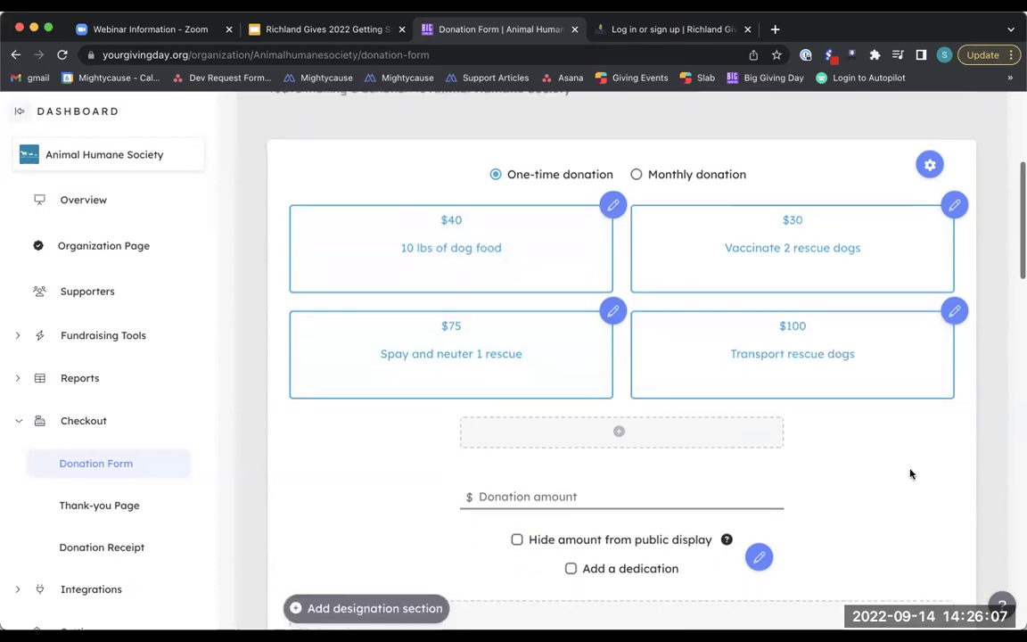
{"action": "scroll", "coordinate": [911, 474], "scroll_direction": "down", "scroll_amount": 2}
{"action": "scroll", "coordinate": [910, 474], "scroll_direction": "down", "scroll_amount": 1}
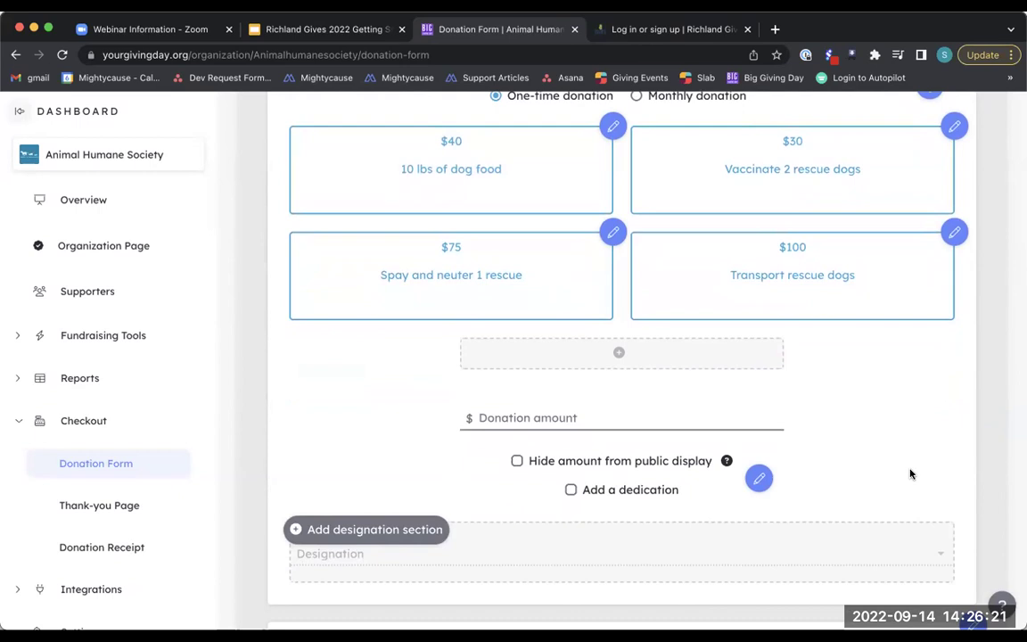
{"action": "scroll", "coordinate": [911, 474], "scroll_direction": "down", "scroll_amount": 1}
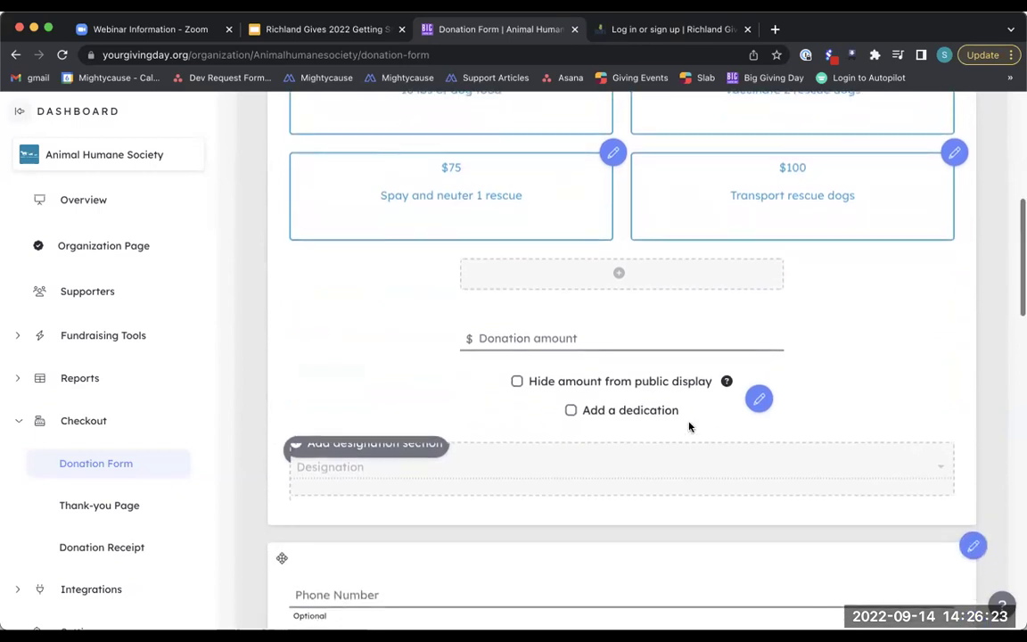
{"action": "scroll", "coordinate": [688, 427], "scroll_direction": "down", "scroll_amount": 4}
{"action": "scroll", "coordinate": [688, 427], "scroll_direction": "down", "scroll_amount": 5}
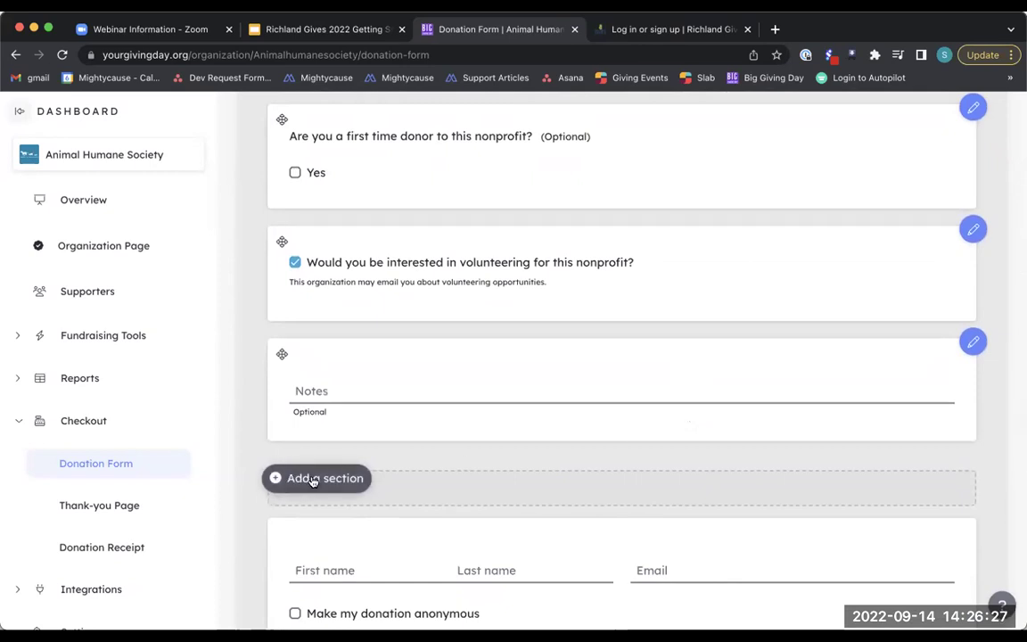
{"action": "left_click", "coordinate": [320, 482]}
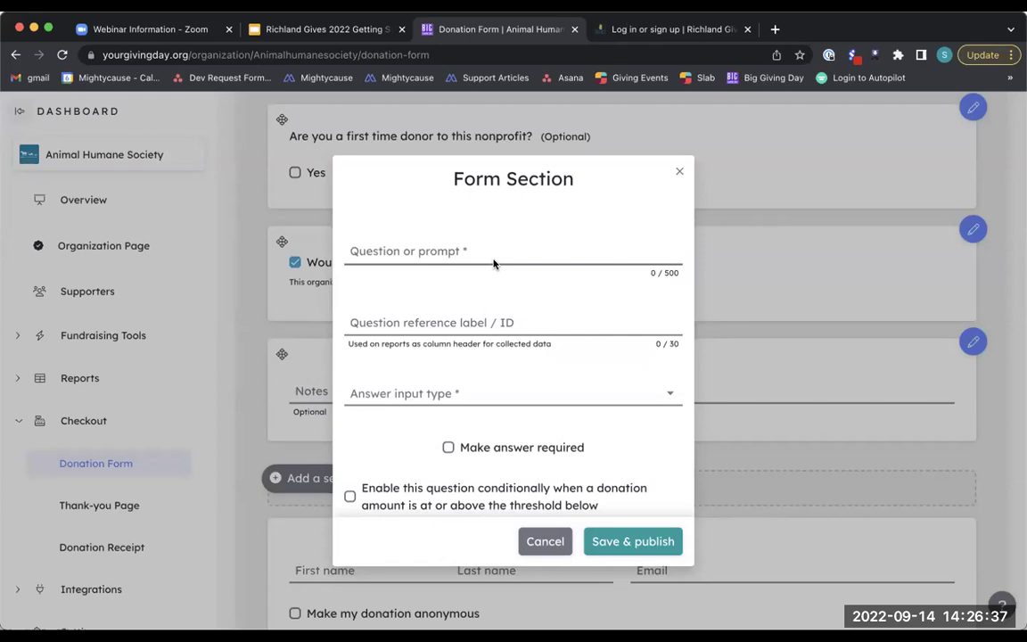
{"action": "left_click", "coordinate": [681, 168]}
Step: Review the whole donation form, from the edit mode setting and suggested amounts through the donor questions and payment details to the cover-fees option
{"action": "scroll", "coordinate": [679, 202], "scroll_direction": "up", "scroll_amount": 5}
{"action": "scroll", "coordinate": [681, 203], "scroll_direction": "up", "scroll_amount": 5}
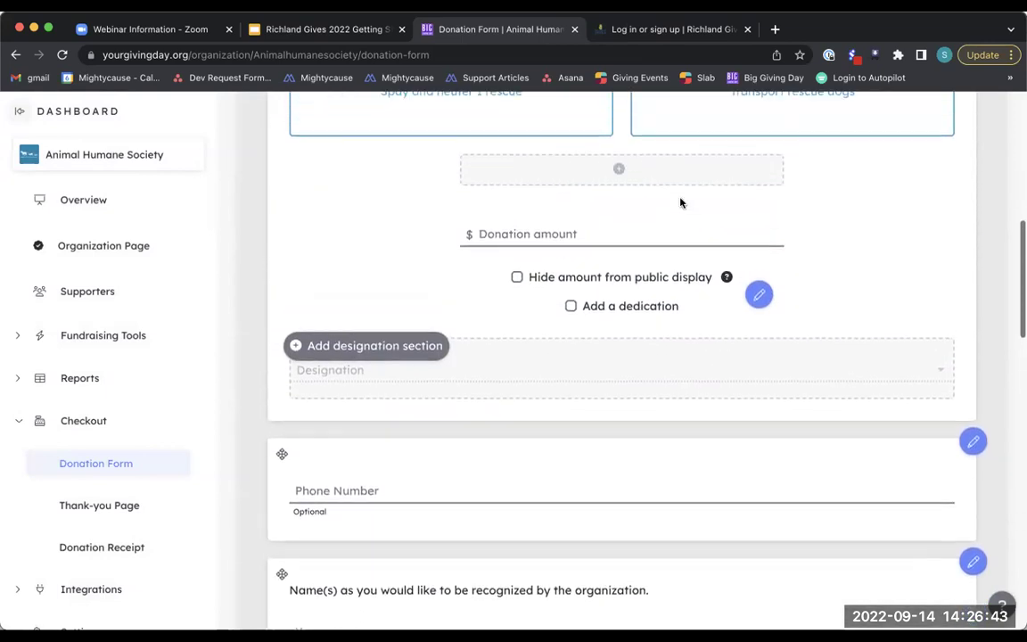
{"action": "scroll", "coordinate": [680, 204], "scroll_direction": "up", "scroll_amount": 4}
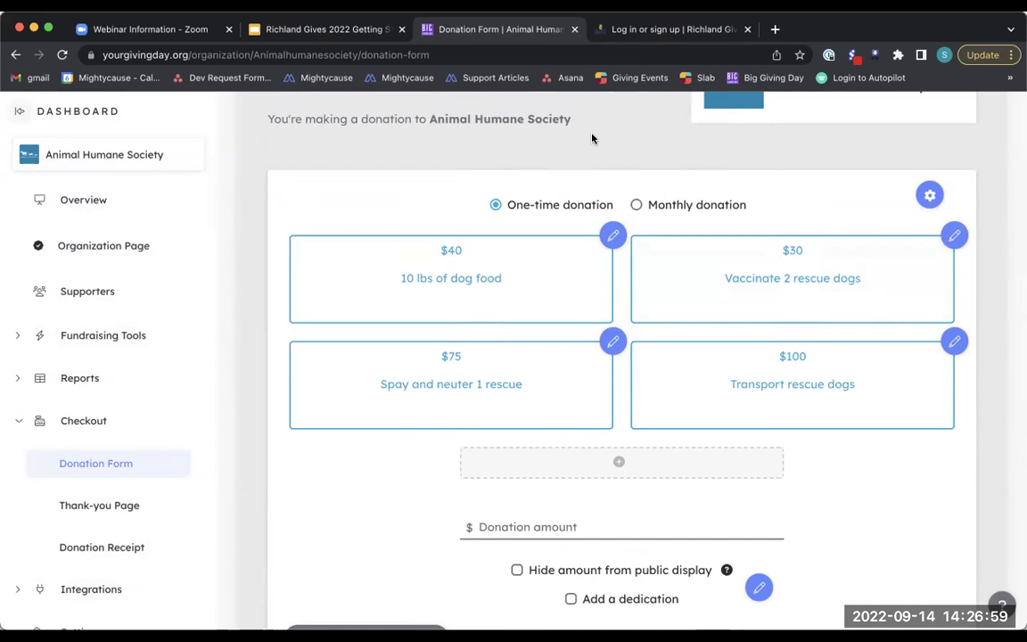
{"action": "scroll", "coordinate": [592, 138], "scroll_direction": "up", "scroll_amount": 5}
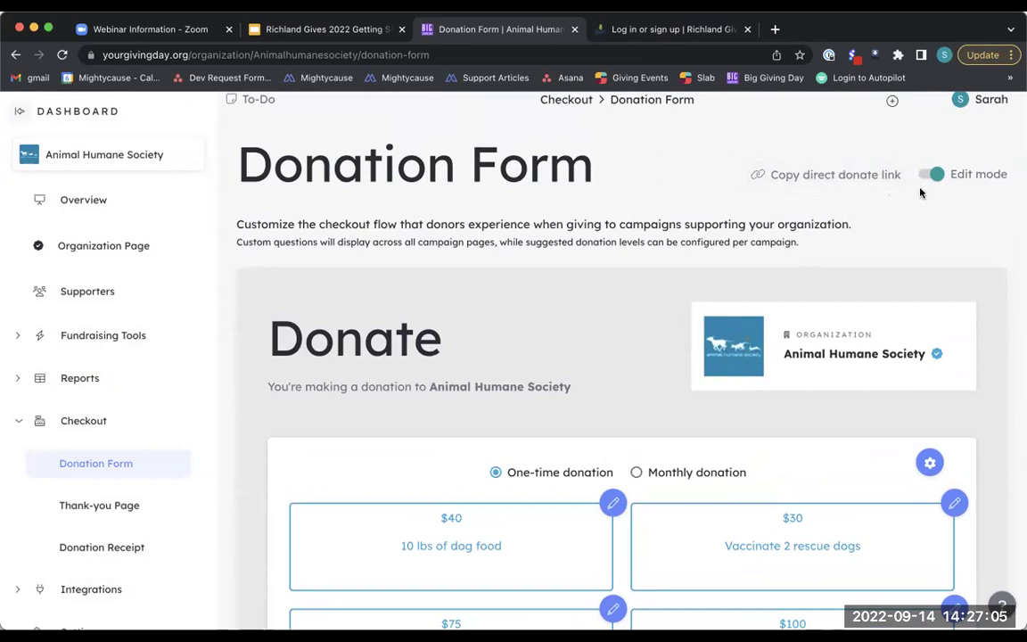
{"action": "scroll", "coordinate": [612, 283], "scroll_direction": "down", "scroll_amount": 1}
{"action": "scroll", "coordinate": [612, 282], "scroll_direction": "down", "scroll_amount": 10}
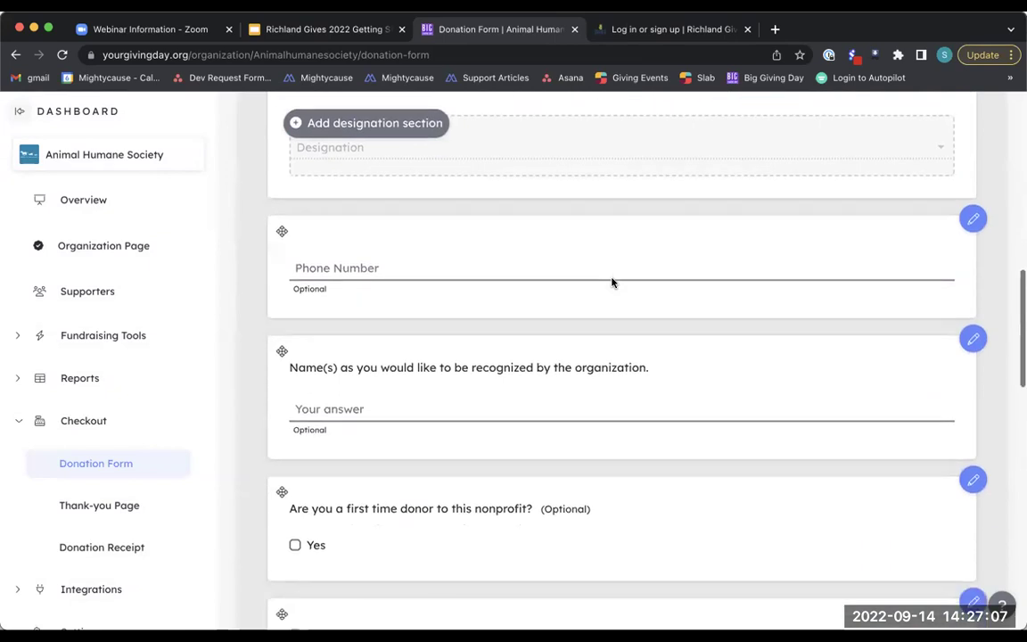
{"action": "scroll", "coordinate": [612, 283], "scroll_direction": "down", "scroll_amount": 6}
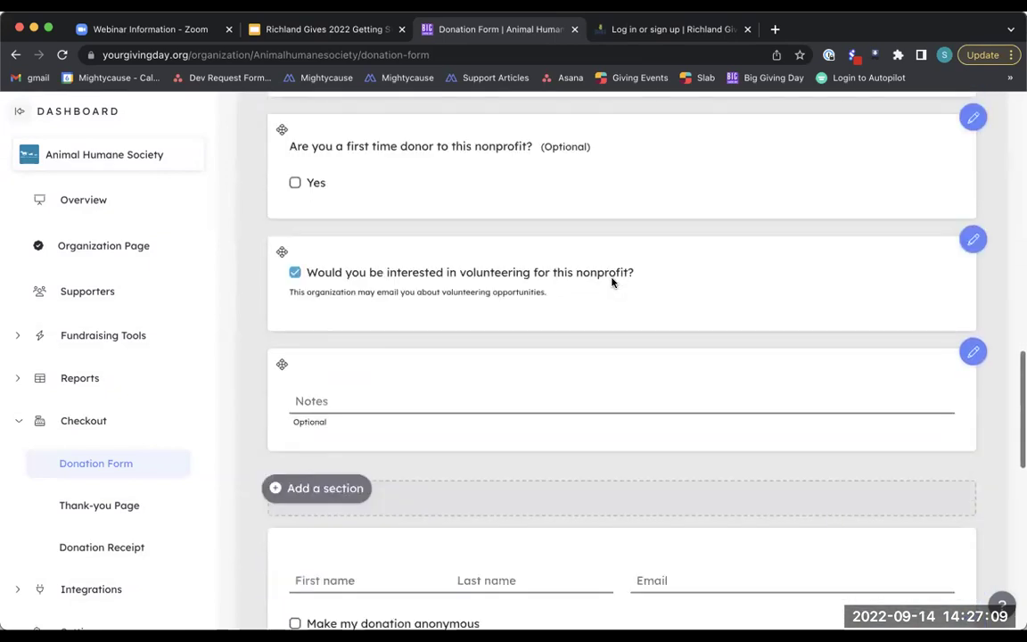
{"action": "scroll", "coordinate": [612, 283], "scroll_direction": "down", "scroll_amount": 6}
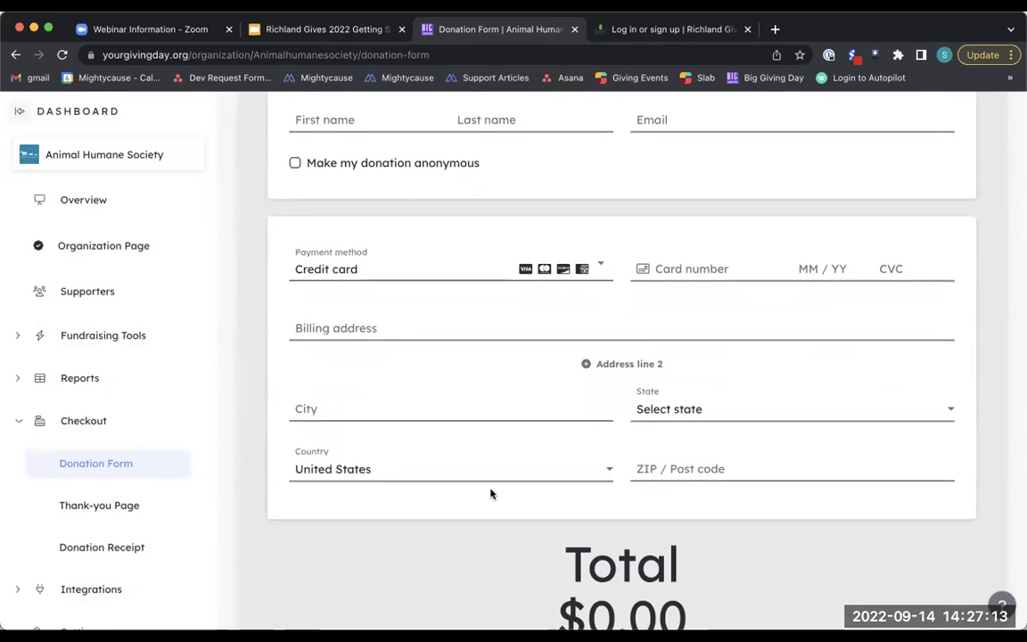
{"action": "scroll", "coordinate": [752, 406], "scroll_direction": "down", "scroll_amount": 4}
{"action": "scroll", "coordinate": [753, 404], "scroll_direction": "down", "scroll_amount": 2}
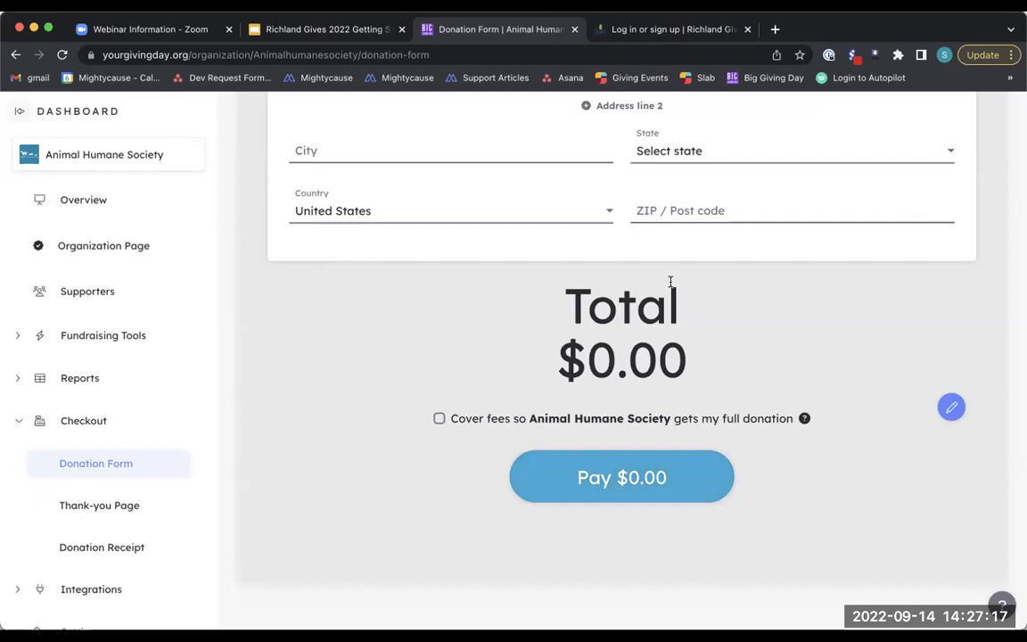
{"action": "scroll", "coordinate": [669, 286], "scroll_direction": "up", "scroll_amount": 12}
{"action": "scroll", "coordinate": [671, 286], "scroll_direction": "up", "scroll_amount": 20}
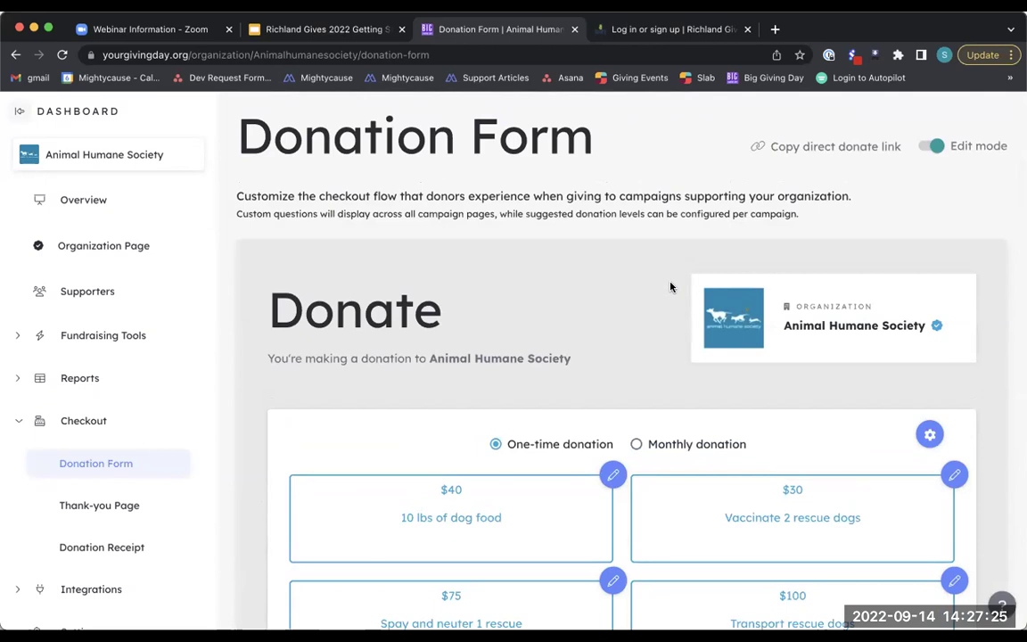
Step: Go through the donation levels and donor questions to the payment section and check the payment method field
{"action": "scroll", "coordinate": [671, 287], "scroll_direction": "down", "scroll_amount": 2}
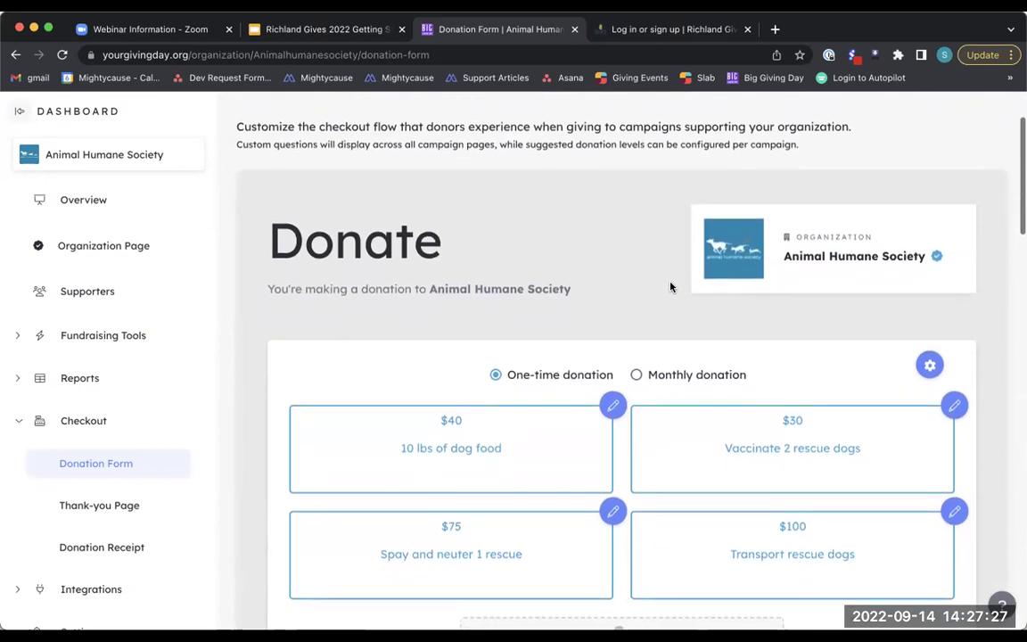
{"action": "scroll", "coordinate": [672, 288], "scroll_direction": "down", "scroll_amount": 4}
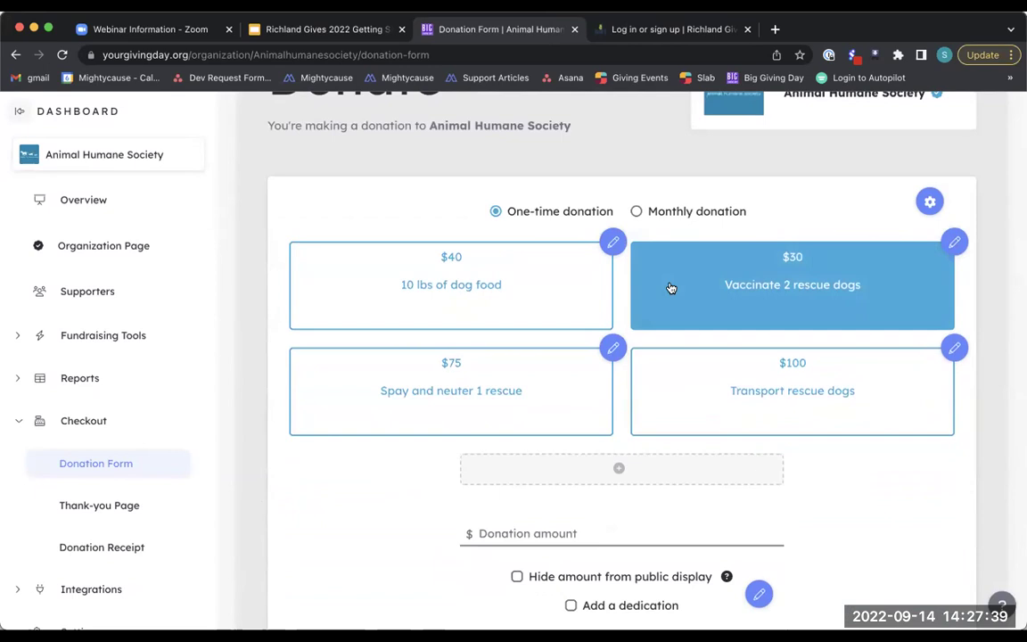
{"action": "scroll", "coordinate": [672, 288], "scroll_direction": "down", "scroll_amount": 6}
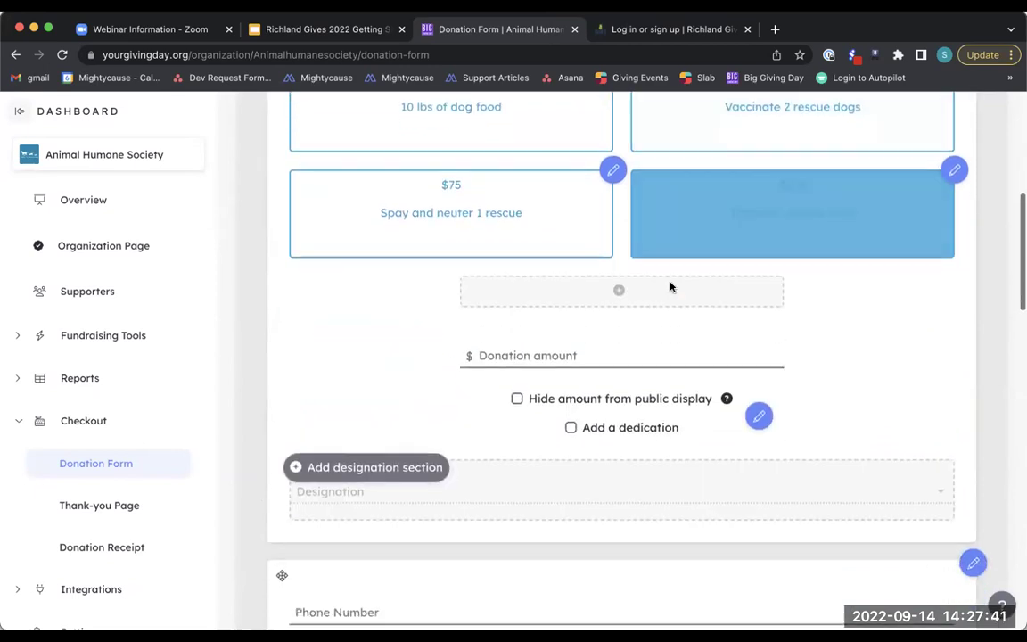
{"action": "scroll", "coordinate": [671, 287], "scroll_direction": "down", "scroll_amount": 3}
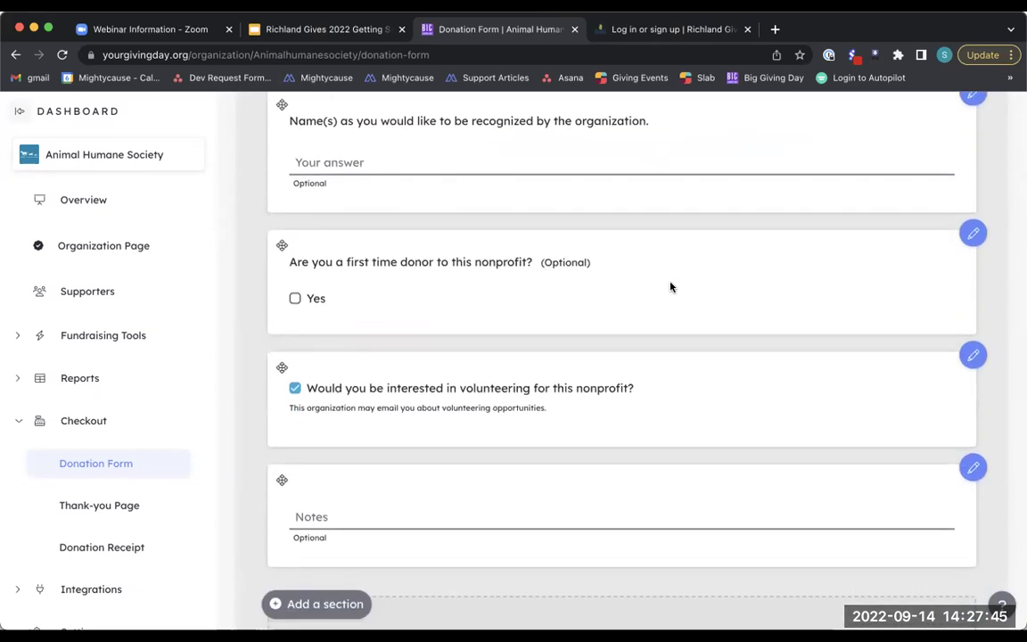
{"action": "scroll", "coordinate": [672, 287], "scroll_direction": "down", "scroll_amount": 3}
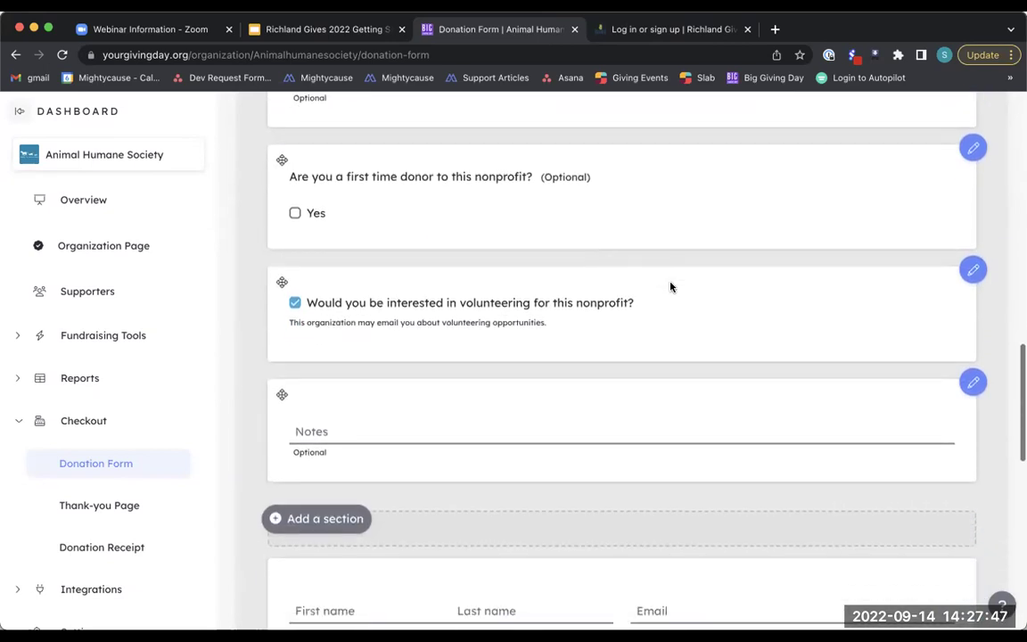
{"action": "scroll", "coordinate": [672, 287], "scroll_direction": "down", "scroll_amount": 3}
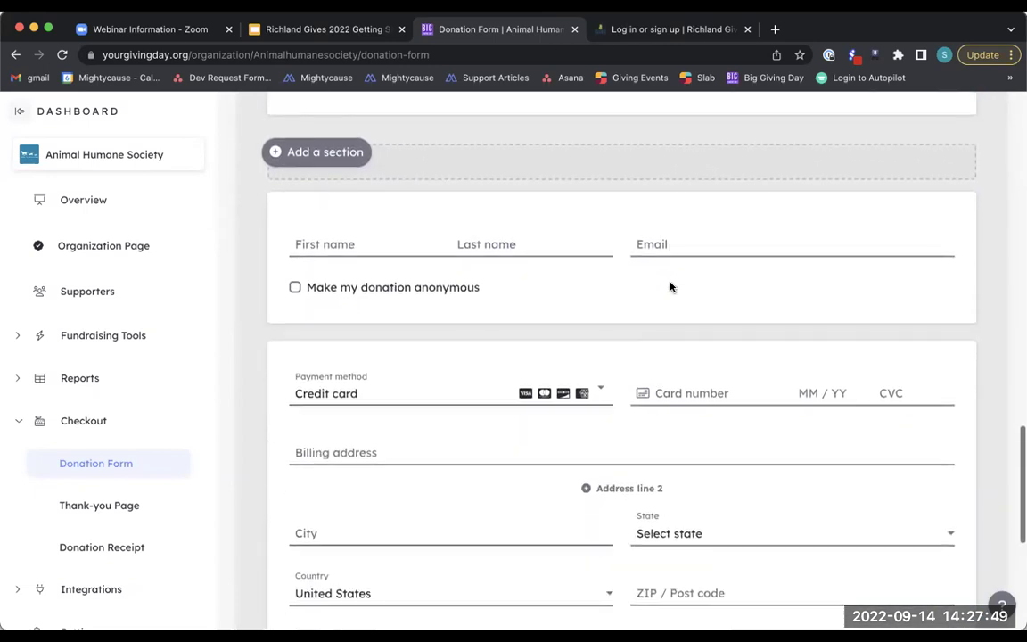
{"action": "left_click", "coordinate": [563, 396]}
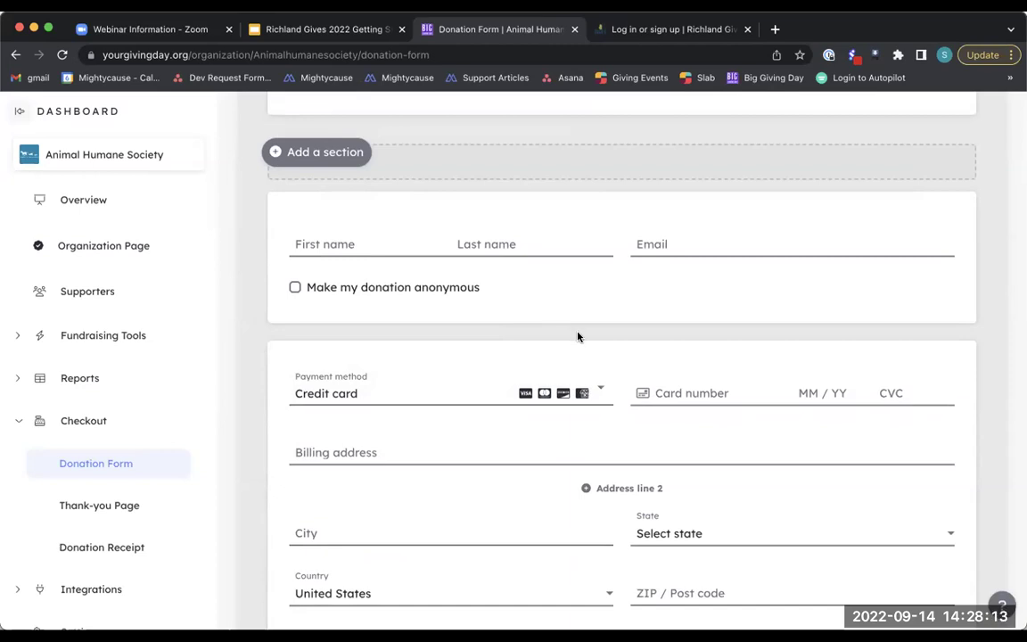
{"action": "scroll", "coordinate": [578, 337], "scroll_direction": "down", "scroll_amount": 3}
{"action": "scroll", "coordinate": [578, 337], "scroll_direction": "up", "scroll_amount": 15}
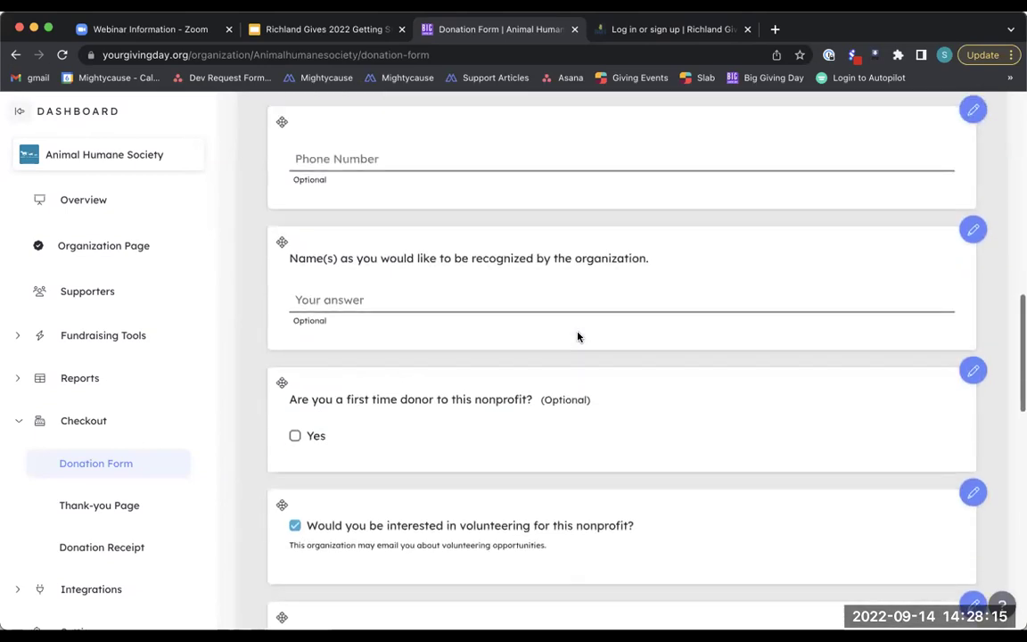
{"action": "scroll", "coordinate": [578, 337], "scroll_direction": "up", "scroll_amount": 5}
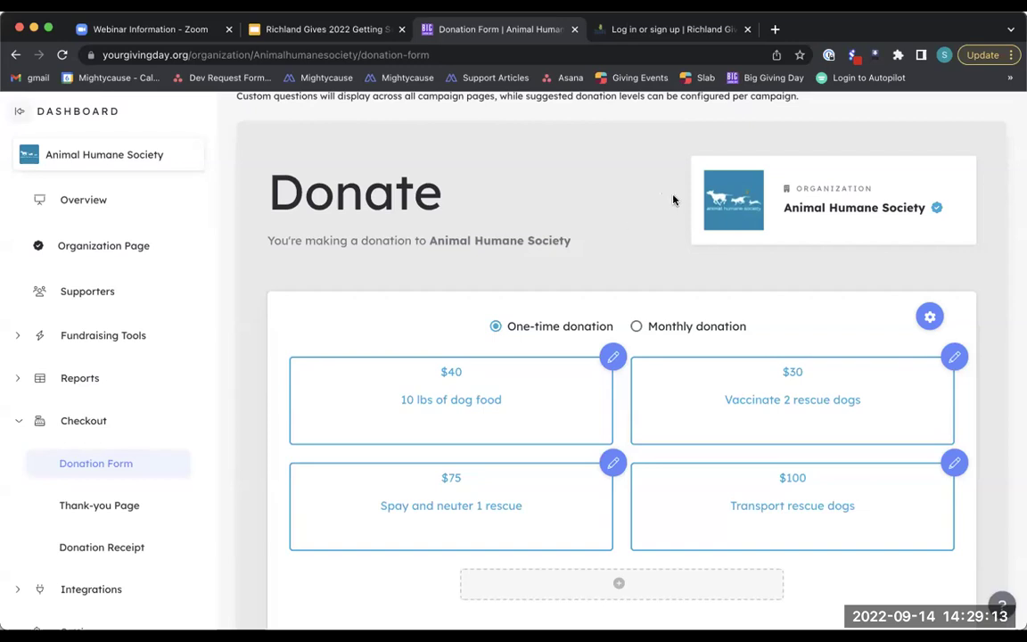
{"action": "scroll", "coordinate": [674, 199], "scroll_direction": "down", "scroll_amount": 3}
{"action": "scroll", "coordinate": [673, 200], "scroll_direction": "up", "scroll_amount": 1}
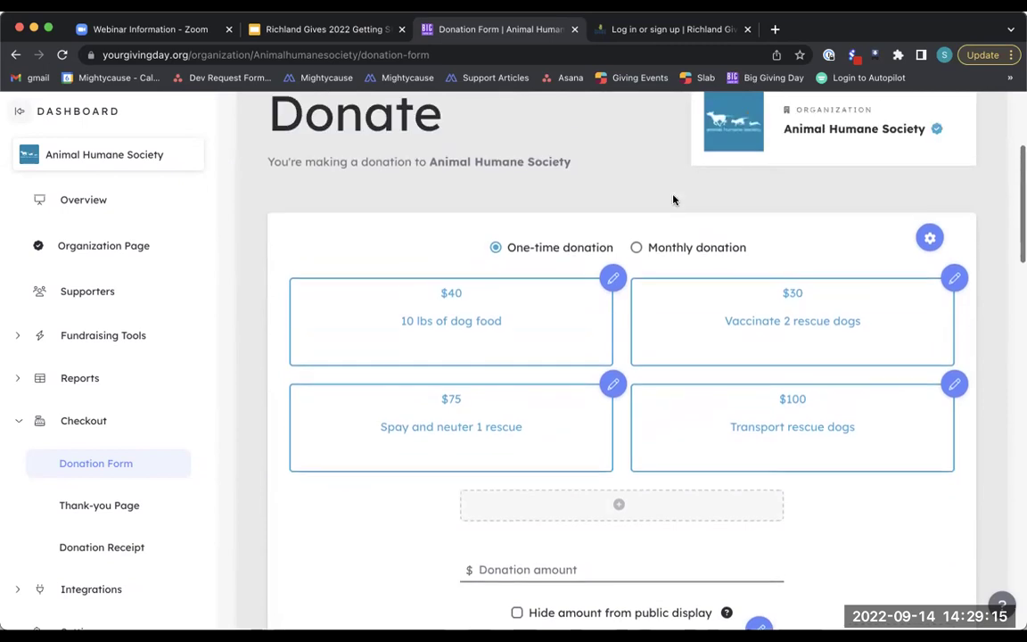
{"action": "scroll", "coordinate": [673, 199], "scroll_direction": "up", "scroll_amount": 1}
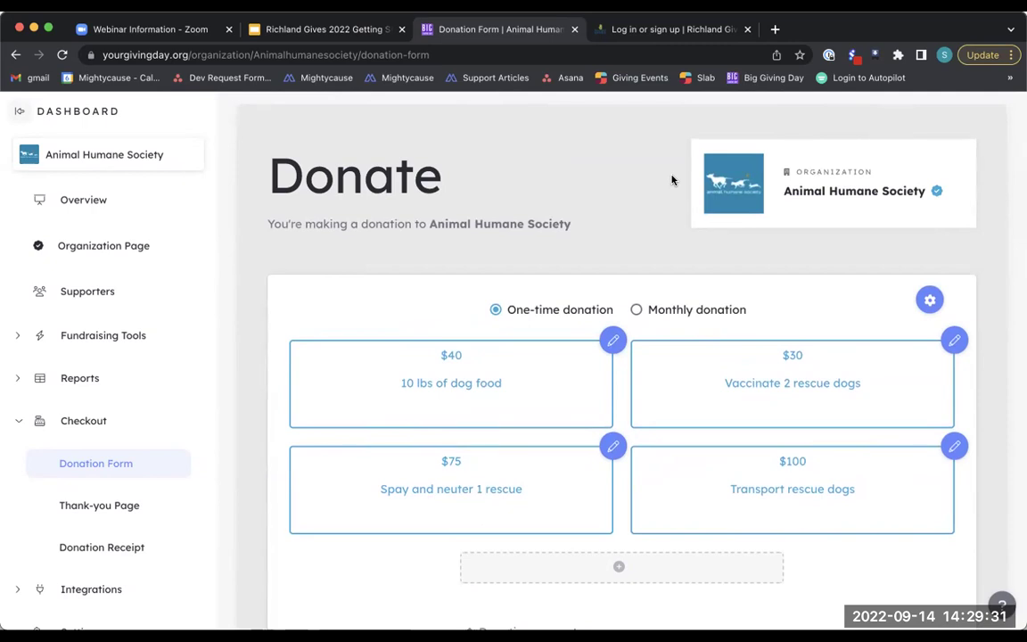
Step: Open the Thank-you Page from the Checkout overview and review its message editor, embedded video and Learn More link
{"action": "left_click", "coordinate": [62, 423]}
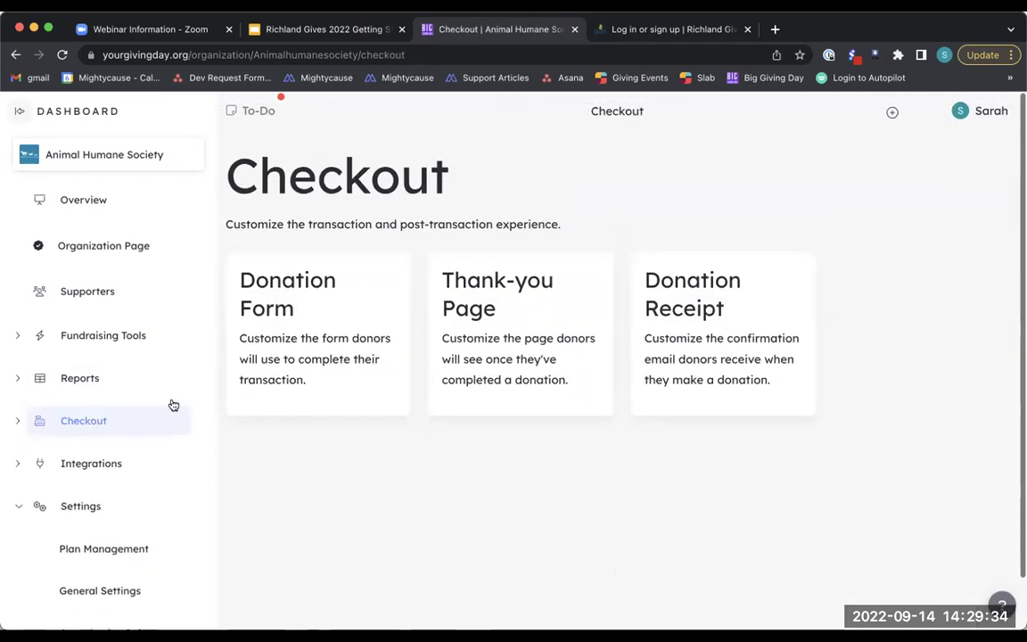
{"action": "left_click", "coordinate": [522, 333]}
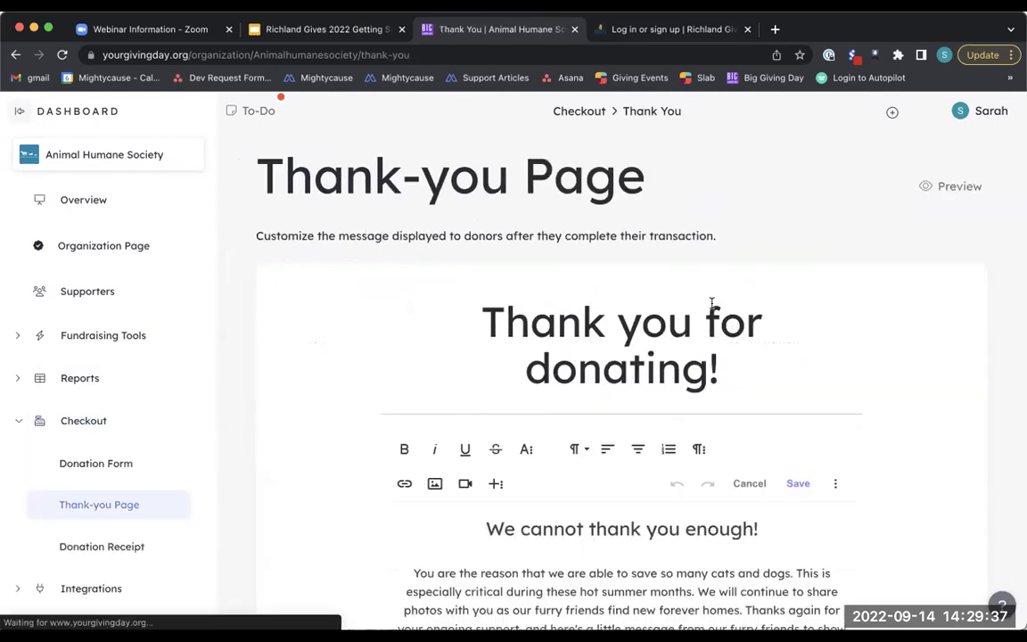
{"action": "scroll", "coordinate": [712, 304], "scroll_direction": "down", "scroll_amount": 1}
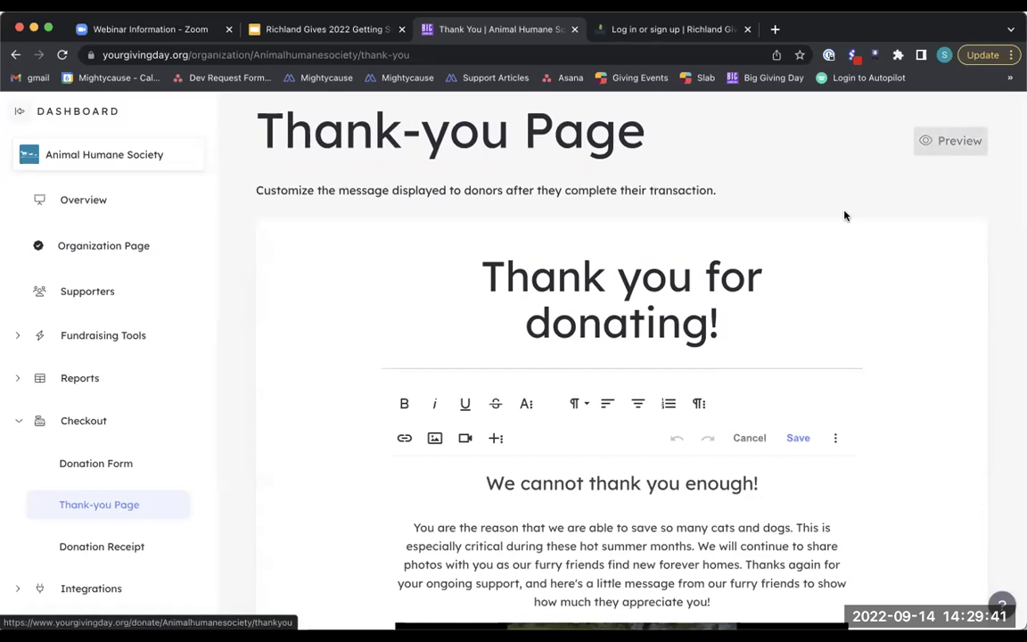
{"action": "scroll", "coordinate": [798, 263], "scroll_direction": "down", "scroll_amount": 1}
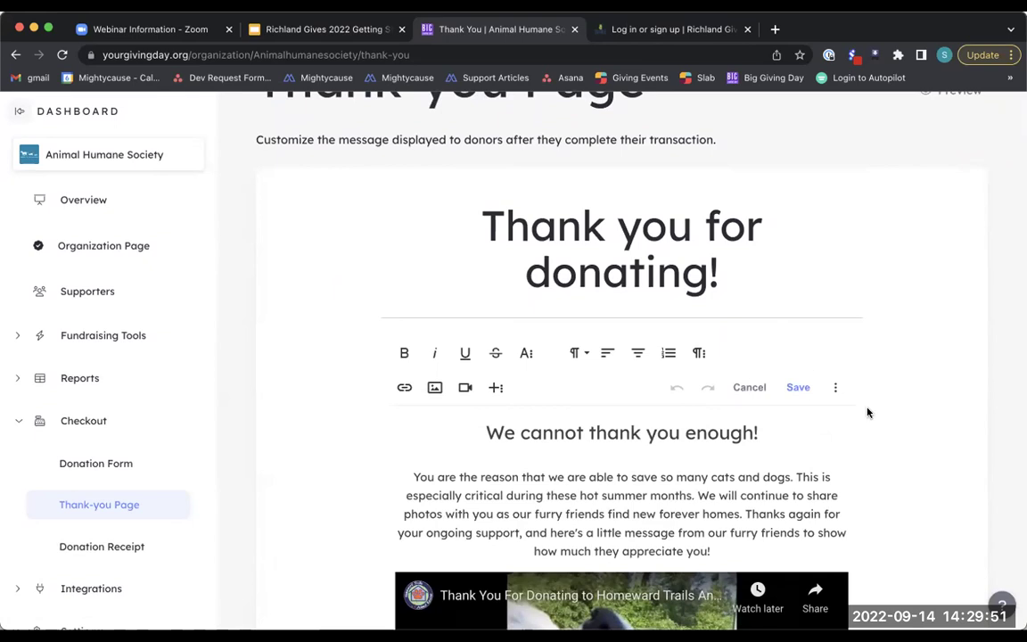
{"action": "scroll", "coordinate": [866, 413], "scroll_direction": "down", "scroll_amount": 3}
{"action": "scroll", "coordinate": [867, 413], "scroll_direction": "down", "scroll_amount": 2}
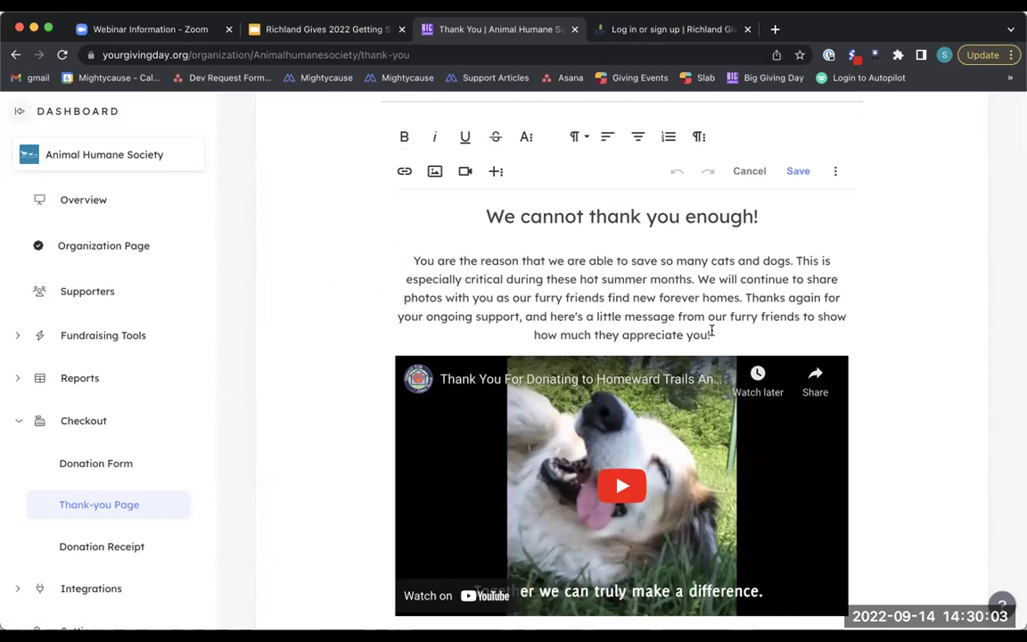
{"action": "scroll", "coordinate": [711, 332], "scroll_direction": "down", "scroll_amount": 5}
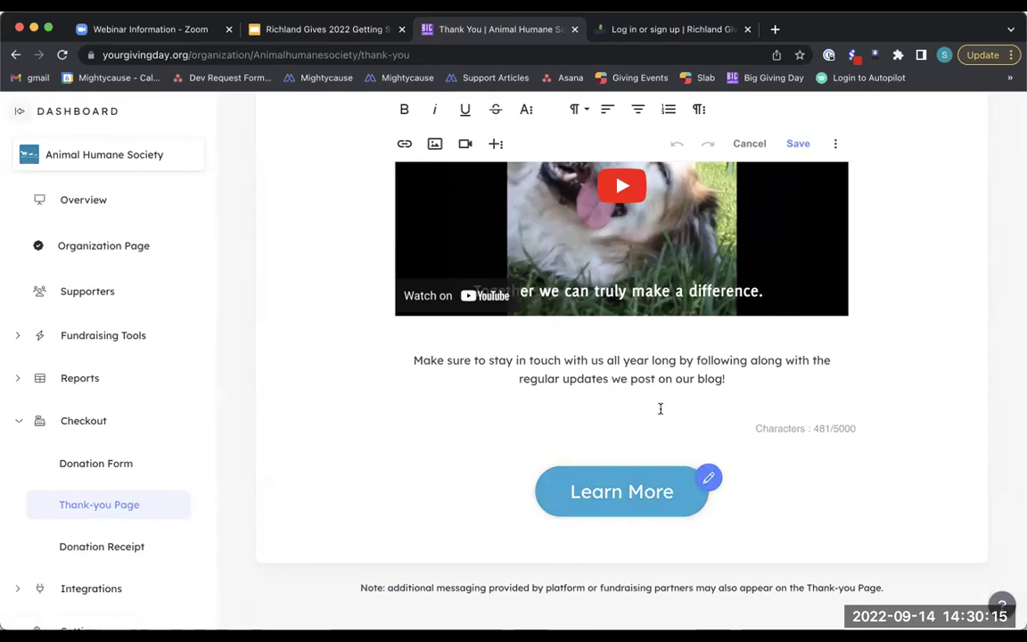
{"action": "scroll", "coordinate": [623, 388], "scroll_direction": "up", "scroll_amount": 3}
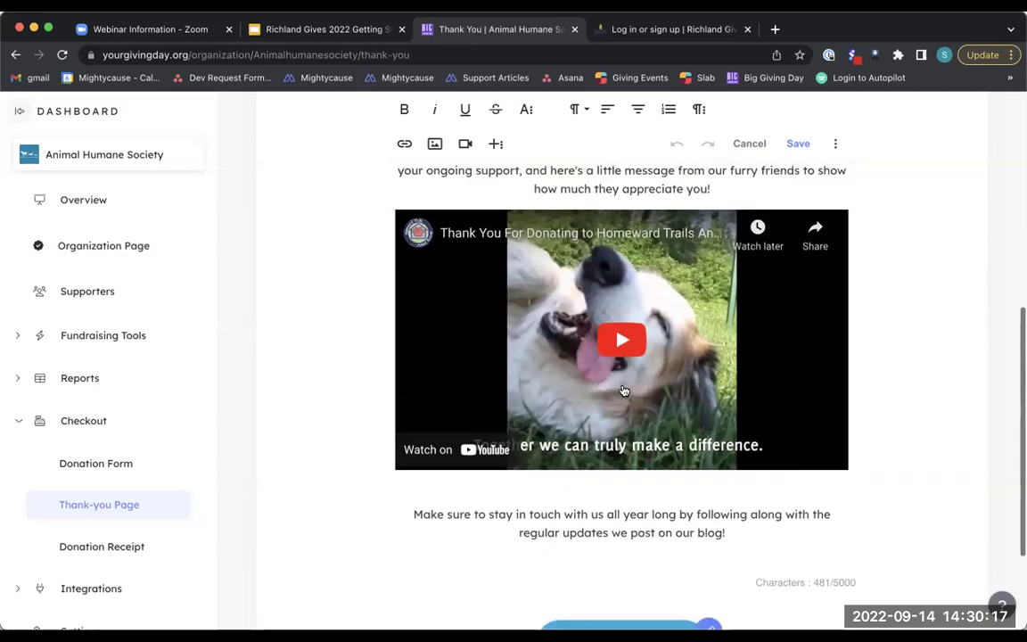
{"action": "scroll", "coordinate": [623, 388], "scroll_direction": "up", "scroll_amount": 3}
{"action": "scroll", "coordinate": [623, 385], "scroll_direction": "down", "scroll_amount": 5}
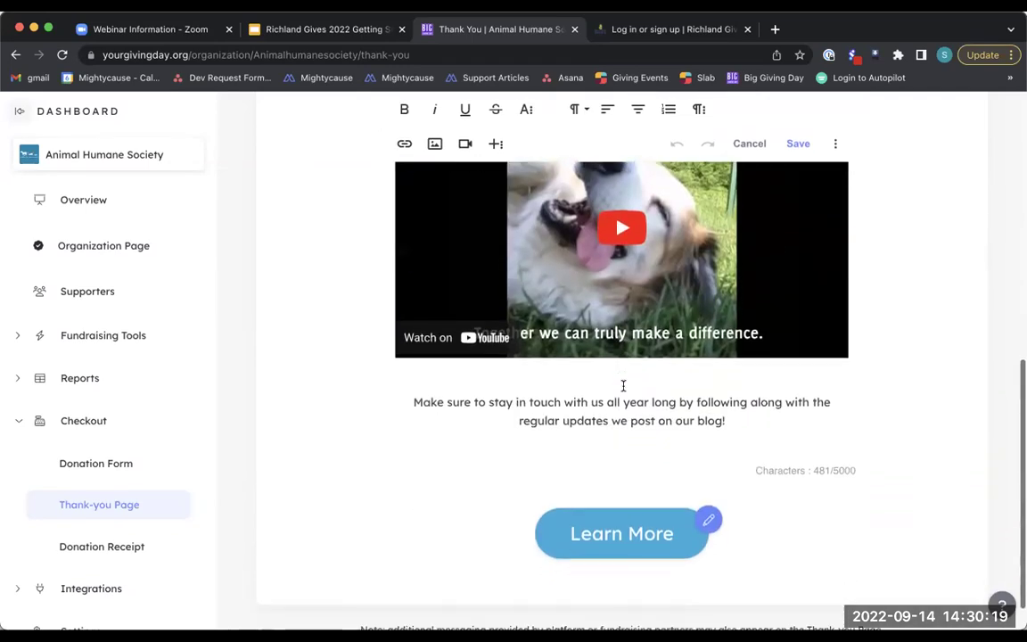
{"action": "scroll", "coordinate": [624, 385], "scroll_direction": "down", "scroll_amount": 1}
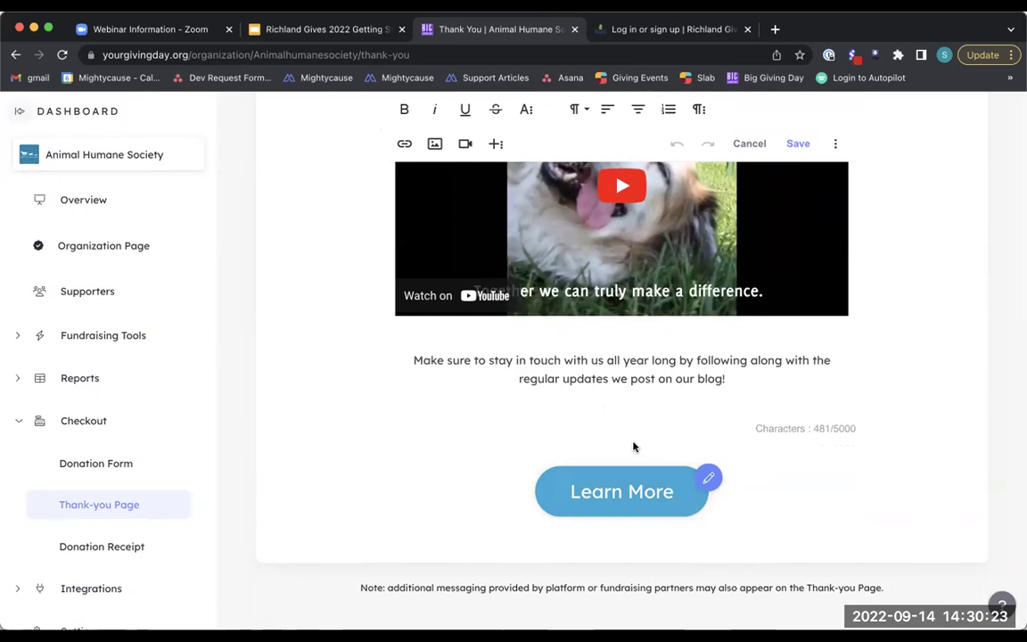
Step: Open the Donation Receipt page from the Checkout overview and view its message editor and test receipt option
{"action": "left_click", "coordinate": [97, 547]}
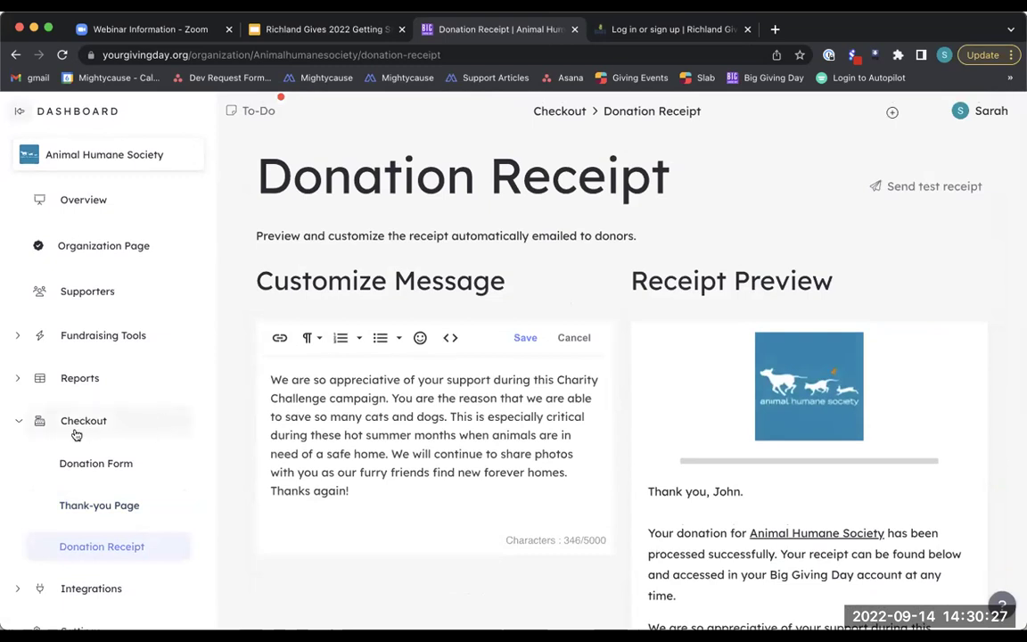
{"action": "left_click", "coordinate": [83, 425]}
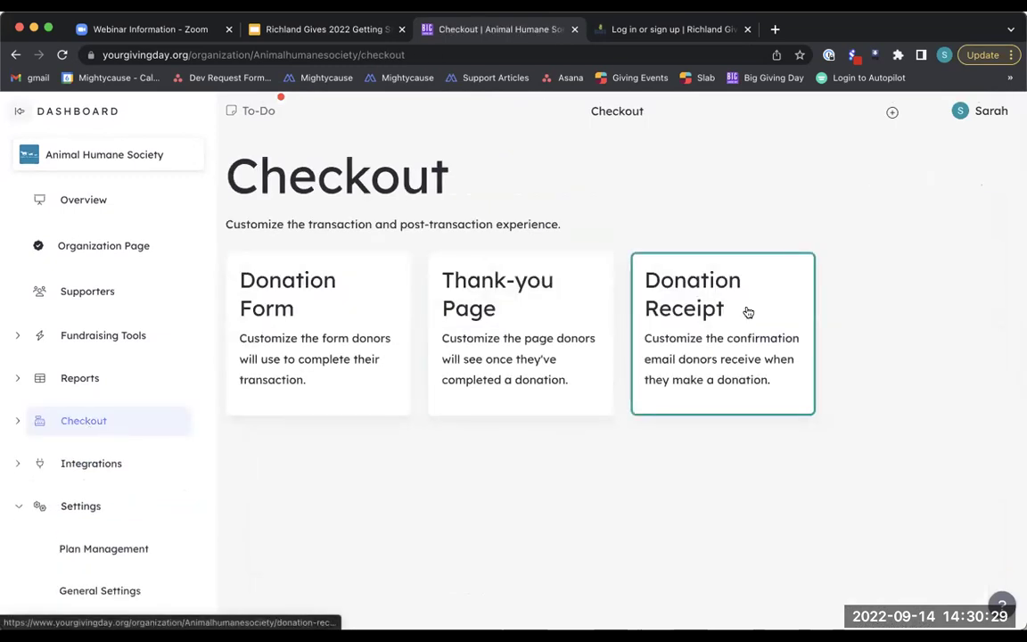
{"action": "left_click", "coordinate": [747, 309]}
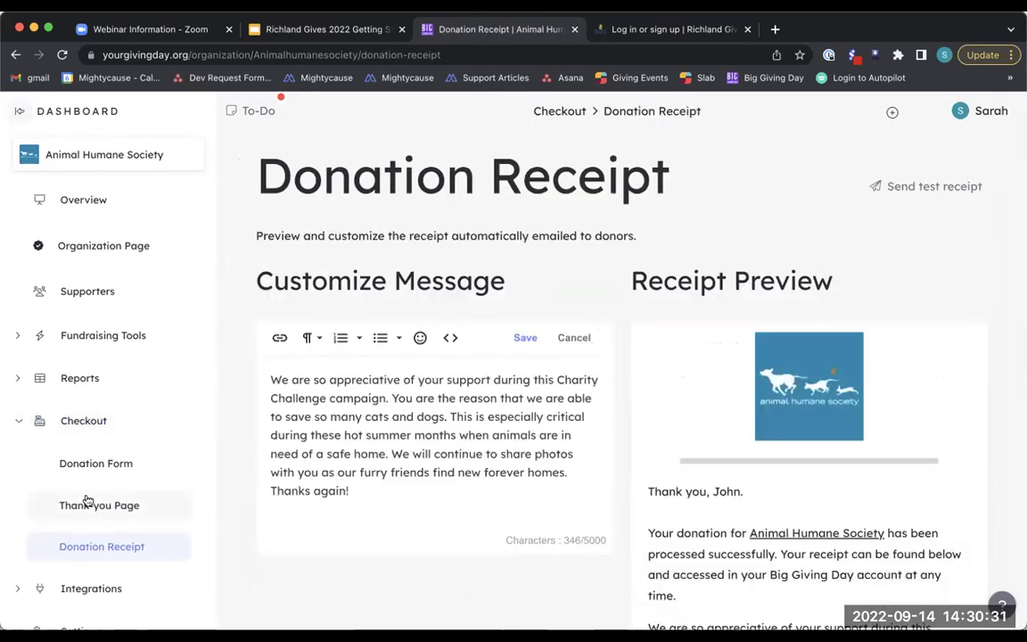
{"action": "left_click", "coordinate": [18, 421]}
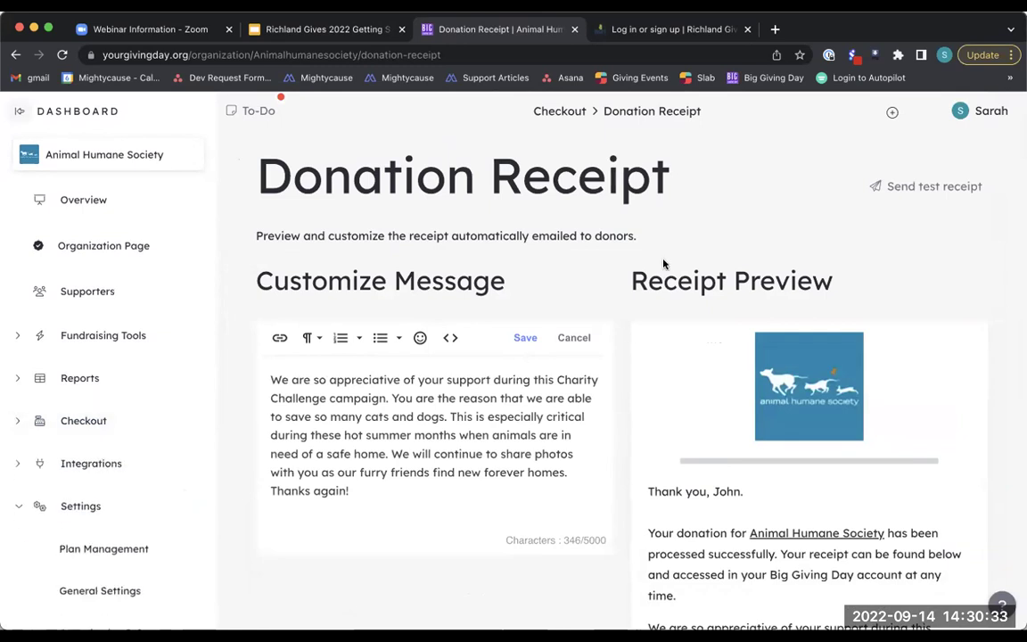
{"action": "scroll", "coordinate": [662, 263], "scroll_direction": "down", "scroll_amount": 1}
{"action": "scroll", "coordinate": [663, 259], "scroll_direction": "up", "scroll_amount": 1}
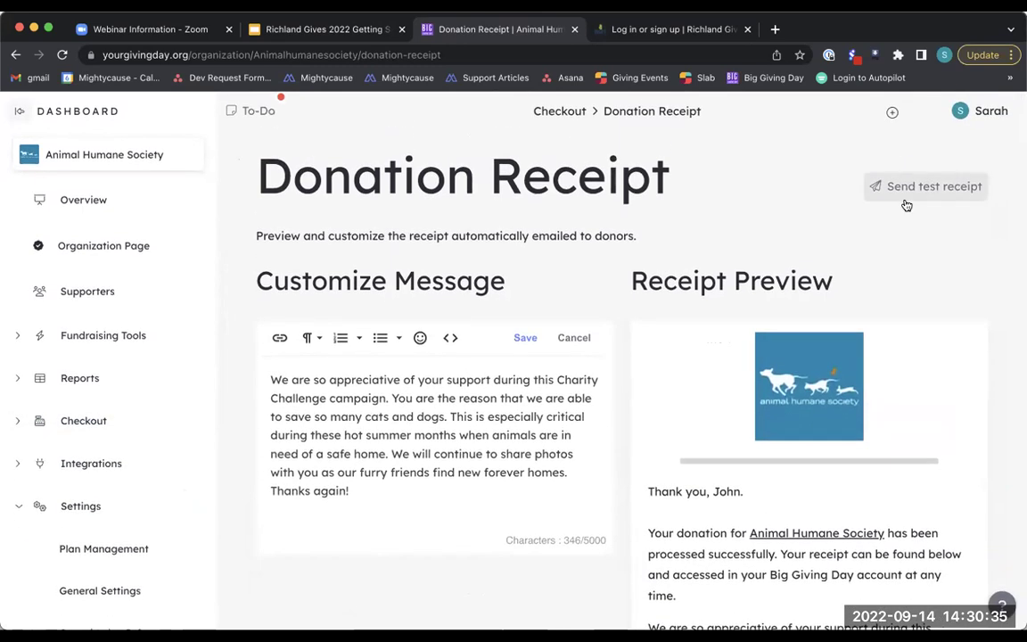
{"action": "scroll", "coordinate": [775, 195], "scroll_direction": "down", "scroll_amount": 1}
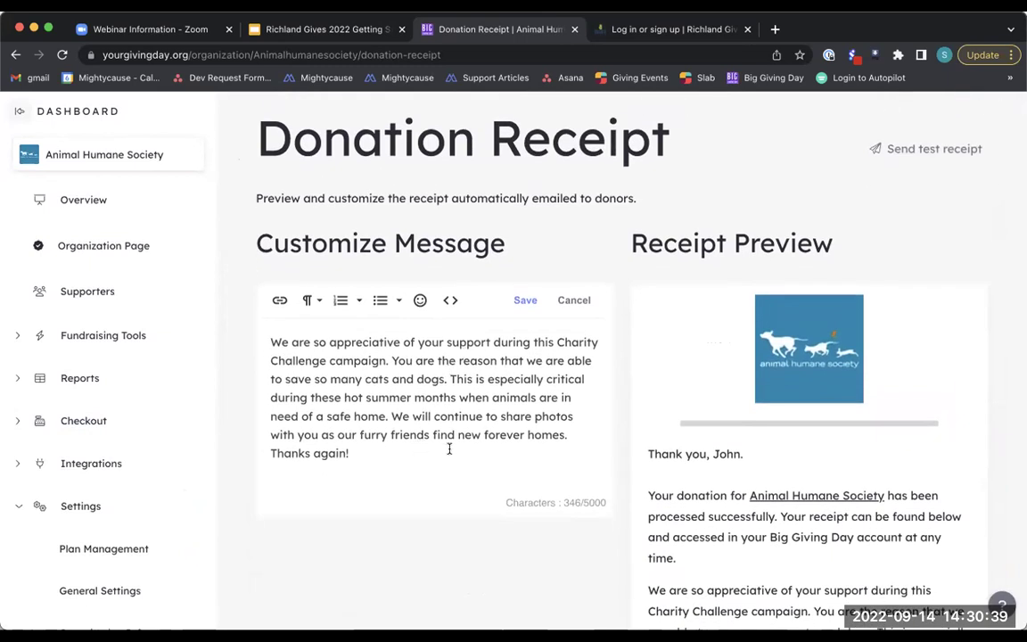
Step: View the receipt message's HTML source, return to the formatted text, and compare the whole message with the receipt preview
{"action": "left_click", "coordinate": [447, 304]}
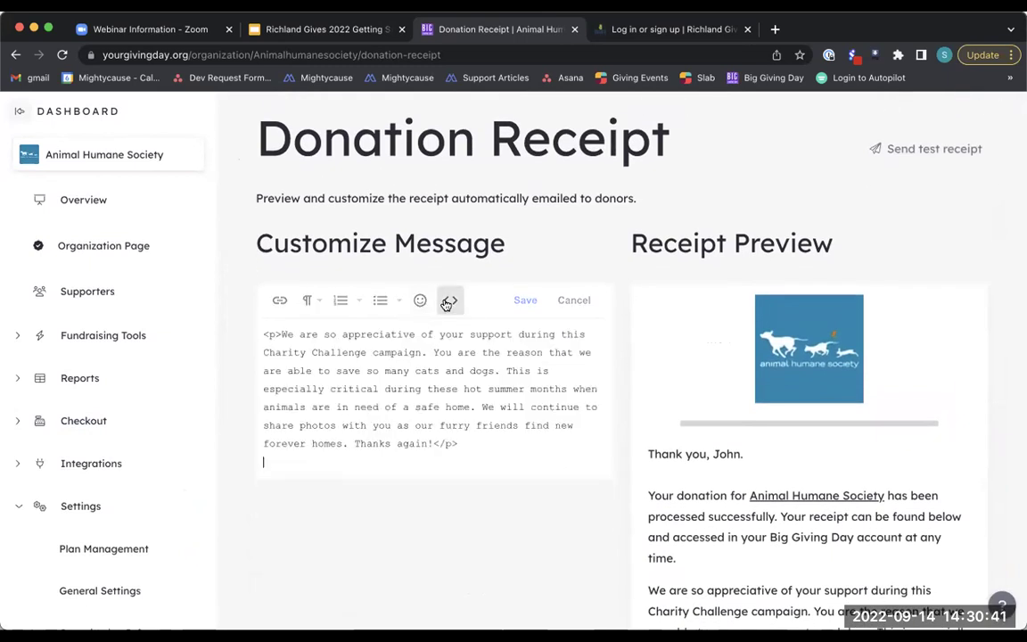
{"action": "left_click", "coordinate": [445, 305]}
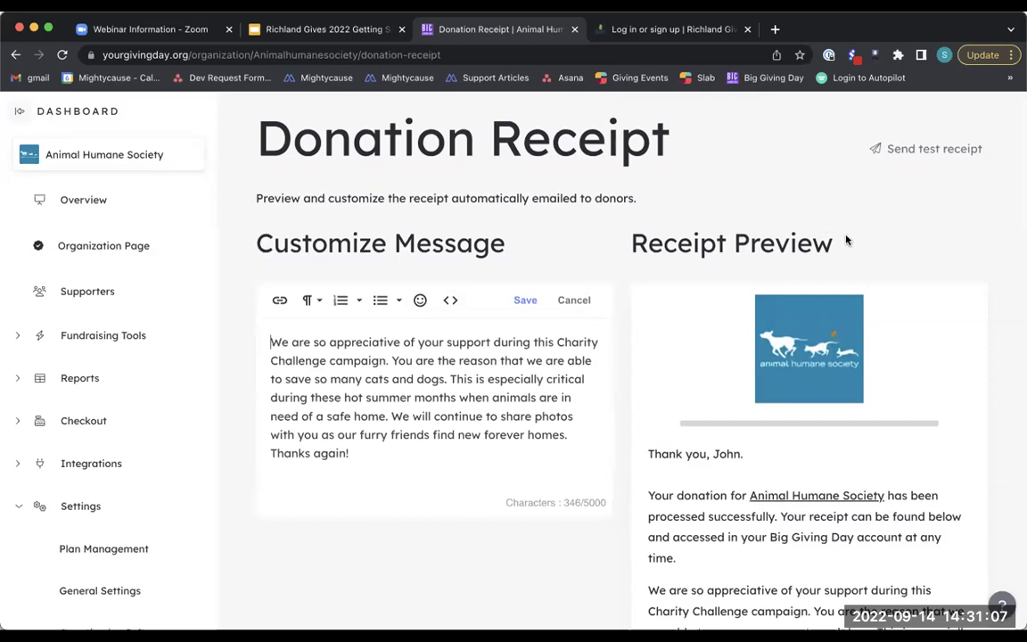
{"action": "scroll", "coordinate": [848, 239], "scroll_direction": "down", "scroll_amount": 2}
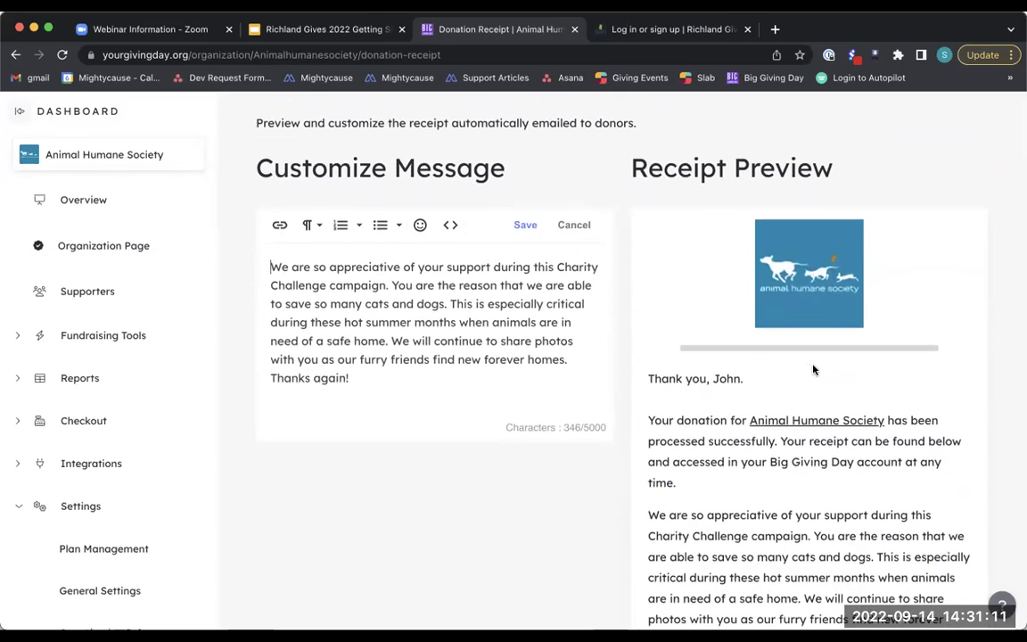
{"action": "scroll", "coordinate": [814, 367], "scroll_direction": "down", "scroll_amount": 2}
{"action": "left_click_drag", "start_coordinate": [359, 290], "coordinate": [267, 171]}
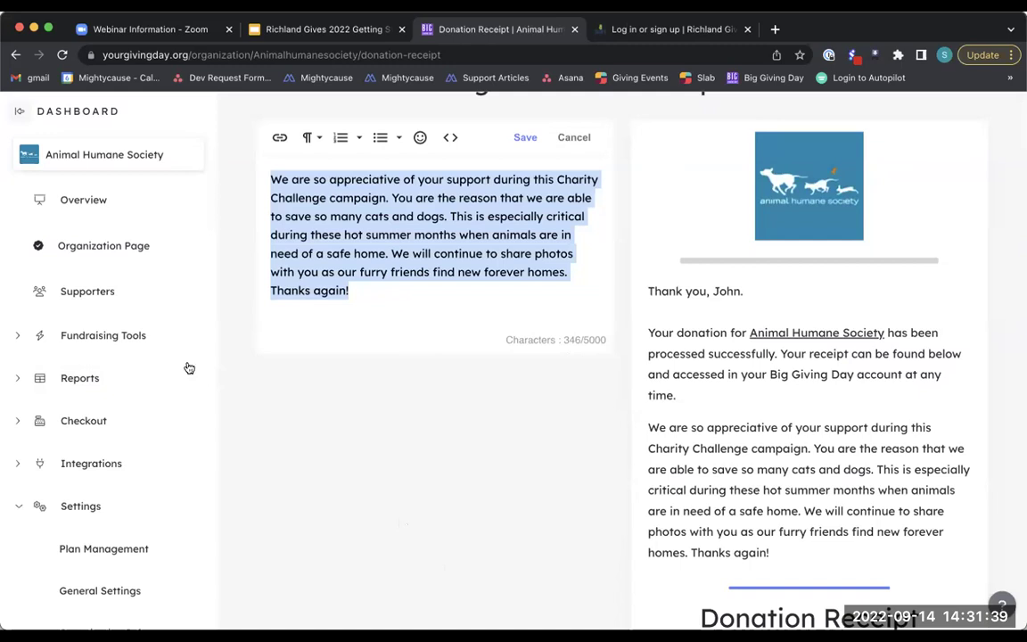
Step: Open the Reports overview, review its report categories, and open the All Donations report
{"action": "scroll", "coordinate": [151, 389], "scroll_direction": "down", "scroll_amount": 1}
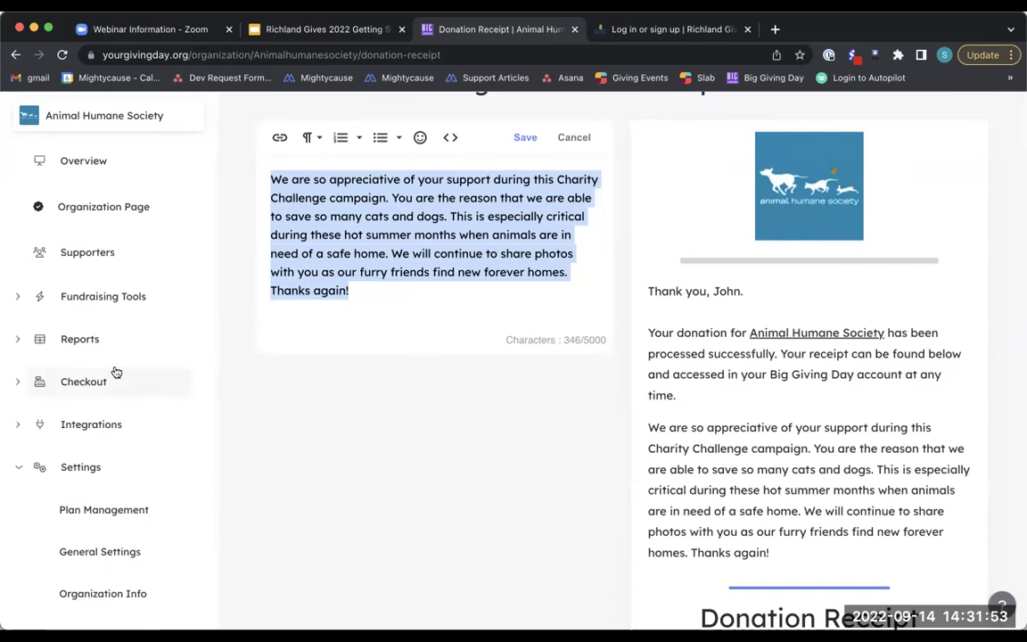
{"action": "left_click", "coordinate": [79, 343]}
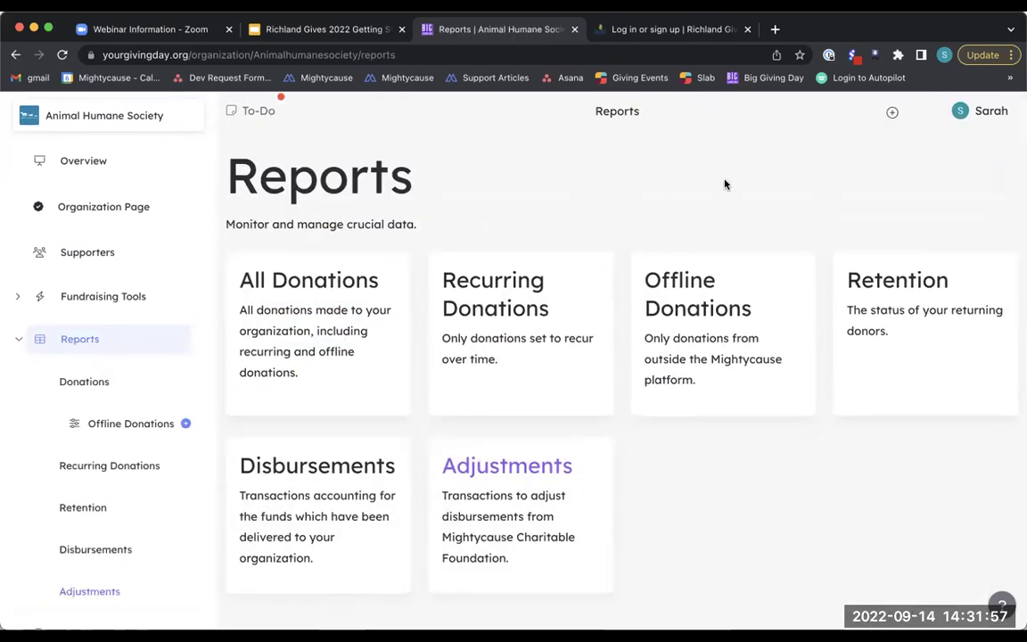
{"action": "scroll", "coordinate": [752, 183], "scroll_direction": "down", "scroll_amount": 1}
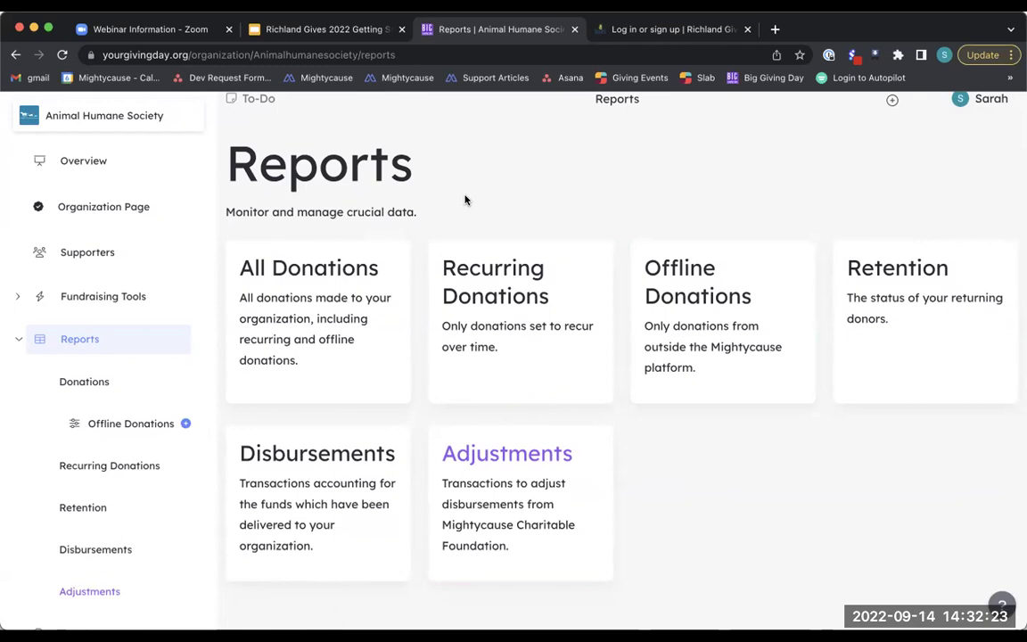
{"action": "left_click", "coordinate": [301, 308]}
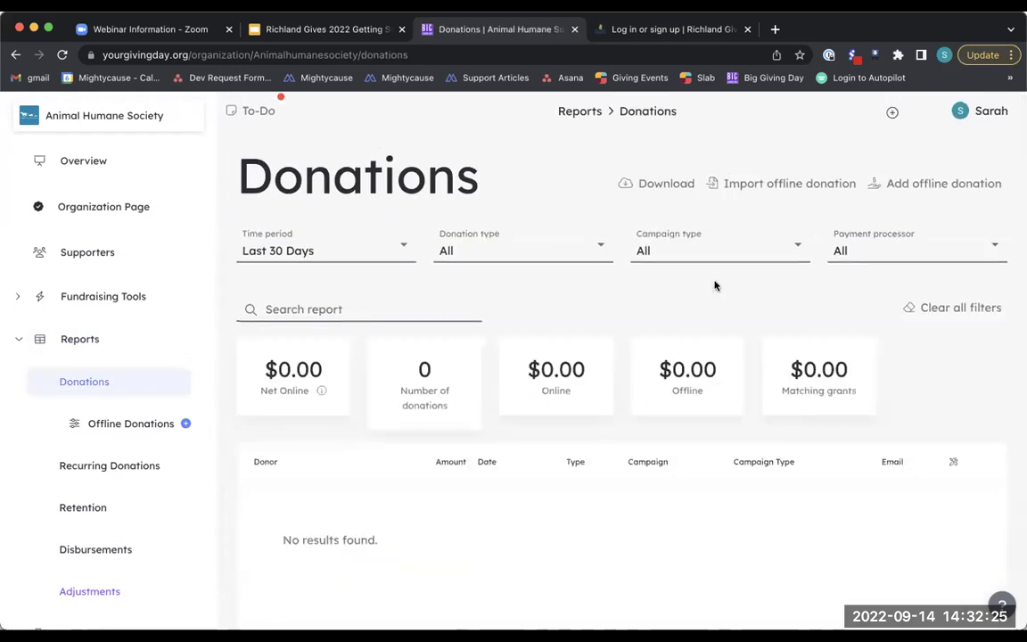
{"action": "scroll", "coordinate": [714, 285], "scroll_direction": "down", "scroll_amount": 2}
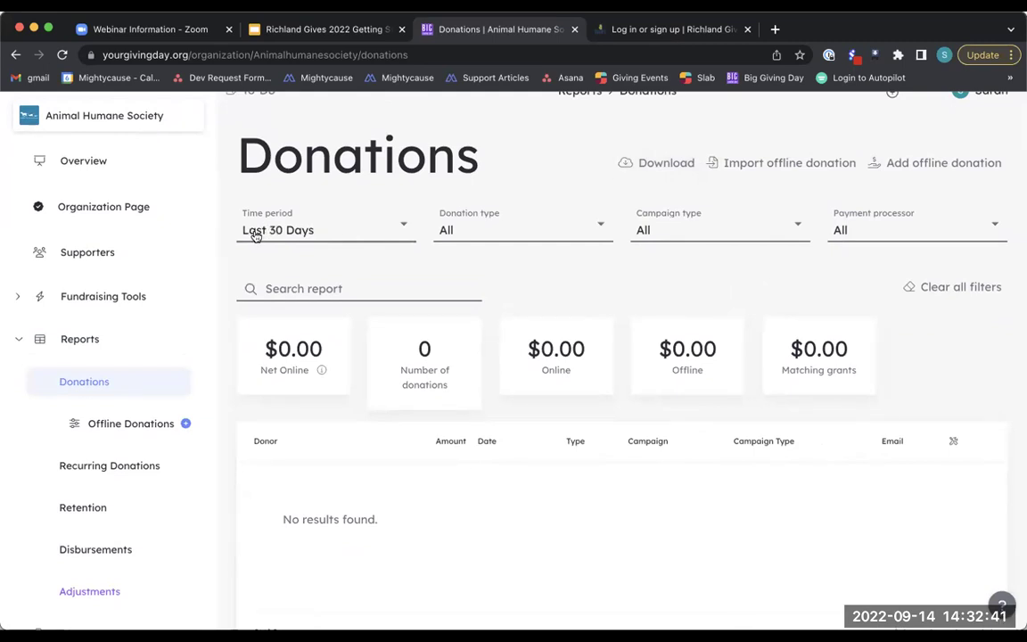
Step: Review the donations report's time period options and choose Custom Date Range
{"action": "left_click", "coordinate": [308, 231]}
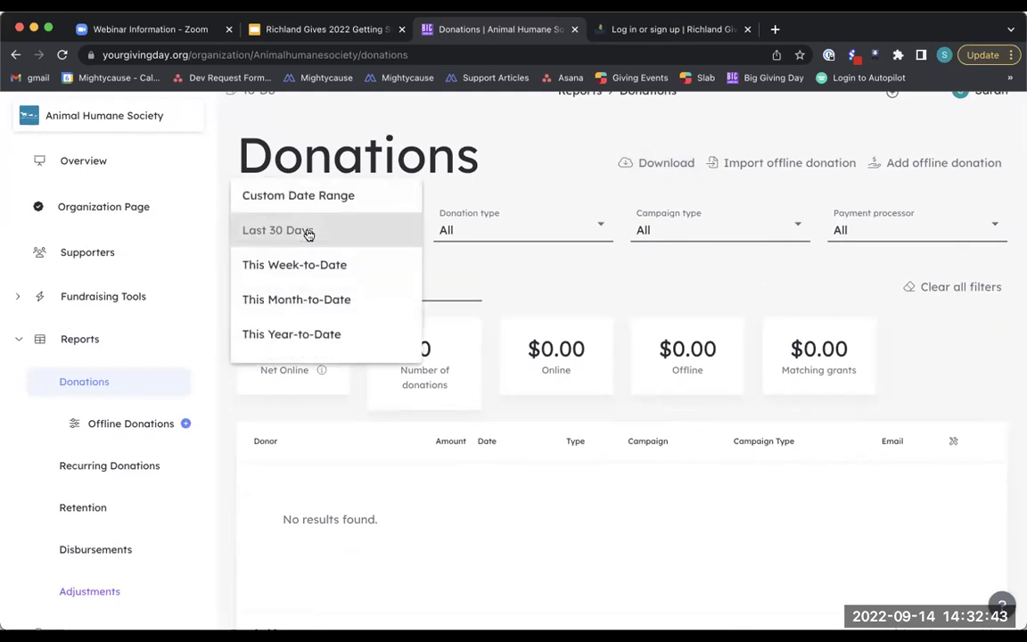
{"action": "left_click", "coordinate": [475, 282]}
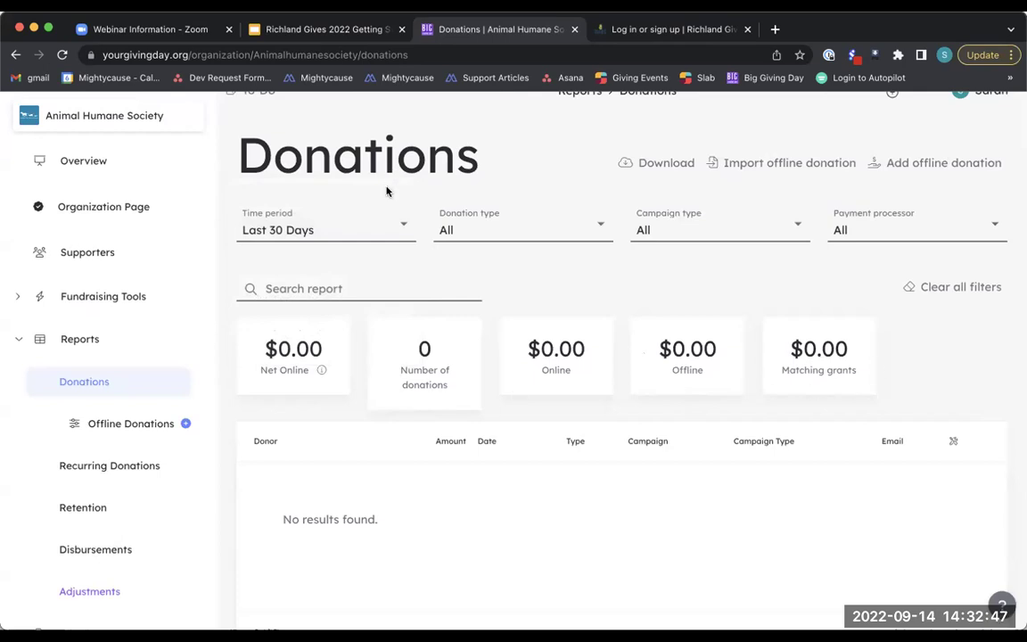
{"action": "left_click", "coordinate": [390, 234]}
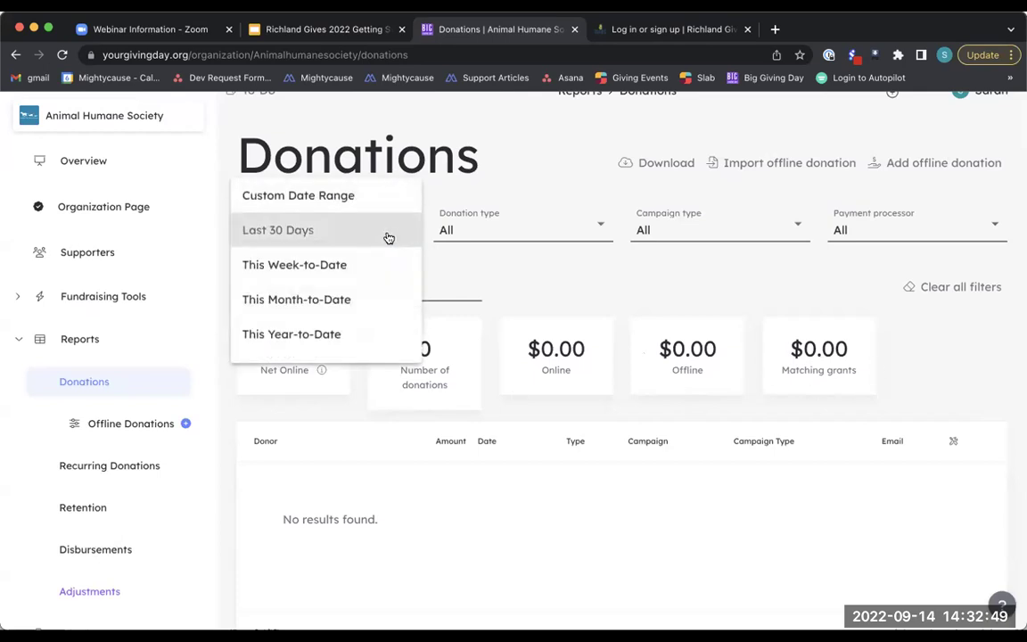
{"action": "left_click", "coordinate": [359, 205]}
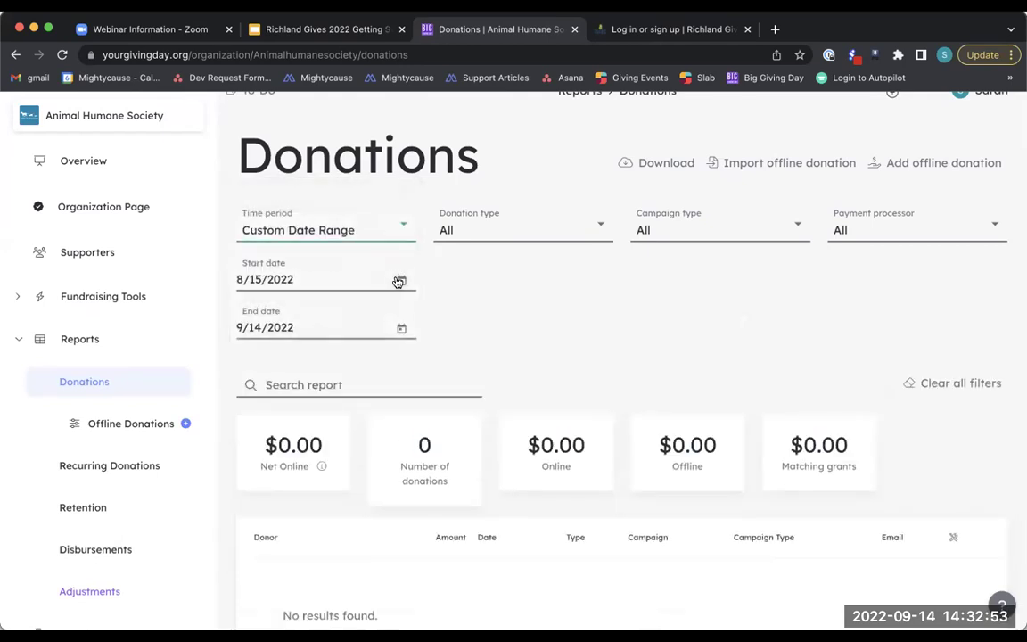
{"action": "left_click", "coordinate": [397, 229]}
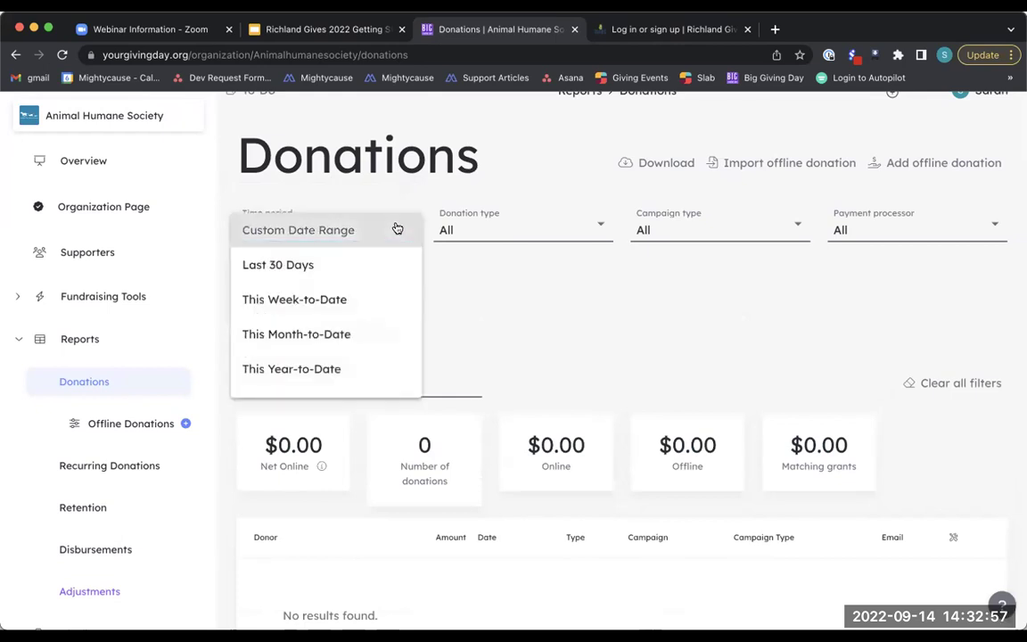
{"action": "left_click", "coordinate": [461, 286]}
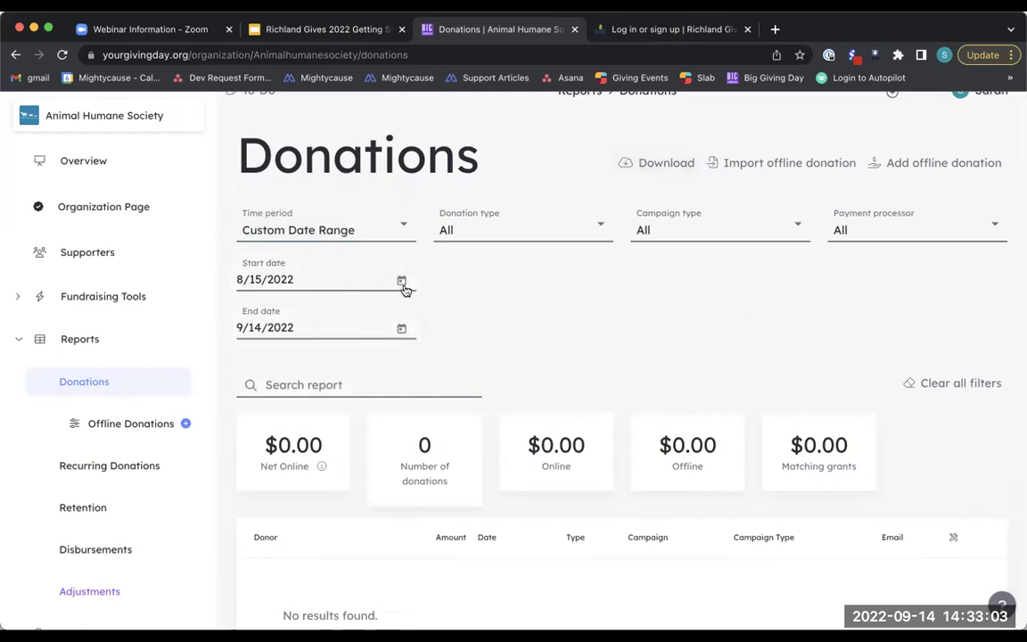
Step: View the start date calendar without picking a date and set the time period back to Last 30 Days
{"action": "left_click", "coordinate": [399, 283]}
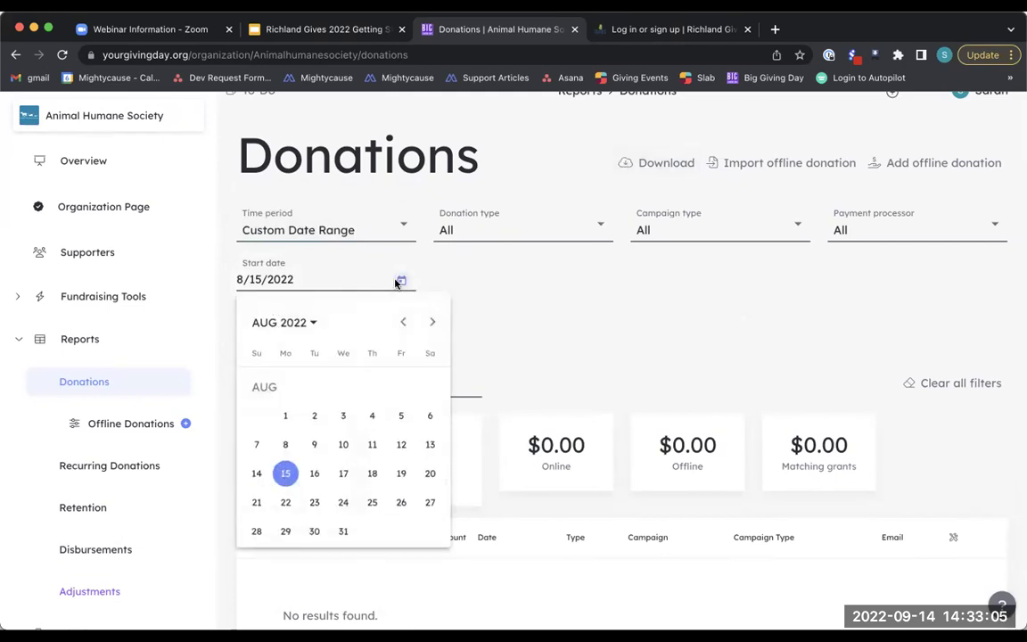
{"action": "left_click", "coordinate": [401, 280]}
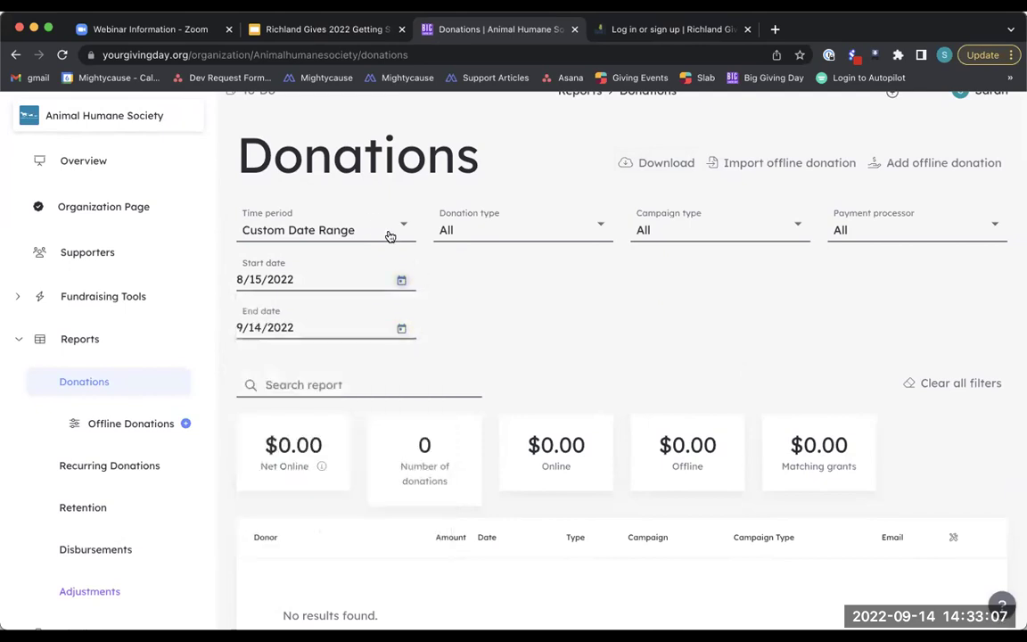
{"action": "left_click", "coordinate": [389, 235]}
{"action": "left_click", "coordinate": [356, 265]}
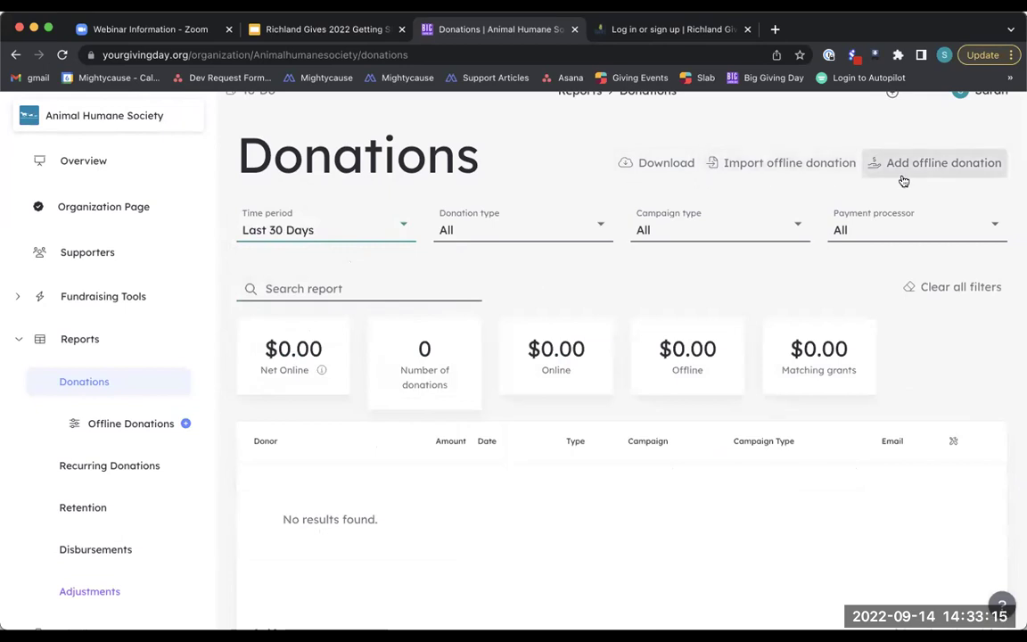
Step: View the donation type options without changing them and set the campaign type filter to View by Giving Event
{"action": "left_click", "coordinate": [554, 231]}
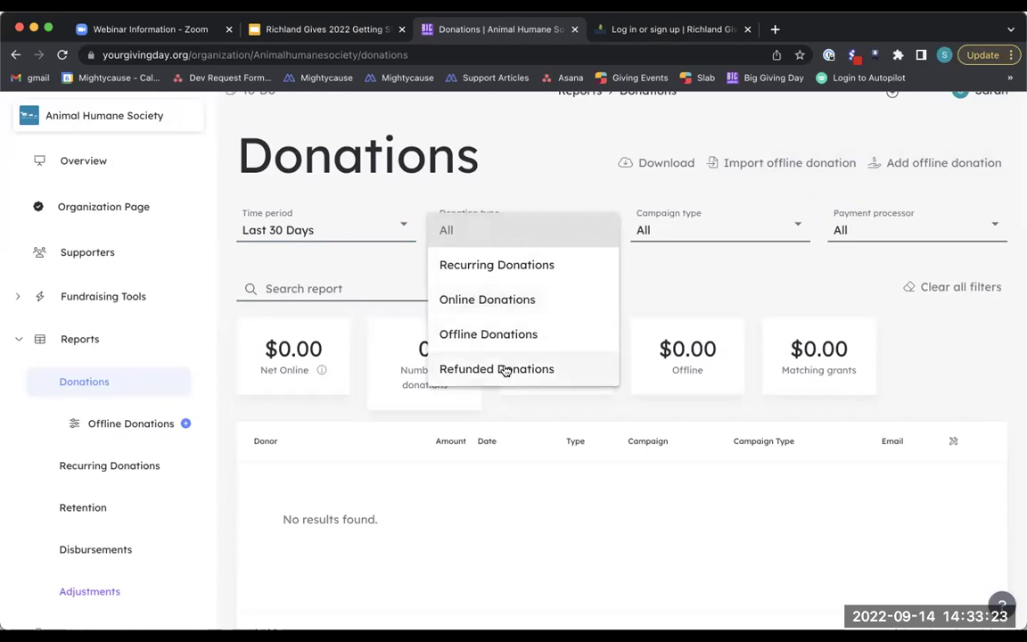
{"action": "left_click", "coordinate": [722, 233]}
{"action": "left_click", "coordinate": [722, 233]}
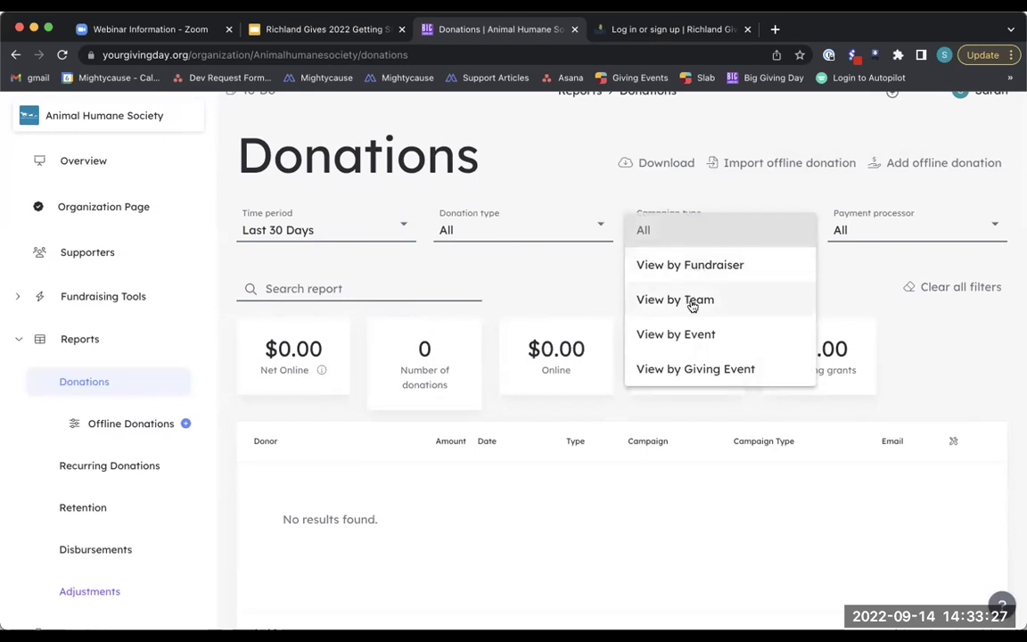
{"action": "left_click", "coordinate": [691, 369]}
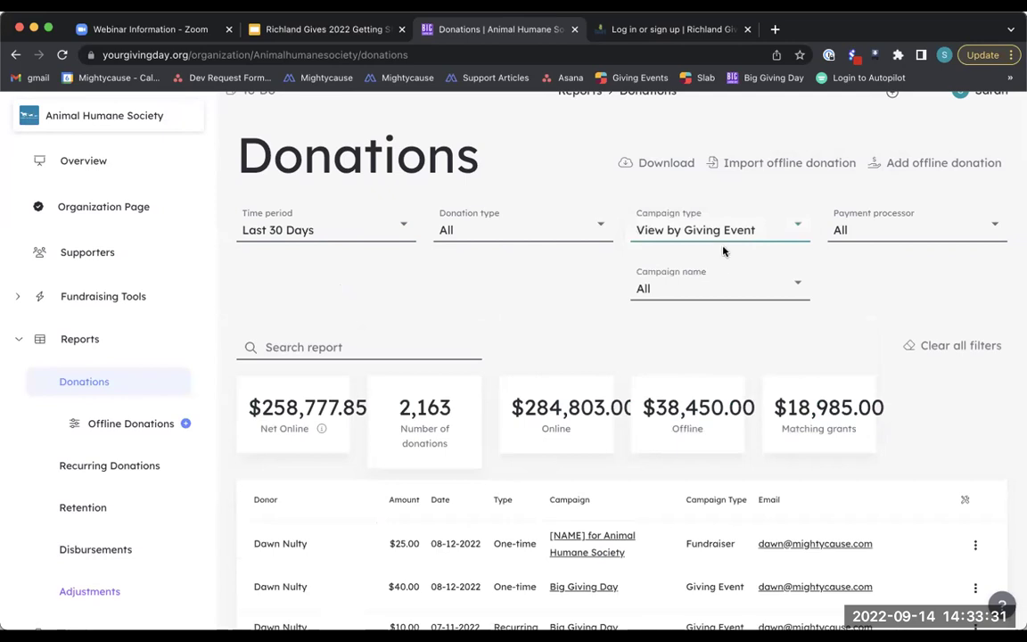
Step: View the campaign name options for giving events and look through the summary totals and the list of donations
{"action": "left_click", "coordinate": [701, 291]}
{"action": "scroll", "coordinate": [709, 370], "scroll_direction": "down", "scroll_amount": 1}
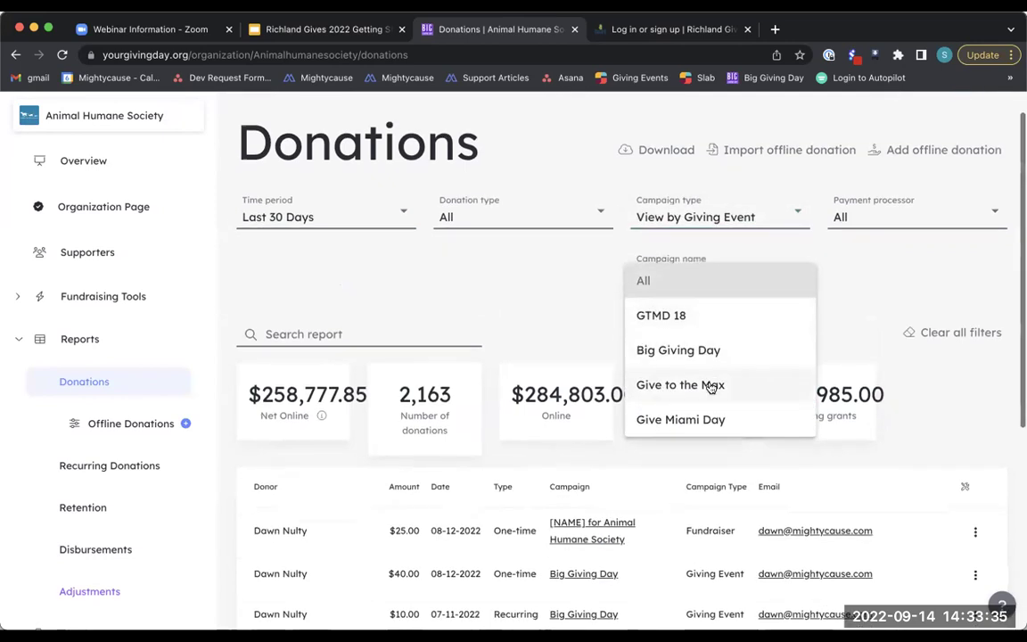
{"action": "left_click", "coordinate": [591, 298]}
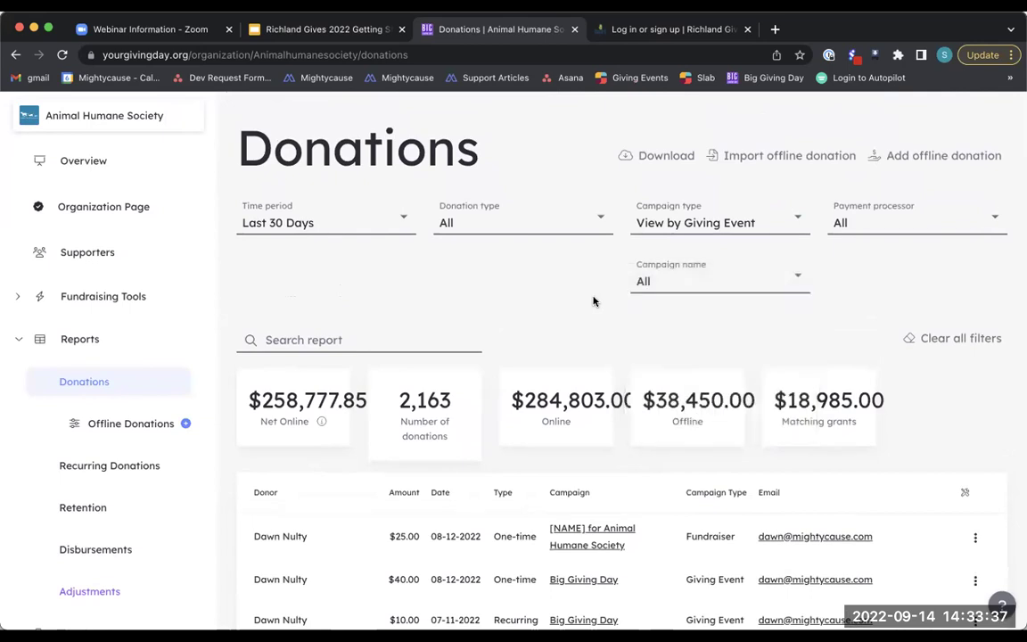
{"action": "scroll", "coordinate": [591, 298], "scroll_direction": "down", "scroll_amount": 3}
{"action": "scroll", "coordinate": [593, 302], "scroll_direction": "down", "scroll_amount": 5}
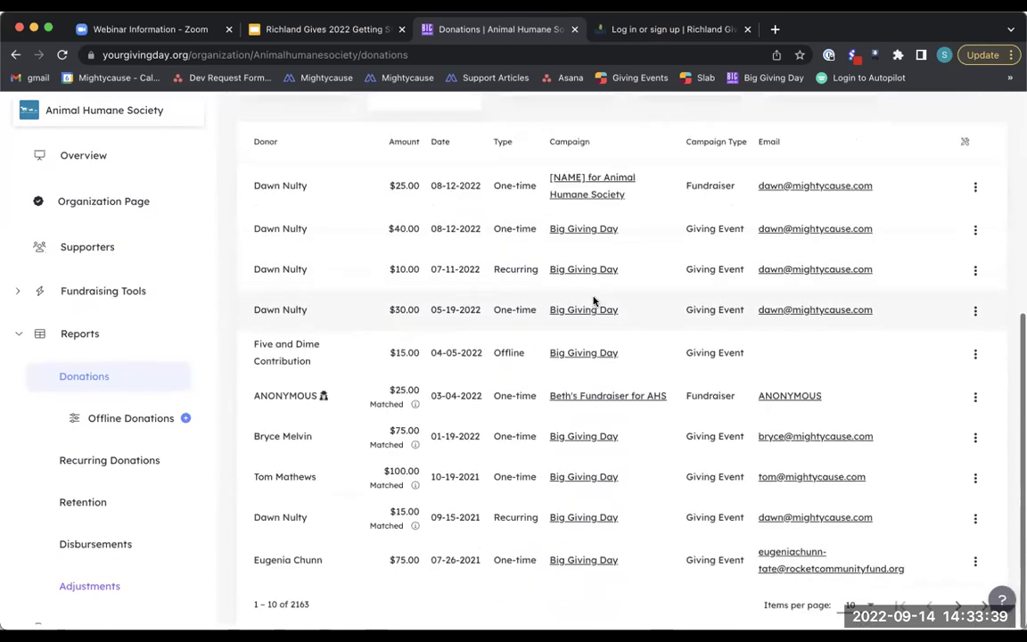
{"action": "scroll", "coordinate": [593, 301], "scroll_direction": "up", "scroll_amount": 5}
{"action": "scroll", "coordinate": [593, 301], "scroll_direction": "up", "scroll_amount": 1}
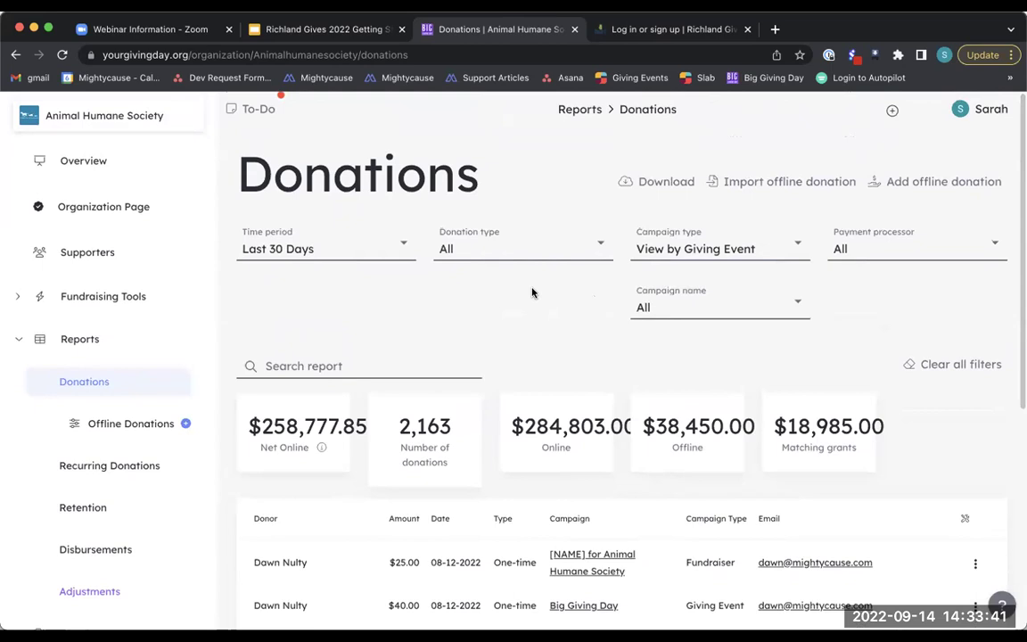
Step: Open the Disbursements report from the Reports overview and check the To-Do list's required and recommended items
{"action": "left_click", "coordinate": [86, 339]}
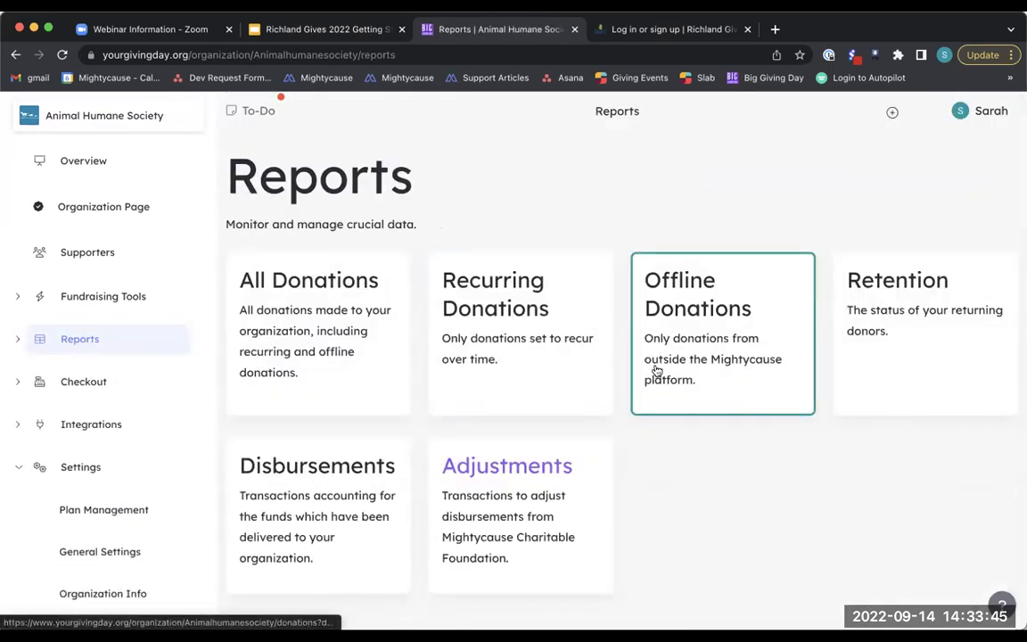
{"action": "left_click", "coordinate": [312, 496]}
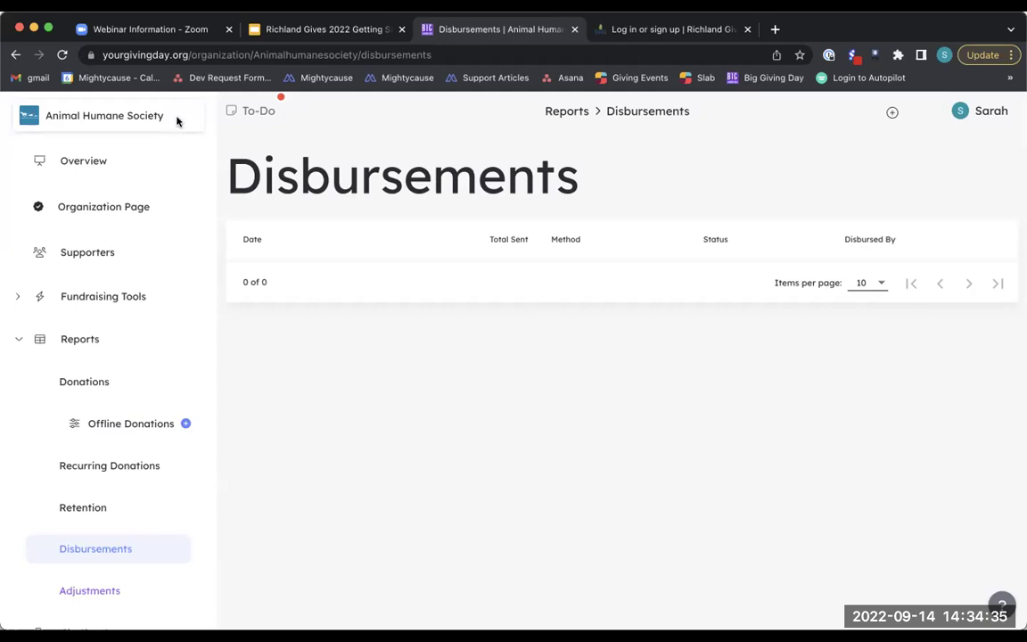
{"action": "left_click", "coordinate": [249, 111]}
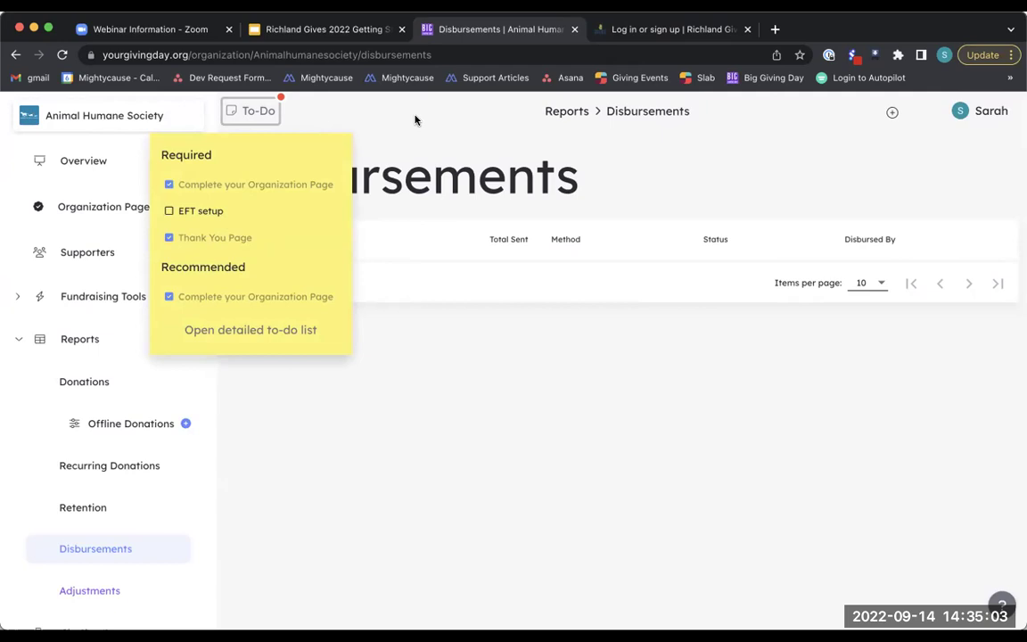
{"action": "left_click", "coordinate": [266, 111]}
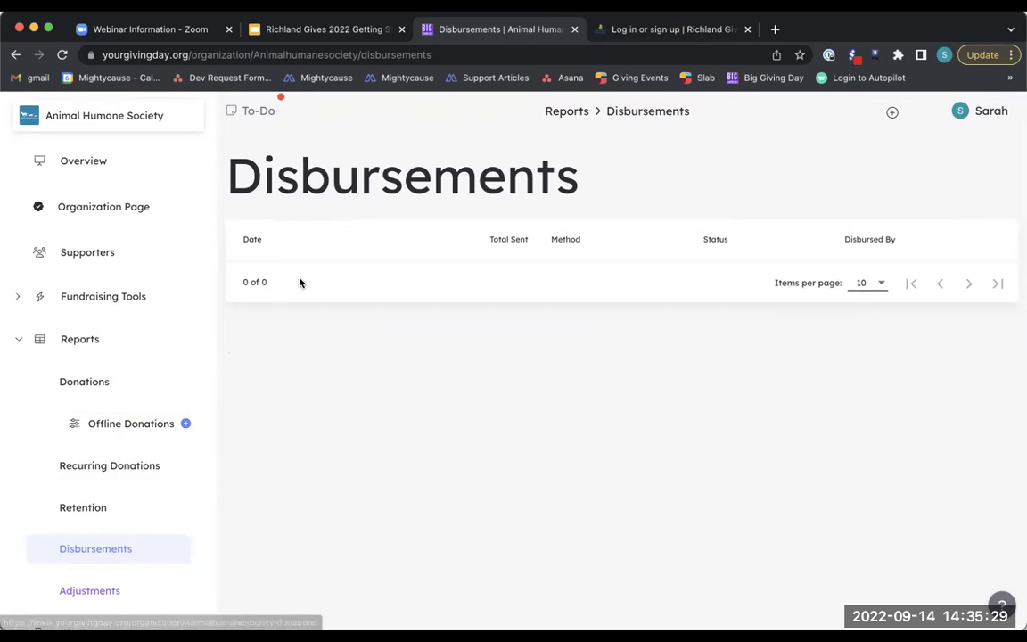
Step: Open the All Donations report from Reports and filter it to Offline Donations for This Year-to-Date
{"action": "left_click", "coordinate": [79, 341]}
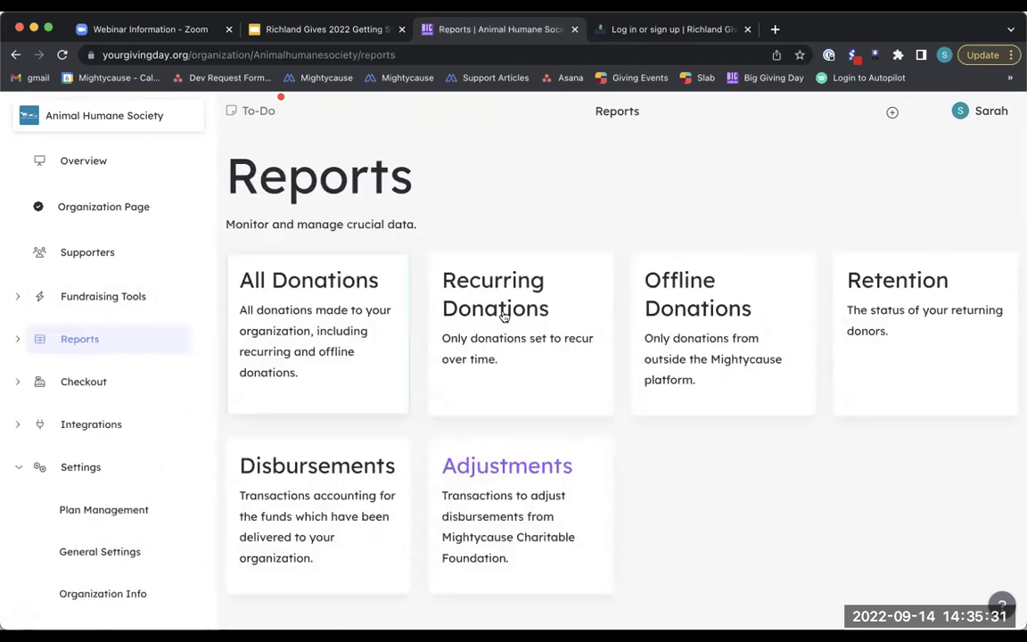
{"action": "left_click", "coordinate": [360, 328]}
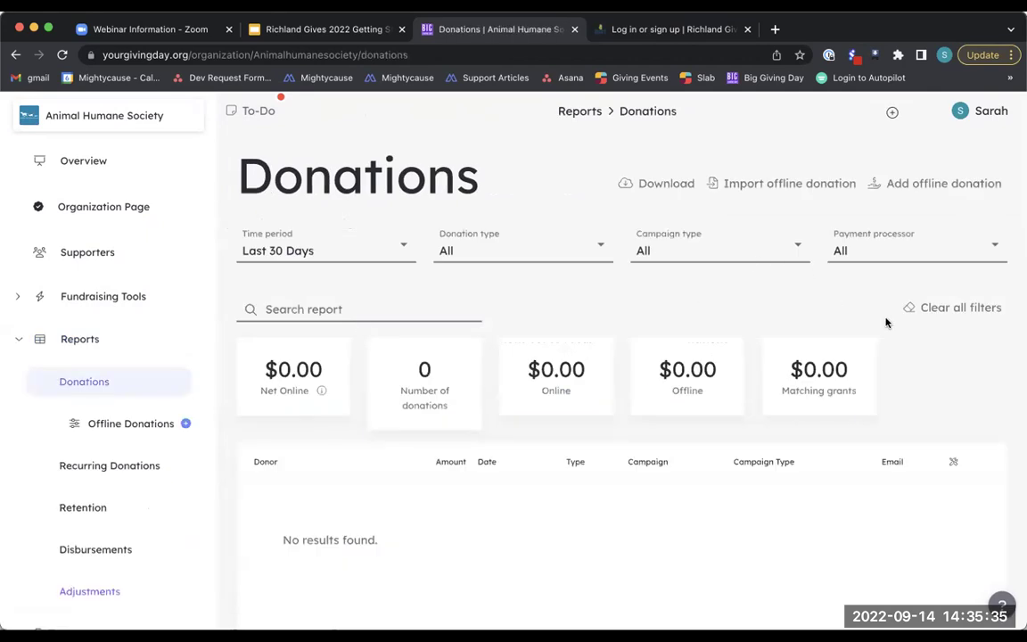
{"action": "scroll", "coordinate": [395, 264], "scroll_direction": "down", "scroll_amount": 1}
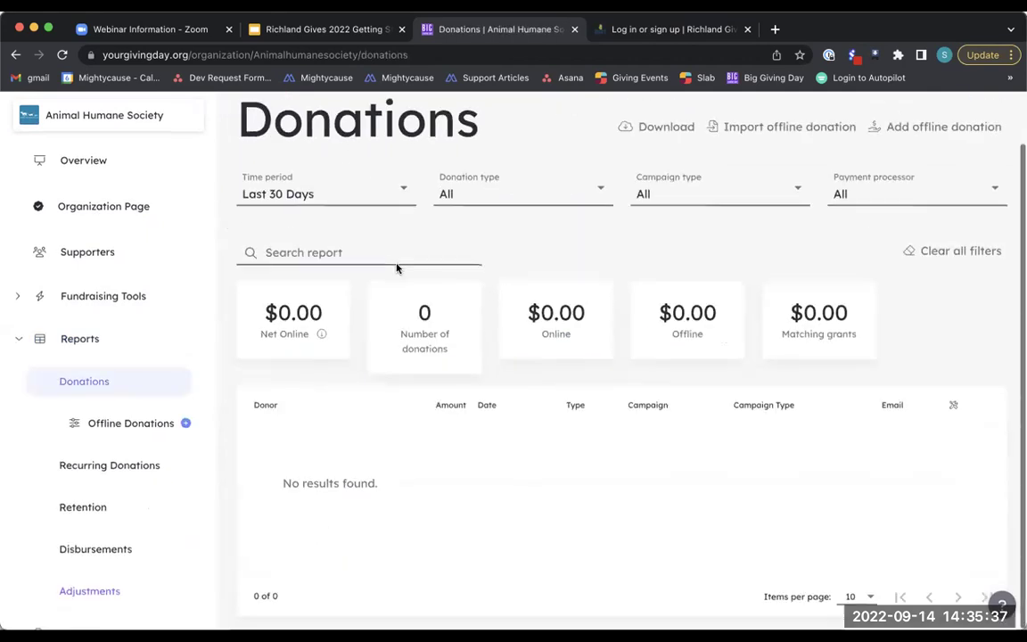
{"action": "left_click", "coordinate": [495, 195]}
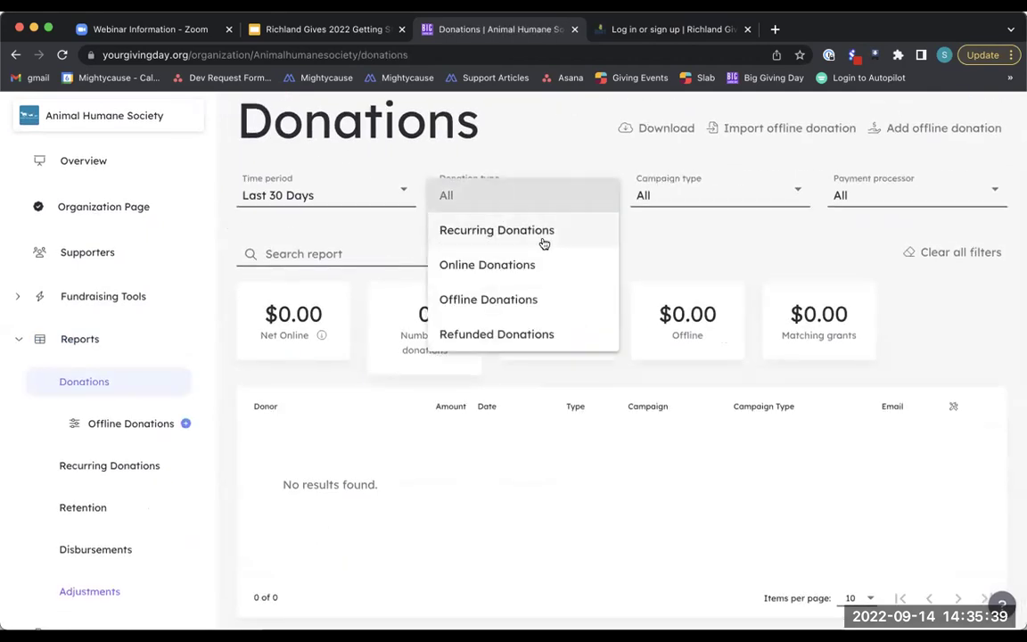
{"action": "left_click", "coordinate": [527, 297]}
{"action": "left_click", "coordinate": [355, 211]}
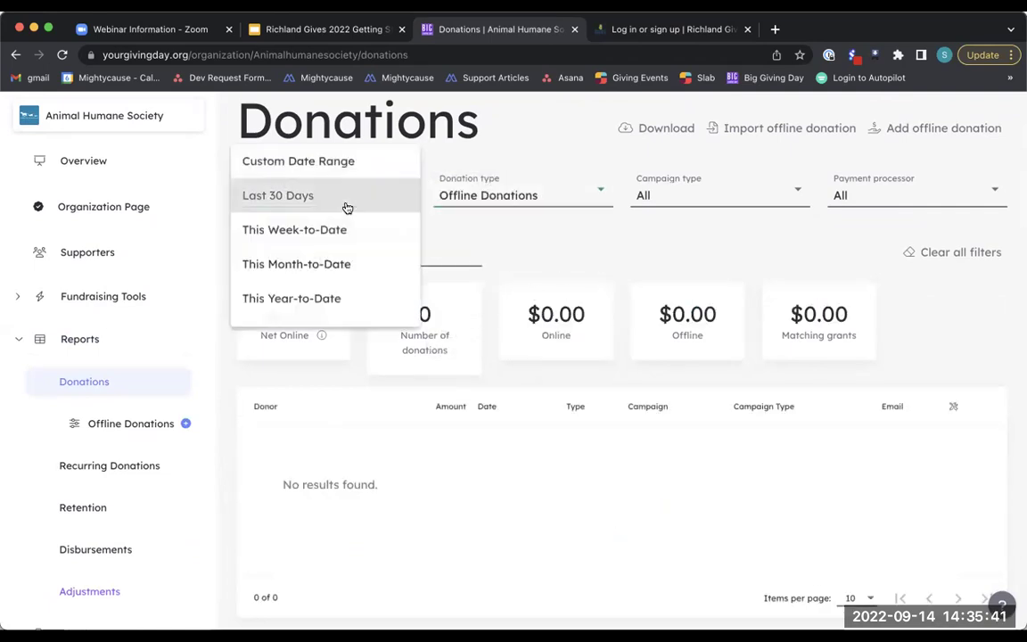
{"action": "left_click", "coordinate": [321, 297]}
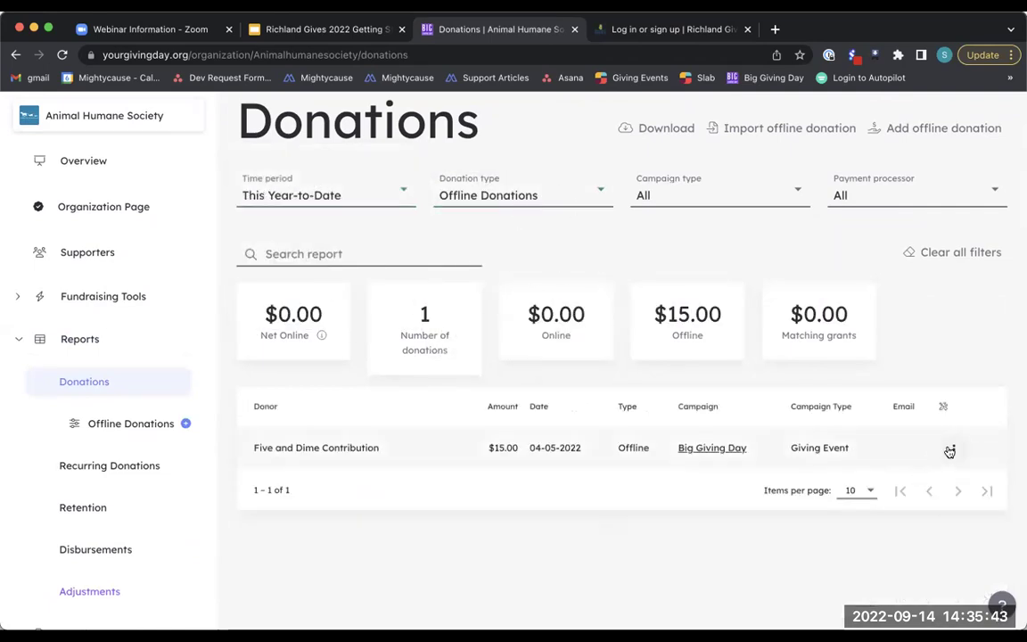
Step: View the row options of the offline donation and the fields of the Add An Offline Donation form without submitting anything
{"action": "left_click", "coordinate": [953, 448]}
{"action": "left_click", "coordinate": [989, 363]}
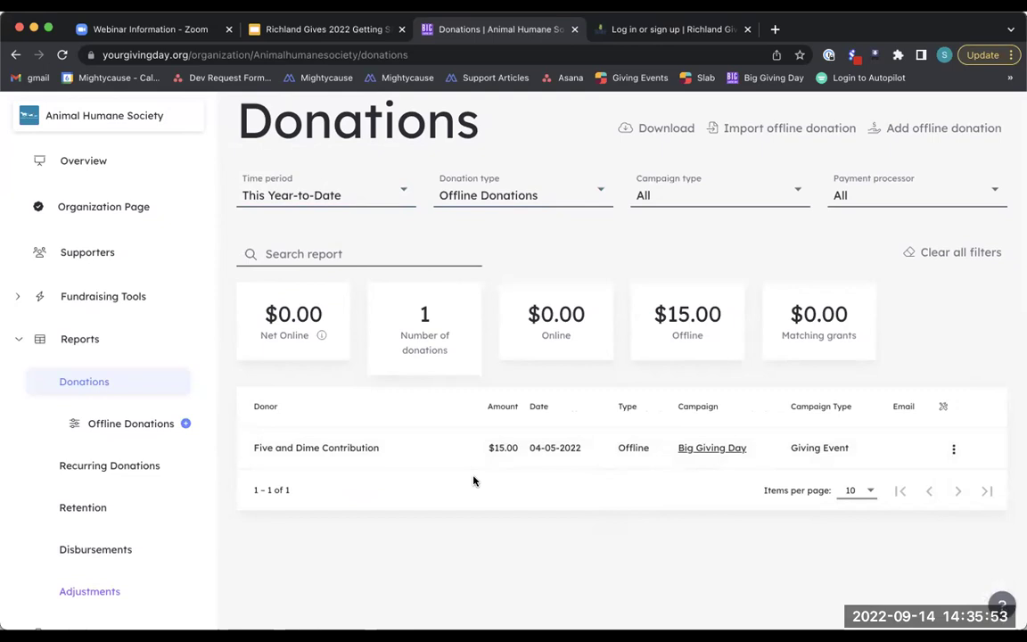
{"action": "left_click", "coordinate": [950, 128]}
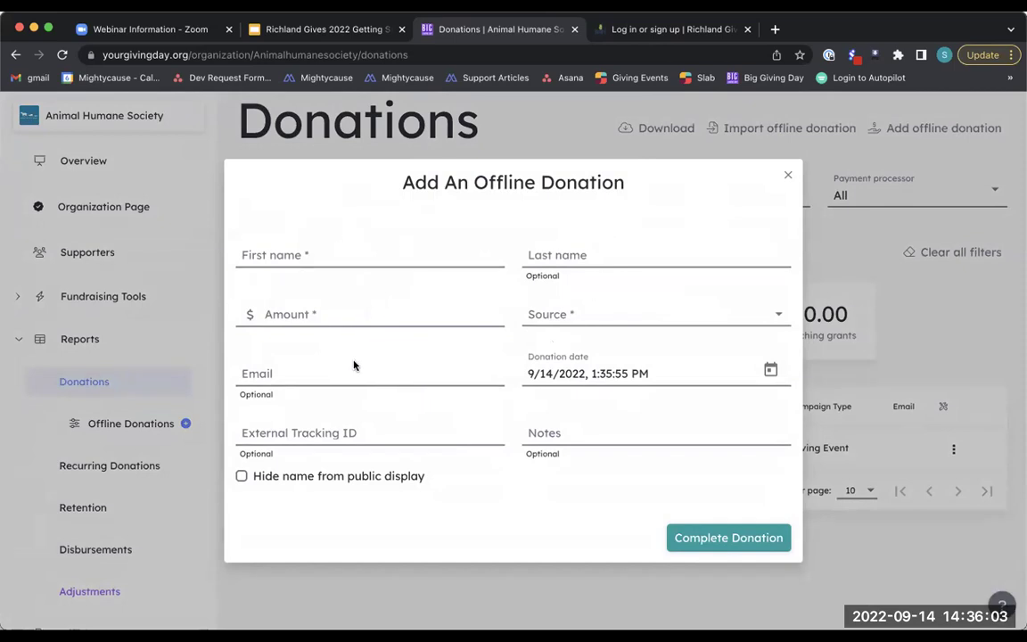
{"action": "left_click", "coordinate": [285, 369]}
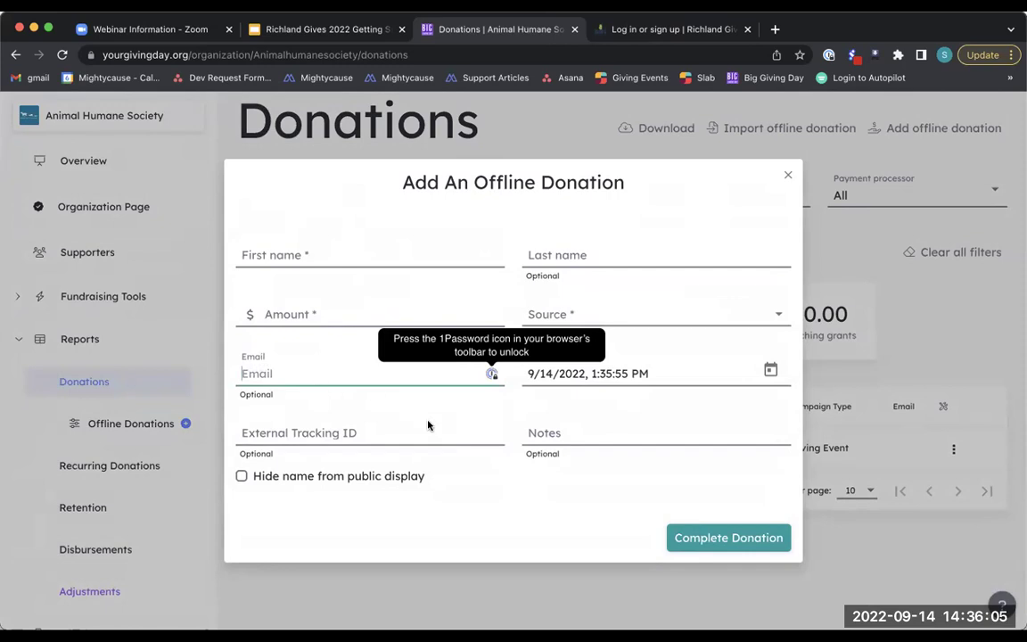
{"action": "scroll", "coordinate": [550, 483], "scroll_direction": "down", "scroll_amount": 1}
{"action": "left_click", "coordinate": [788, 175]}
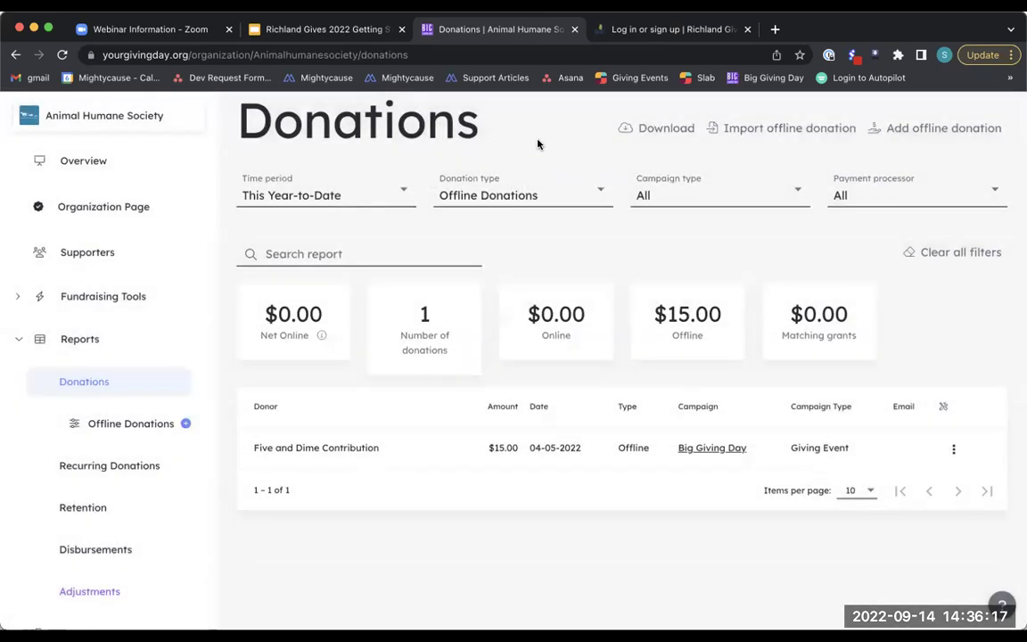
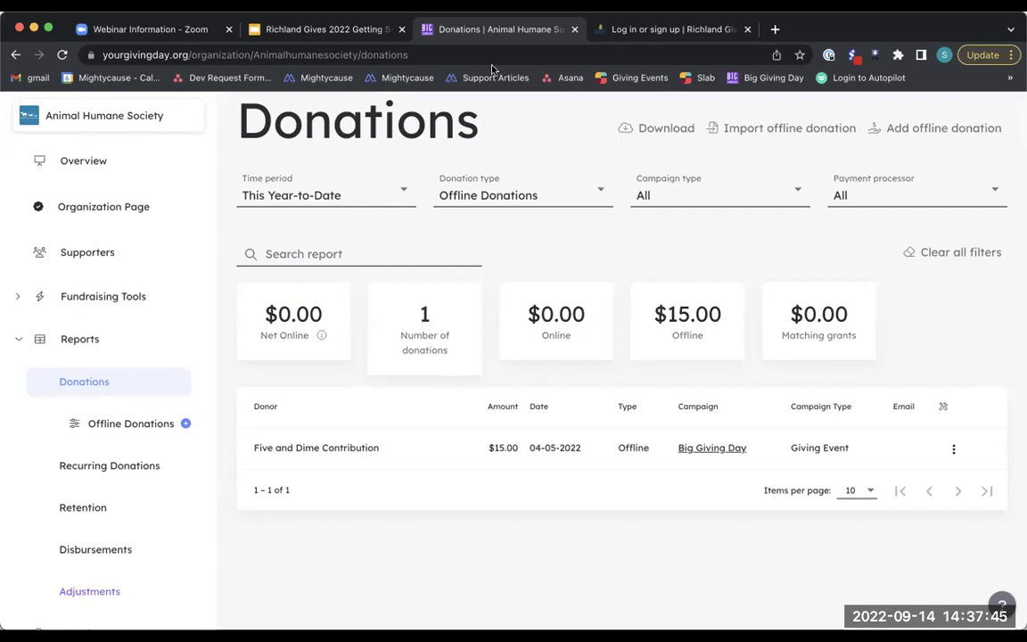
Step: View the Reports overview and the Settings overview
{"action": "scroll", "coordinate": [147, 443], "scroll_direction": "down", "scroll_amount": 4}
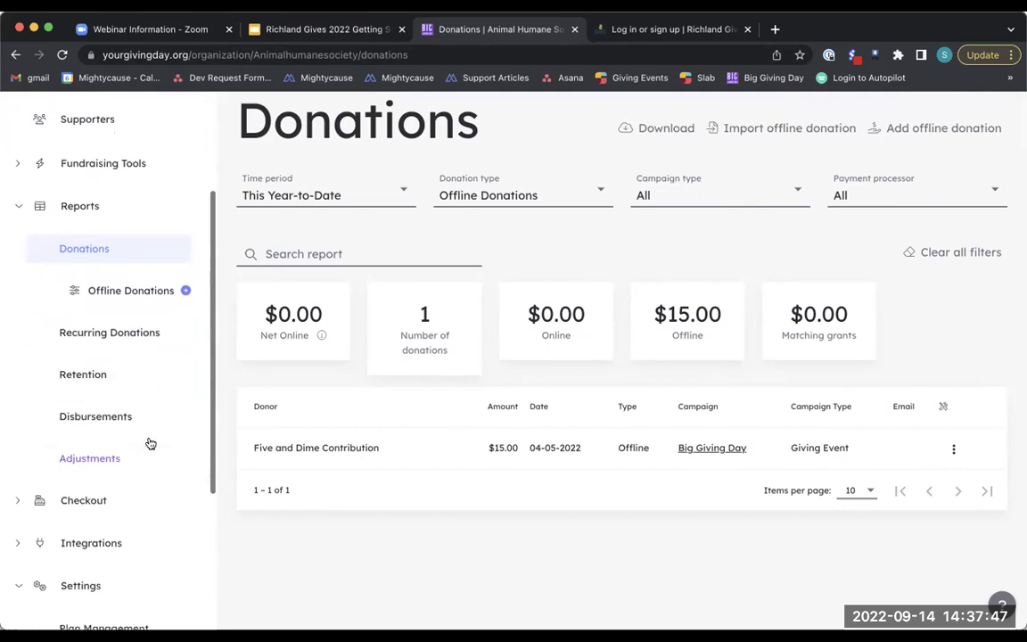
{"action": "scroll", "coordinate": [60, 516], "scroll_direction": "up", "scroll_amount": 3}
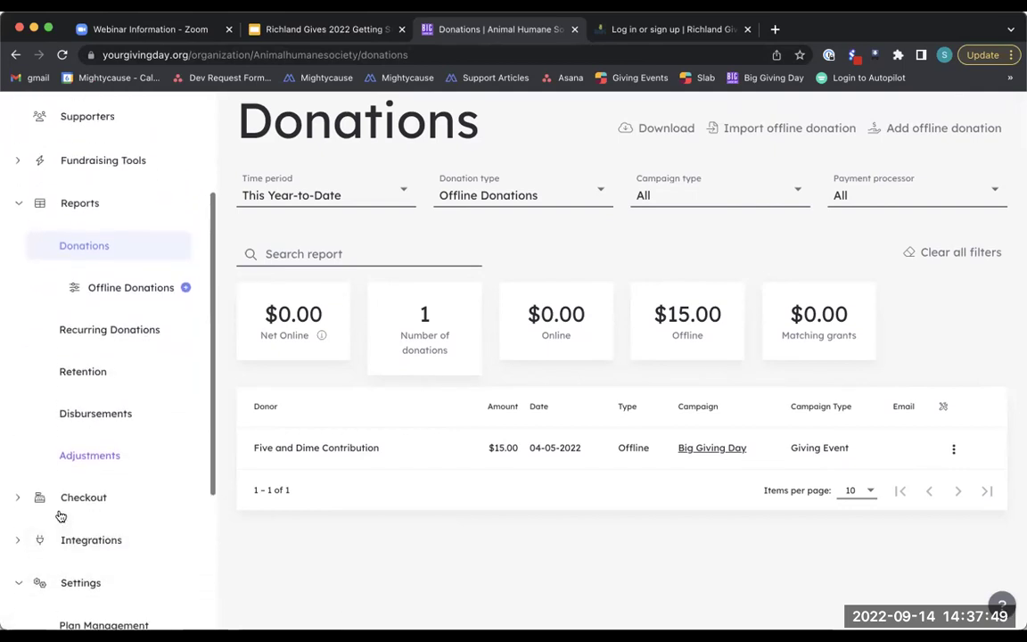
{"action": "left_click", "coordinate": [66, 206]}
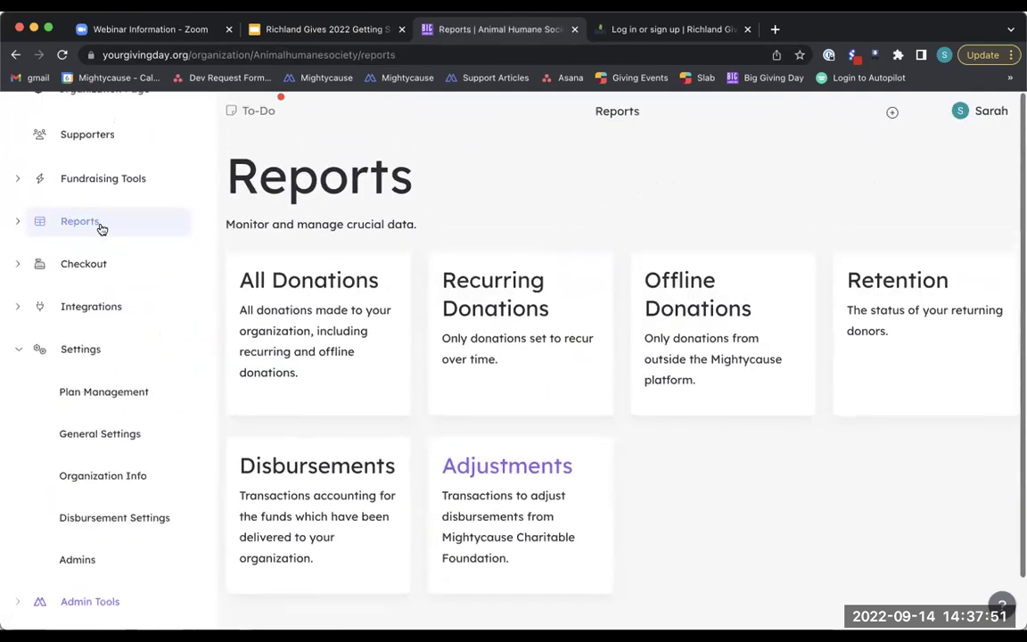
{"action": "left_click", "coordinate": [82, 351]}
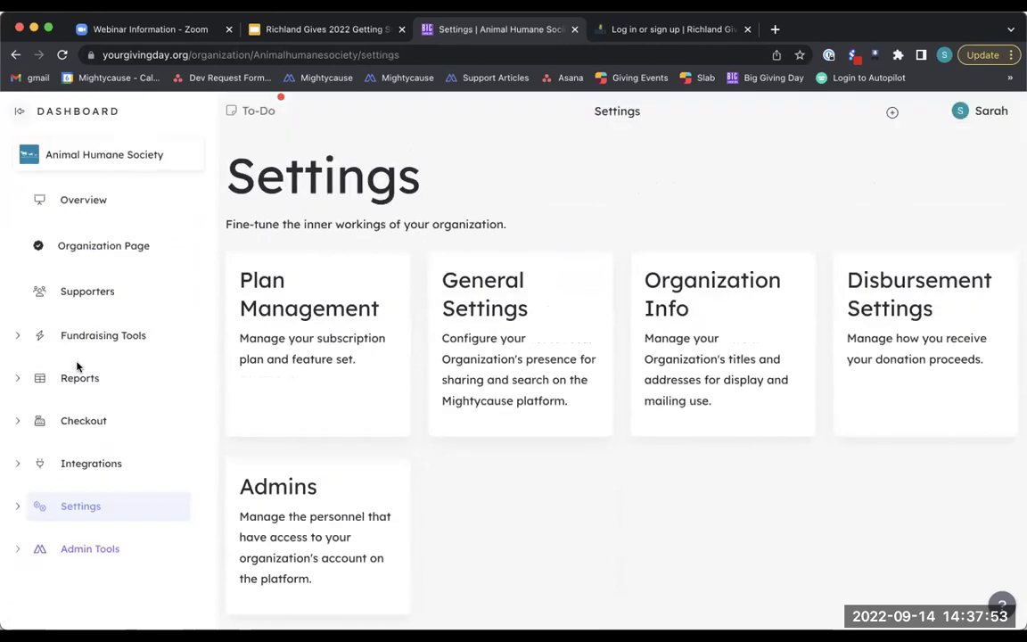
Step: Open the Thank-you Page from the Checkout overview and review its donor message, video and editing tools
{"action": "left_click", "coordinate": [94, 422]}
{"action": "left_click", "coordinate": [534, 301]}
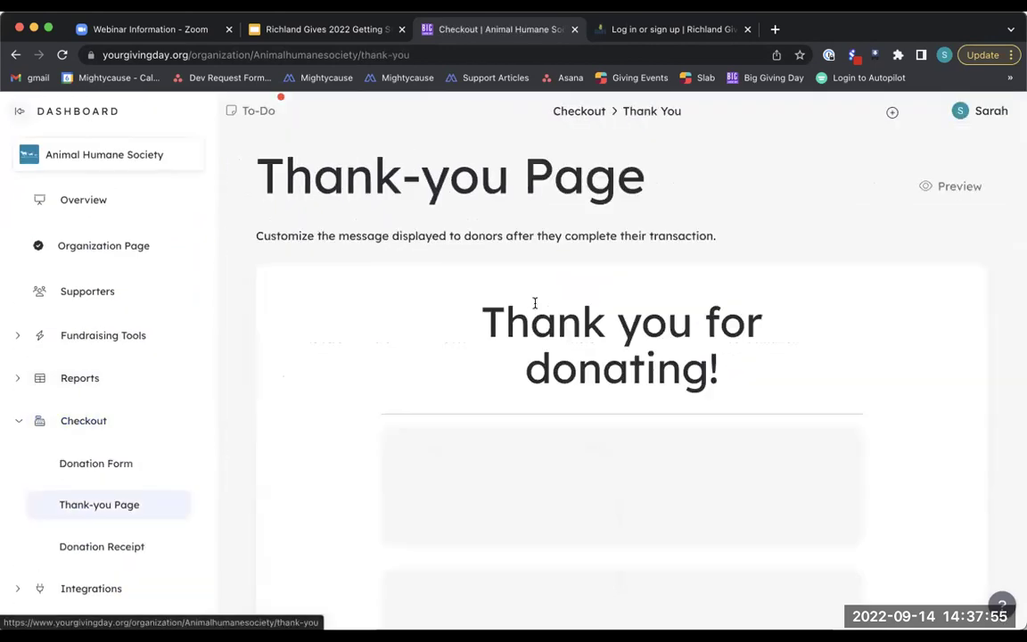
{"action": "scroll", "coordinate": [535, 303], "scroll_direction": "down", "scroll_amount": 3}
{"action": "scroll", "coordinate": [535, 304], "scroll_direction": "down", "scroll_amount": 1}
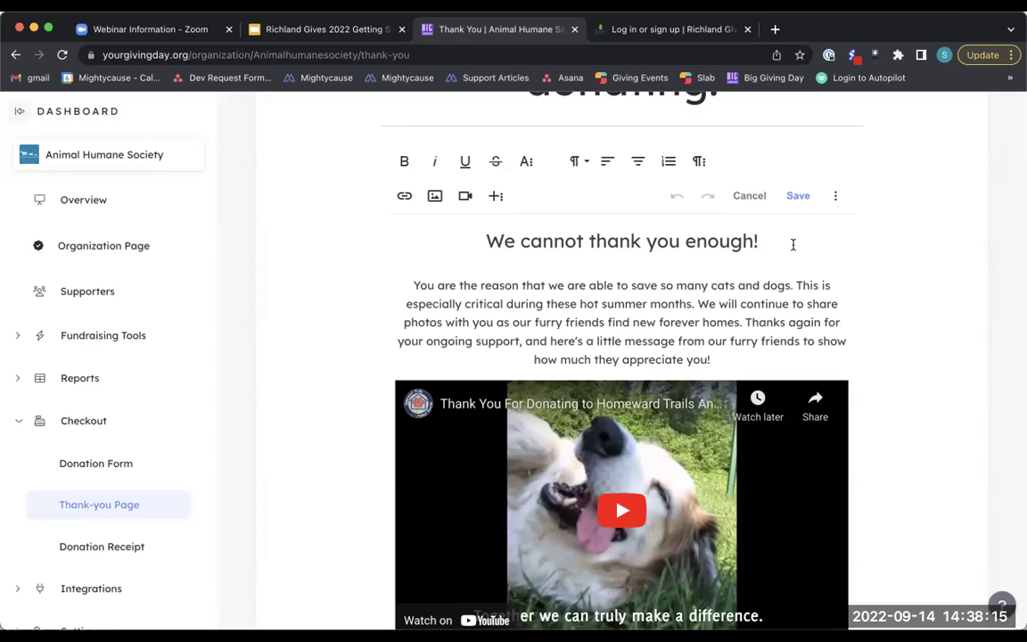
{"action": "scroll", "coordinate": [792, 246], "scroll_direction": "up", "scroll_amount": 2}
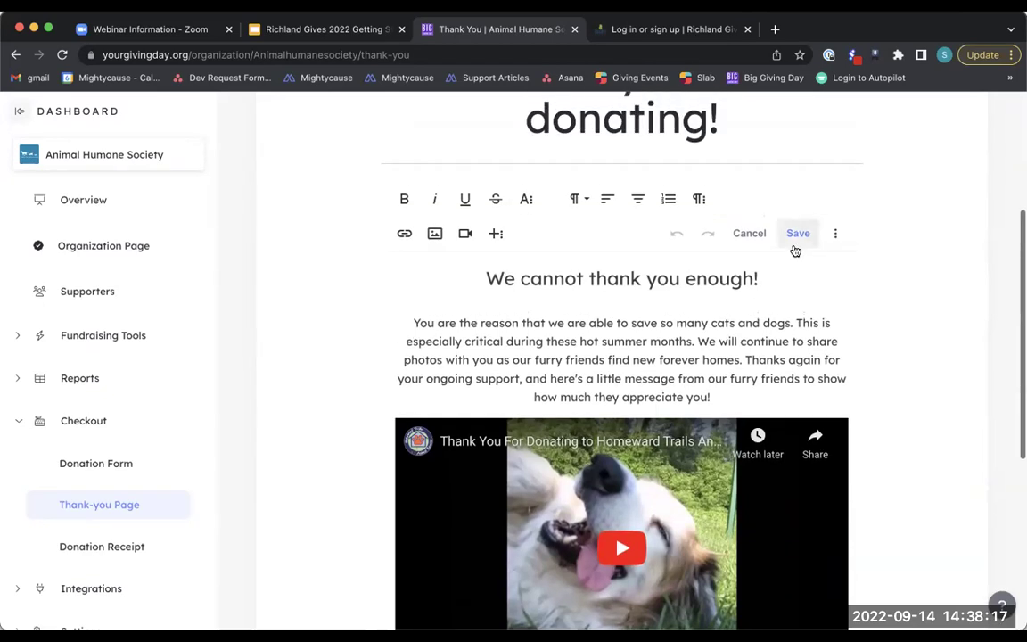
{"action": "scroll", "coordinate": [807, 280], "scroll_direction": "up", "scroll_amount": 1}
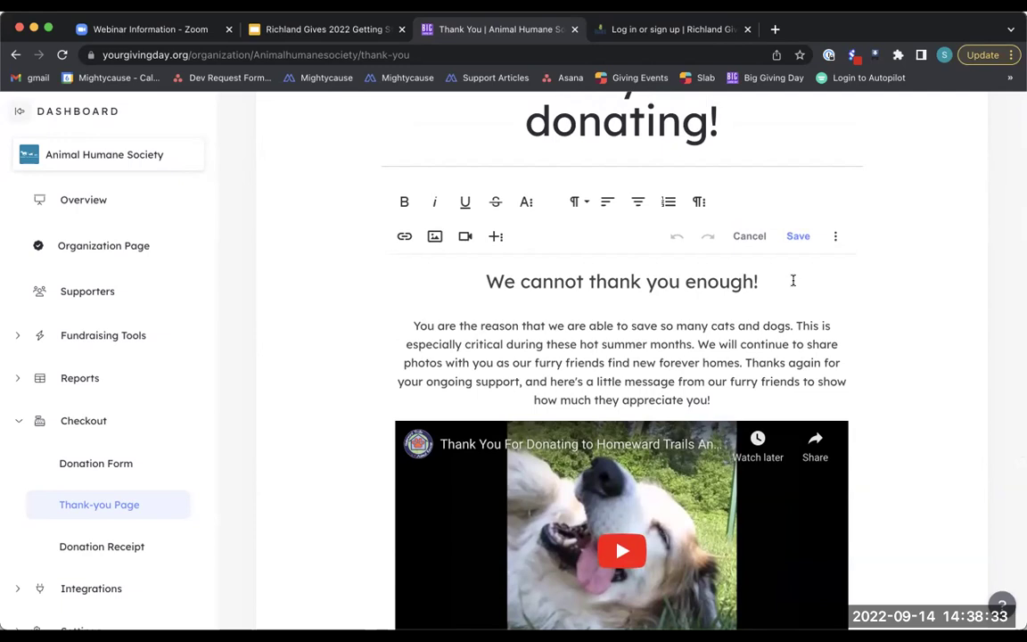
Step: Go back through the Checkout and Reports overviews and open the Retention report
{"action": "left_click", "coordinate": [79, 425]}
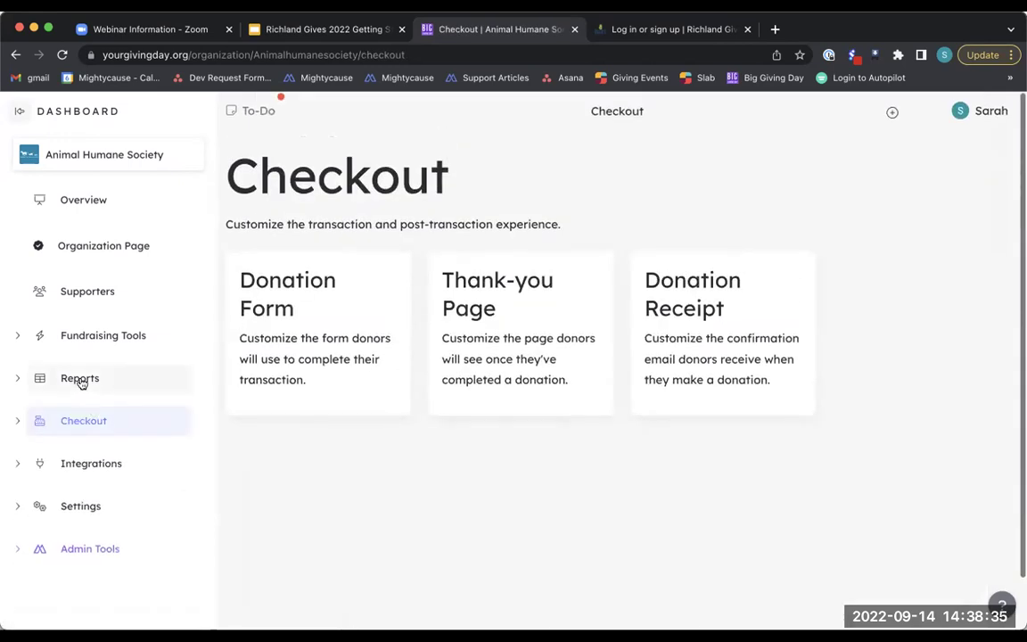
{"action": "left_click", "coordinate": [80, 380]}
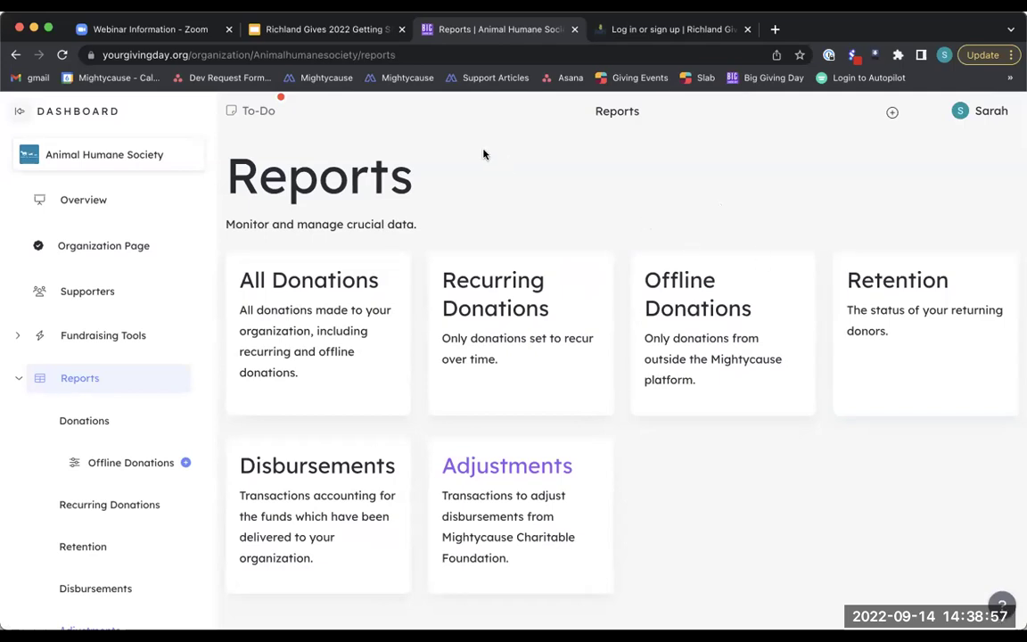
{"action": "left_click", "coordinate": [911, 283]}
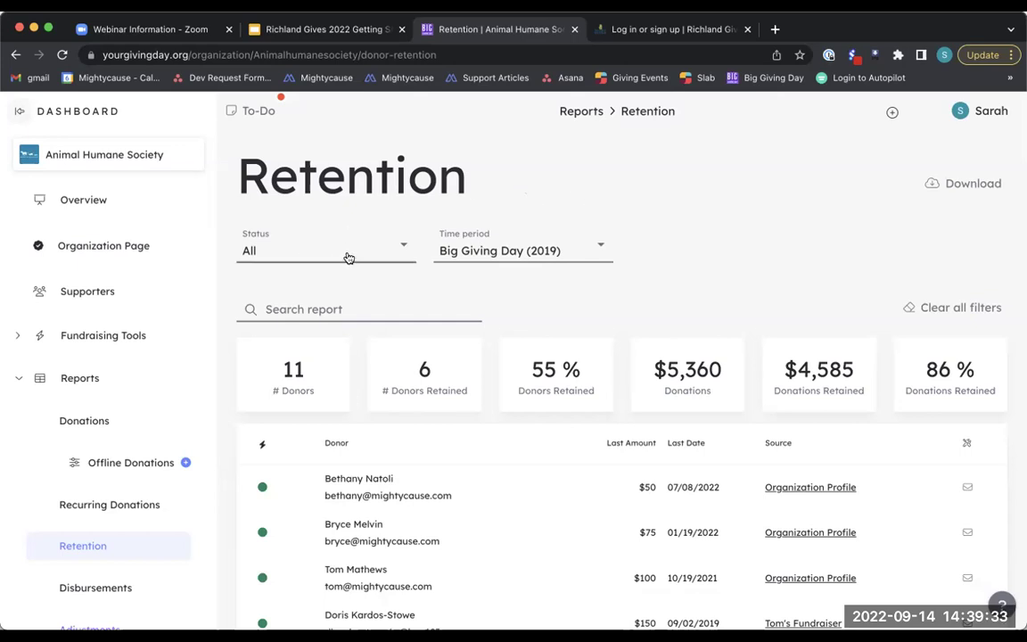
Step: Filter the Retention report by Retained, switch the status to Not Retained, and view the time period options without changing them
{"action": "left_click", "coordinate": [385, 255]}
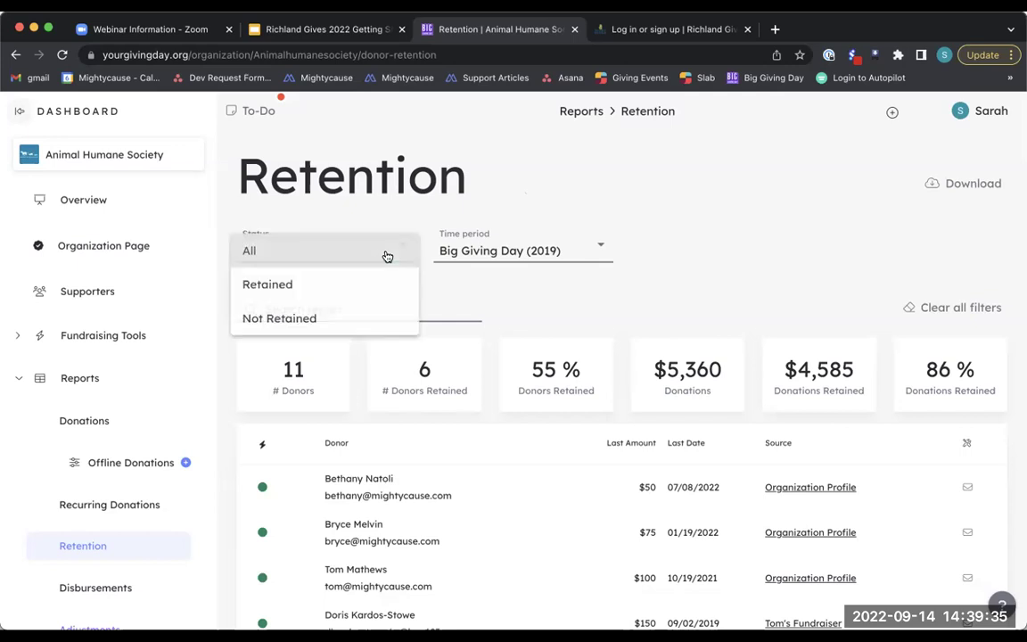
{"action": "left_click", "coordinate": [292, 287]}
{"action": "left_click", "coordinate": [374, 256]}
{"action": "left_click", "coordinate": [375, 282]}
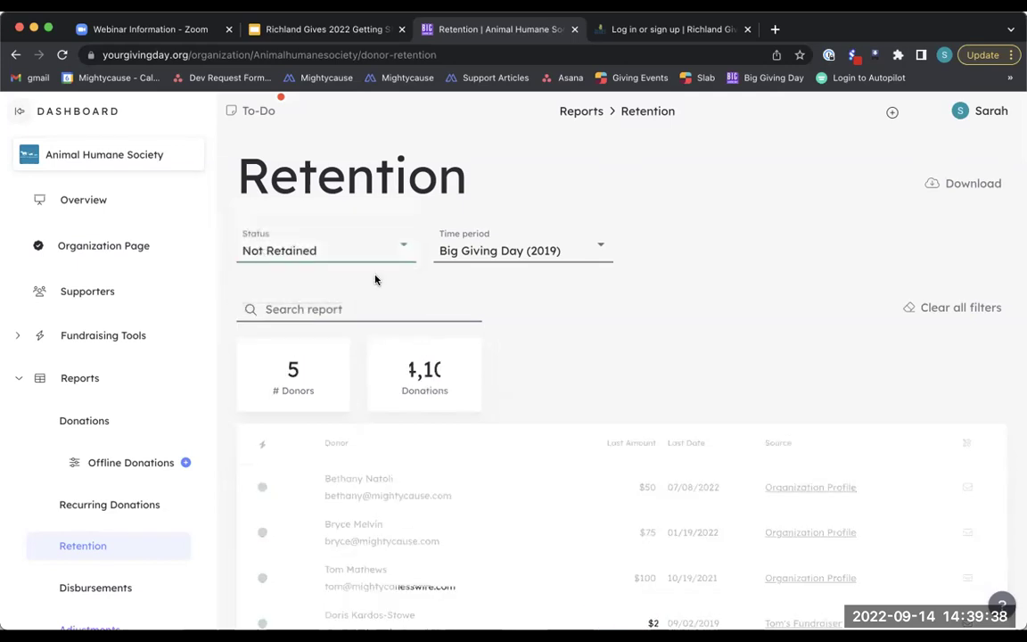
{"action": "left_click", "coordinate": [479, 254]}
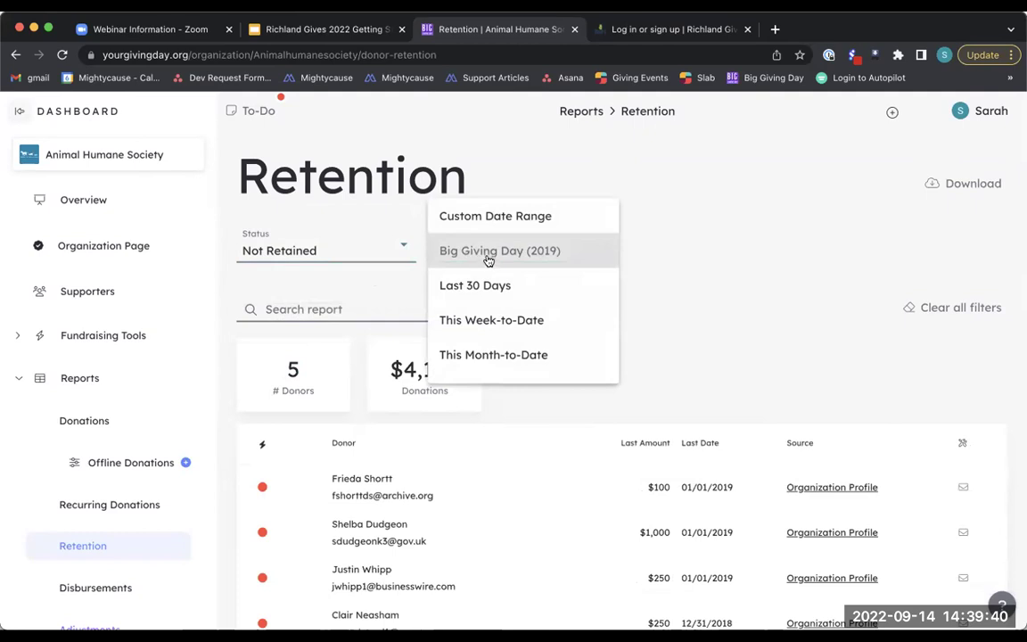
{"action": "left_click", "coordinate": [675, 266]}
{"action": "left_click", "coordinate": [340, 256]}
{"action": "left_click", "coordinate": [340, 256]}
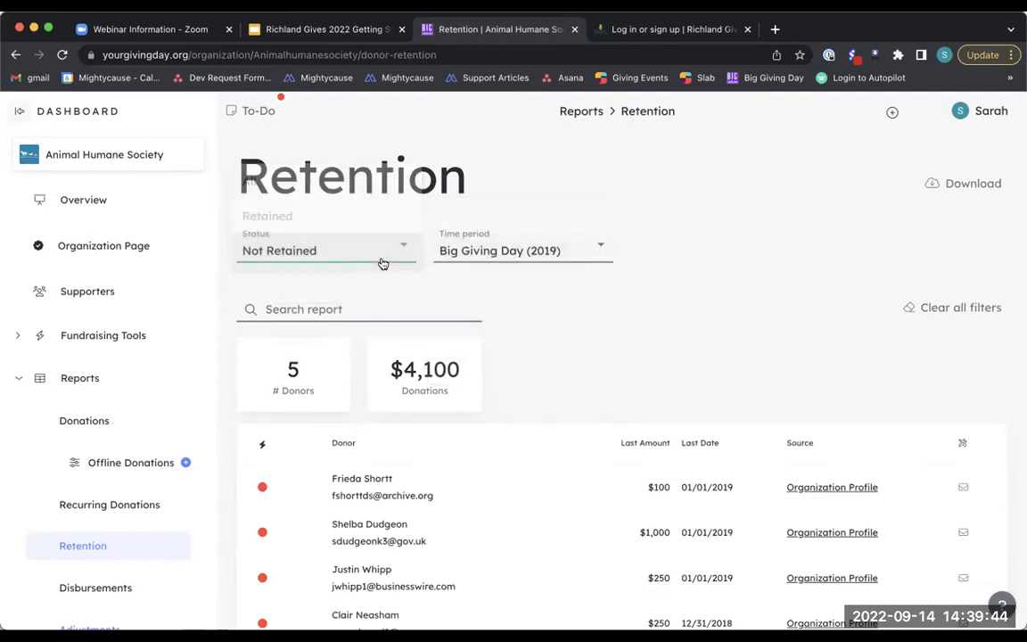
Step: Set the Retention report's time period to Custom Date Range and look through its date fields and donor list
{"action": "left_click", "coordinate": [522, 257]}
{"action": "left_click", "coordinate": [514, 209]}
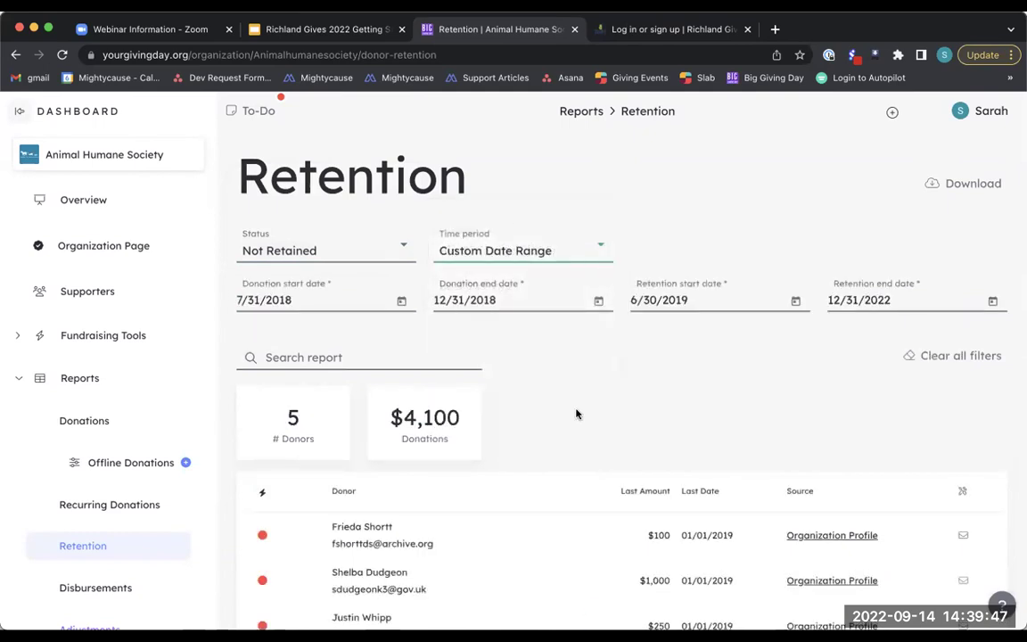
{"action": "scroll", "coordinate": [576, 414], "scroll_direction": "down", "scroll_amount": 3}
{"action": "scroll", "coordinate": [688, 294], "scroll_direction": "up", "scroll_amount": 2}
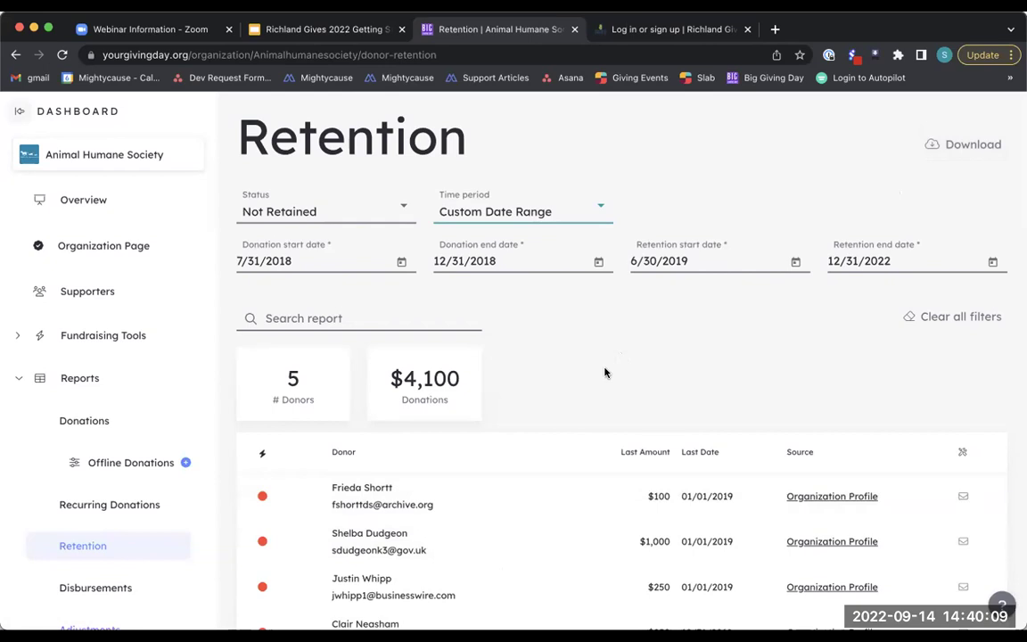
{"action": "scroll", "coordinate": [605, 373], "scroll_direction": "up", "scroll_amount": 1}
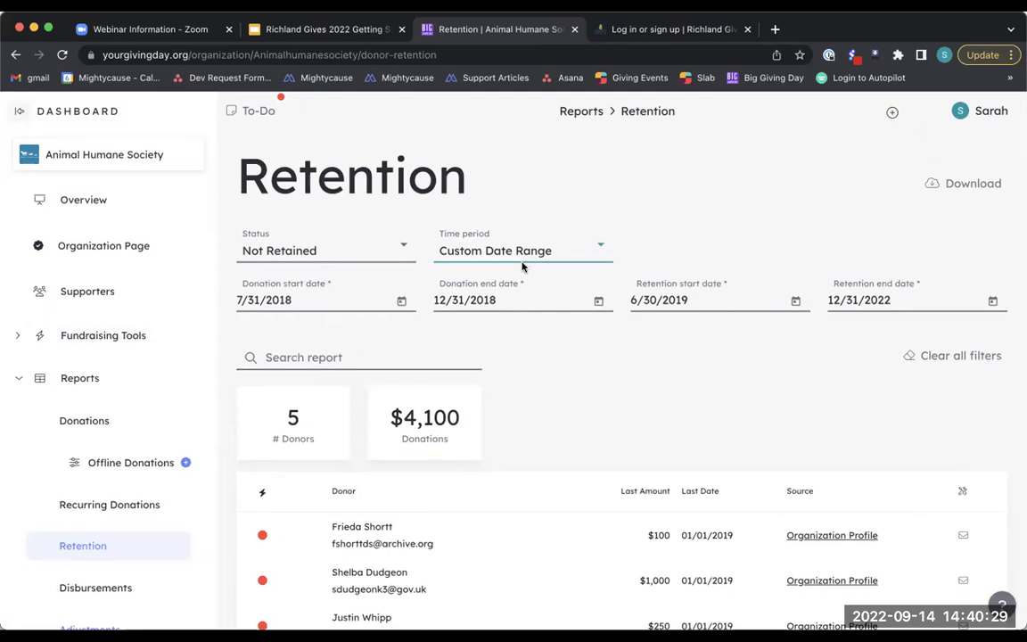
Step: Open the Offline Donations report from Reports and view the Add An Offline Donation form, closing it without adding an entry
{"action": "left_click", "coordinate": [77, 378]}
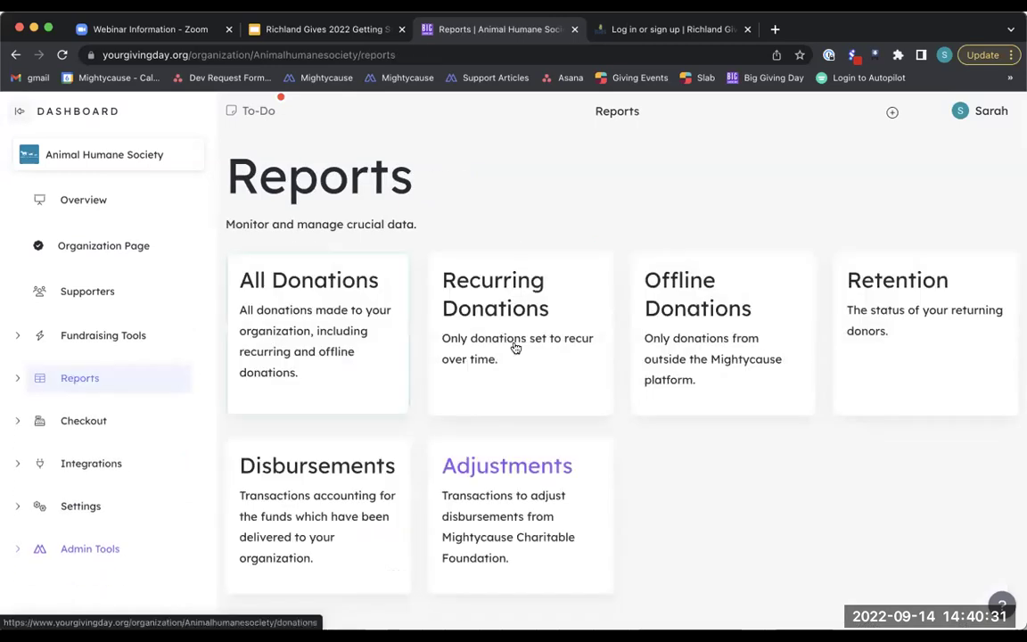
{"action": "left_click", "coordinate": [701, 316]}
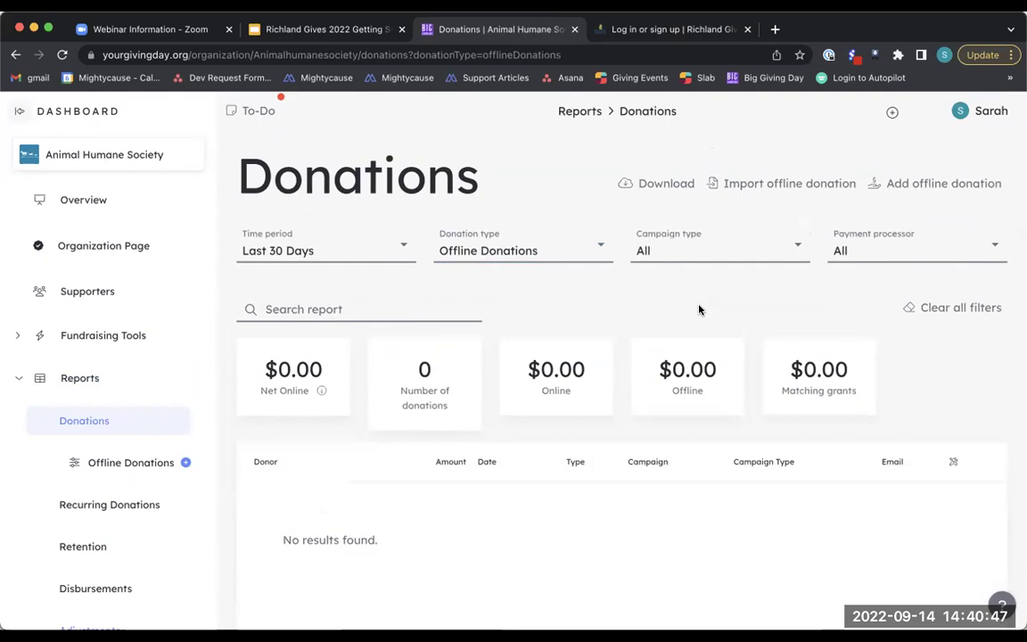
{"action": "left_click", "coordinate": [955, 188]}
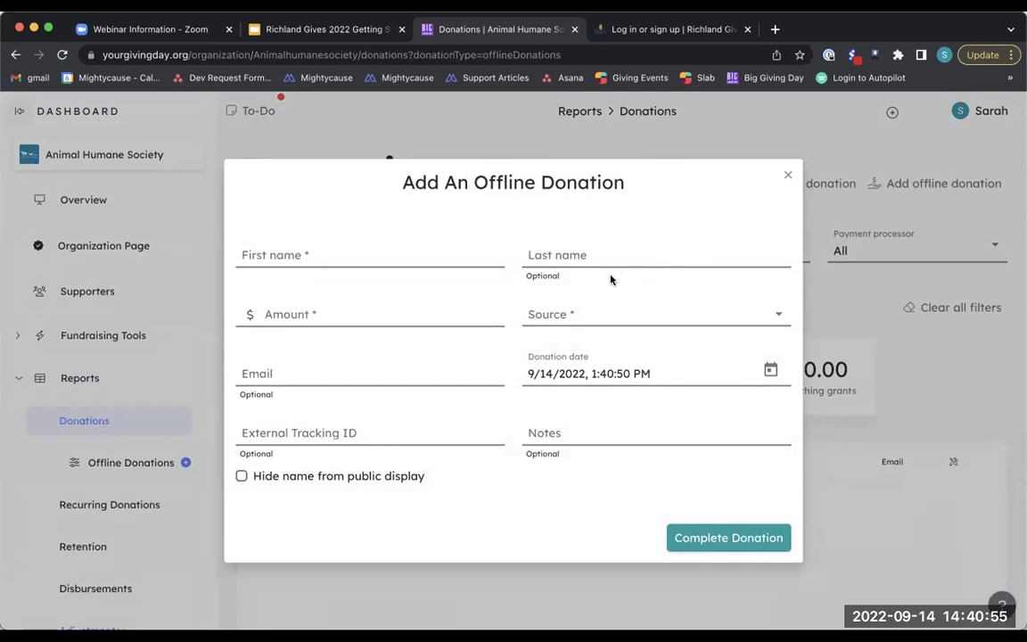
{"action": "left_click", "coordinate": [312, 255]}
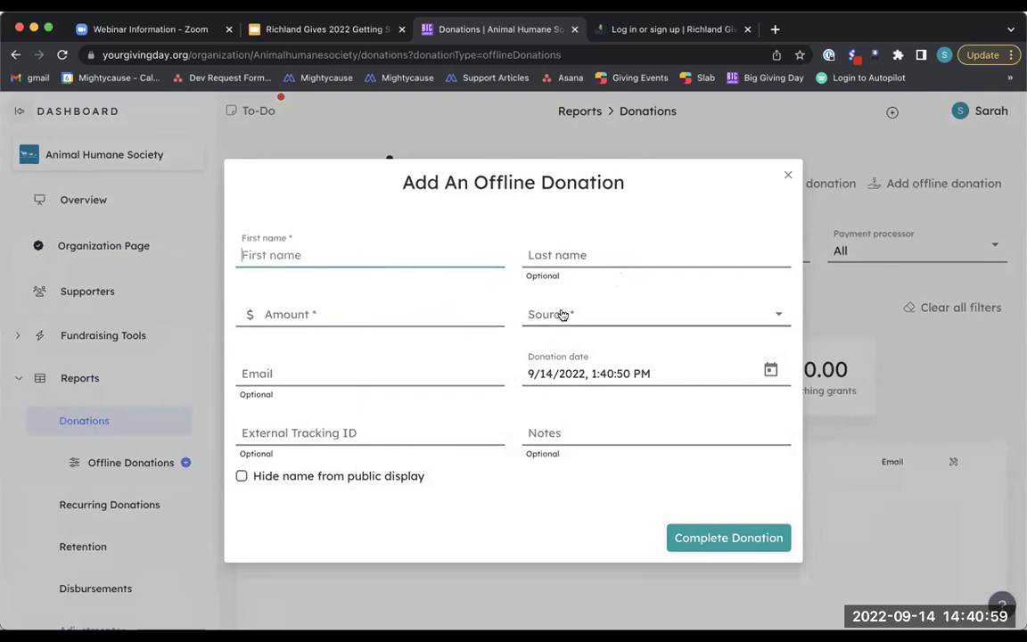
{"action": "left_click", "coordinate": [357, 314]}
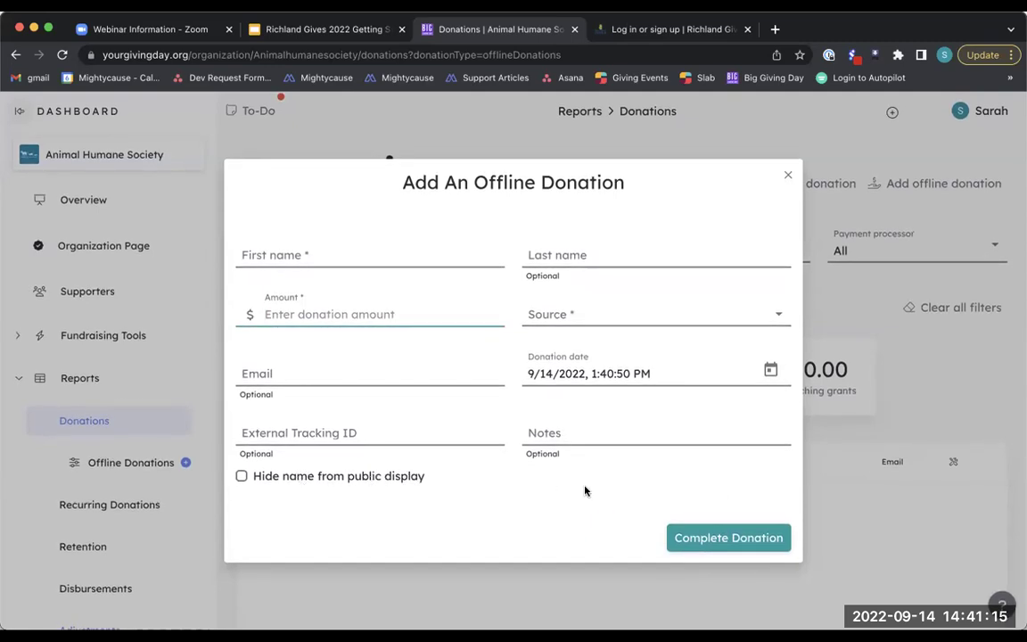
{"action": "left_click", "coordinate": [785, 172]}
{"action": "scroll", "coordinate": [399, 330], "scroll_direction": "down", "scroll_amount": 1}
{"action": "scroll", "coordinate": [400, 330], "scroll_direction": "down", "scroll_amount": 2}
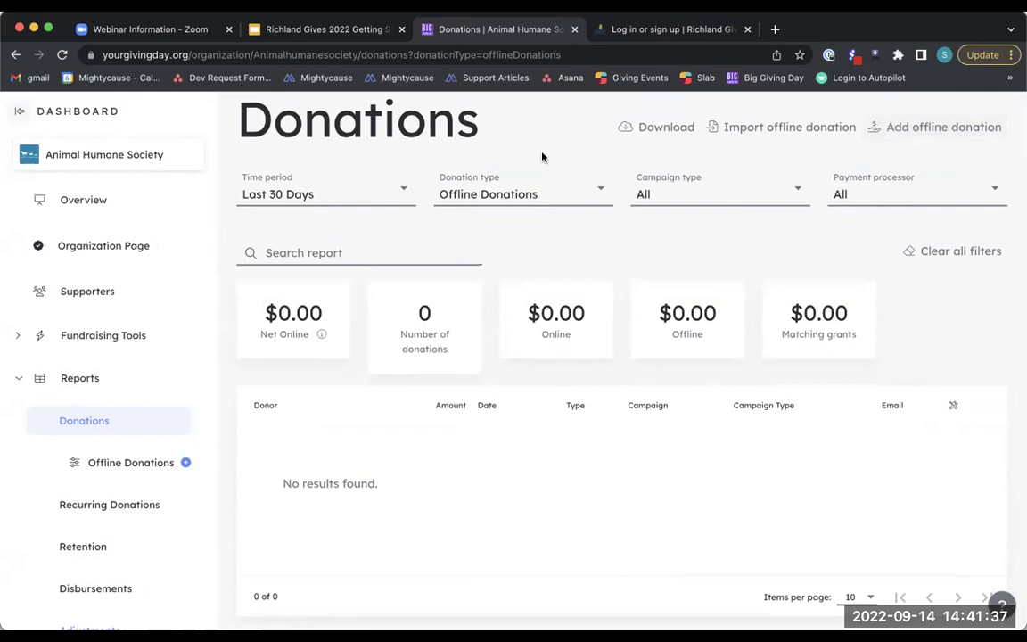
Step: View the donation type, time period and campaign type filter options on the Donations report without changing them
{"action": "left_click", "coordinate": [550, 201]}
{"action": "left_click", "coordinate": [528, 309]}
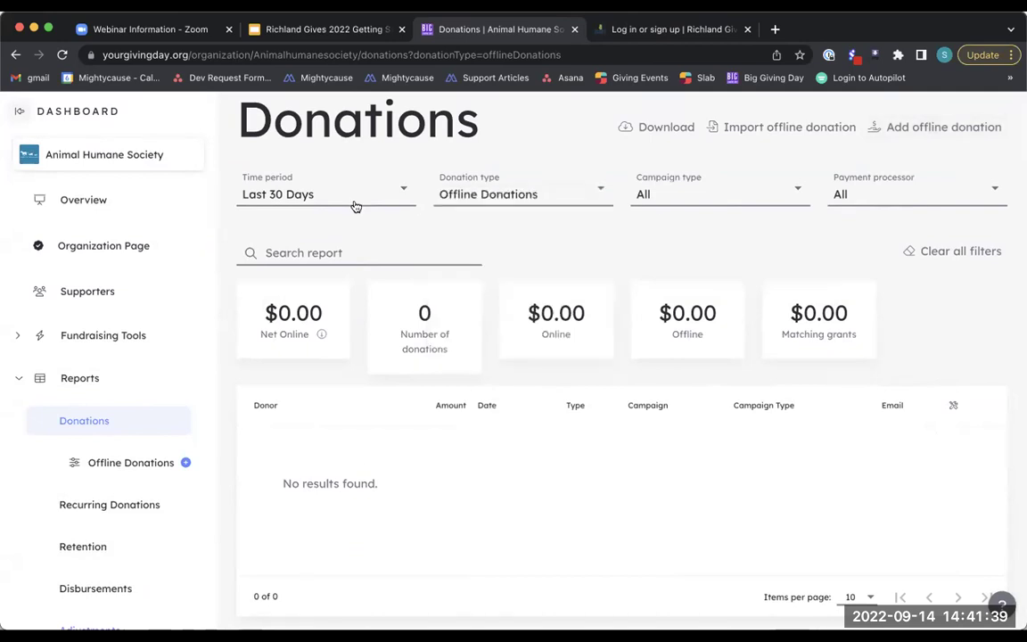
{"action": "left_click", "coordinate": [323, 188]}
{"action": "left_click", "coordinate": [681, 185]}
{"action": "left_click", "coordinate": [683, 190]}
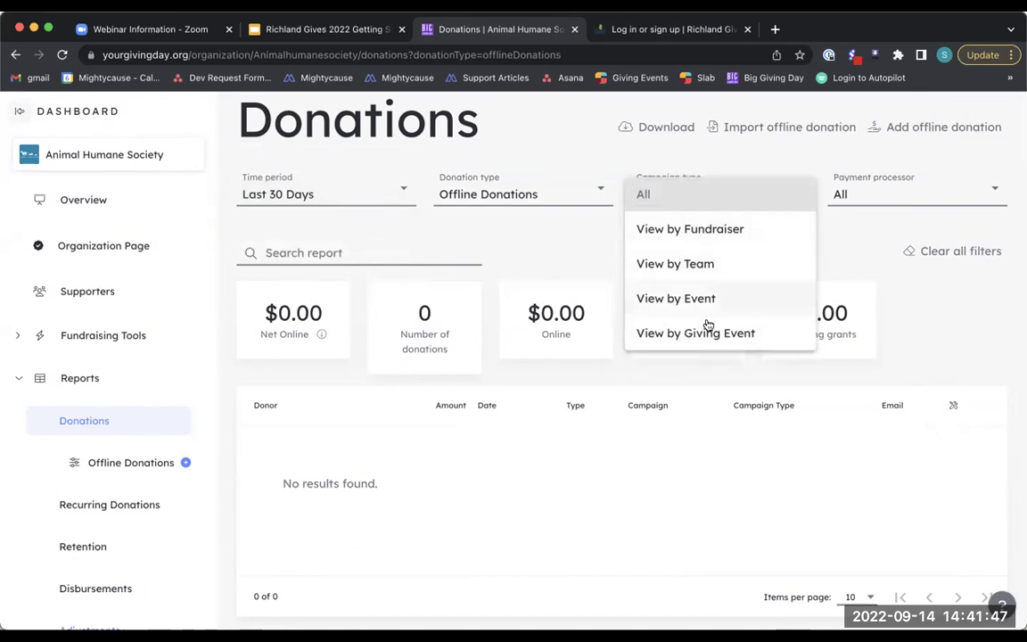
{"action": "left_click", "coordinate": [498, 230]}
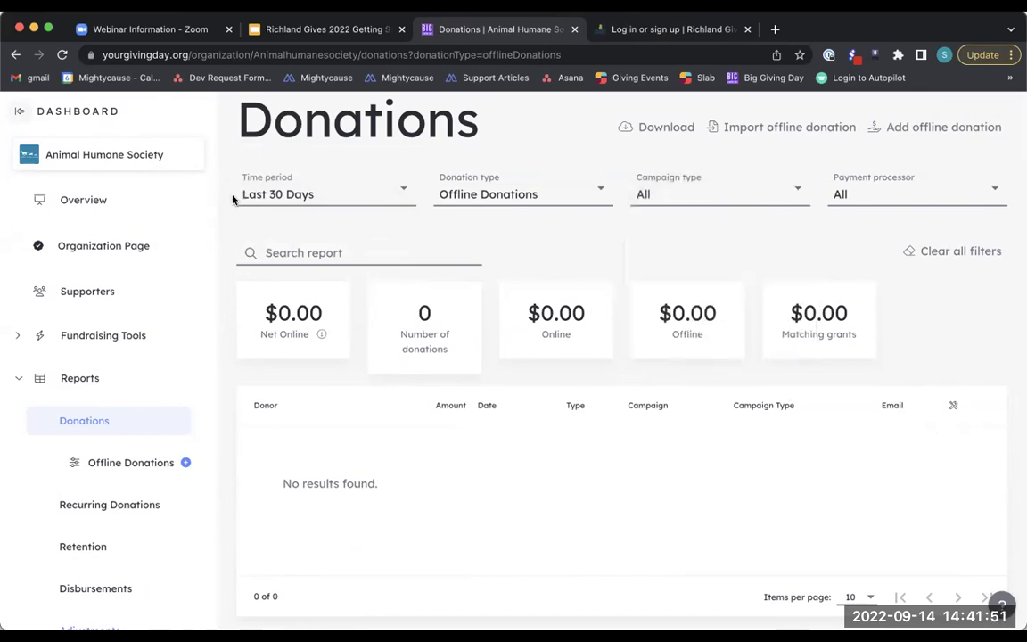
Step: Go through Reports and Fundraising Tools to Matching Grants and open the form for creating a new match
{"action": "left_click", "coordinate": [85, 377]}
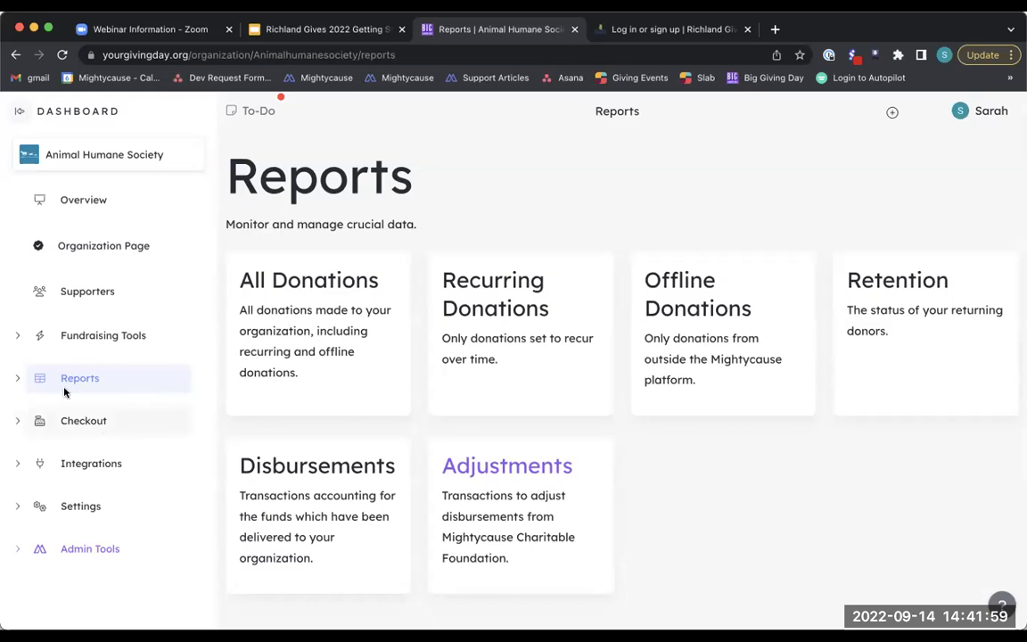
{"action": "left_click", "coordinate": [86, 339]}
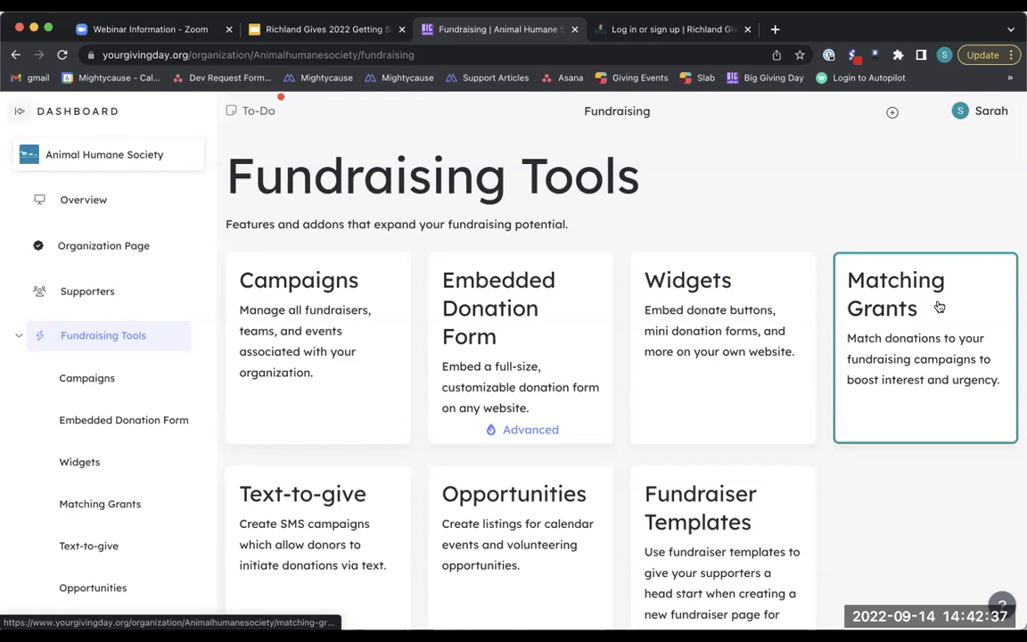
{"action": "left_click", "coordinate": [931, 321]}
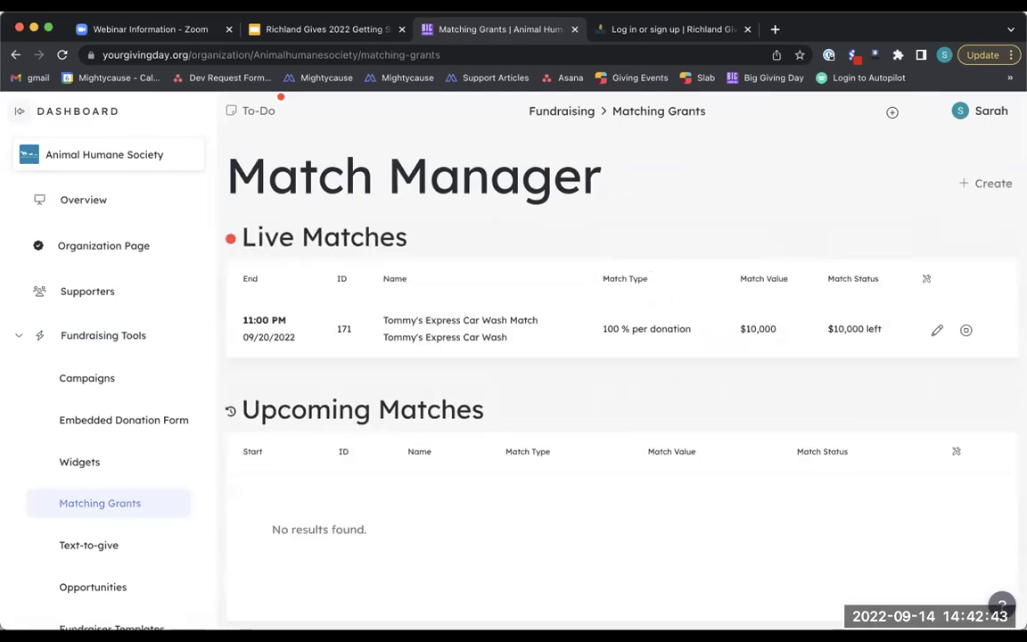
{"action": "left_click", "coordinate": [991, 184]}
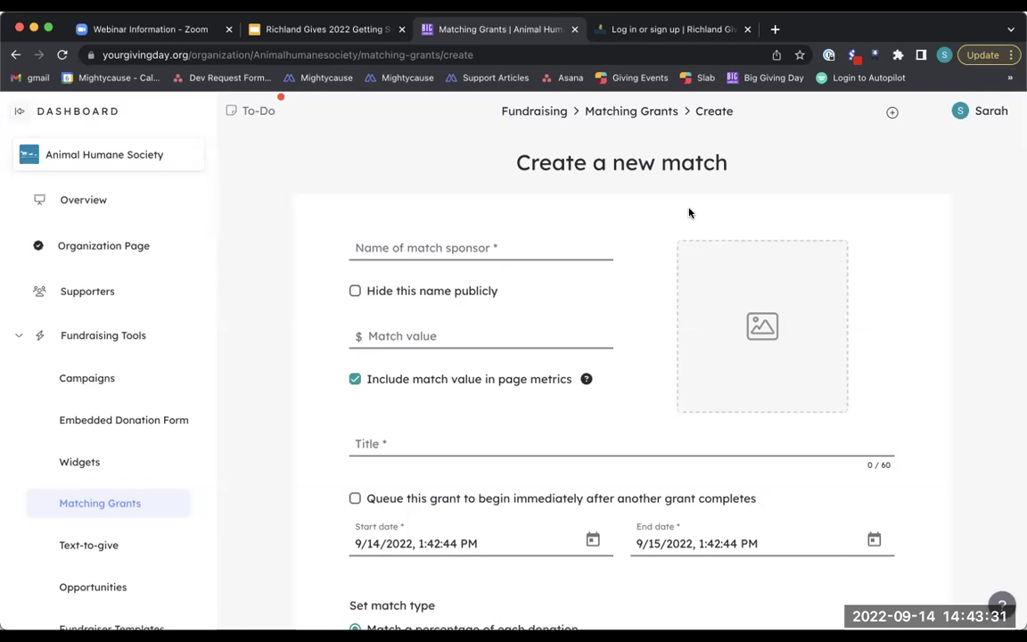
Step: Try a $100 maximum match per donation and exclude offline donations from the match, restoring both options
{"action": "scroll", "coordinate": [688, 213], "scroll_direction": "down", "scroll_amount": 5}
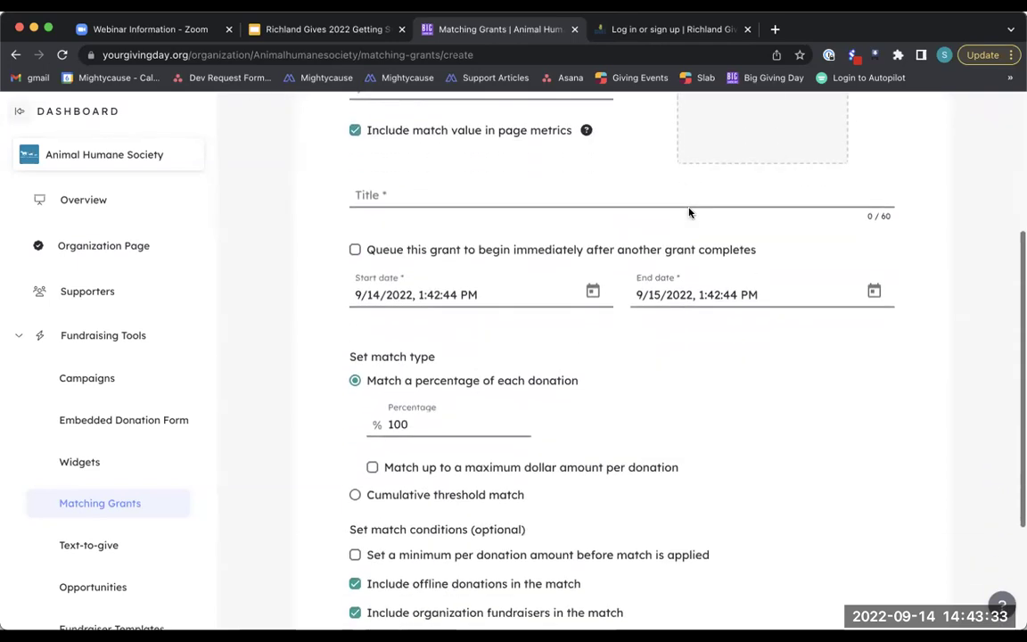
{"action": "left_click", "coordinate": [401, 243]}
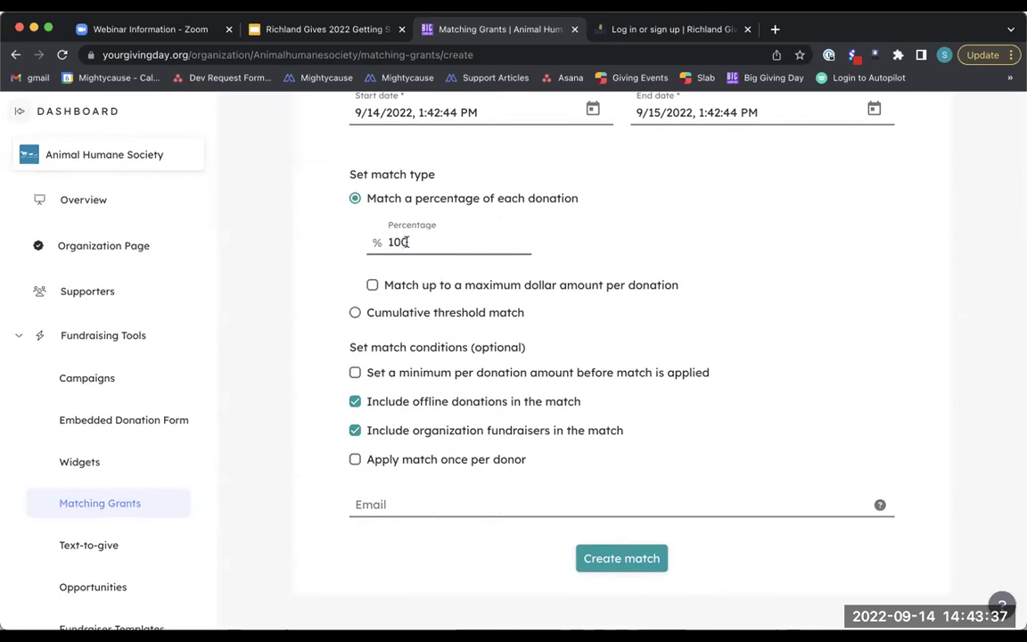
{"action": "left_click", "coordinate": [373, 286]}
{"action": "left_click", "coordinate": [411, 243]}
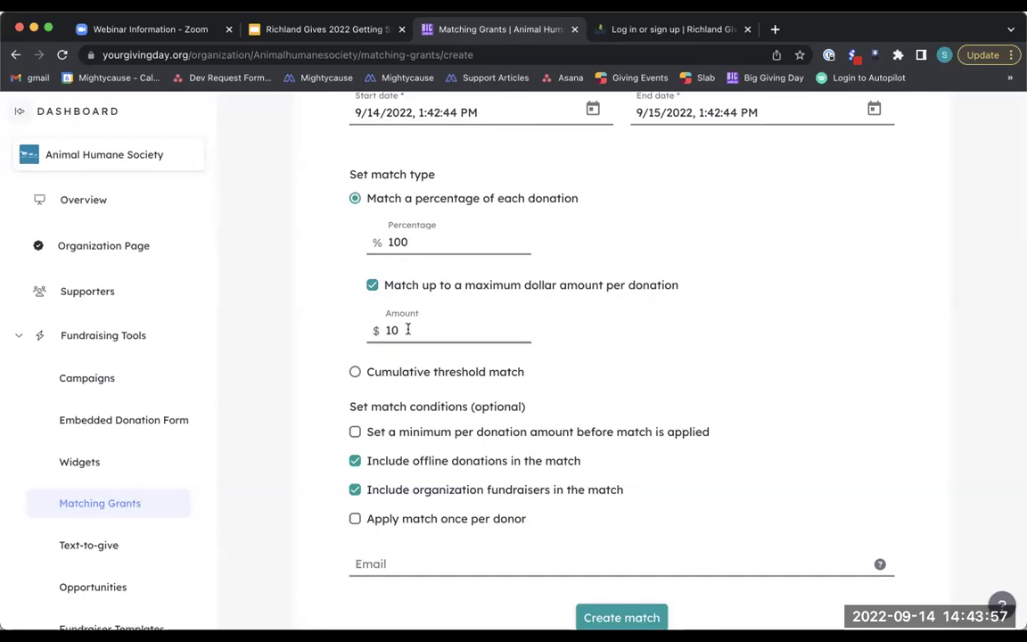
{"action": "left_click_drag", "start_coordinate": [405, 327], "coordinate": [385, 329]}
{"action": "type", "text": "100"}
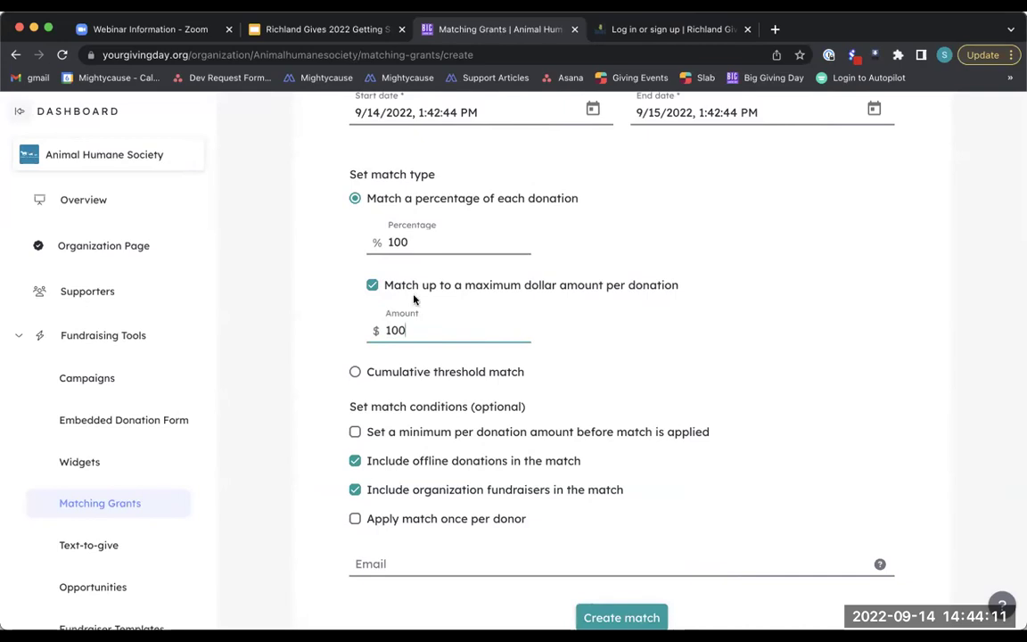
{"action": "left_click", "coordinate": [371, 285]}
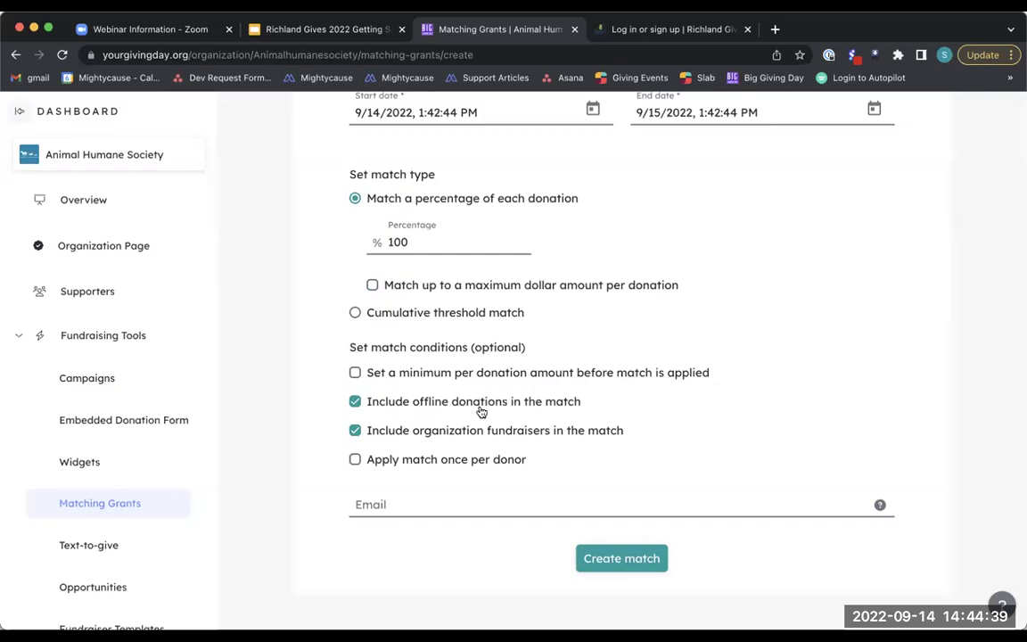
{"action": "left_click", "coordinate": [355, 402]}
{"action": "left_click", "coordinate": [355, 402]}
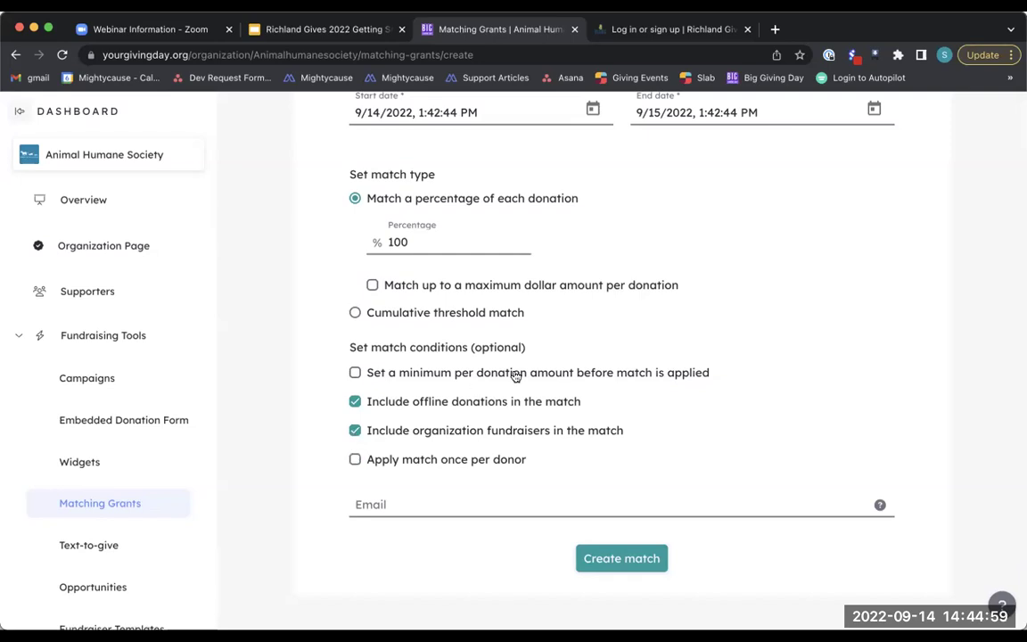
Step: Review the new match form's sponsor, match value, title, queue and date fields and the help for including match value in page metrics
{"action": "scroll", "coordinate": [650, 348], "scroll_direction": "up", "scroll_amount": 4}
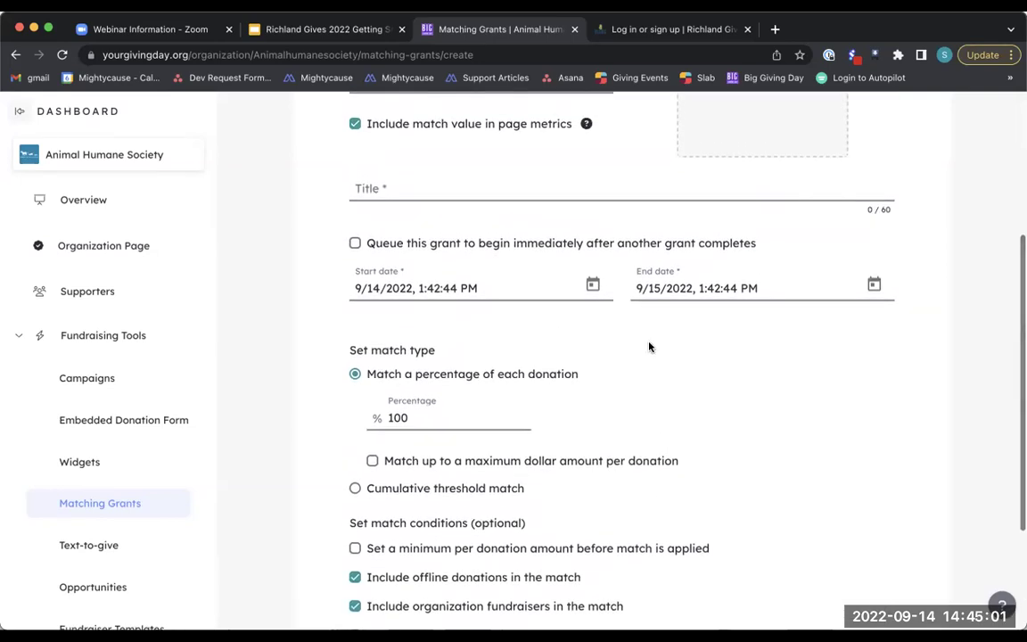
{"action": "scroll", "coordinate": [650, 348], "scroll_direction": "up", "scroll_amount": 5}
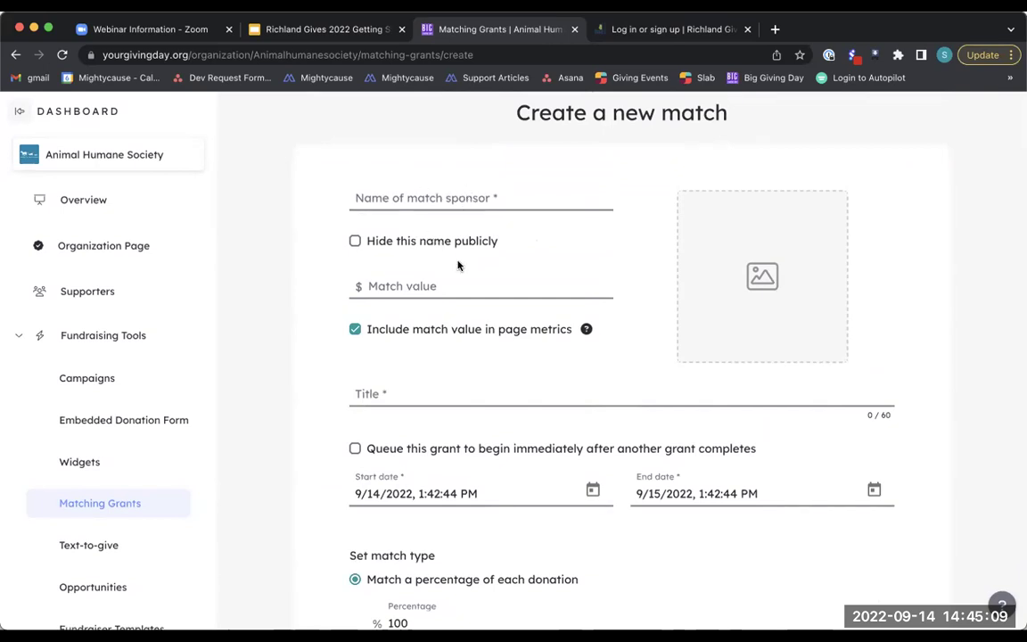
{"action": "scroll", "coordinate": [473, 397], "scroll_direction": "down", "scroll_amount": 1}
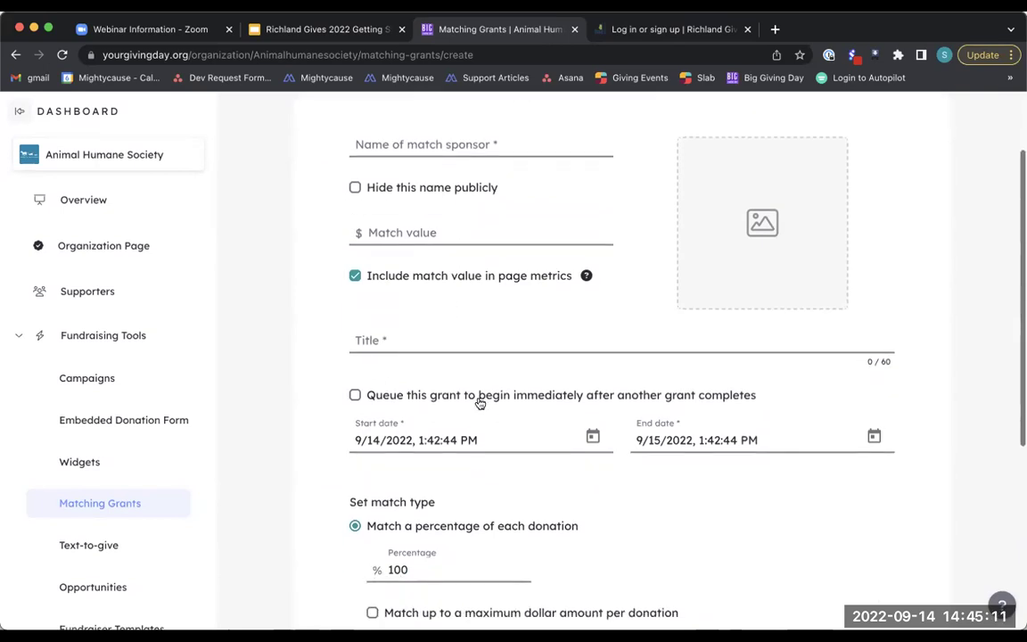
{"action": "scroll", "coordinate": [480, 403], "scroll_direction": "down", "scroll_amount": 2}
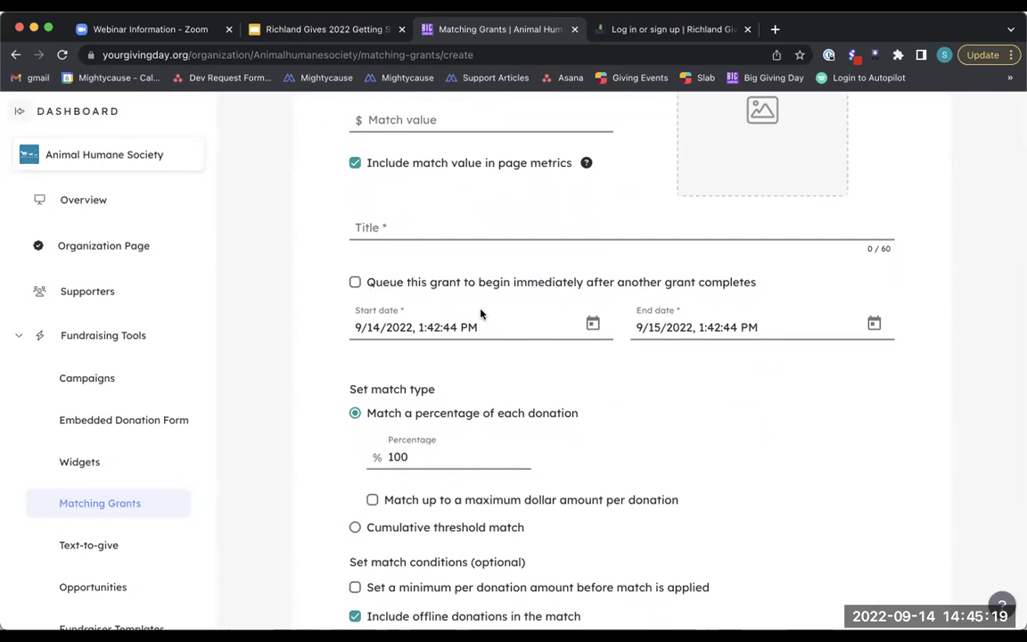
{"action": "scroll", "coordinate": [574, 371], "scroll_direction": "up", "scroll_amount": 1}
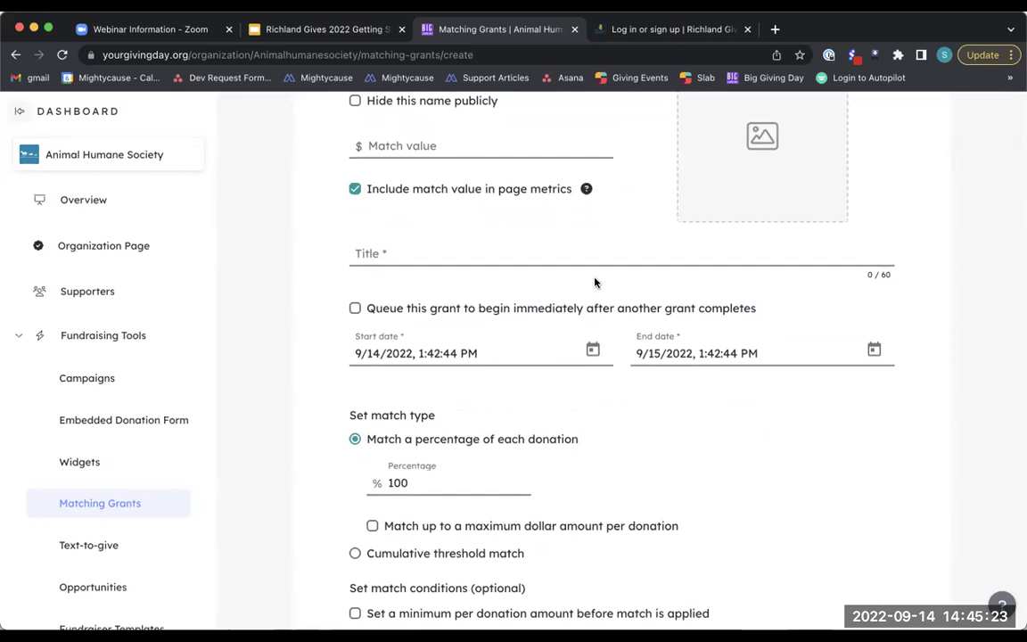
{"action": "scroll", "coordinate": [596, 283], "scroll_direction": "up", "scroll_amount": 1}
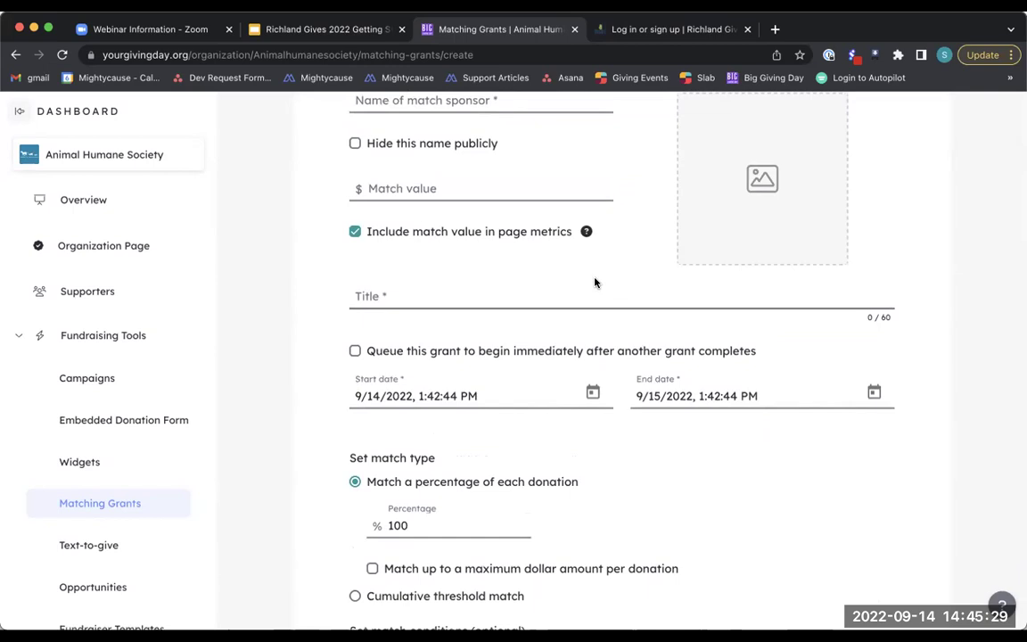
{"action": "mouse_move", "coordinate": [587, 233]}
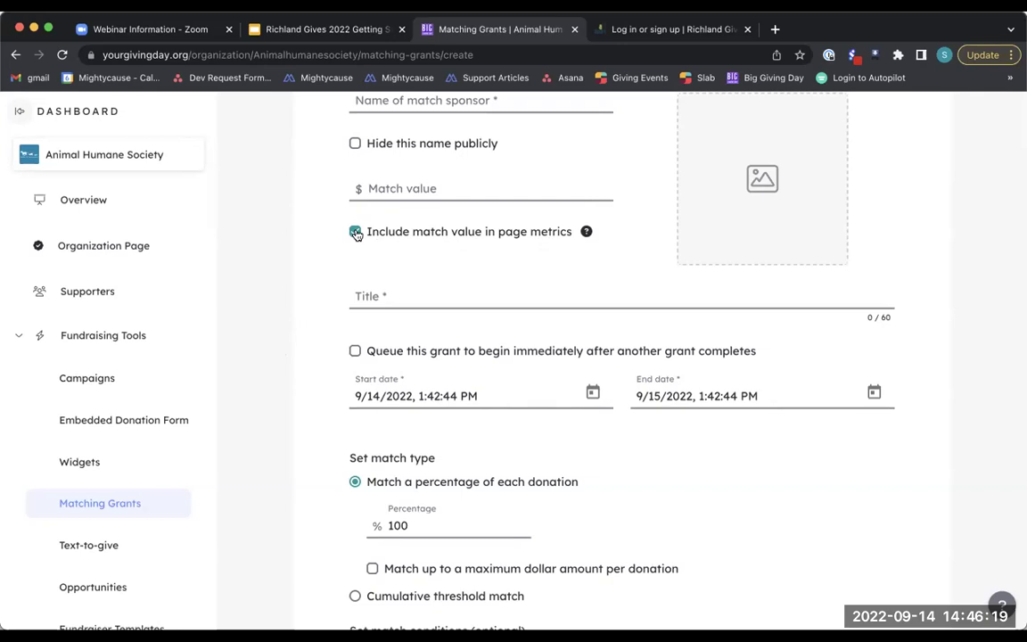
Step: Return to the Match Manager without creating a match and look through its live, upcoming and past matches
{"action": "left_click", "coordinate": [133, 500]}
{"action": "scroll", "coordinate": [459, 338], "scroll_direction": "down", "scroll_amount": 3}
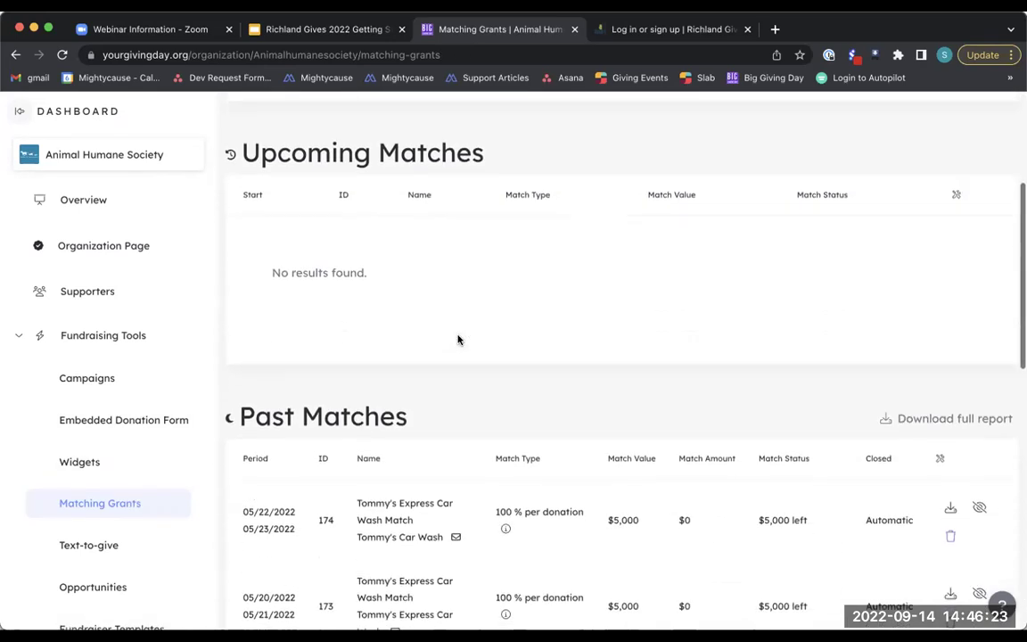
{"action": "scroll", "coordinate": [458, 338], "scroll_direction": "down", "scroll_amount": 3}
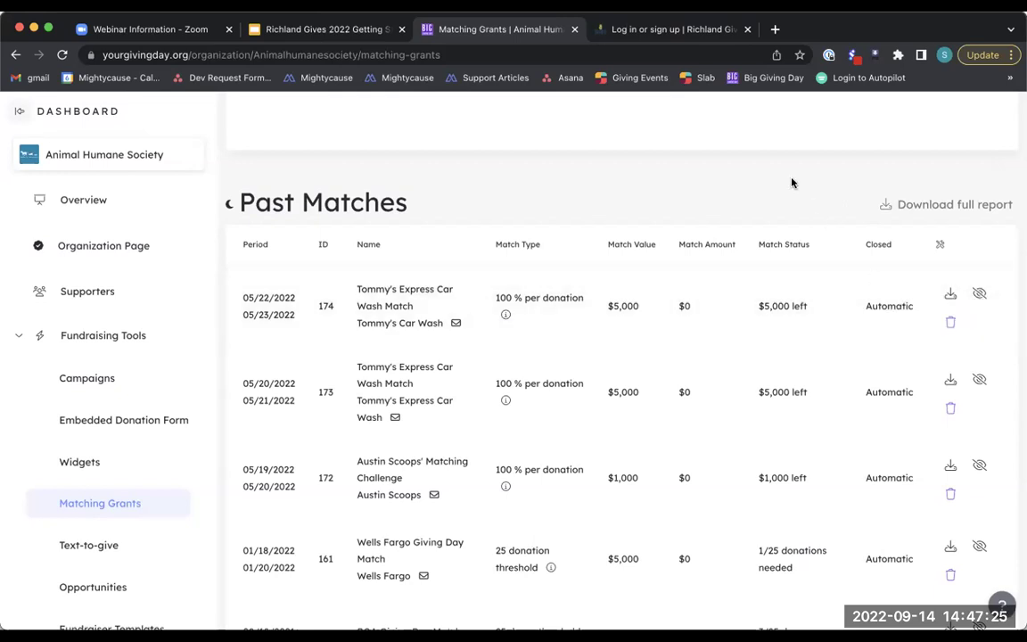
{"action": "scroll", "coordinate": [792, 183], "scroll_direction": "up", "scroll_amount": 1}
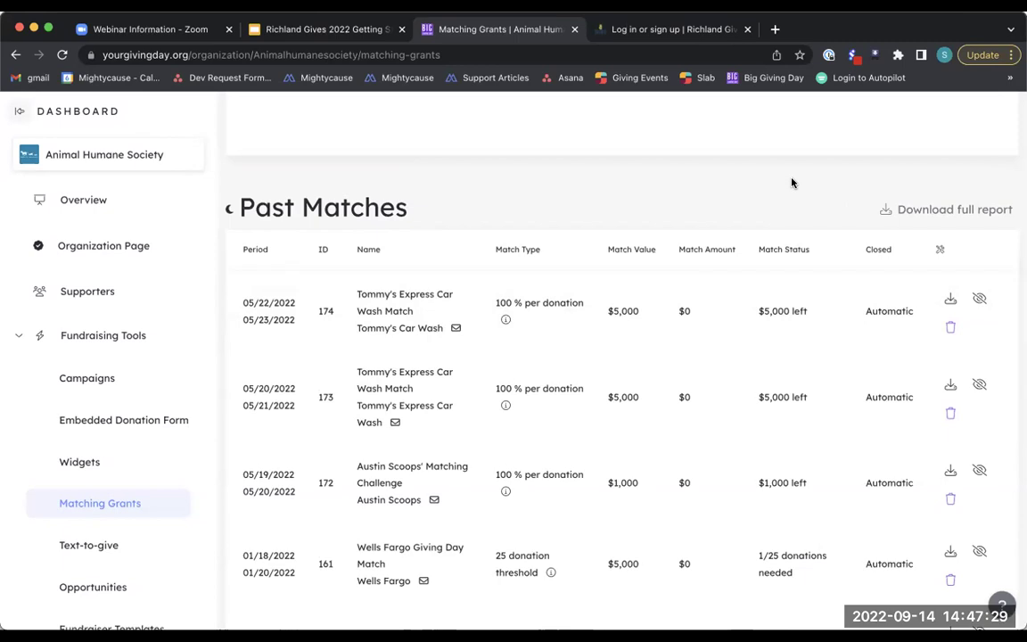
{"action": "scroll", "coordinate": [792, 182], "scroll_direction": "up", "scroll_amount": 5}
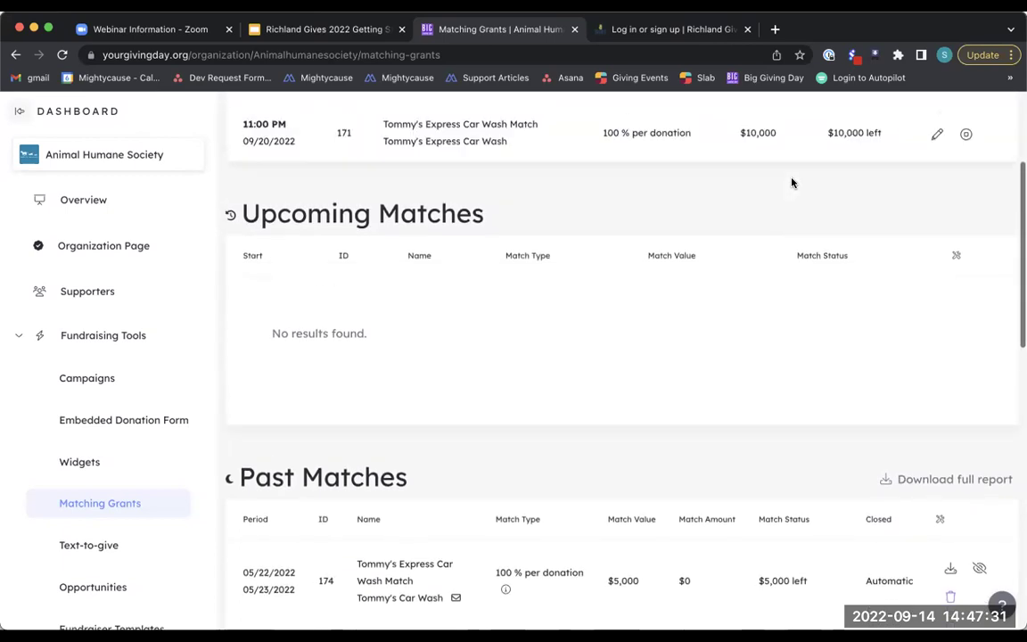
{"action": "scroll", "coordinate": [792, 182], "scroll_direction": "up", "scroll_amount": 4}
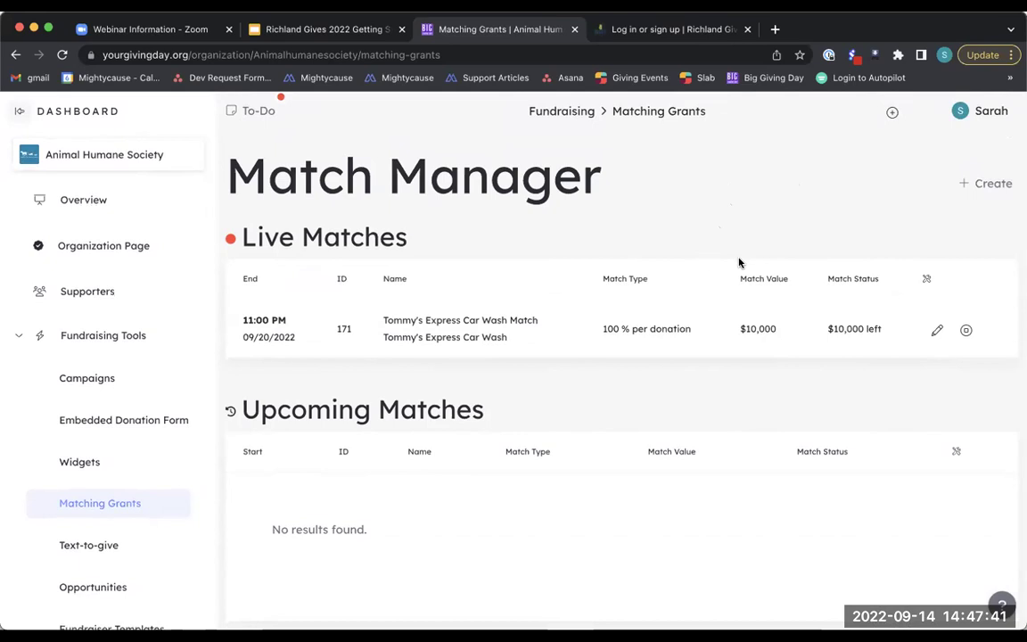
{"action": "scroll", "coordinate": [739, 262], "scroll_direction": "down", "scroll_amount": 5}
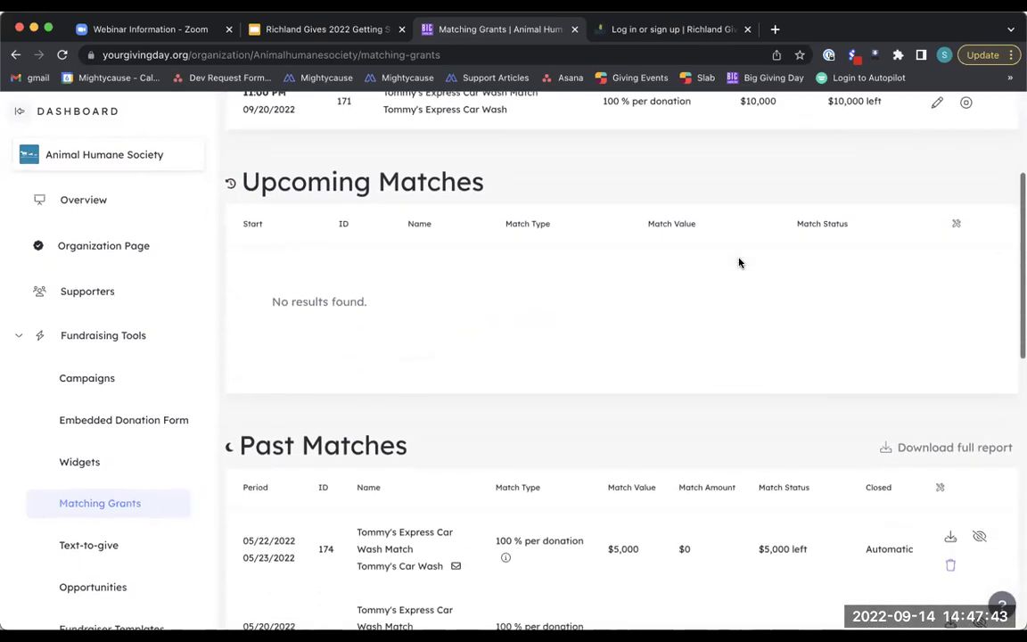
{"action": "scroll", "coordinate": [739, 262], "scroll_direction": "down", "scroll_amount": 4}
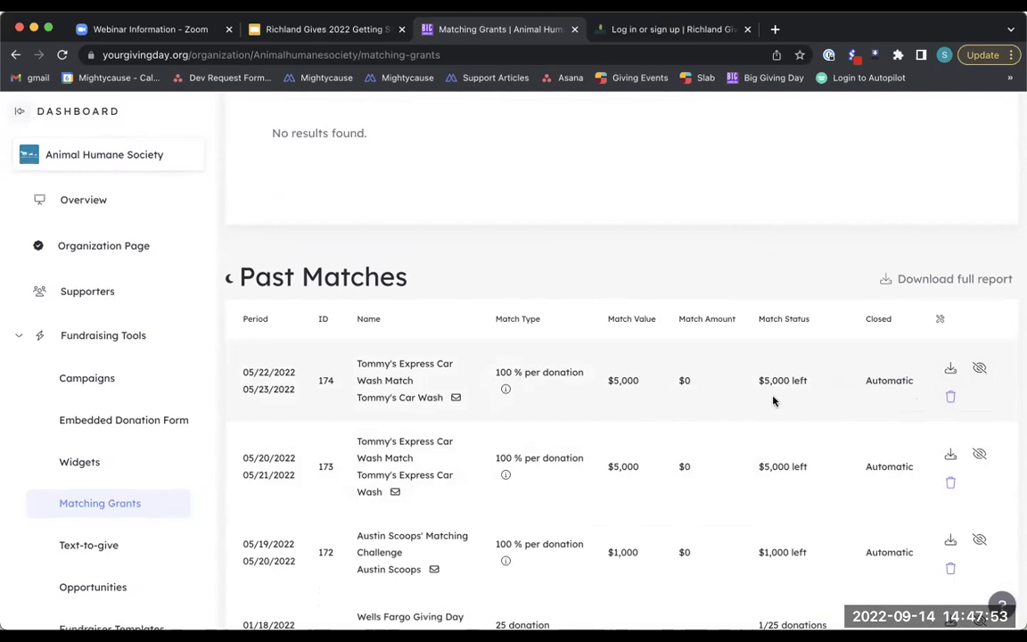
{"action": "scroll", "coordinate": [708, 300], "scroll_direction": "up", "scroll_amount": 5}
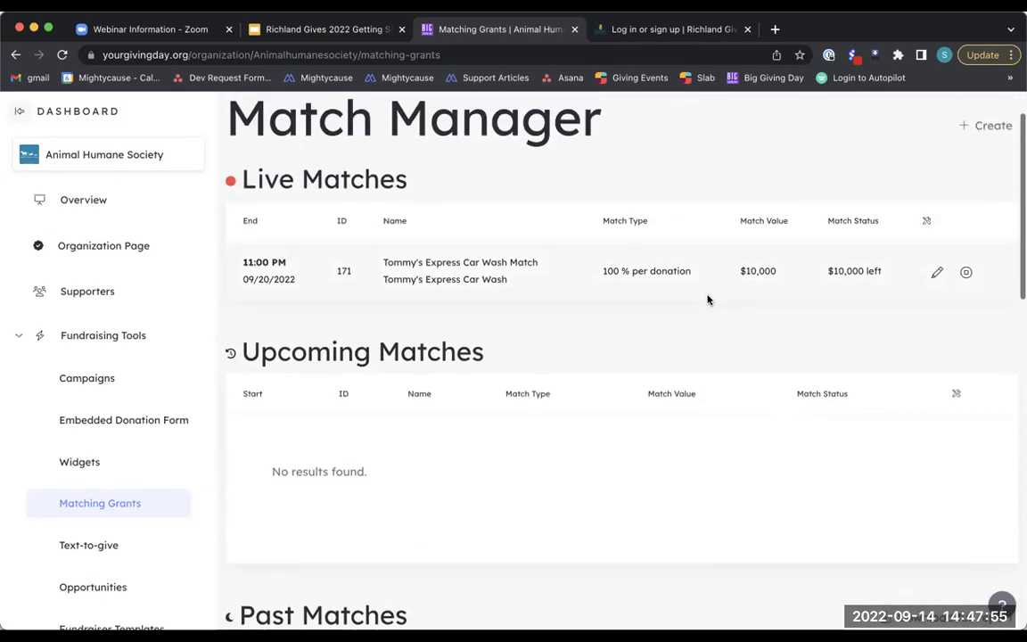
{"action": "scroll", "coordinate": [759, 321], "scroll_direction": "down", "scroll_amount": 3}
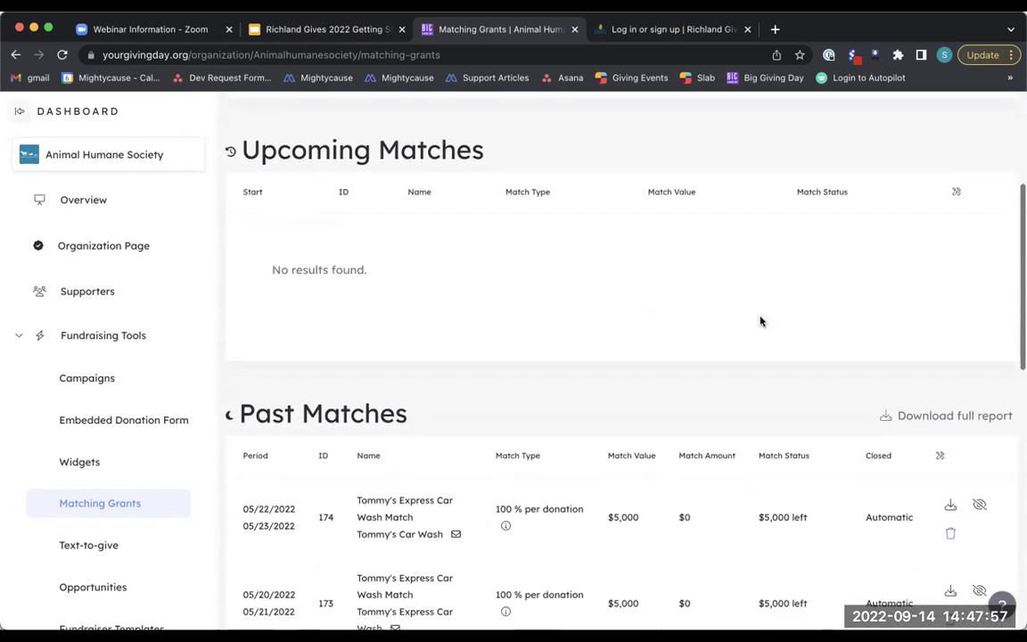
{"action": "scroll", "coordinate": [761, 321], "scroll_direction": "down", "scroll_amount": 1}
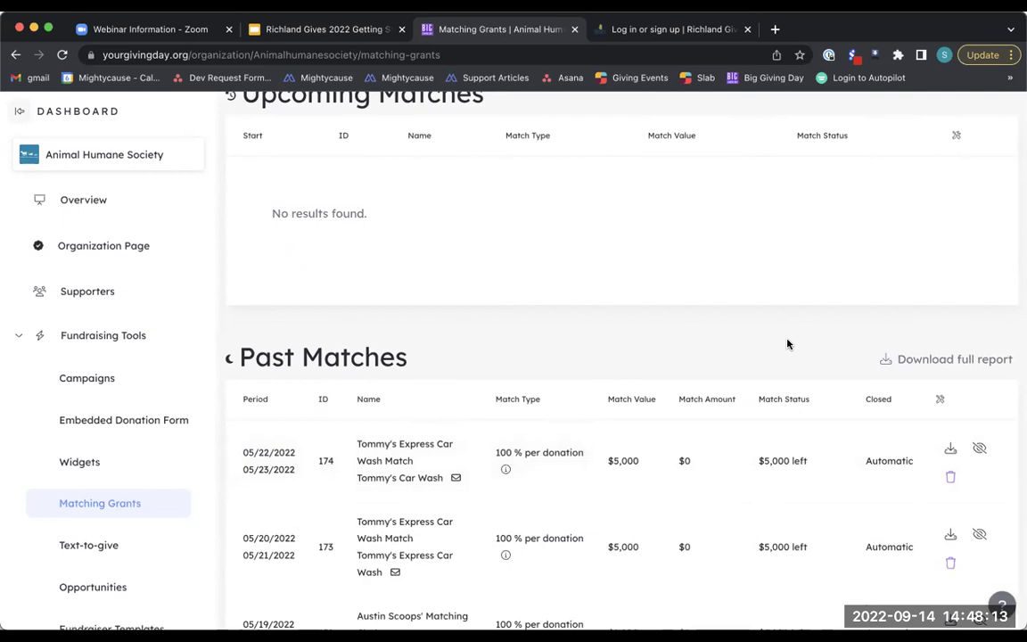
Step: Go back through Fundraising Tools, open the organization's Settings, and view the Admins list
{"action": "left_click", "coordinate": [97, 340]}
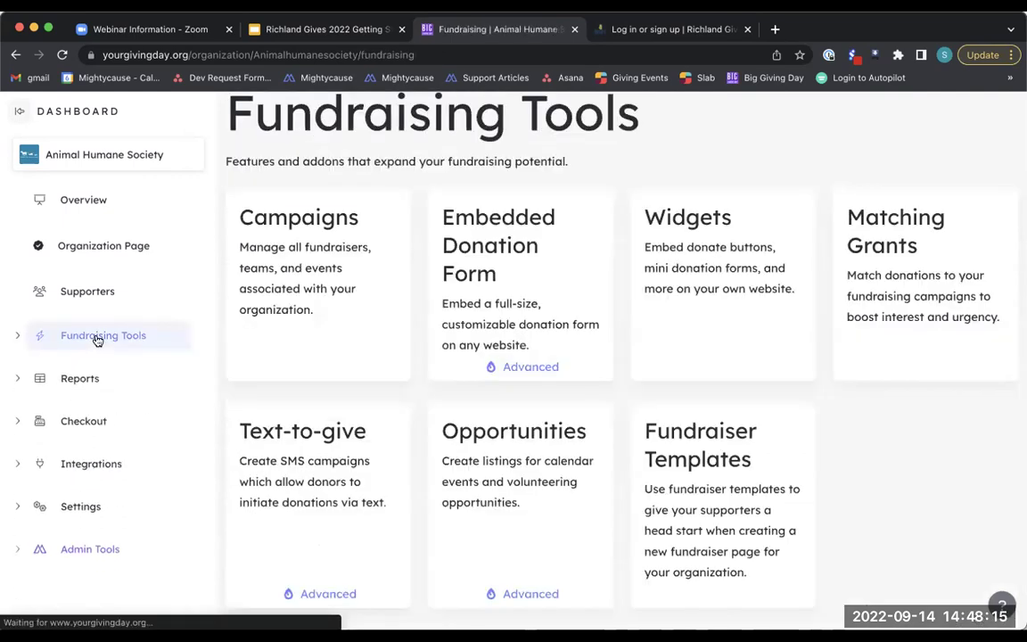
{"action": "left_click", "coordinate": [93, 505]}
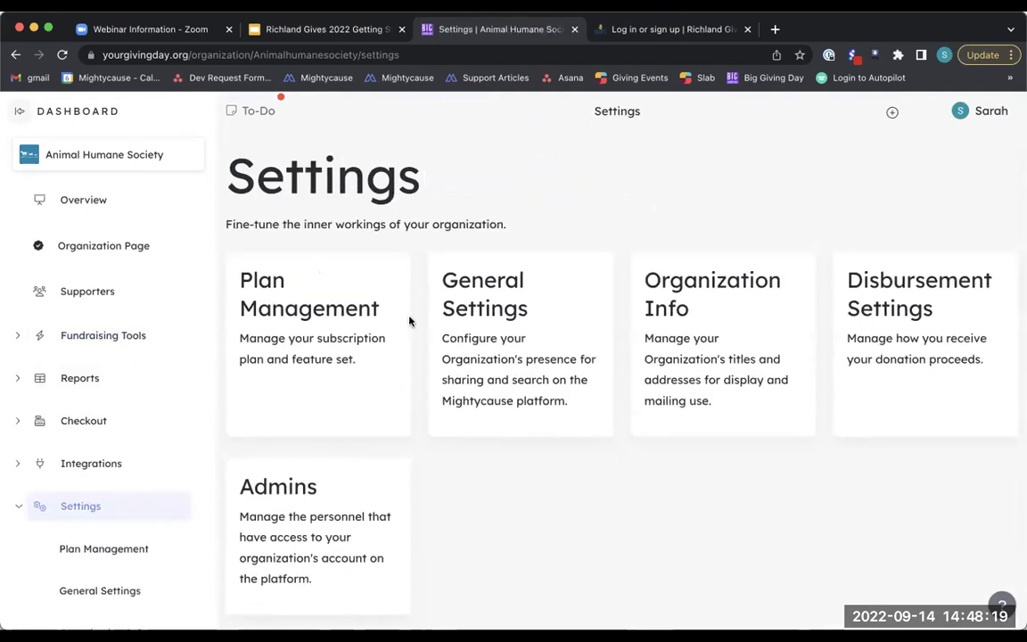
{"action": "scroll", "coordinate": [569, 181], "scroll_direction": "down", "scroll_amount": 1}
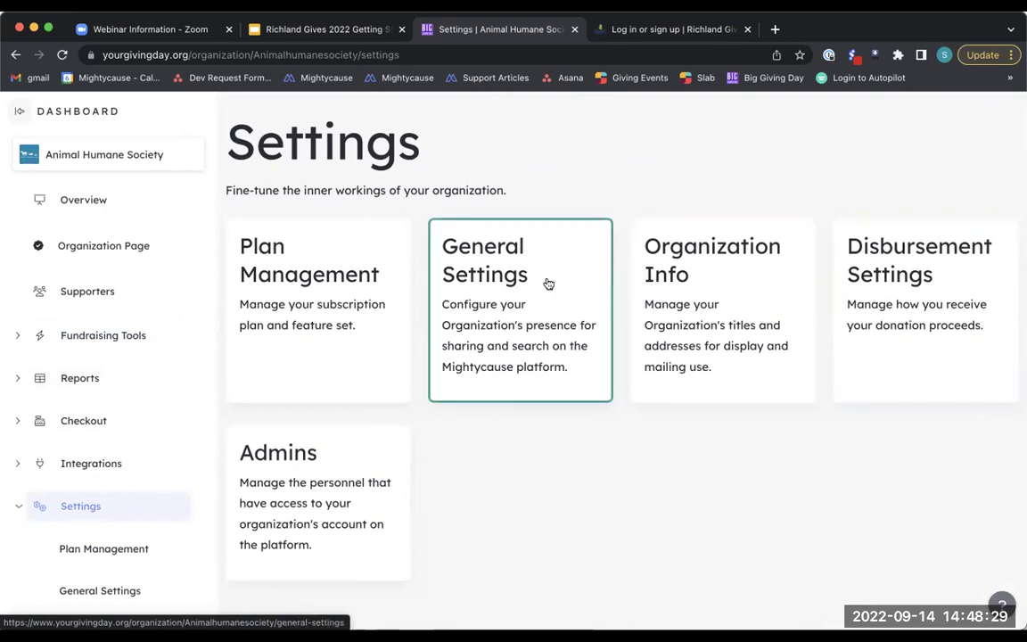
{"action": "left_click", "coordinate": [366, 451]}
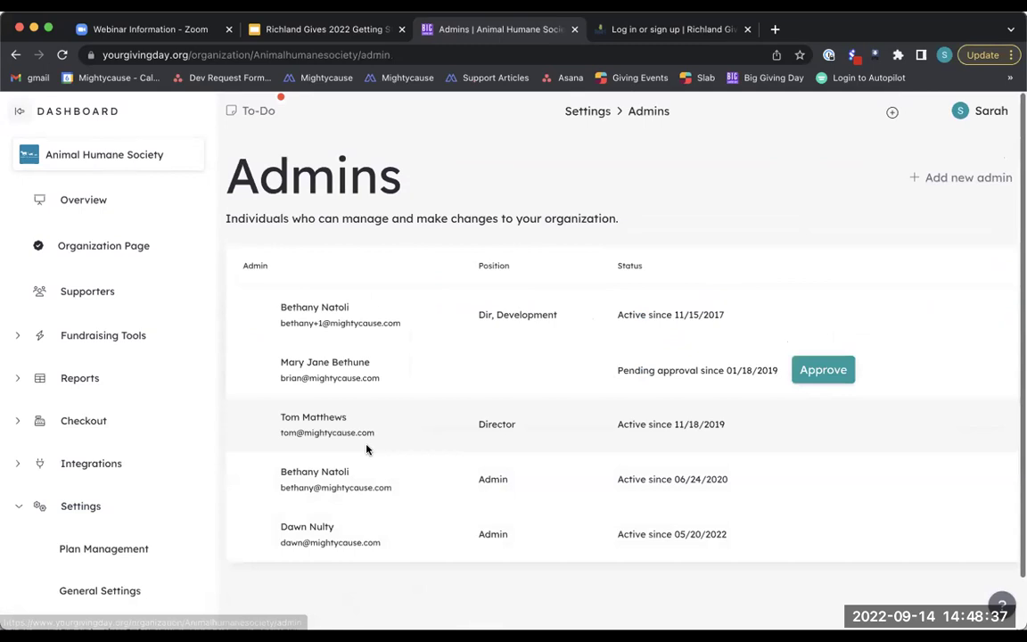
{"action": "scroll", "coordinate": [455, 432], "scroll_direction": "down", "scroll_amount": 1}
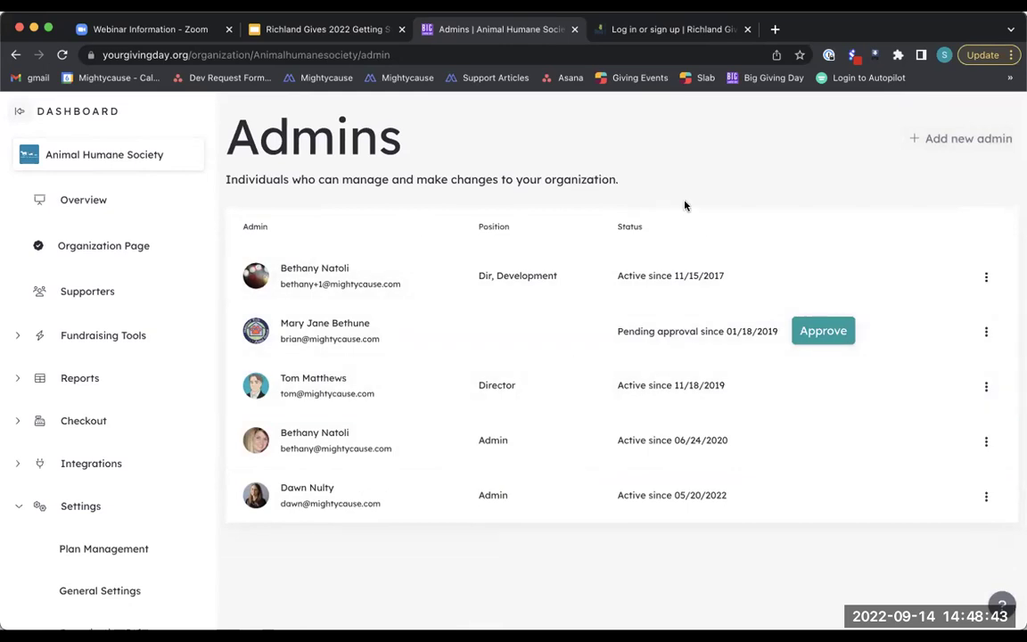
Step: Return to the Settings overview, open General Settings and look through its options down to Social Sharing
{"action": "scroll", "coordinate": [706, 172], "scroll_direction": "up", "scroll_amount": 1}
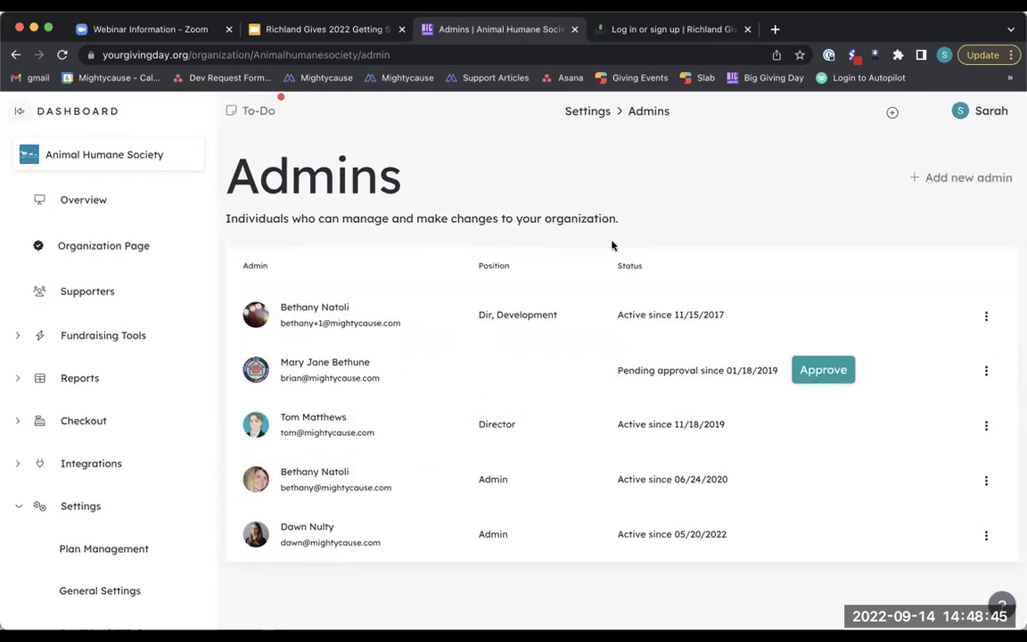
{"action": "left_click", "coordinate": [87, 507]}
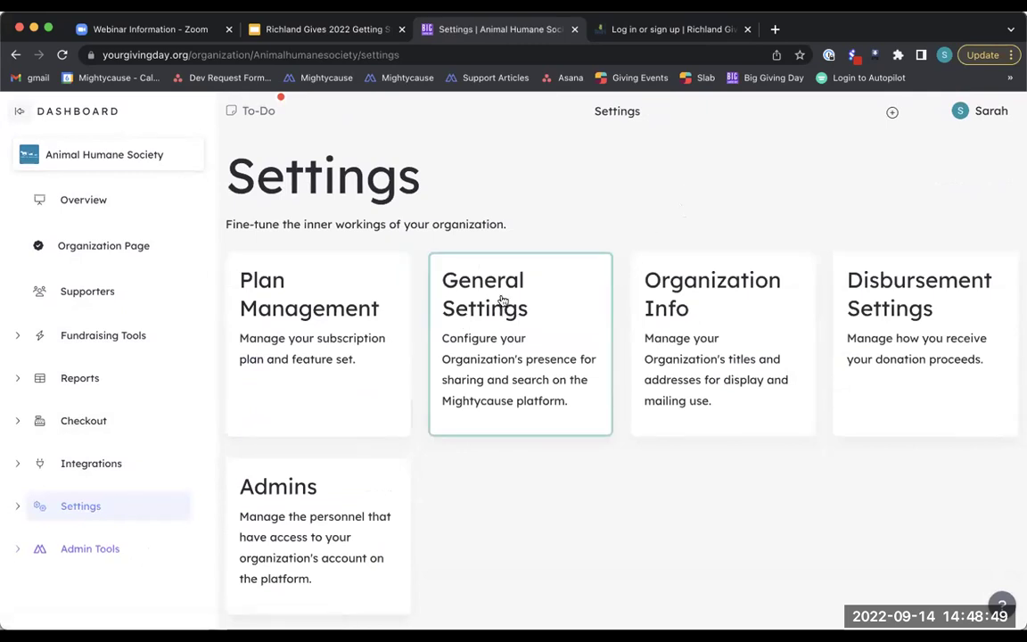
{"action": "left_click", "coordinate": [547, 327]}
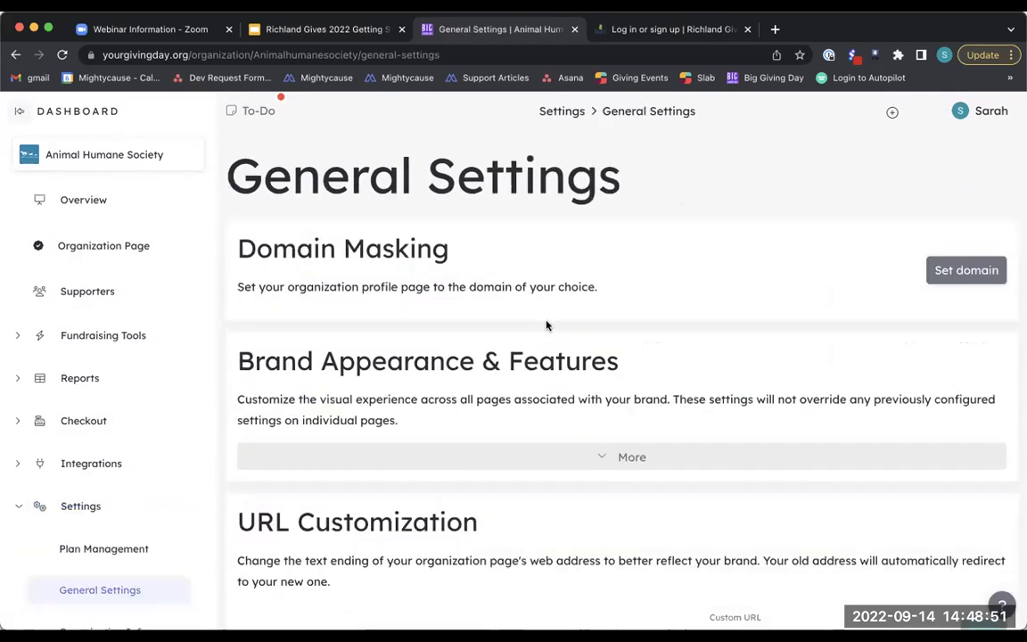
{"action": "scroll", "coordinate": [547, 326], "scroll_direction": "down", "scroll_amount": 1}
{"action": "scroll", "coordinate": [540, 294], "scroll_direction": "down", "scroll_amount": 6}
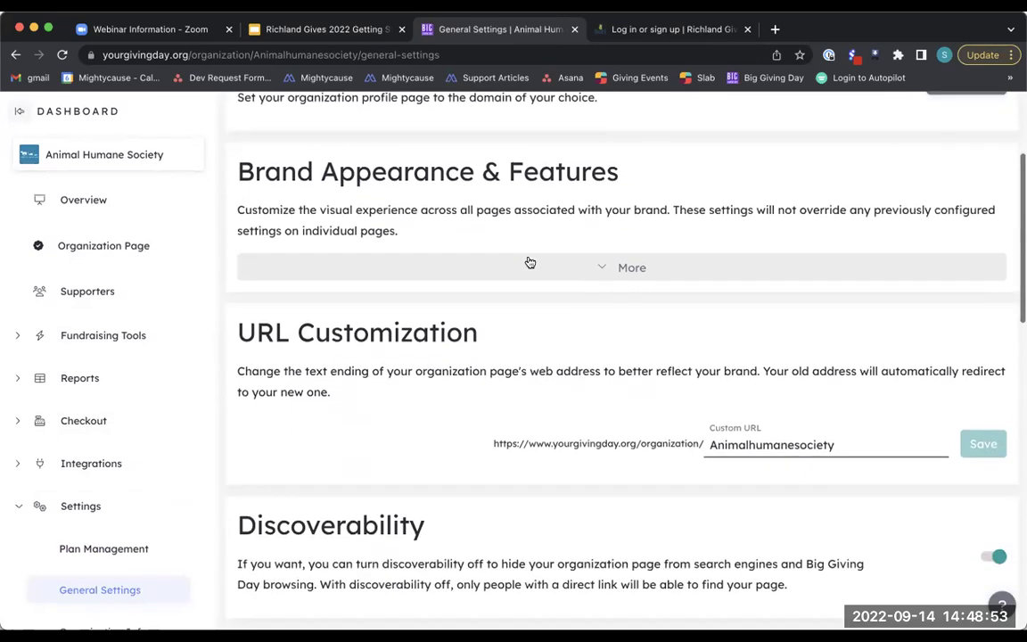
{"action": "scroll", "coordinate": [530, 260], "scroll_direction": "down", "scroll_amount": 4}
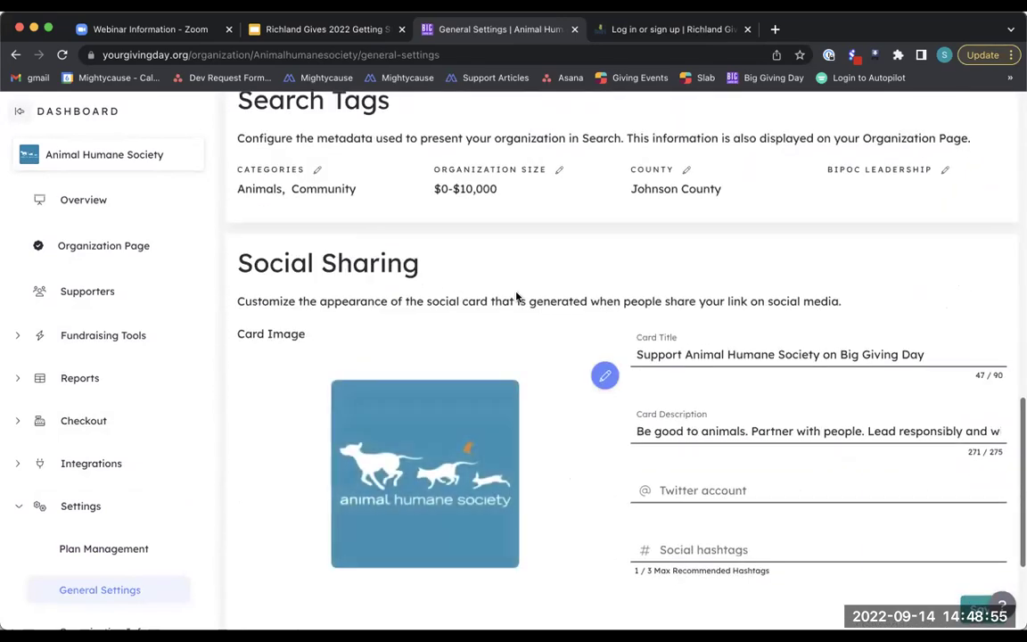
Step: Review the General Settings options for search names, discoverability and URL customization, and the sections through Fee Payment Model
{"action": "scroll", "coordinate": [613, 375], "scroll_direction": "up", "scroll_amount": 1}
{"action": "scroll", "coordinate": [613, 376], "scroll_direction": "up", "scroll_amount": 3}
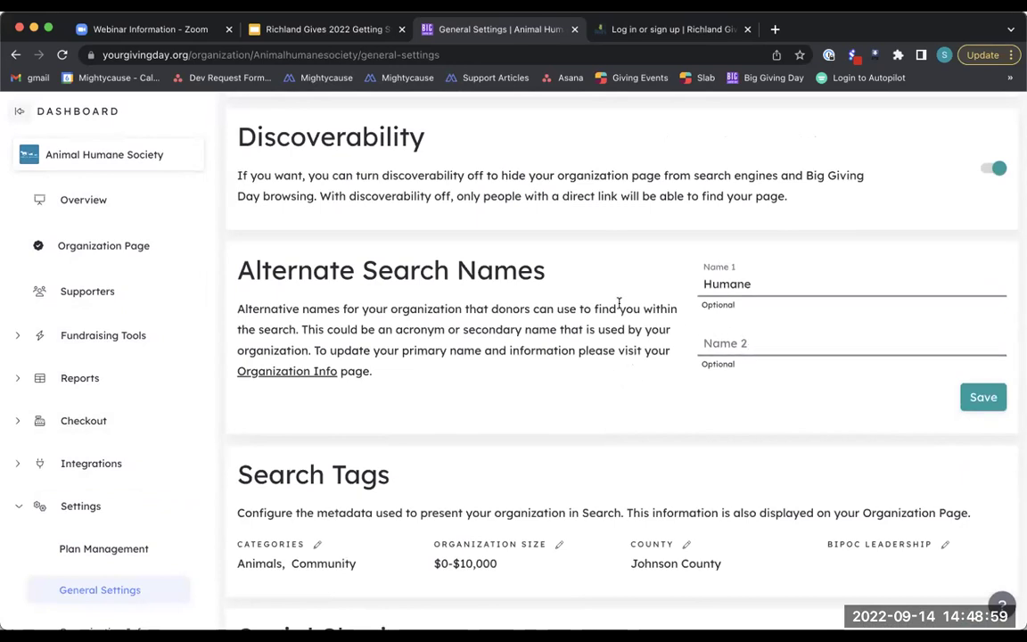
{"action": "scroll", "coordinate": [620, 307], "scroll_direction": "up", "scroll_amount": 2}
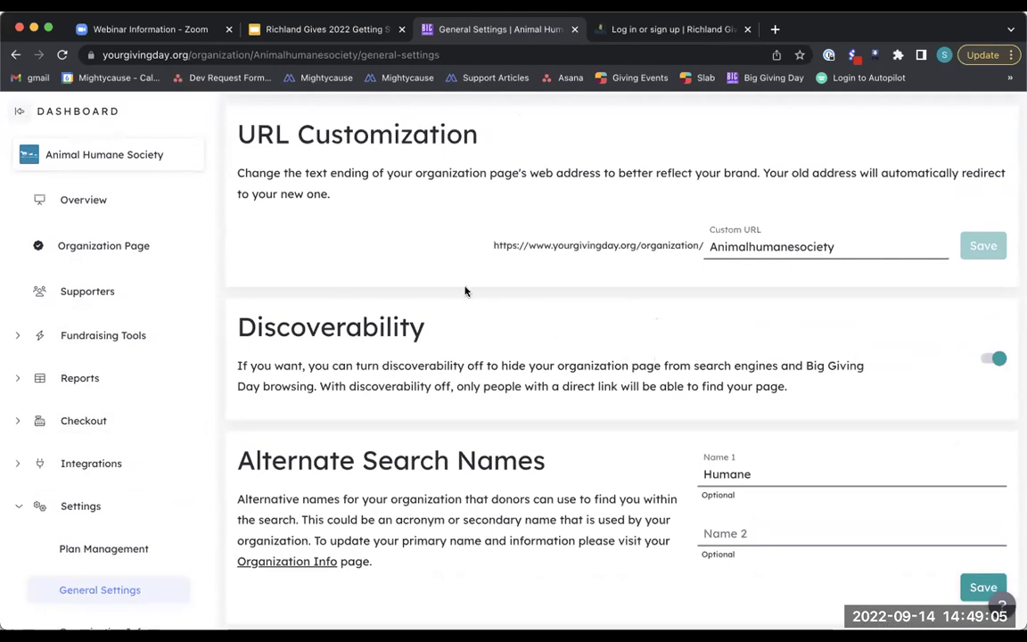
{"action": "scroll", "coordinate": [535, 321], "scroll_direction": "up", "scroll_amount": 1}
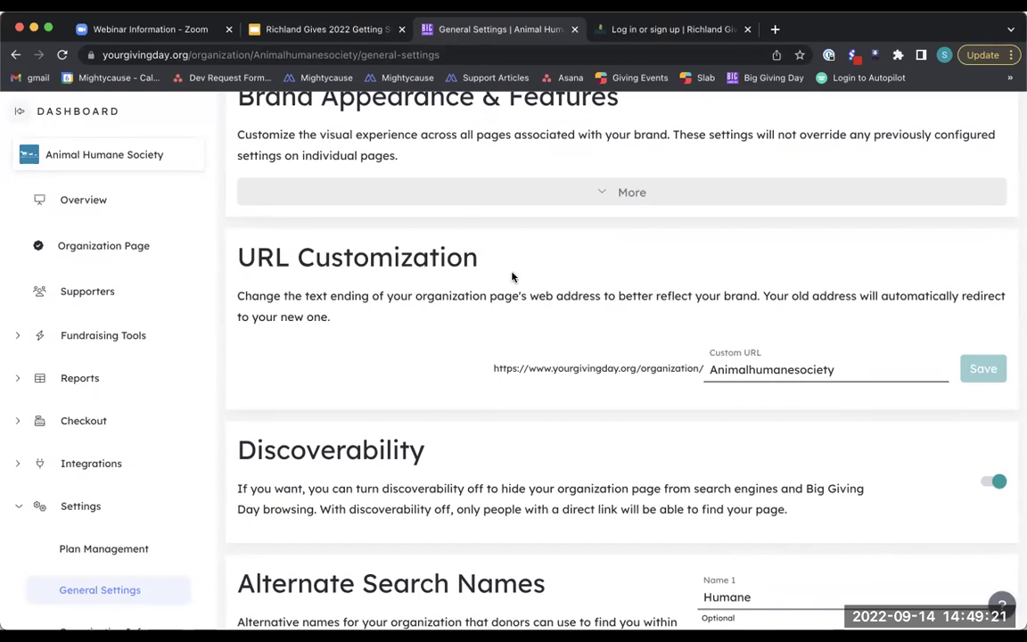
{"action": "scroll", "coordinate": [509, 270], "scroll_direction": "up", "scroll_amount": 3}
{"action": "scroll", "coordinate": [511, 272], "scroll_direction": "up", "scroll_amount": 3}
{"action": "scroll", "coordinate": [513, 278], "scroll_direction": "down", "scroll_amount": 10}
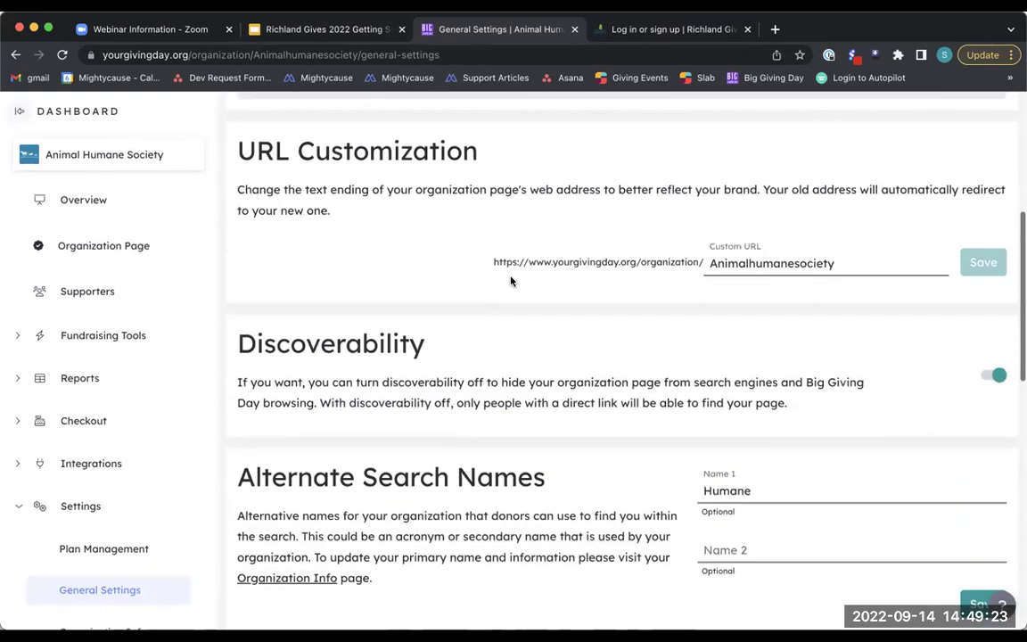
{"action": "scroll", "coordinate": [511, 281], "scroll_direction": "down", "scroll_amount": 5}
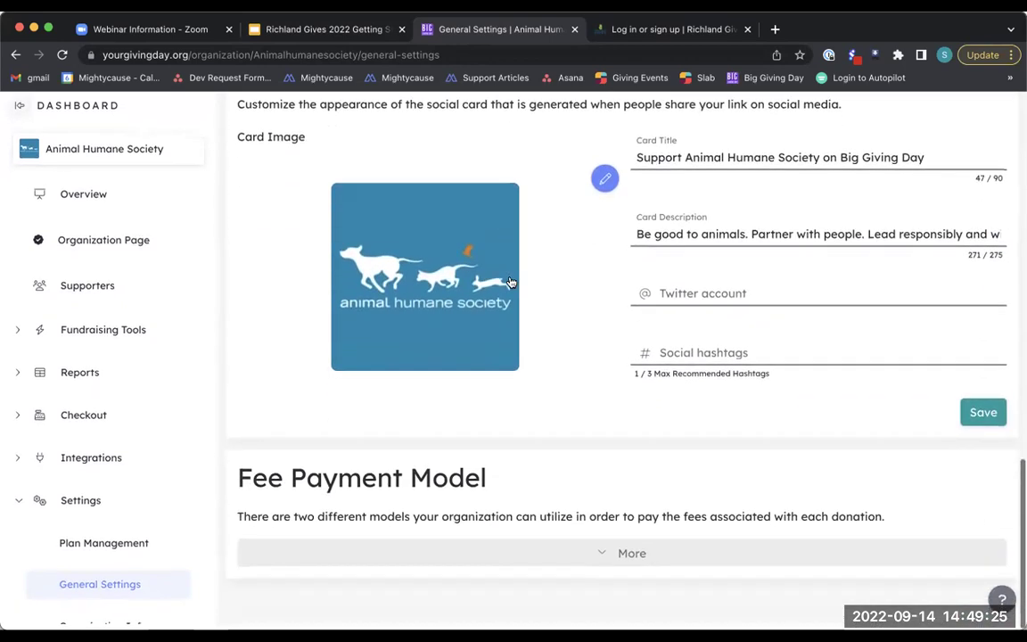
Step: Open Organization Info from Settings and review the profile, Legal Name, Legal Mailing Address and Documents sections
{"action": "left_click", "coordinate": [86, 508]}
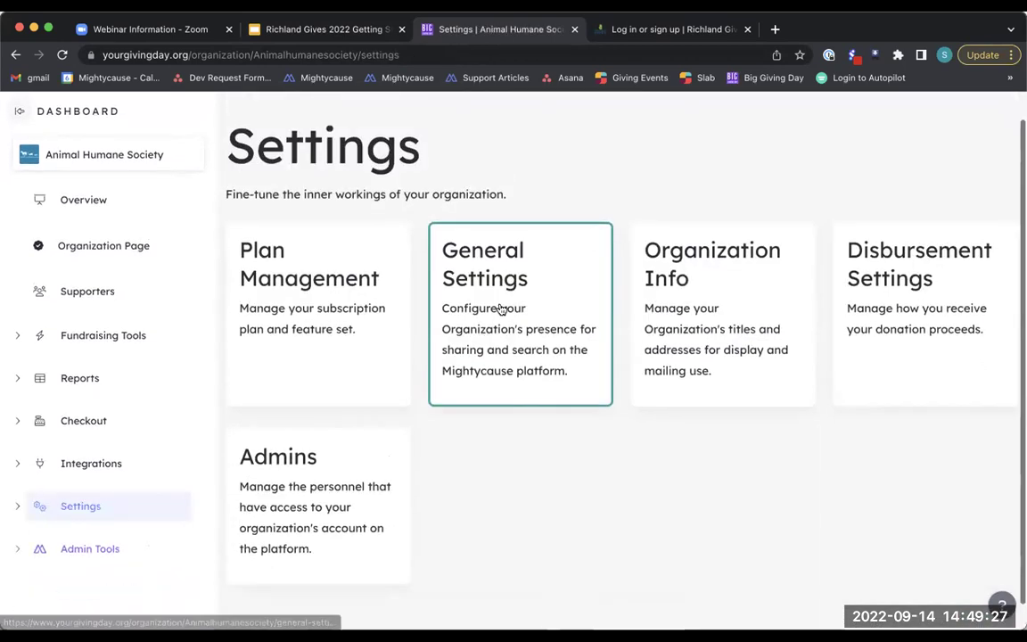
{"action": "left_click", "coordinate": [758, 336]}
{"action": "scroll", "coordinate": [624, 321], "scroll_direction": "down", "scroll_amount": 5}
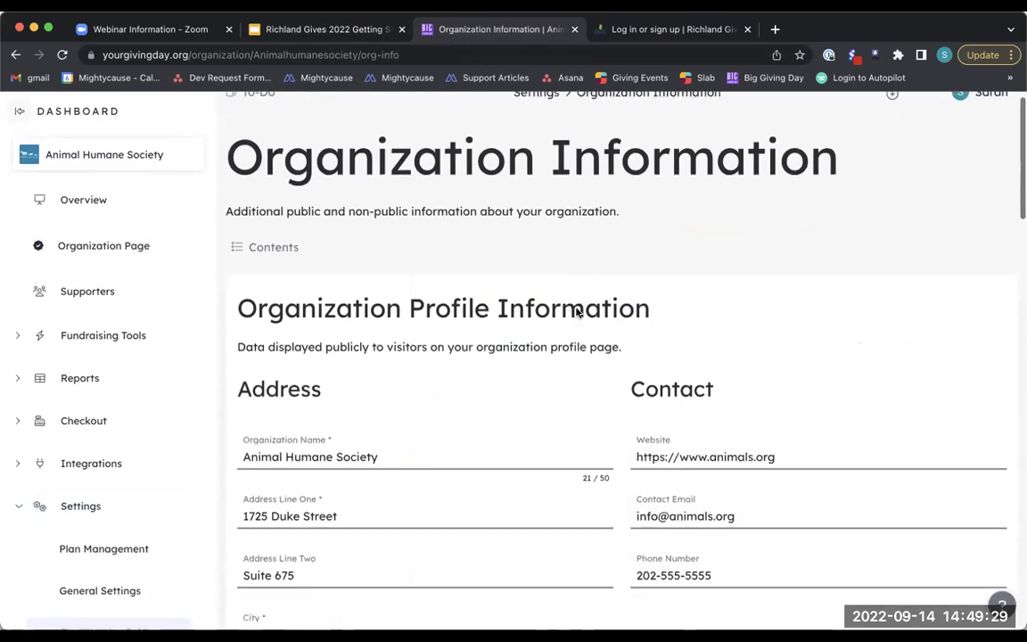
{"action": "scroll", "coordinate": [576, 313], "scroll_direction": "down", "scroll_amount": 5}
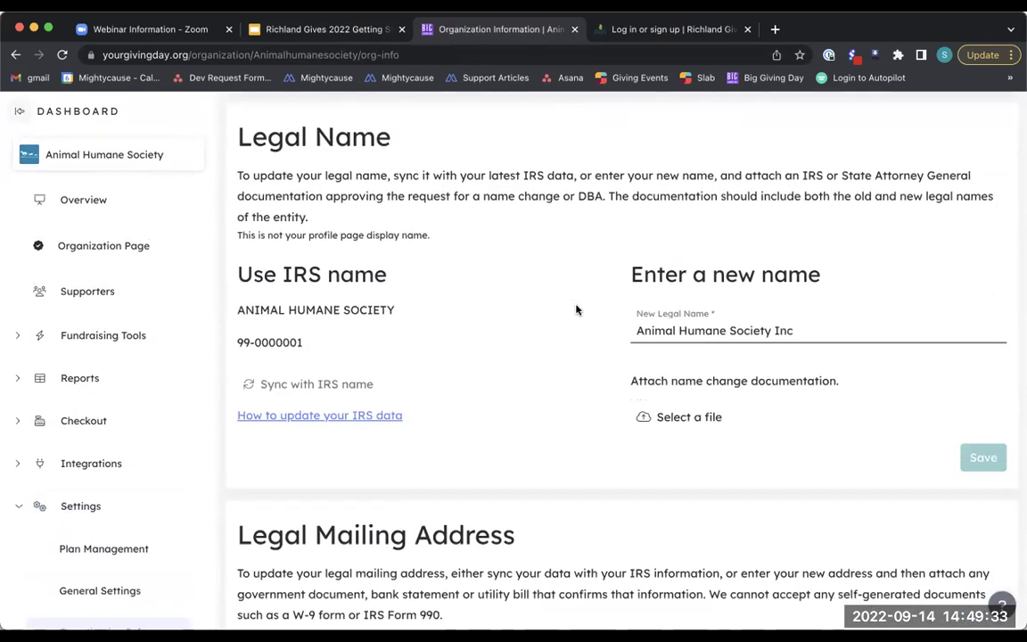
{"action": "scroll", "coordinate": [576, 311], "scroll_direction": "down", "scroll_amount": 5}
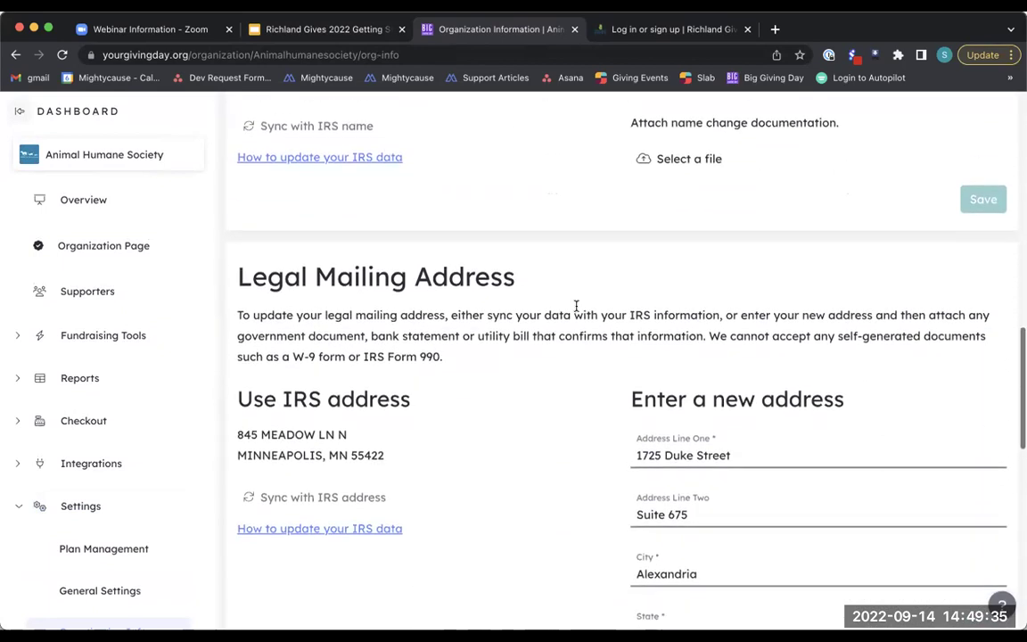
{"action": "scroll", "coordinate": [576, 310], "scroll_direction": "up", "scroll_amount": 2}
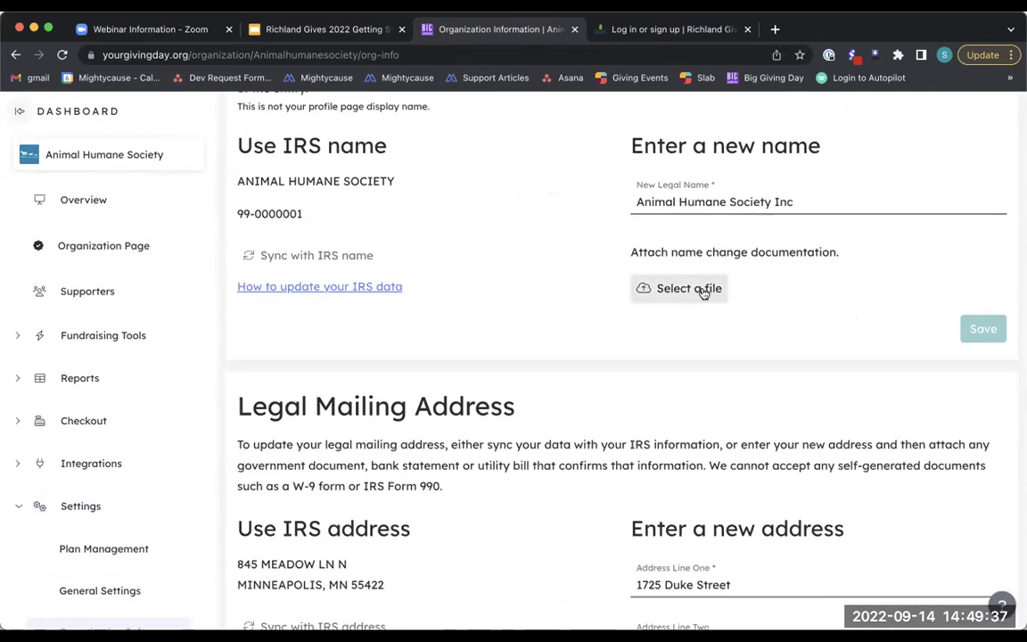
{"action": "scroll", "coordinate": [611, 342], "scroll_direction": "down", "scroll_amount": 8}
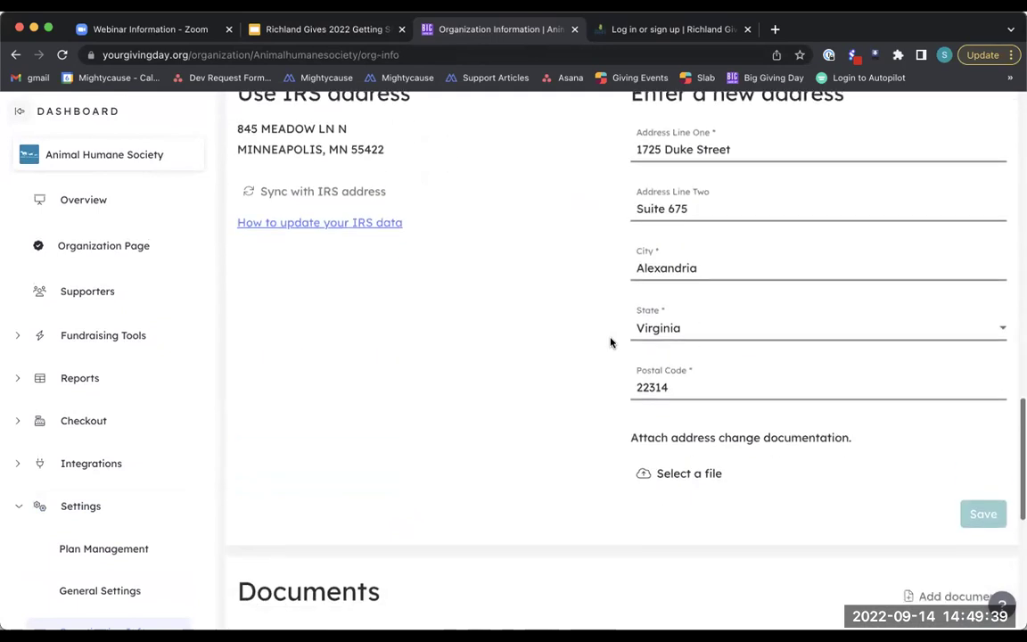
{"action": "scroll", "coordinate": [611, 342], "scroll_direction": "down", "scroll_amount": 3}
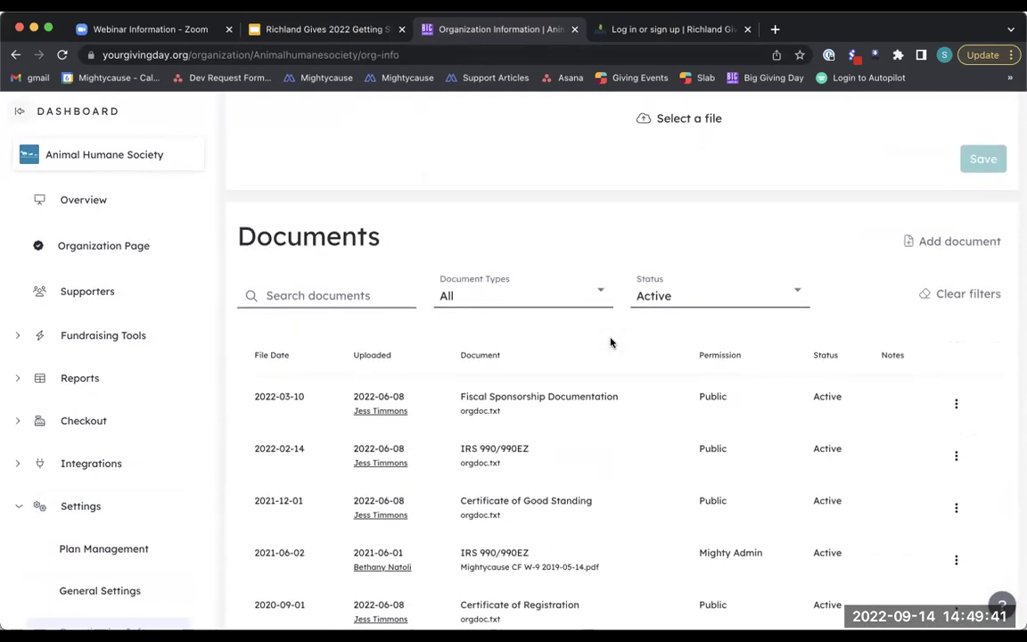
Step: Return to the Settings overview, switch to Fundraising Tools and open the Widgets page
{"action": "left_click", "coordinate": [89, 505]}
{"action": "scroll", "coordinate": [748, 341], "scroll_direction": "up", "scroll_amount": 1}
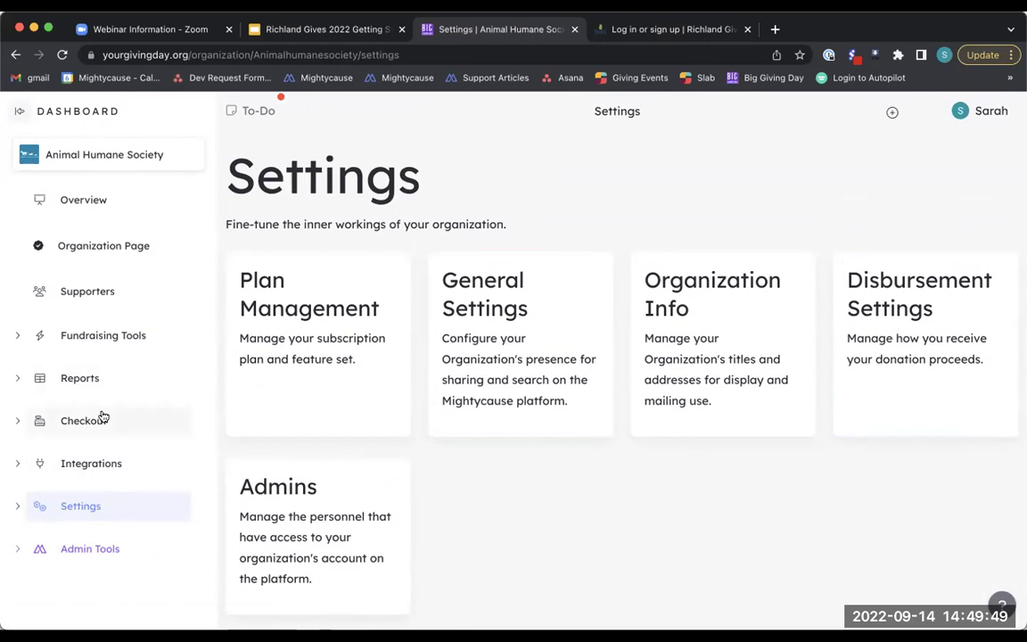
{"action": "scroll", "coordinate": [105, 402], "scroll_direction": "down", "scroll_amount": 1}
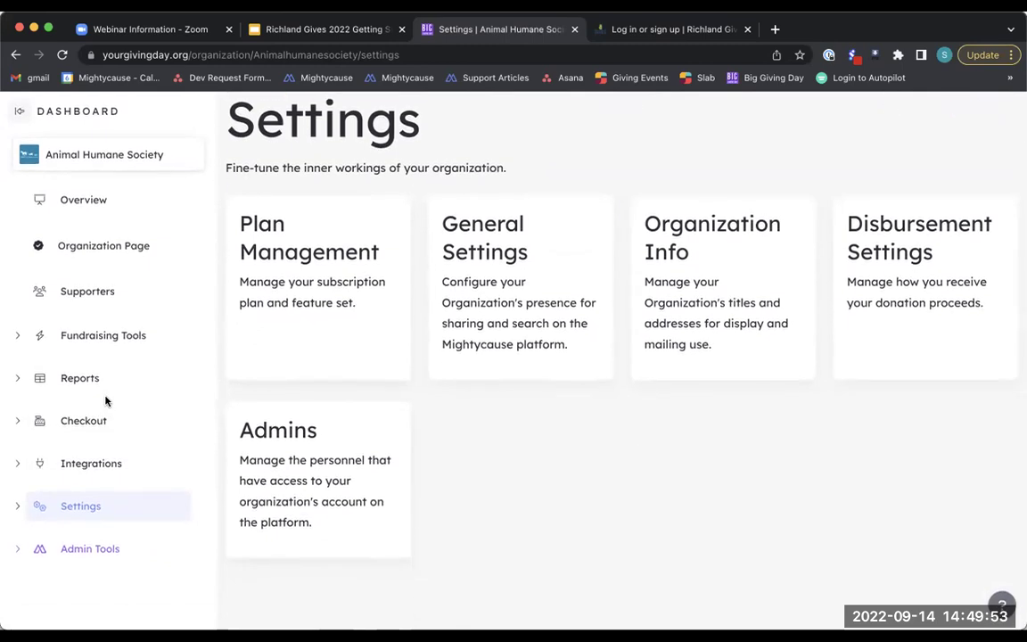
{"action": "left_click", "coordinate": [116, 348]}
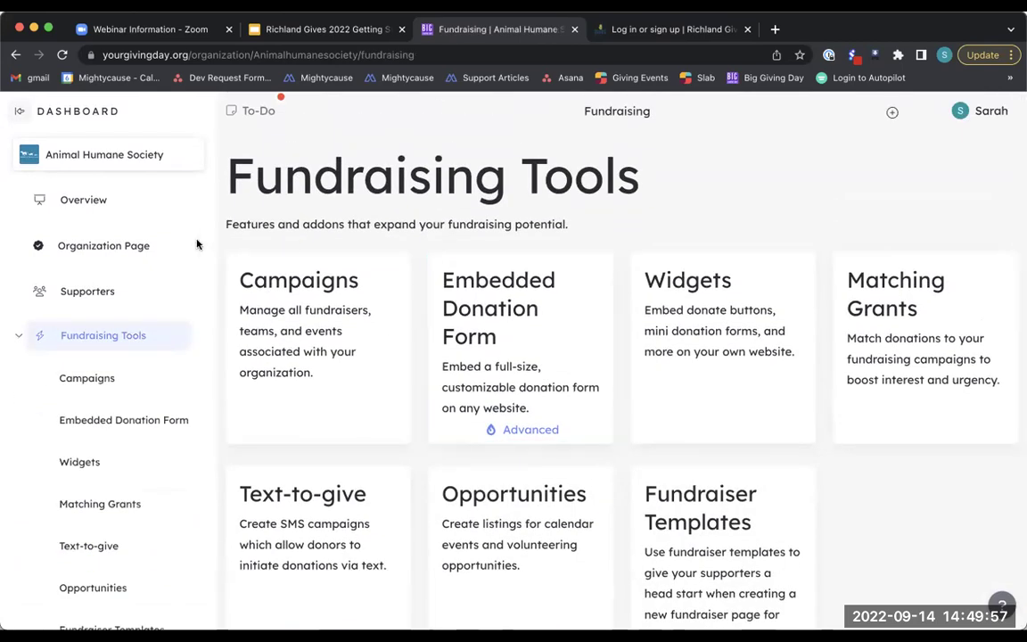
{"action": "left_click", "coordinate": [718, 308]}
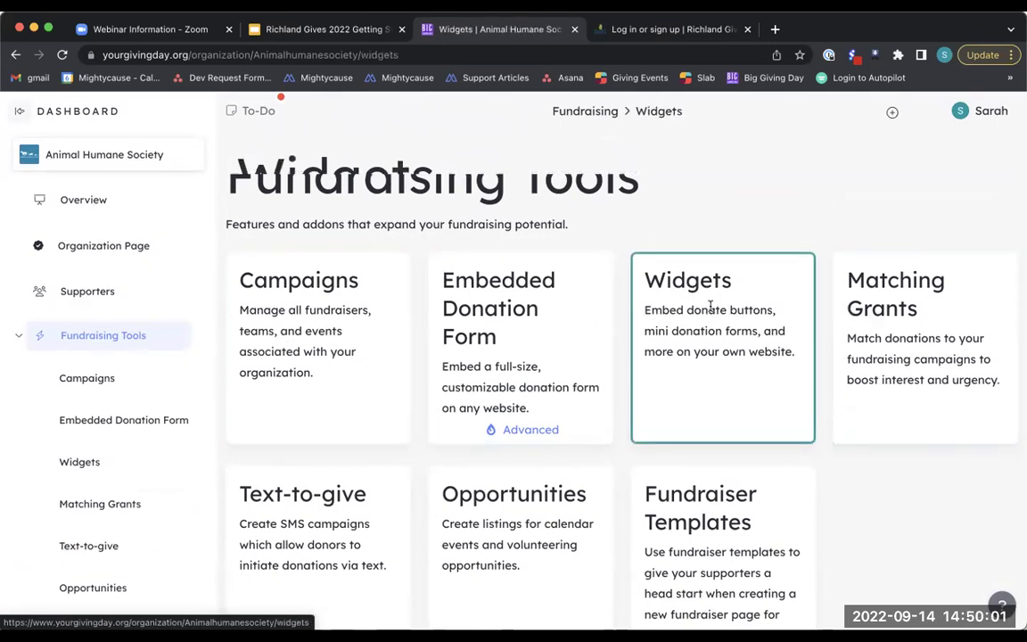
Step: Look through the available widget styles, keeping Mini donation form selected, and view its preview
{"action": "scroll", "coordinate": [499, 273], "scroll_direction": "down", "scroll_amount": 1}
{"action": "left_click", "coordinate": [745, 299]}
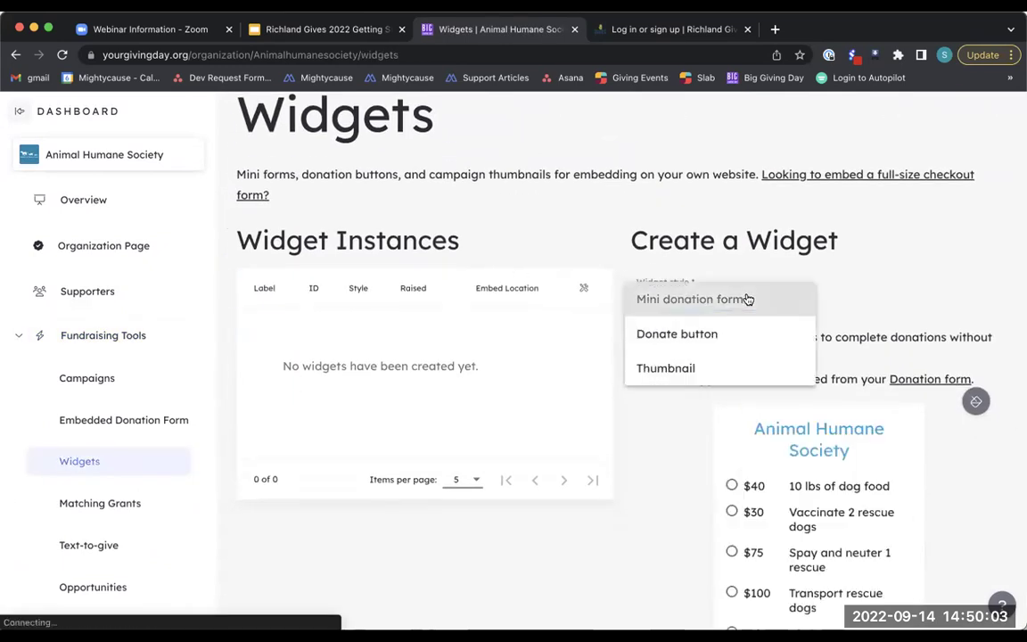
{"action": "left_click", "coordinate": [754, 299]}
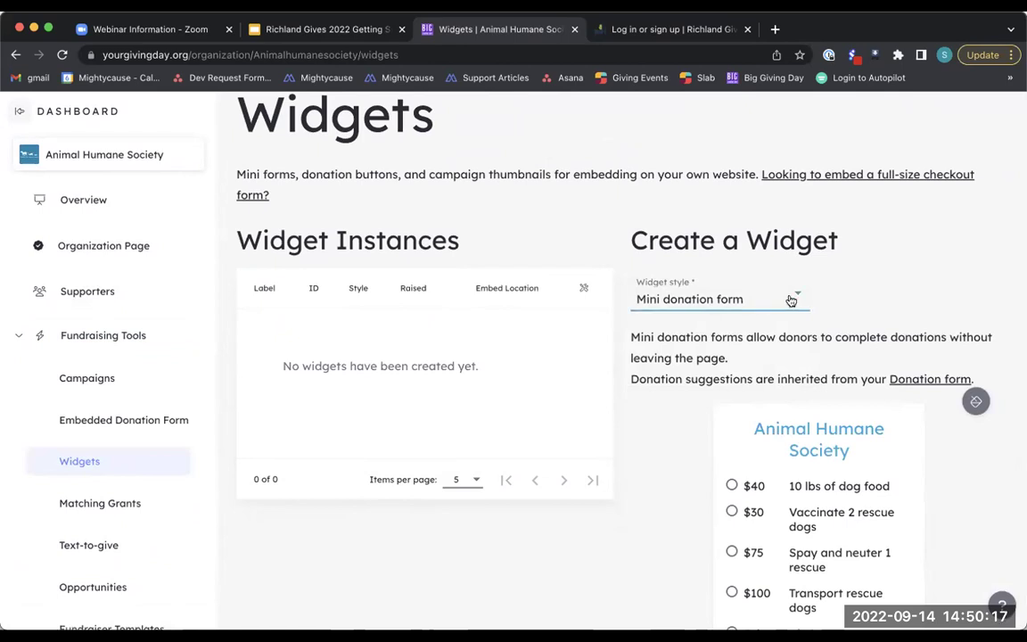
{"action": "left_click", "coordinate": [790, 300]}
{"action": "left_click", "coordinate": [830, 238]}
{"action": "scroll", "coordinate": [894, 301], "scroll_direction": "down", "scroll_amount": 1}
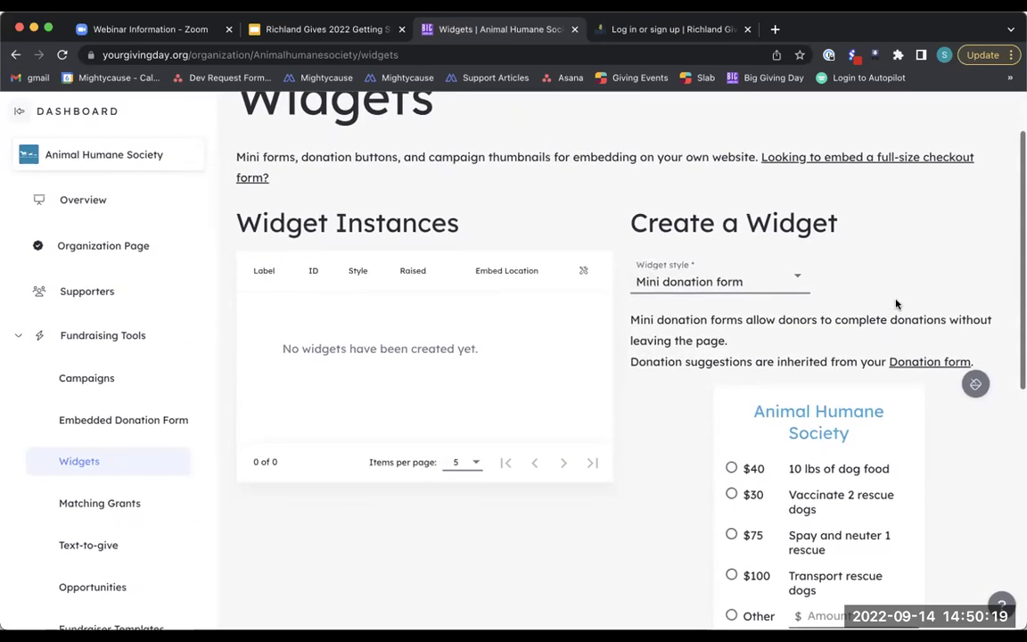
{"action": "left_click", "coordinate": [758, 279]}
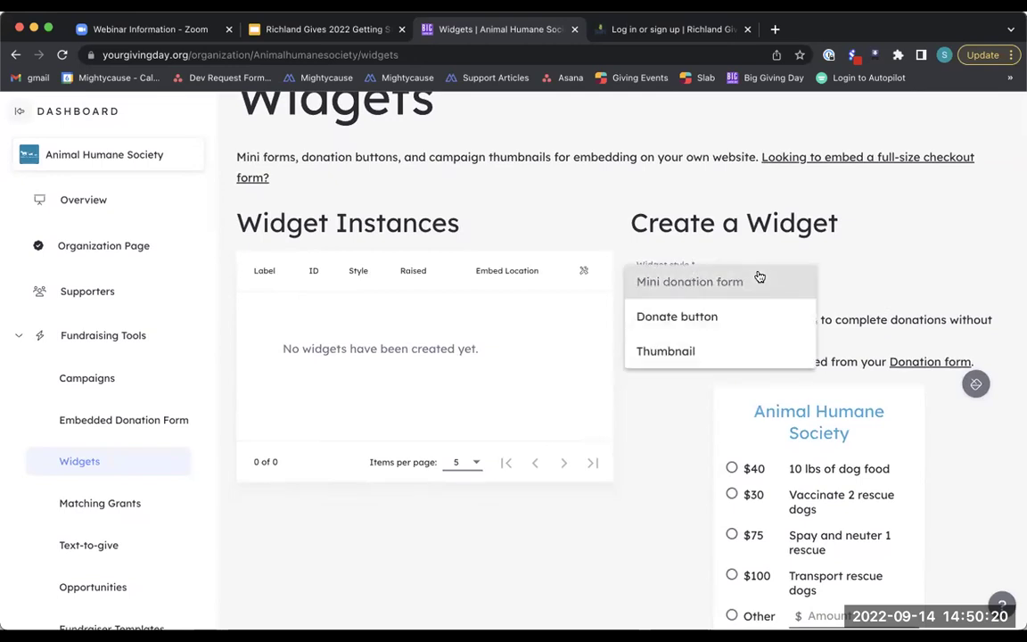
{"action": "left_click", "coordinate": [968, 457]}
{"action": "scroll", "coordinate": [969, 457], "scroll_direction": "down", "scroll_amount": 2}
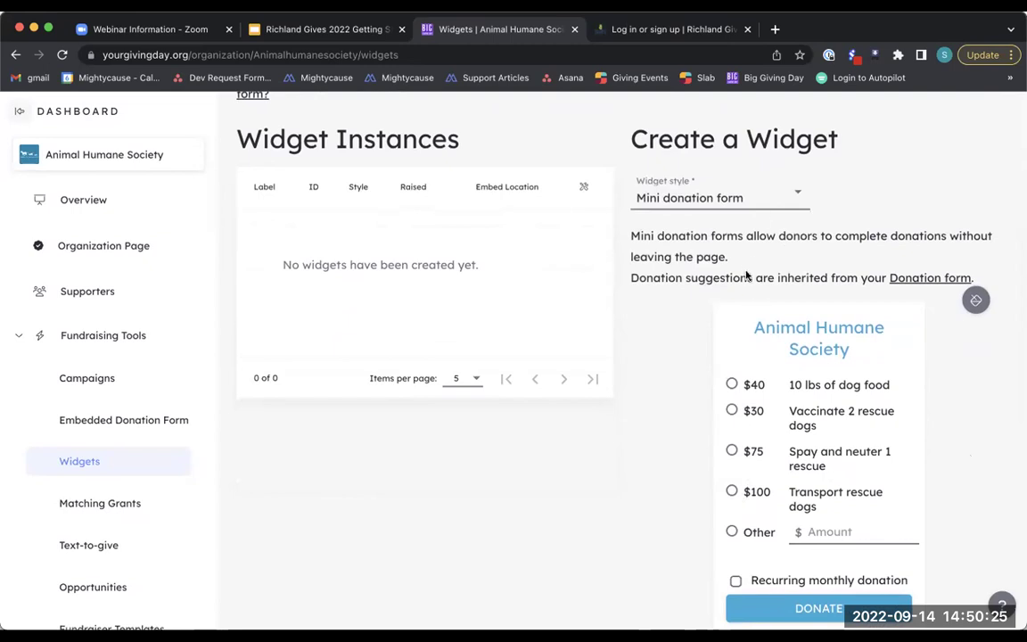
Step: Preview the Donate button and Thumbnail widget styles, returning to Donate button to view its label, website URL and code fields
{"action": "left_click", "coordinate": [714, 198]}
{"action": "left_click", "coordinate": [705, 236]}
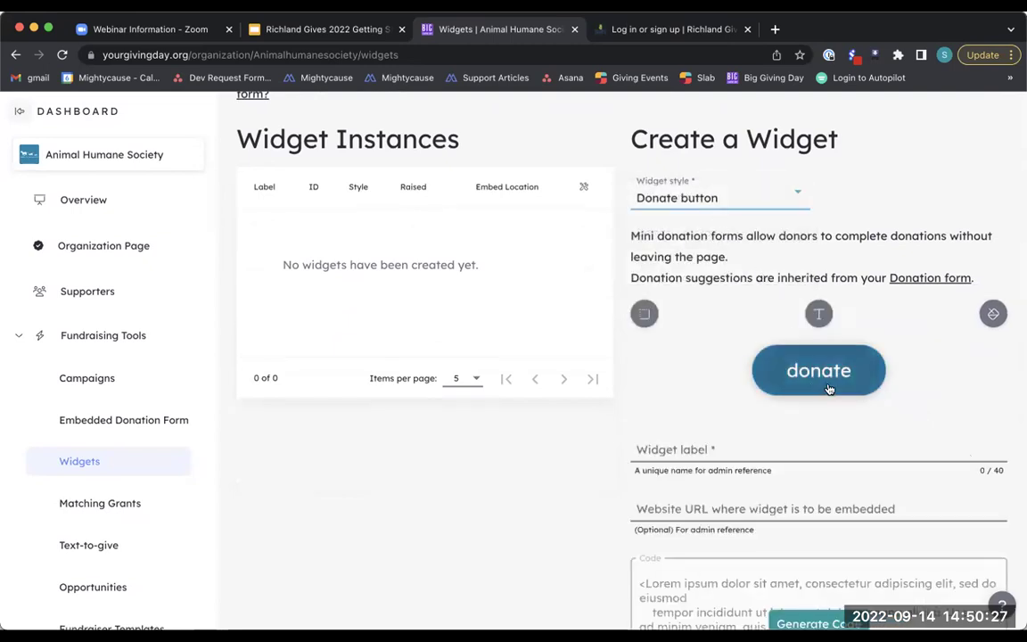
{"action": "left_click", "coordinate": [725, 200]}
{"action": "left_click", "coordinate": [689, 233]}
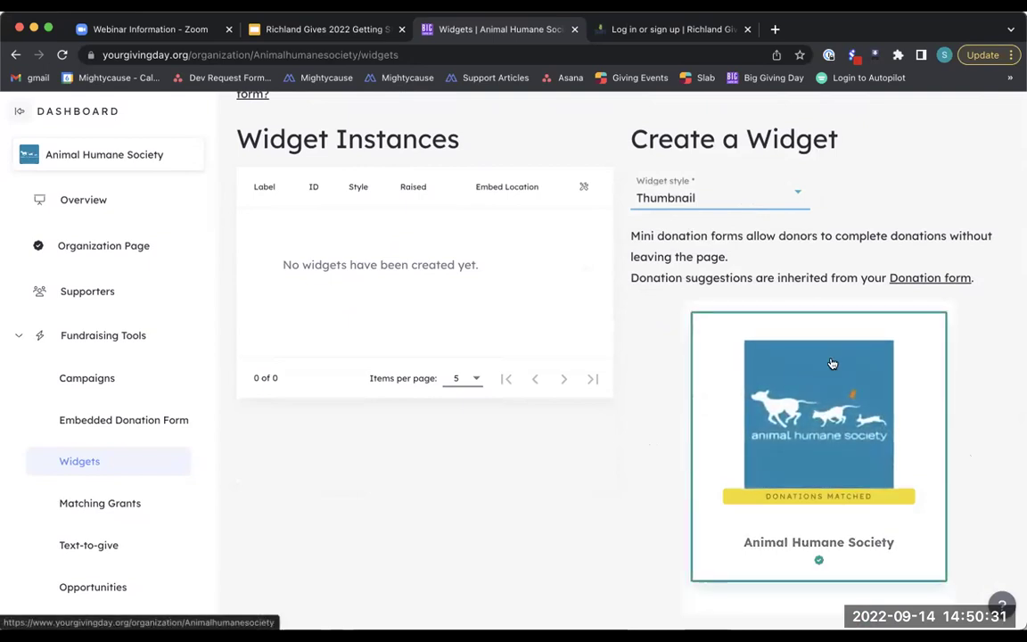
{"action": "left_click", "coordinate": [731, 203]}
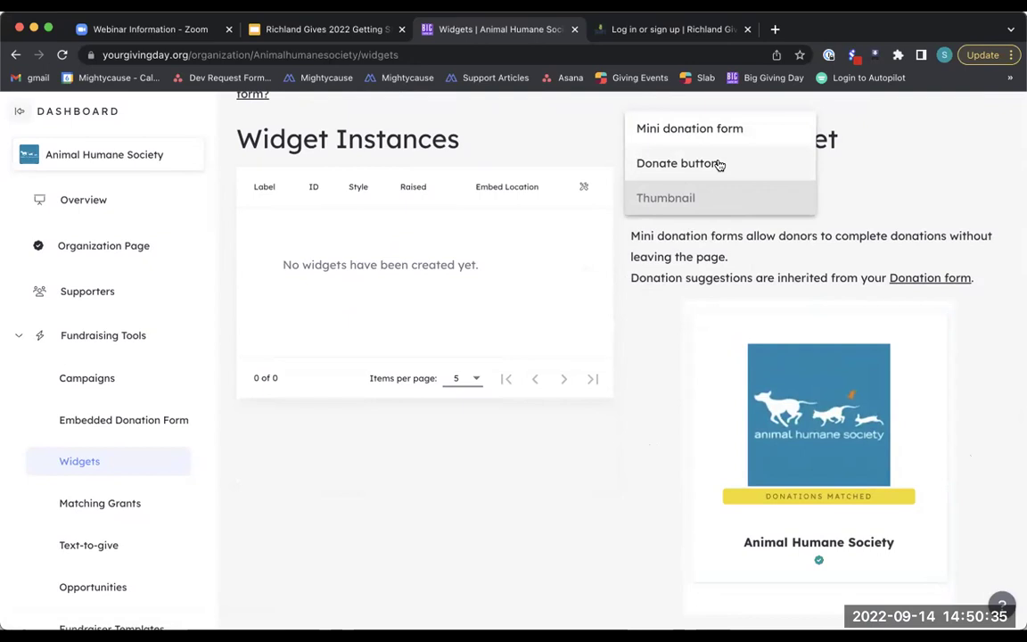
{"action": "left_click", "coordinate": [719, 165]}
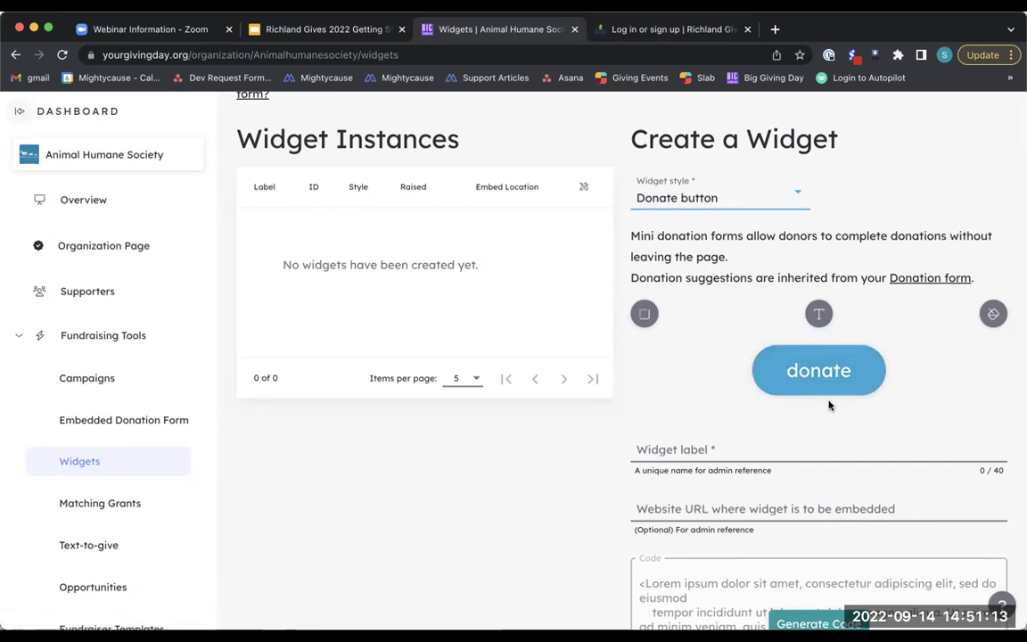
{"action": "scroll", "coordinate": [818, 404], "scroll_direction": "down", "scroll_amount": 2}
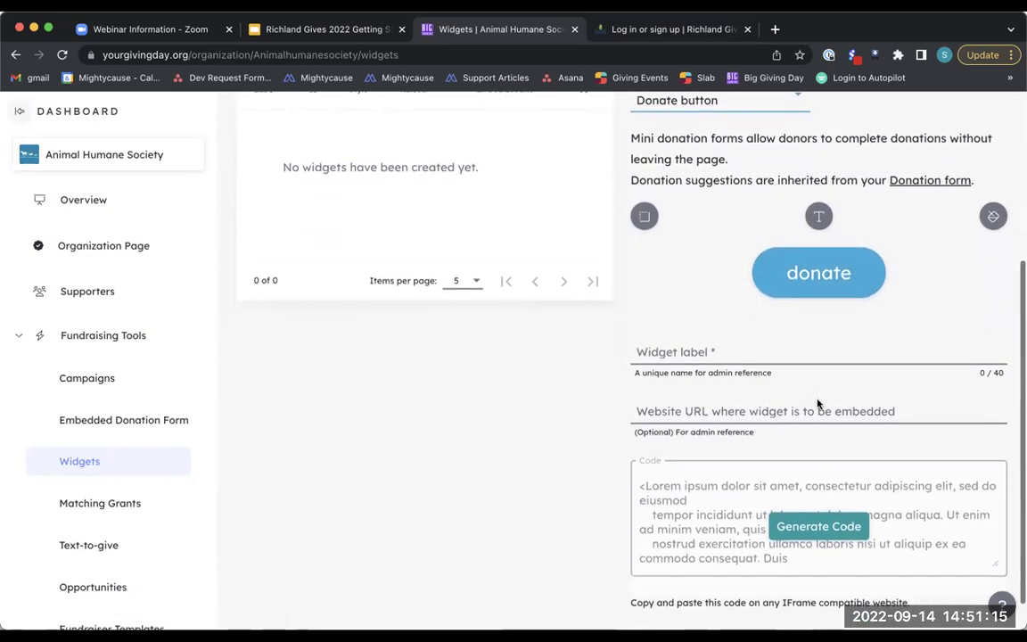
{"action": "scroll", "coordinate": [818, 404], "scroll_direction": "down", "scroll_amount": 1}
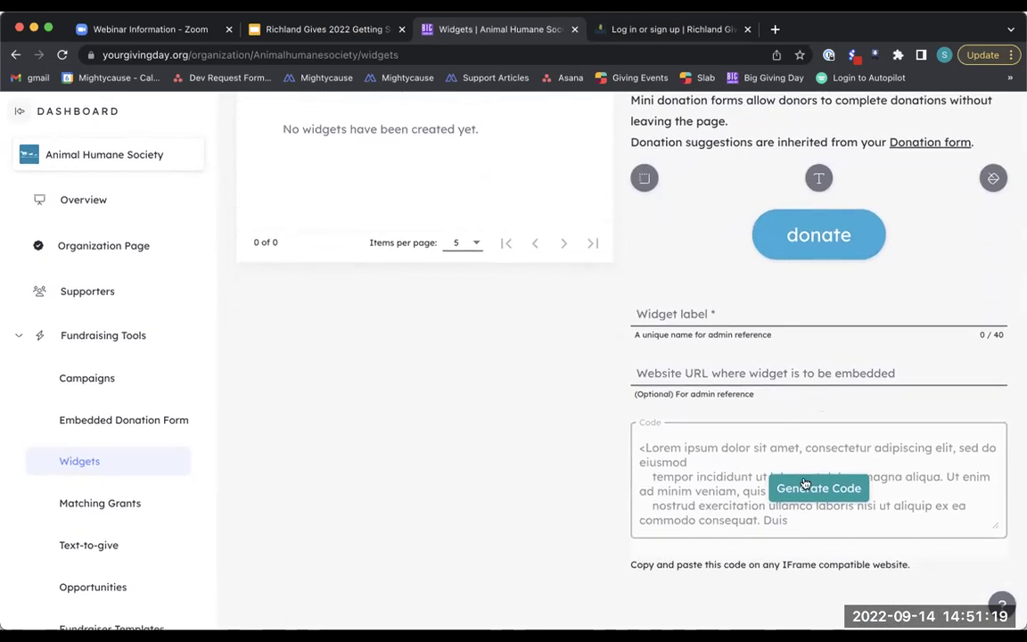
{"action": "scroll", "coordinate": [795, 377], "scroll_direction": "up", "scroll_amount": 3}
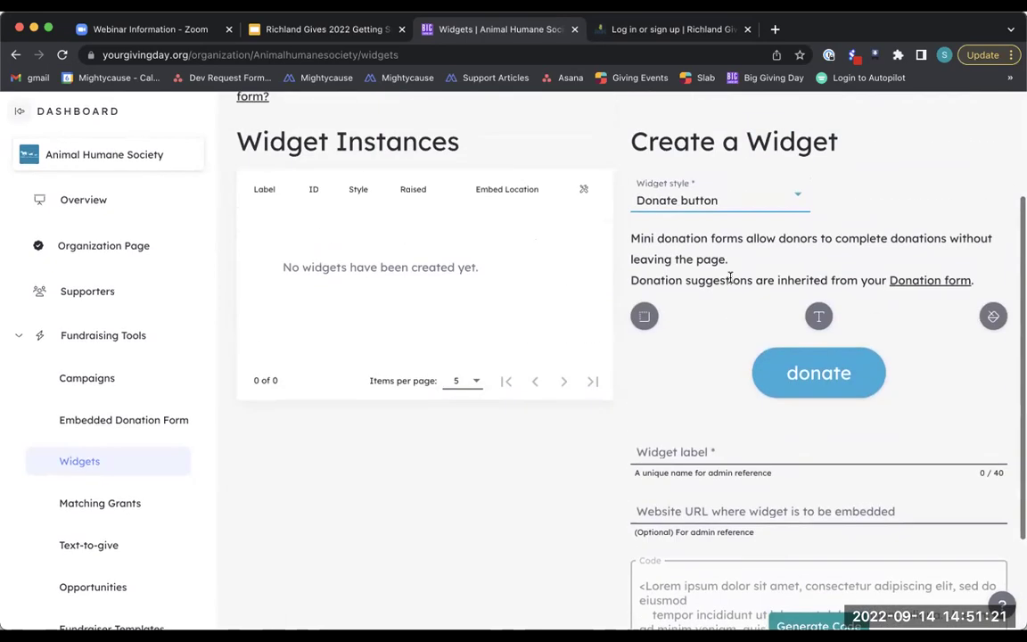
Step: Set the widget style to Mini donation form, enter the label "donate", replace it with "Widget 2", and generate the embed code
{"action": "left_click", "coordinate": [706, 201]}
{"action": "left_click", "coordinate": [697, 172]}
{"action": "scroll", "coordinate": [848, 309], "scroll_direction": "down", "scroll_amount": 5}
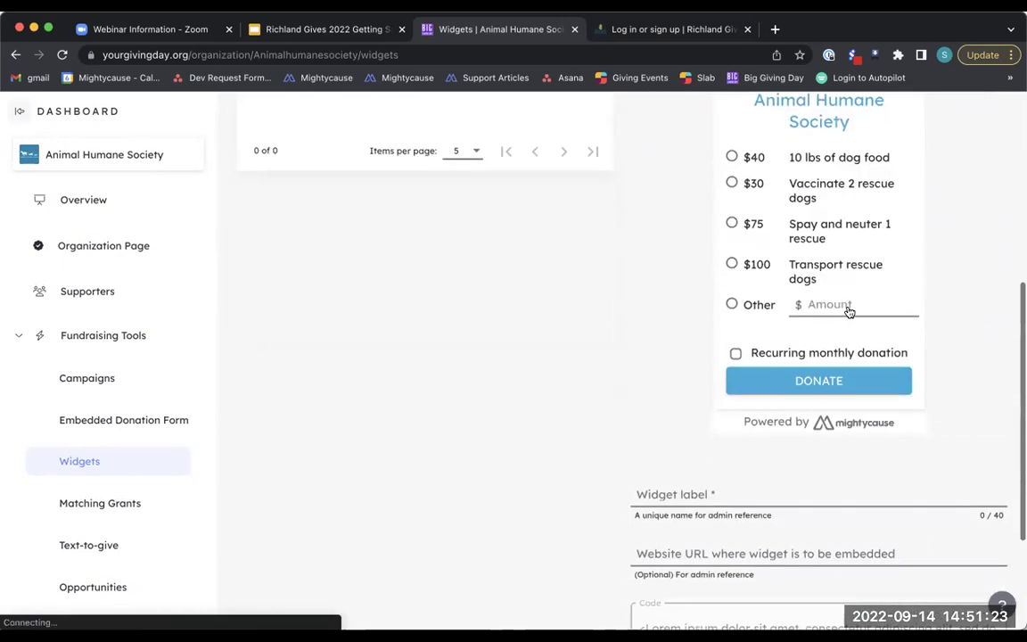
{"action": "left_click", "coordinate": [848, 488]}
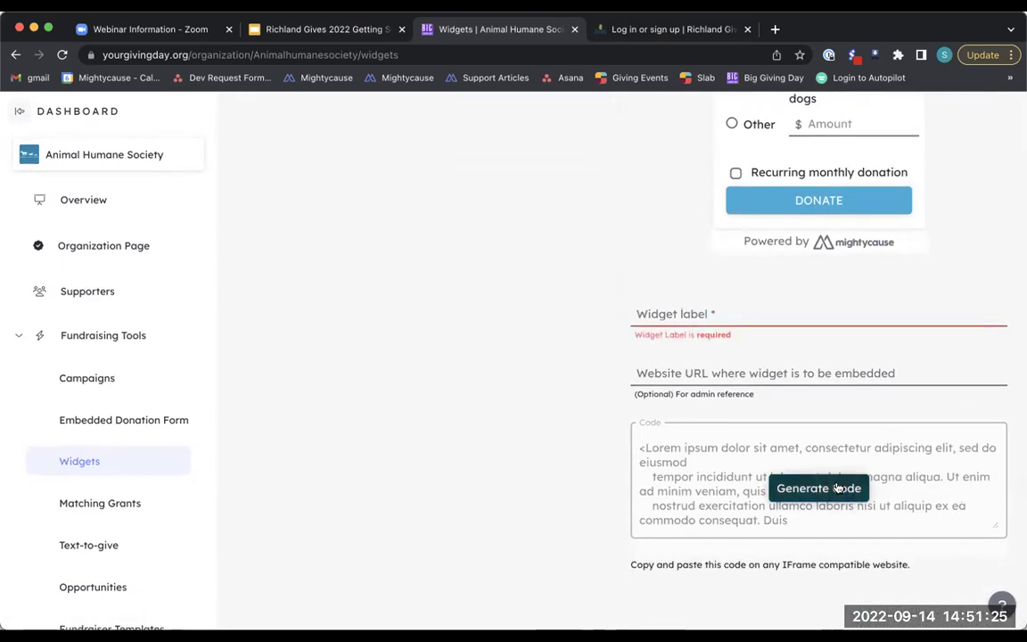
{"action": "left_click", "coordinate": [689, 310]}
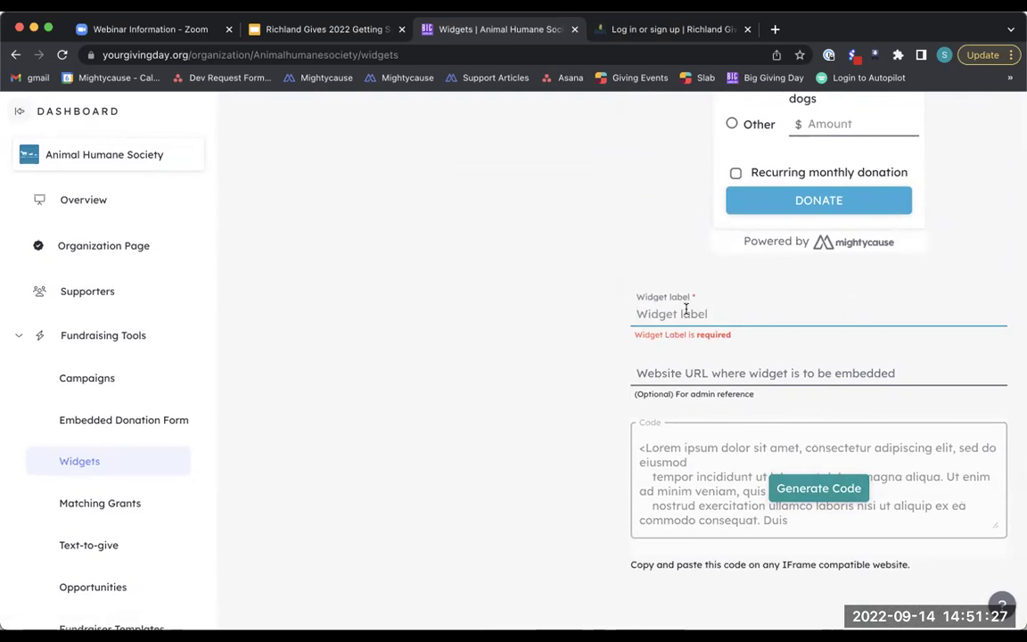
{"action": "type", "text": "donate"}
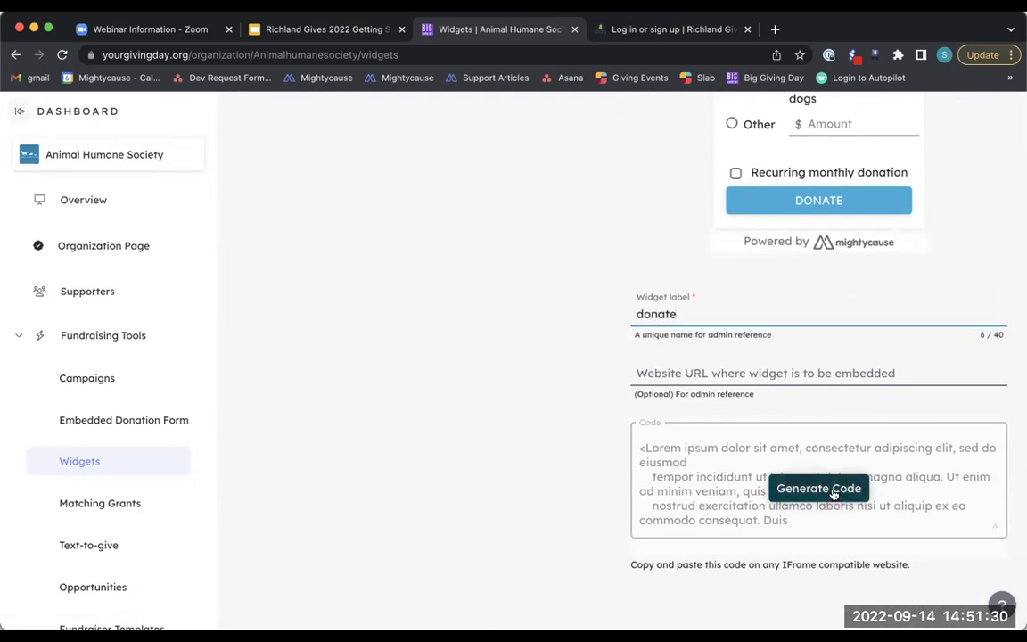
{"action": "left_click", "coordinate": [818, 489]}
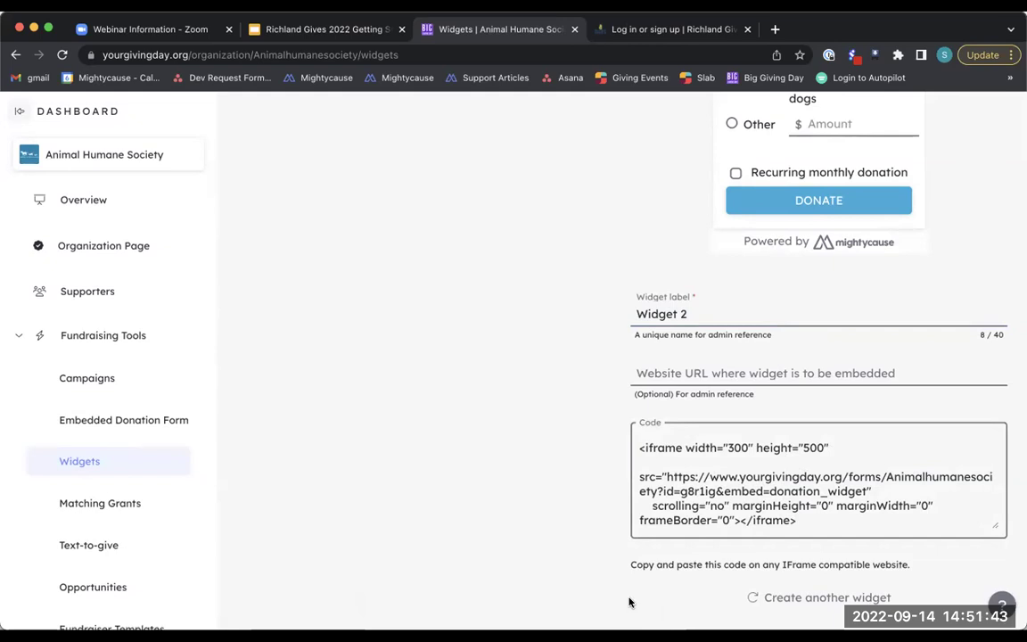
{"action": "scroll", "coordinate": [461, 337], "scroll_direction": "up", "scroll_amount": 1}
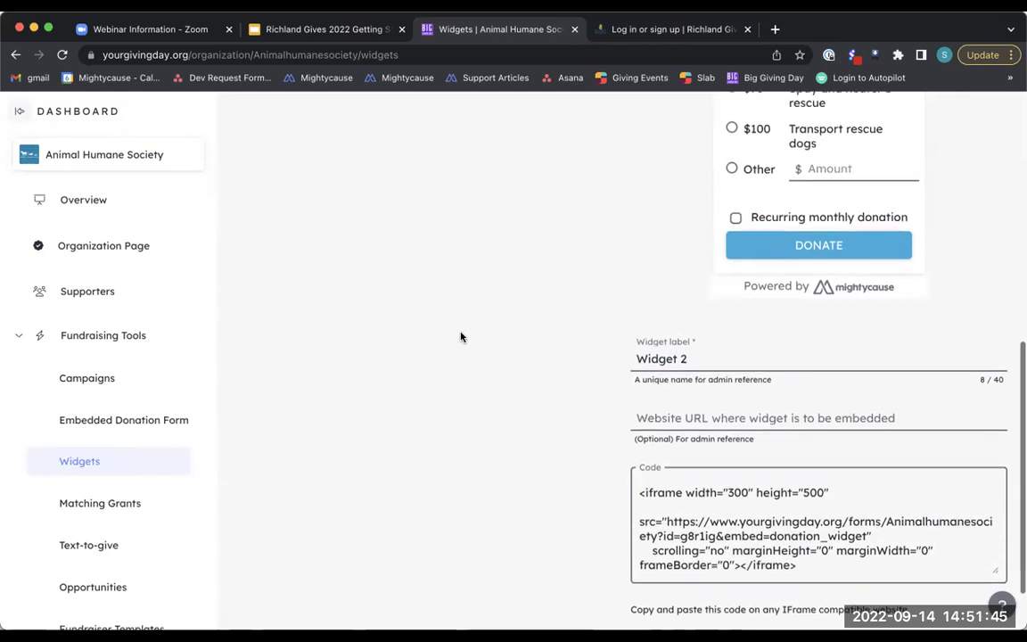